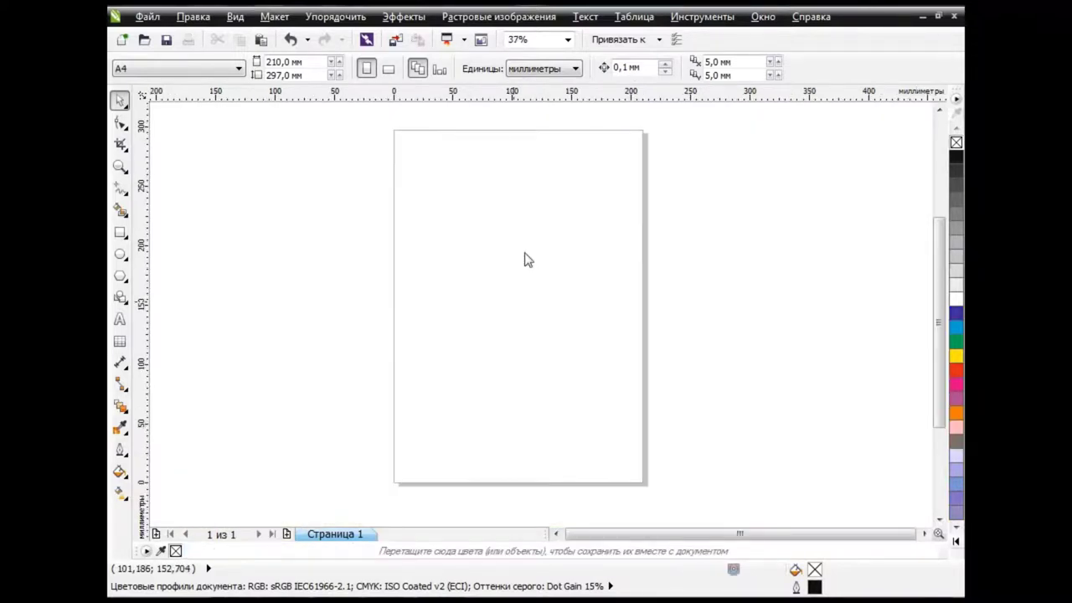
Draw a wide rectangle near the page top with a taller mirrored copy beneath it.
{"action": "key", "text": "F6"}
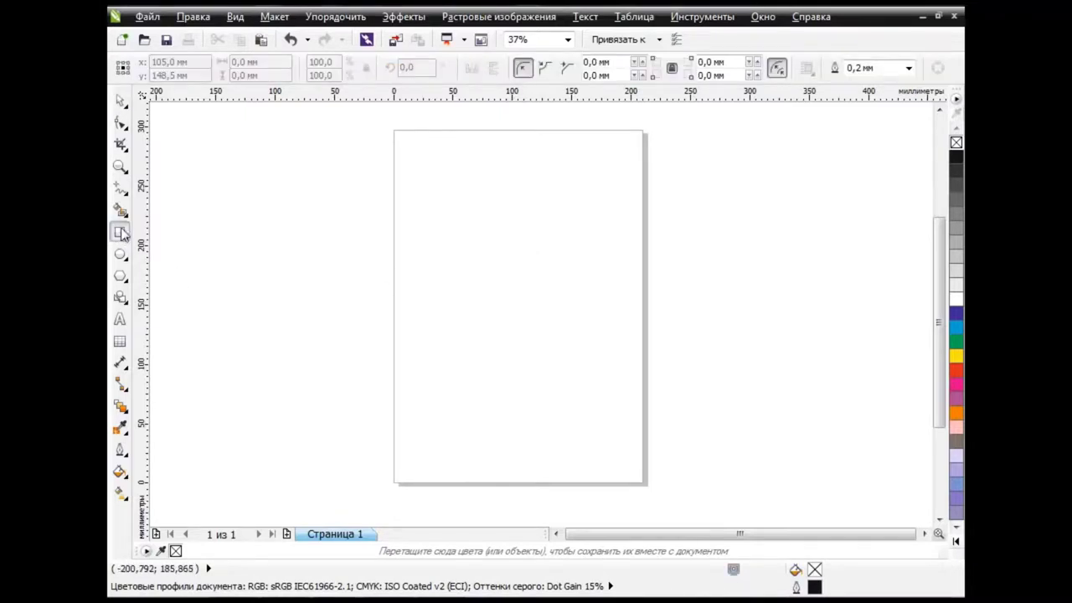
{"action": "left_click_drag", "start_coordinate": [433, 186], "coordinate": [599, 247]}
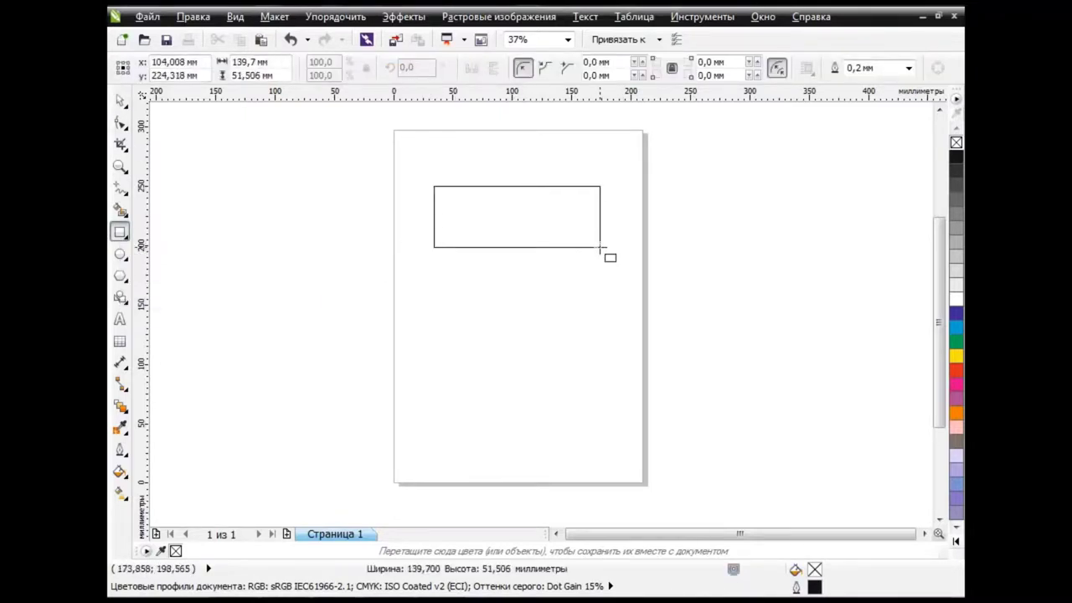
{"action": "left_click_drag", "start_coordinate": [516, 180], "coordinate": [524, 402]}
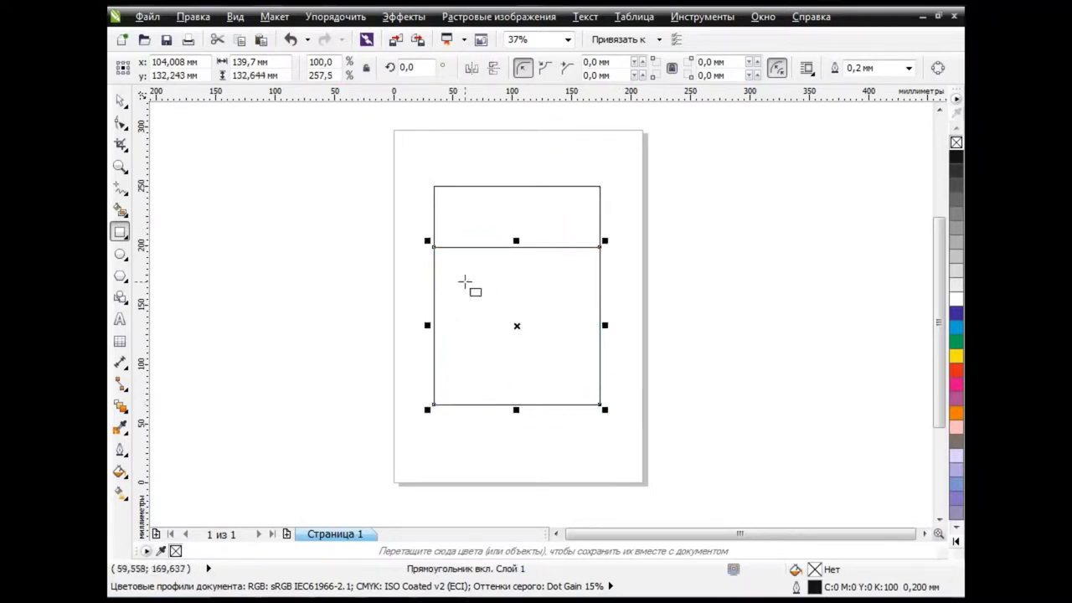
Round the top rectangle's corners, then select the lower rectangle.
{"action": "left_click", "coordinate": [120, 123]}
{"action": "left_click_drag", "start_coordinate": [434, 186], "coordinate": [435, 206]}
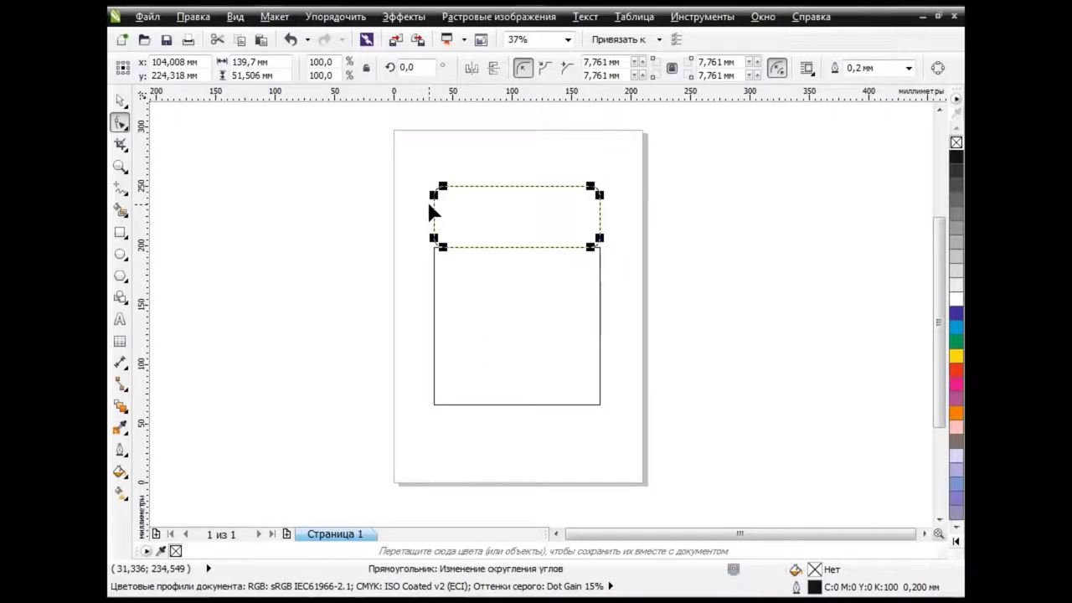
{"action": "left_click", "coordinate": [121, 101]}
{"action": "left_click", "coordinate": [494, 306]}
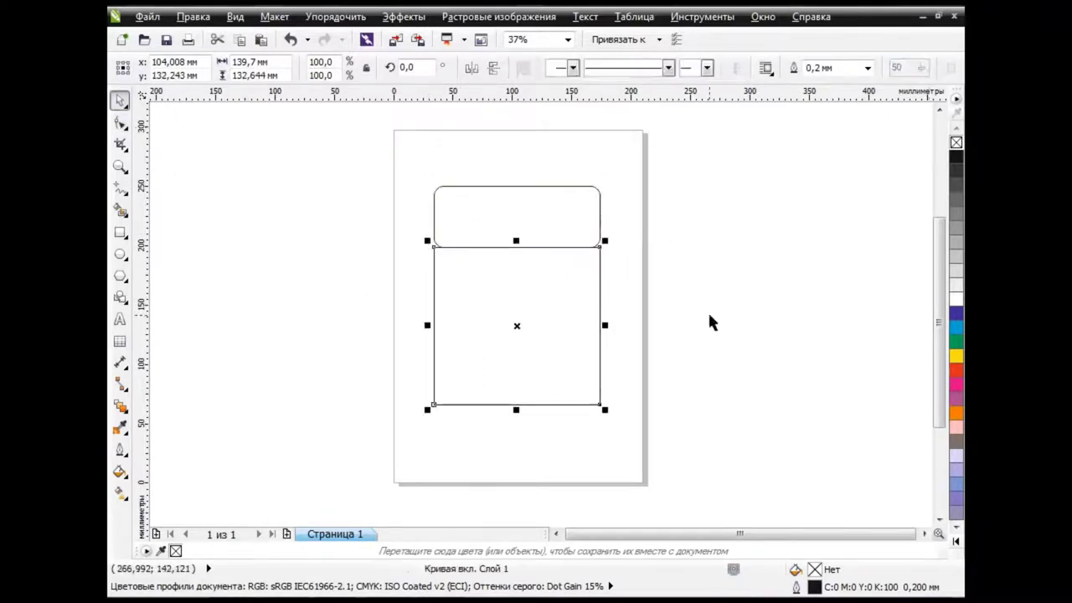
Narrow the lower rectangle and bend its left and right sides outward into curves.
{"action": "left_click_drag", "start_coordinate": [605, 325], "coordinate": [595, 325]}
{"action": "left_click_drag", "start_coordinate": [390, 211], "coordinate": [683, 460]}
{"action": "key", "text": "F10"}
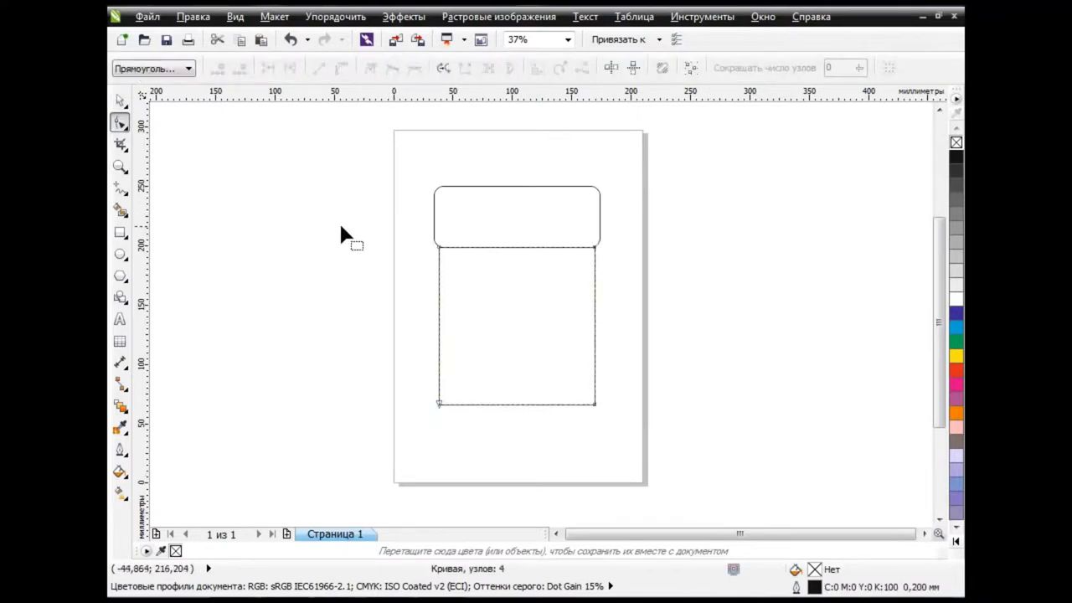
{"action": "left_click", "coordinate": [437, 287]}
{"action": "left_click_drag", "start_coordinate": [438, 280], "coordinate": [416, 276]}
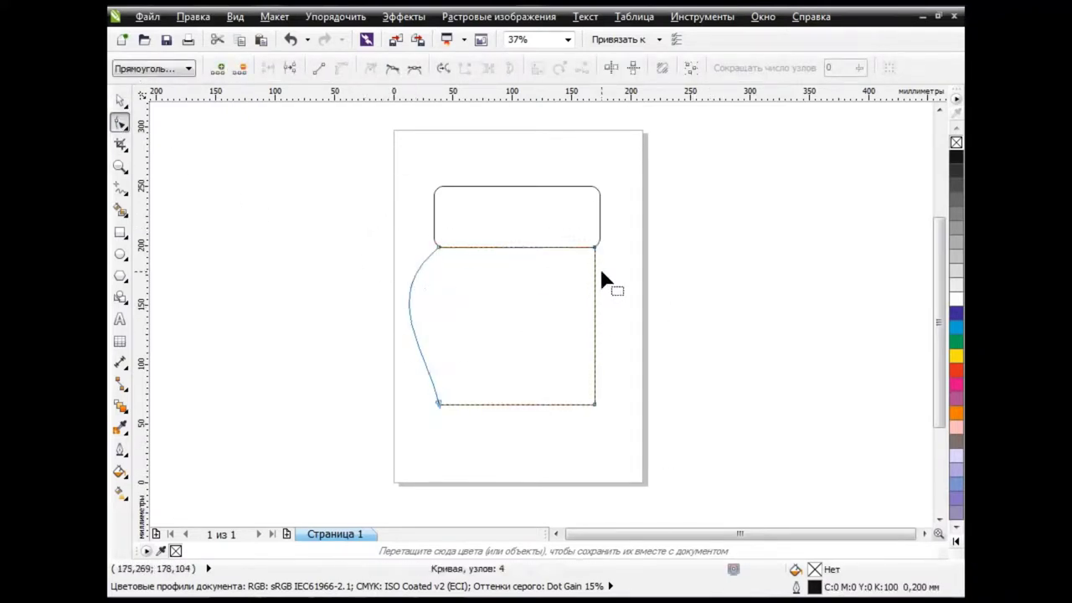
{"action": "left_click_drag", "start_coordinate": [595, 276], "coordinate": [632, 287]}
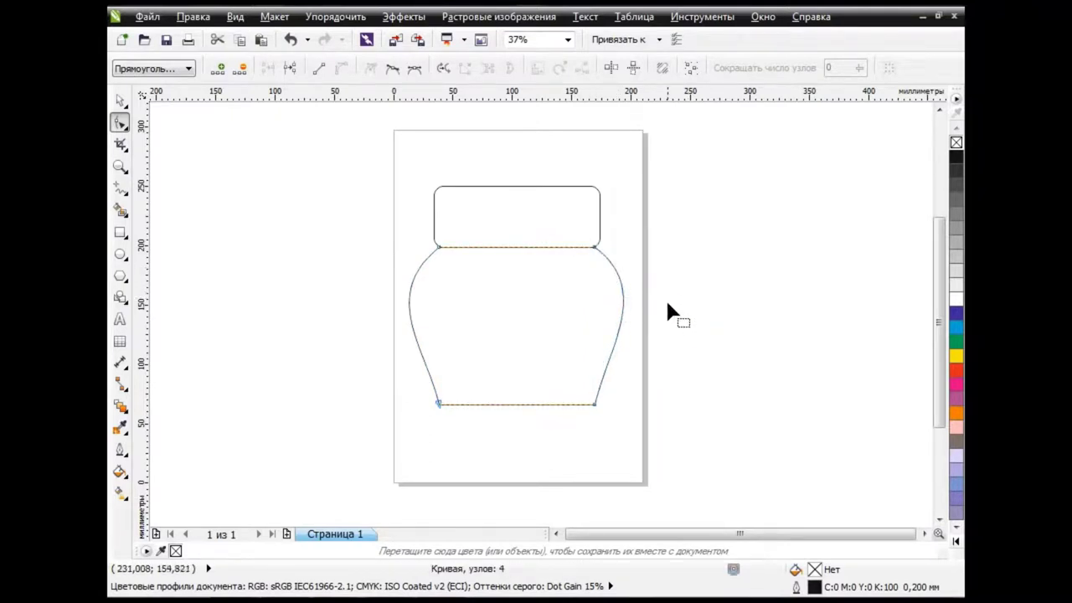
Scale the bottom nodes inward into a small flat base and widen both side bulges.
{"action": "left_click_drag", "start_coordinate": [394, 386], "coordinate": [649, 417]}
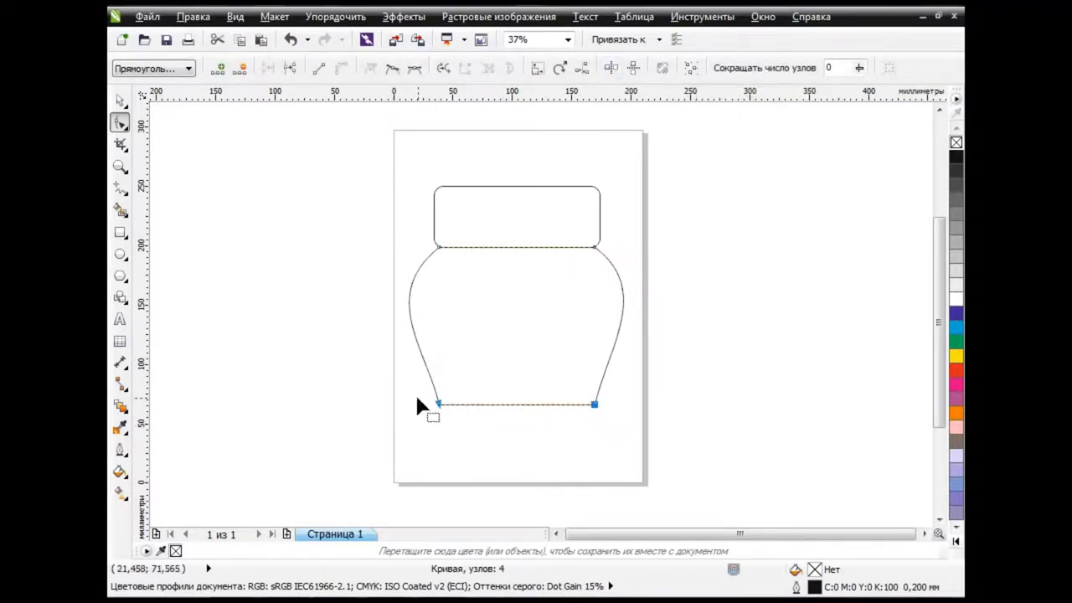
{"action": "left_click", "coordinate": [611, 67]}
{"action": "left_click_drag", "start_coordinate": [595, 405], "coordinate": [569, 435]}
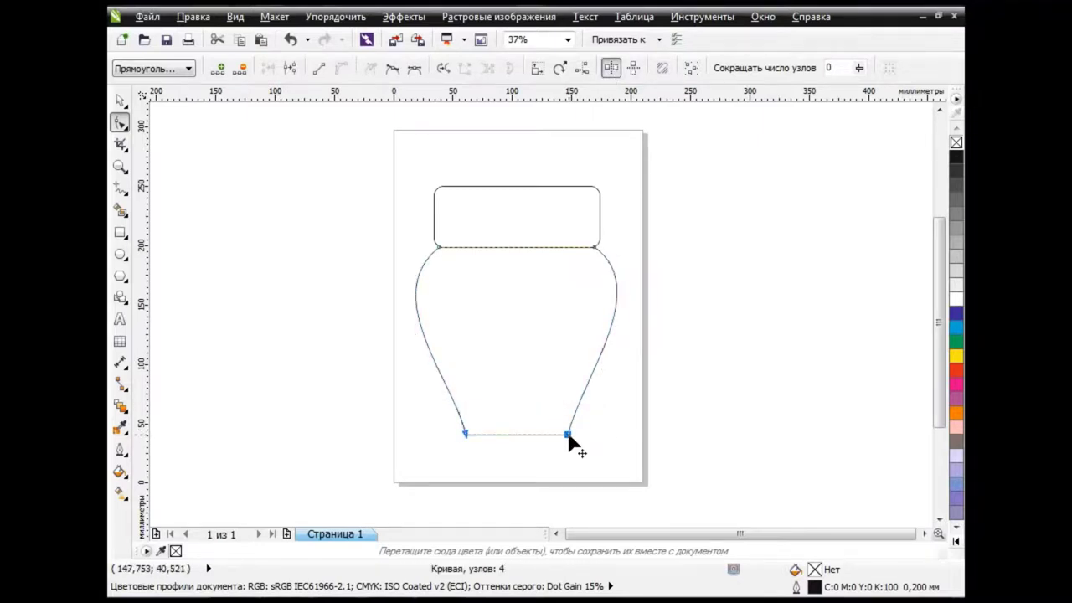
{"action": "left_click_drag", "start_coordinate": [598, 366], "coordinate": [620, 376]}
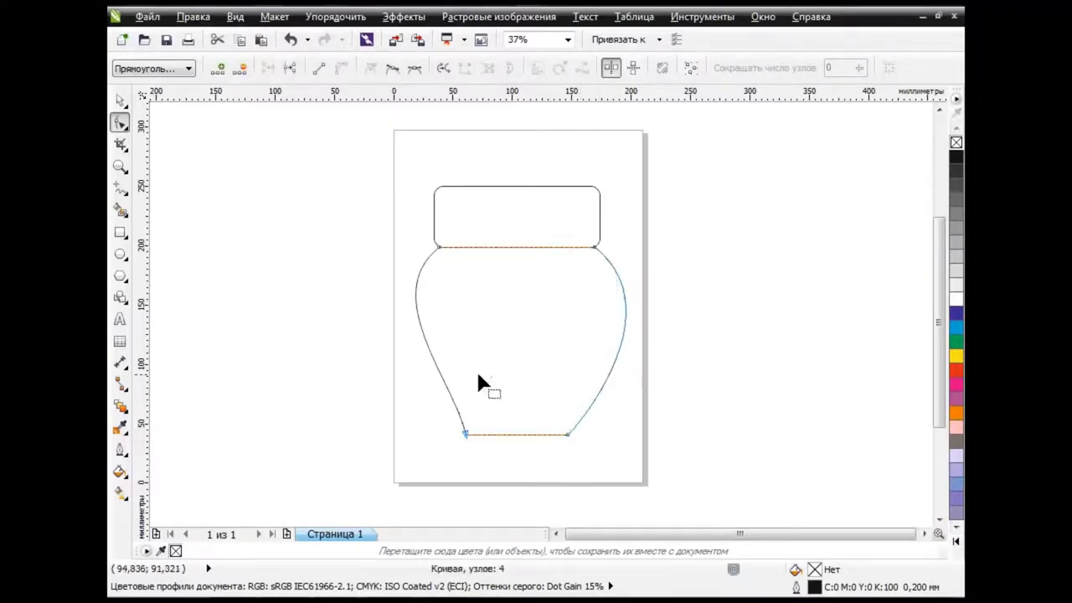
{"action": "left_click_drag", "start_coordinate": [438, 375], "coordinate": [426, 383]}
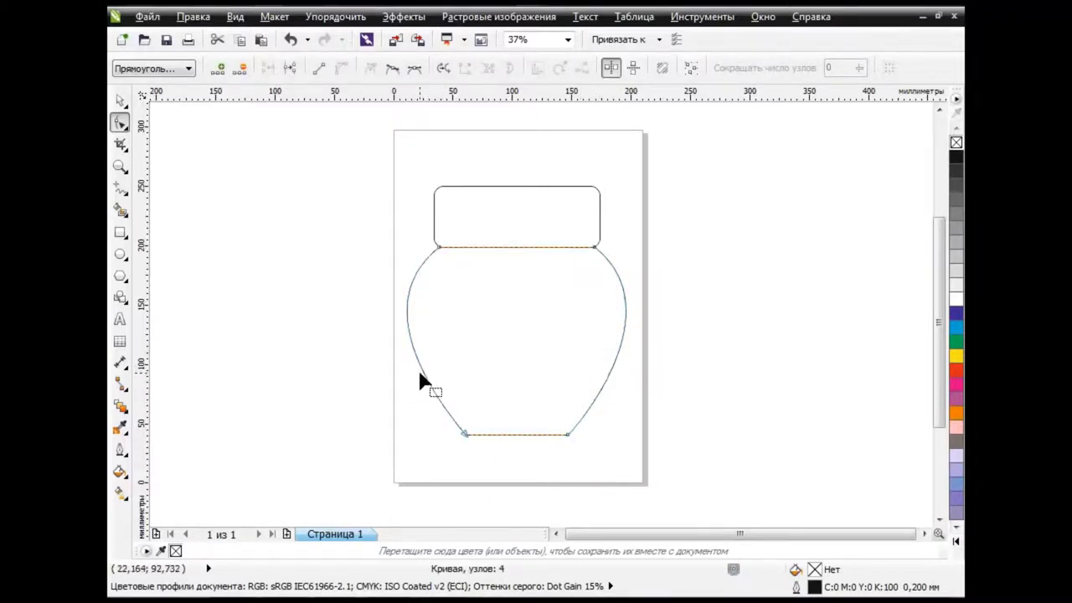
{"action": "left_click_drag", "start_coordinate": [410, 335], "coordinate": [400, 295]}
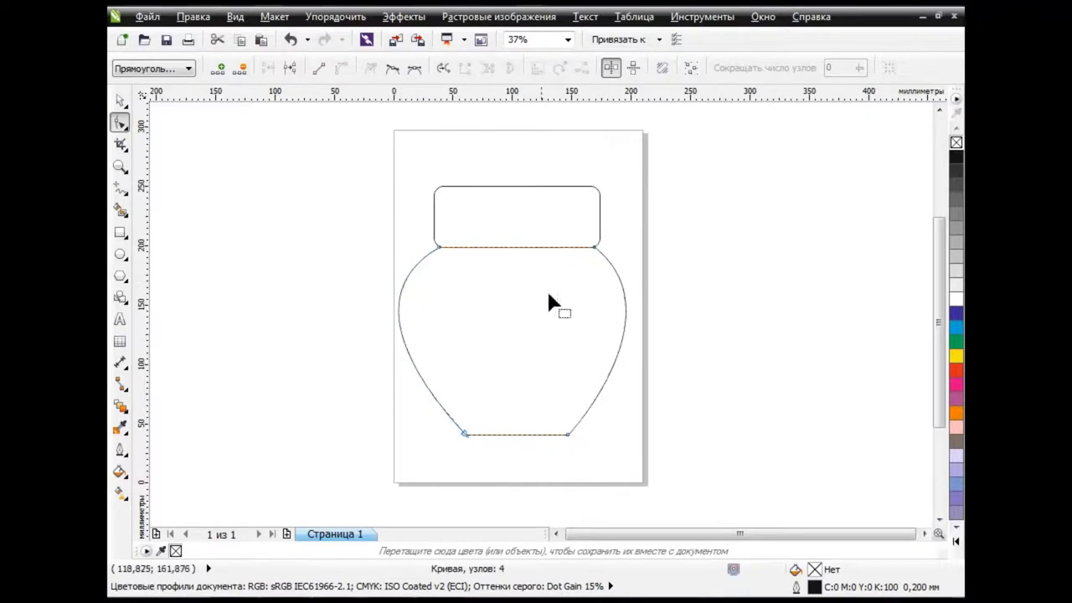
{"action": "left_click_drag", "start_coordinate": [627, 311], "coordinate": [674, 341]}
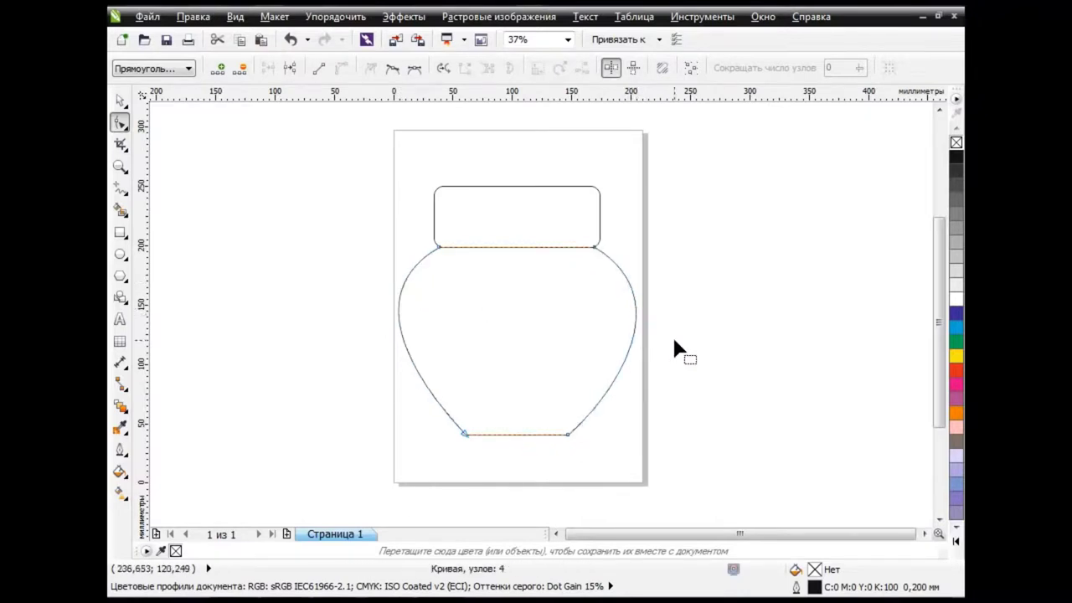
{"action": "key", "text": "space"}
Stretch the jar body downward and place a squashed copy inside its base.
{"action": "left_click", "coordinate": [503, 360]}
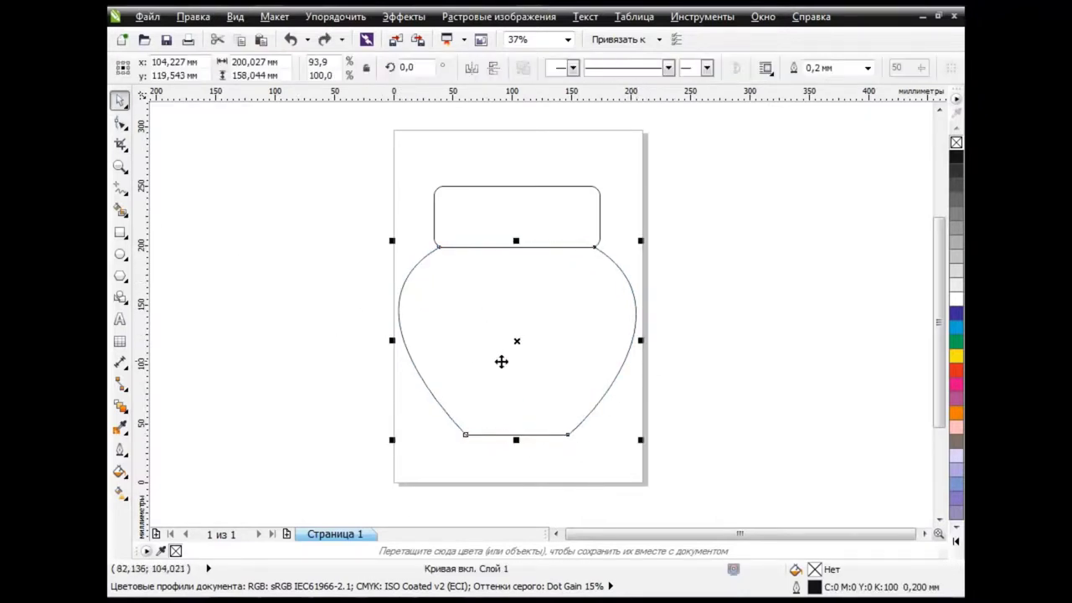
{"action": "left_click_drag", "start_coordinate": [516, 437], "coordinate": [519, 461]}
{"action": "left_click", "coordinate": [753, 367]}
{"action": "scroll", "coordinate": [751, 368], "scroll_direction": "down", "scroll_amount": 1}
{"action": "left_click", "coordinate": [572, 372]}
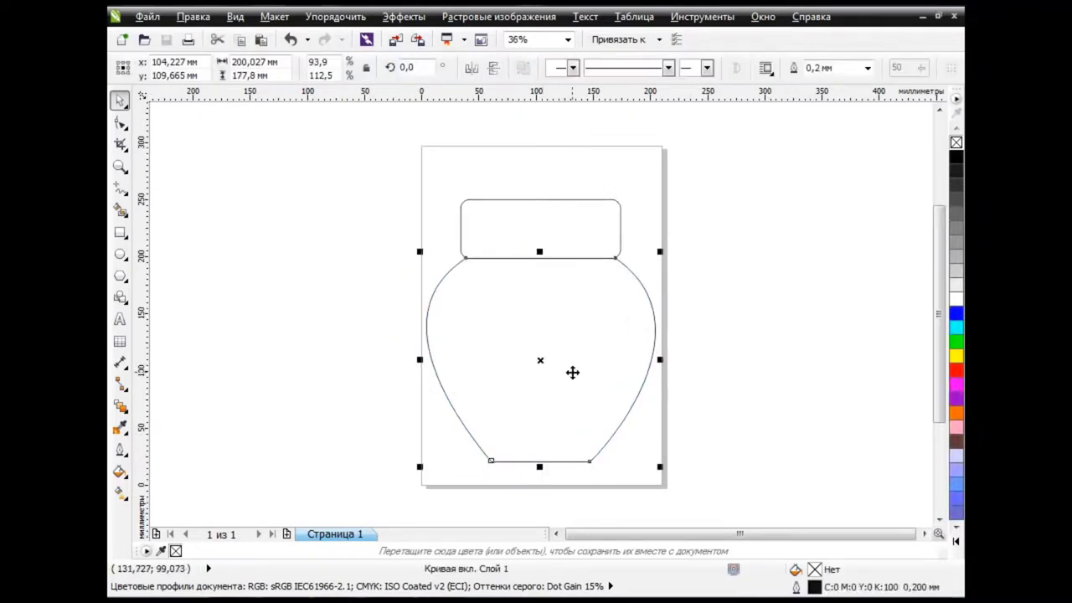
{"action": "left_click", "coordinate": [241, 41]}
{"action": "left_click_drag", "start_coordinate": [543, 362], "coordinate": [542, 358]}
{"action": "left_click_drag", "start_coordinate": [539, 246], "coordinate": [539, 292]}
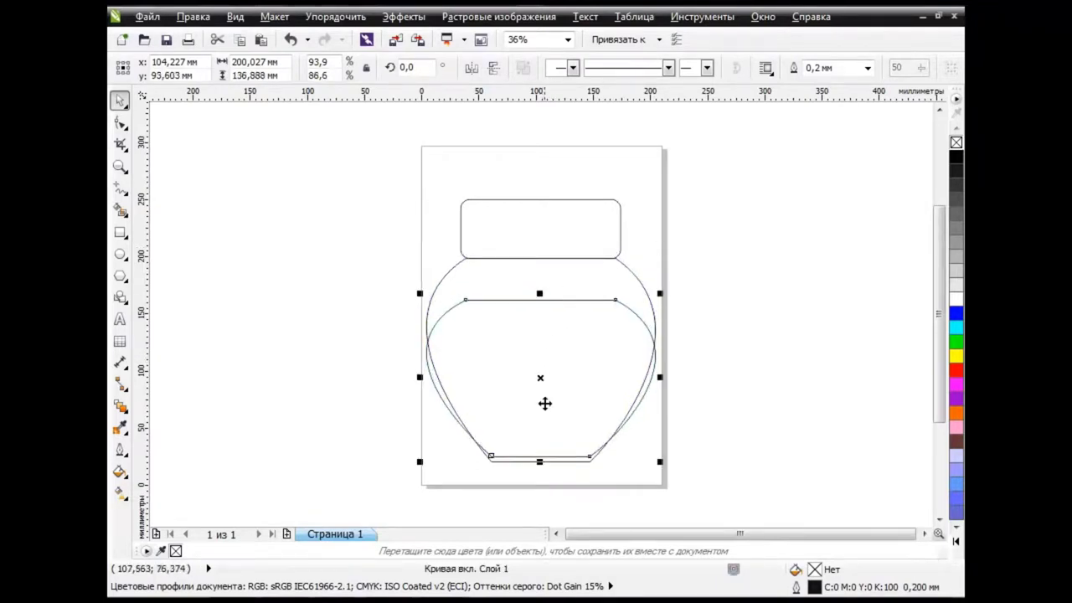
{"action": "left_click_drag", "start_coordinate": [545, 402], "coordinate": [544, 371]}
{"action": "left_click", "coordinate": [185, 247]}
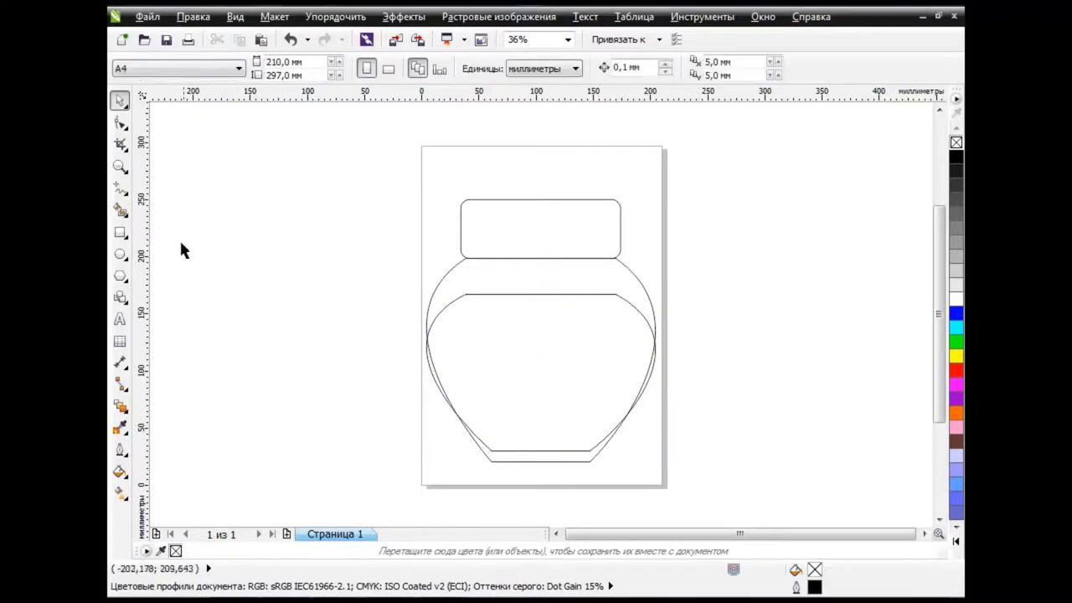
Smart Fill the region between the two outlines at the base and delete the copy.
{"action": "left_click", "coordinate": [120, 209]}
{"action": "left_click", "coordinate": [226, 208]}
{"action": "left_click", "coordinate": [528, 454]}
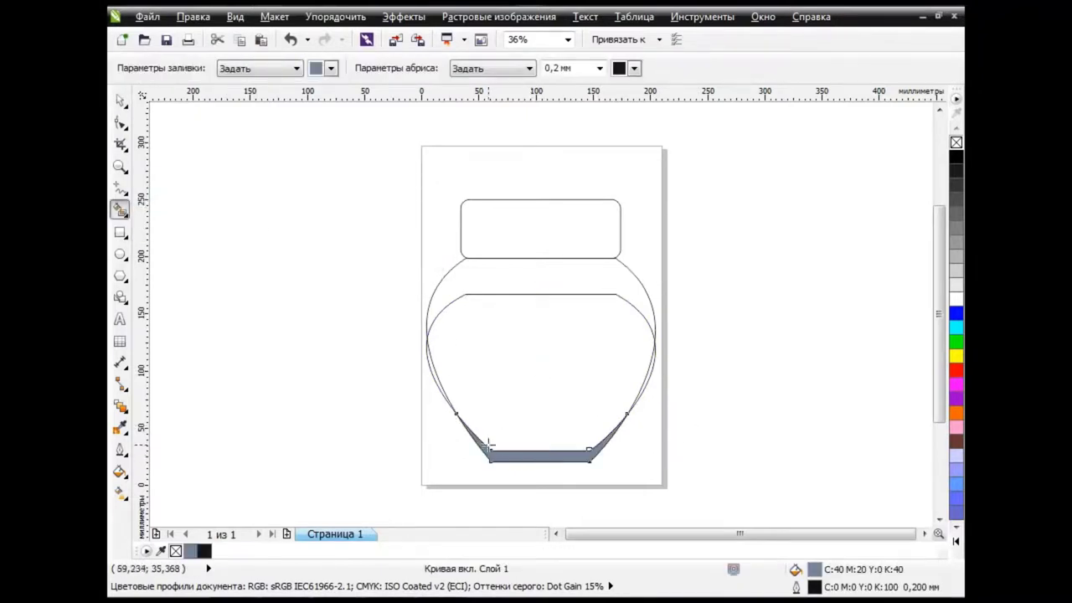
{"action": "key", "text": "space"}
{"action": "left_click_drag", "start_coordinate": [511, 316], "coordinate": [257, 232]}
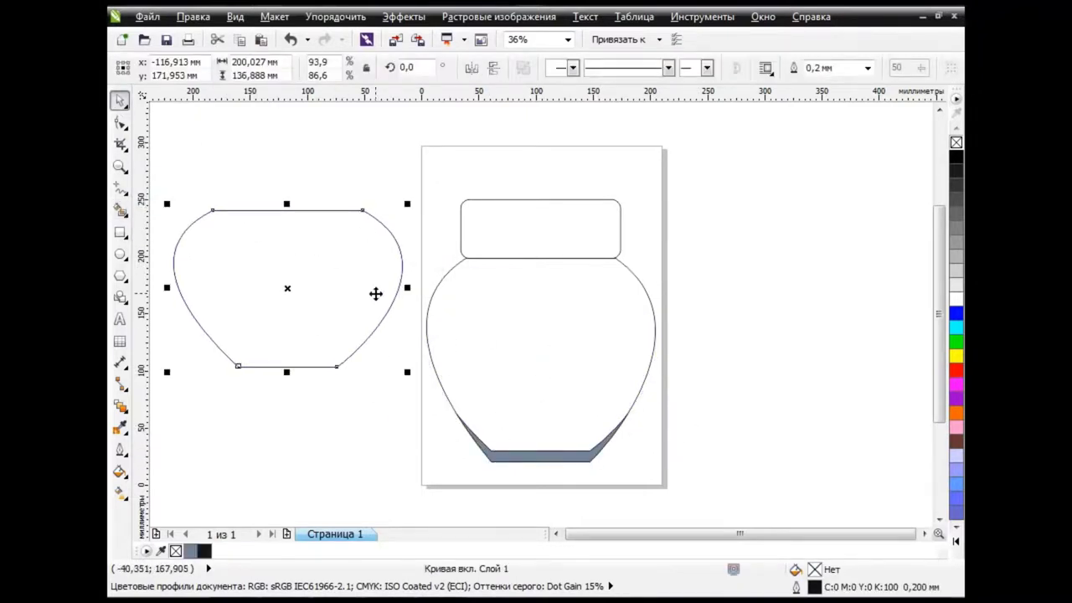
{"action": "key", "text": "Delete"}
Nudge the grey base shape slightly downward.
{"action": "left_click", "coordinate": [557, 463]}
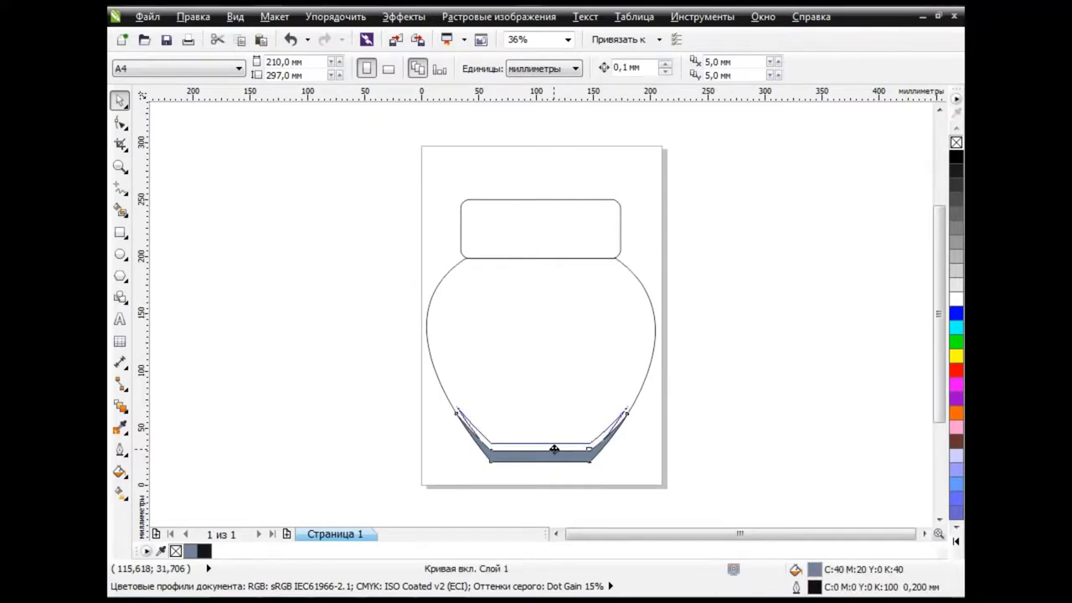
{"action": "scroll", "coordinate": [549, 476], "scroll_direction": "up", "scroll_amount": 2}
{"action": "left_click_drag", "start_coordinate": [537, 405], "coordinate": [538, 408]}
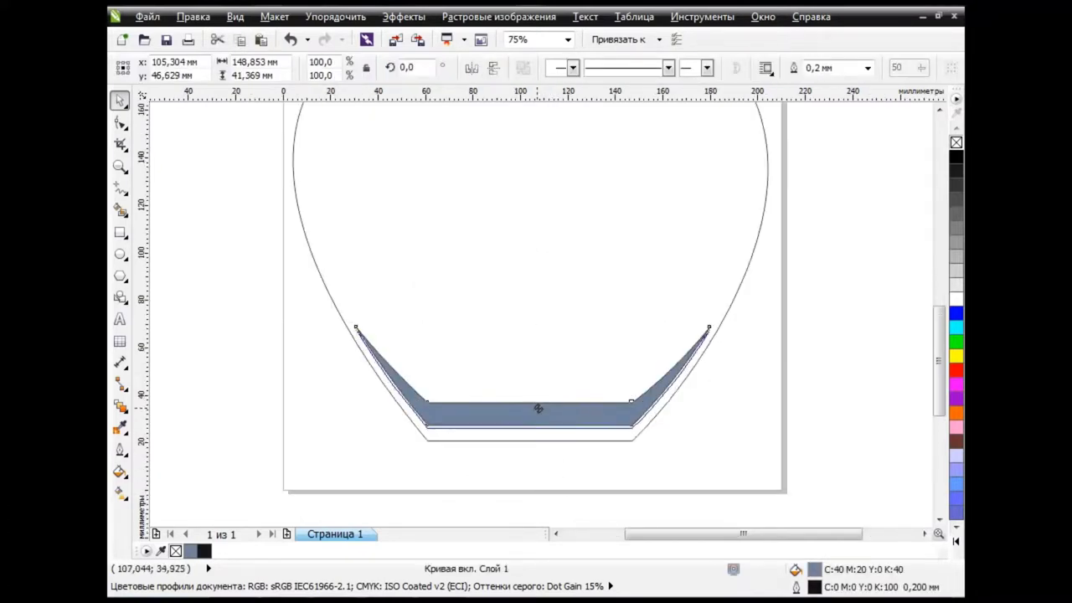
{"action": "left_click", "coordinate": [754, 430]}
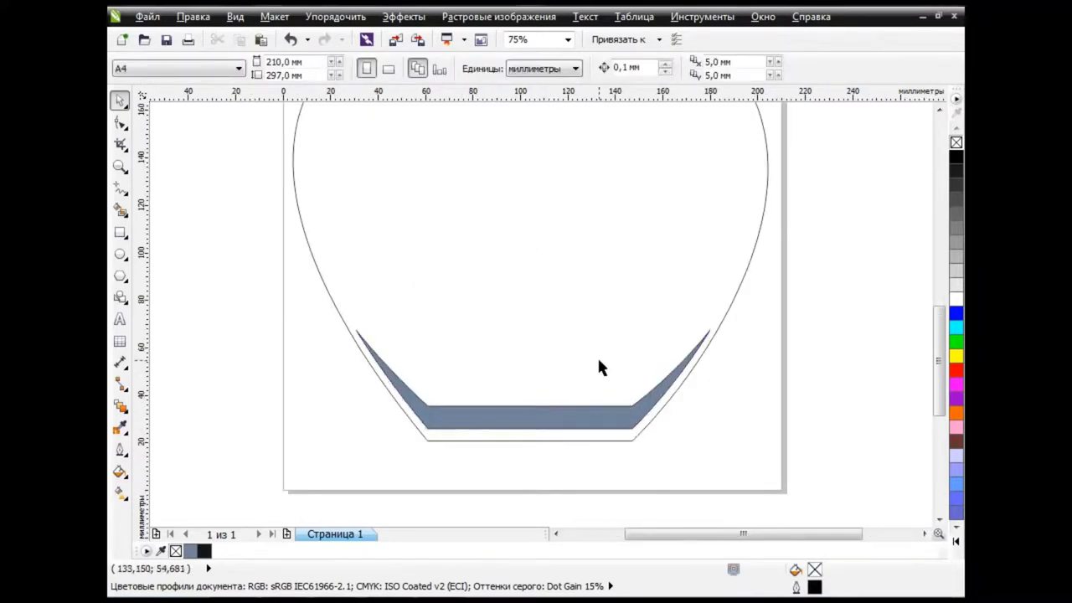
Convert the grey shape's bottom segment to a curve and reshape its lower edge.
{"action": "left_click", "coordinate": [481, 421]}
{"action": "left_click", "coordinate": [120, 122]}
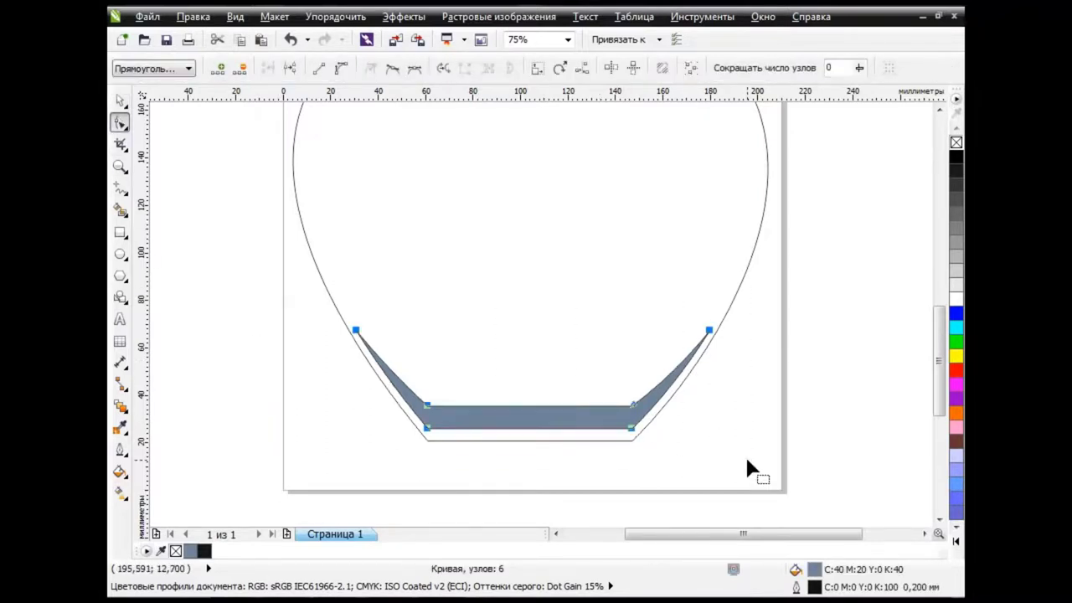
{"action": "left_click", "coordinate": [710, 432]}
{"action": "left_click", "coordinate": [392, 67]}
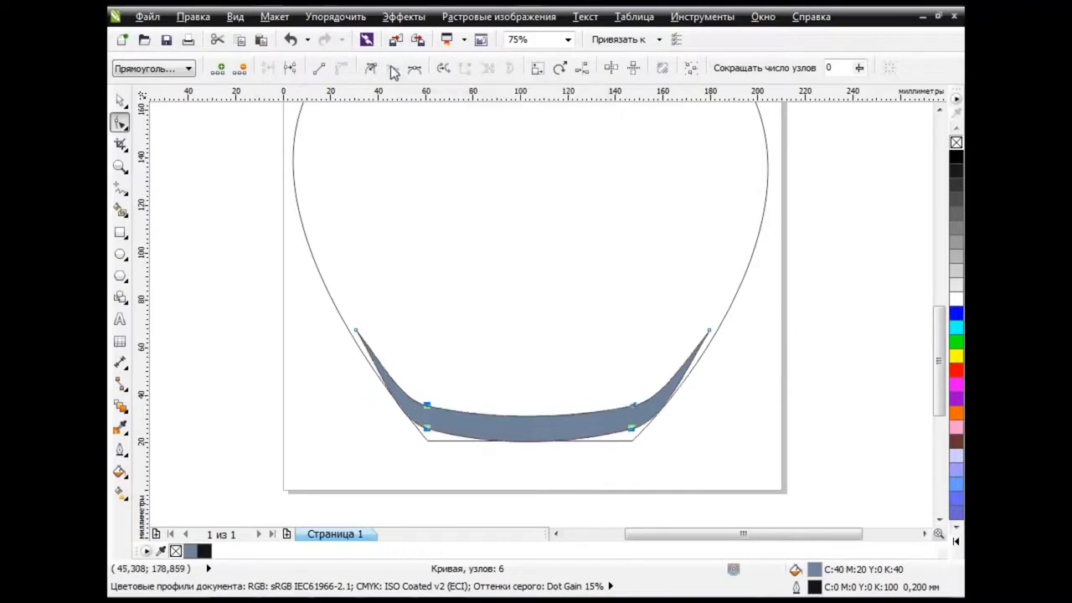
{"action": "left_click_drag", "start_coordinate": [538, 419], "coordinate": [525, 406]}
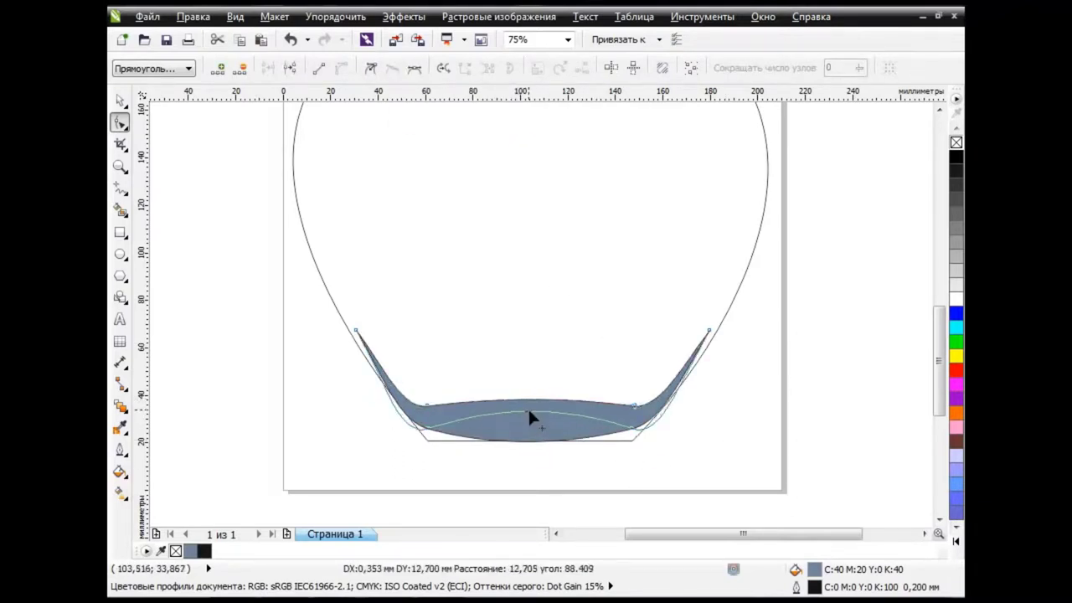
{"action": "left_click_drag", "start_coordinate": [402, 442], "coordinate": [419, 435]}
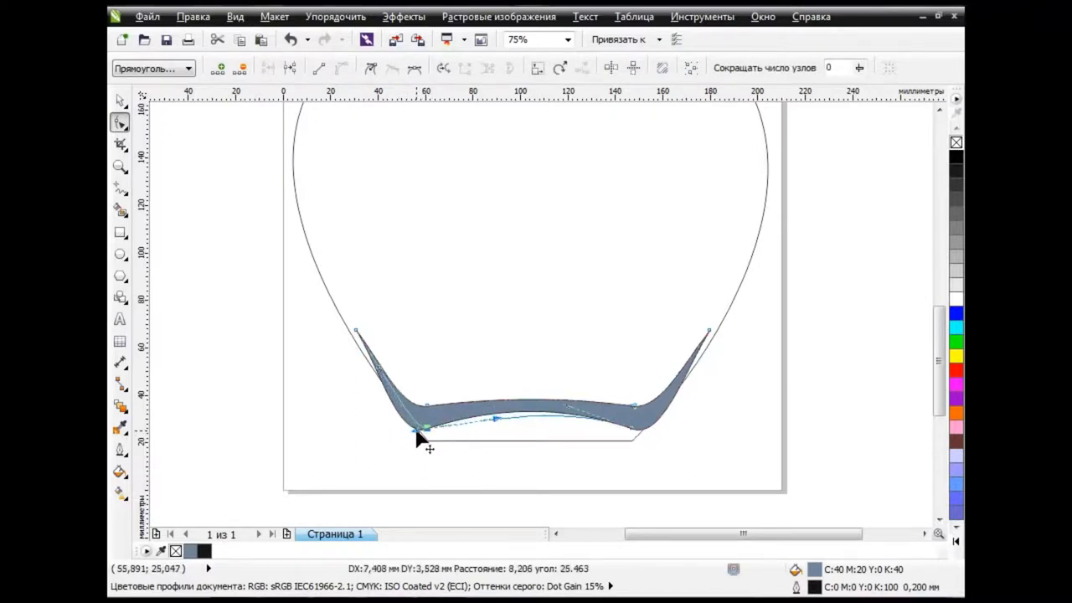
{"action": "left_click_drag", "start_coordinate": [494, 426], "coordinate": [492, 419]}
{"action": "left_click_drag", "start_coordinate": [426, 438], "coordinate": [417, 441]}
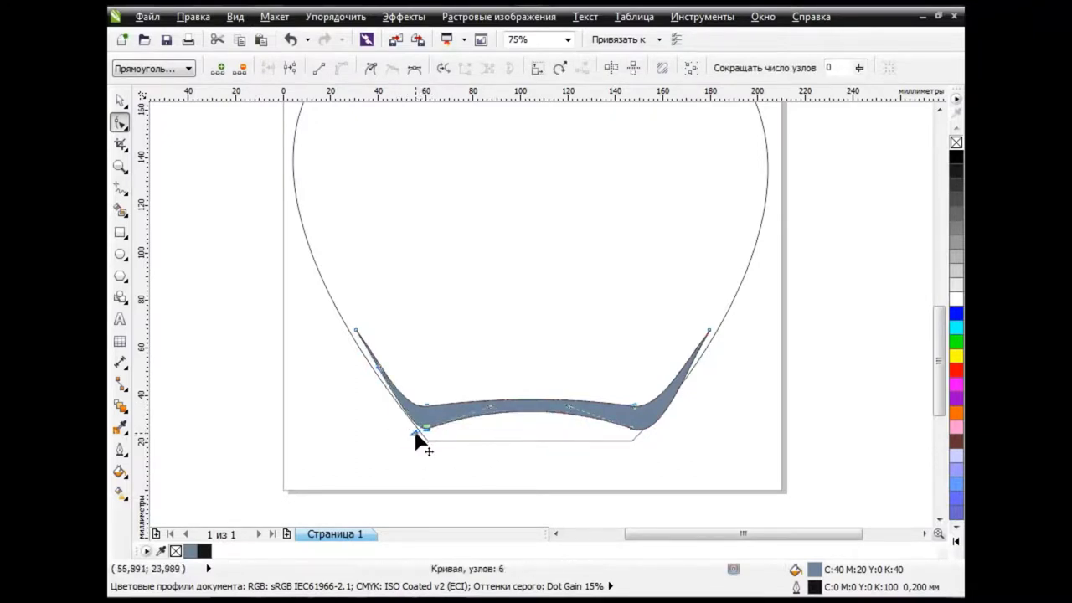
{"action": "left_click_drag", "start_coordinate": [658, 443], "coordinate": [641, 432]}
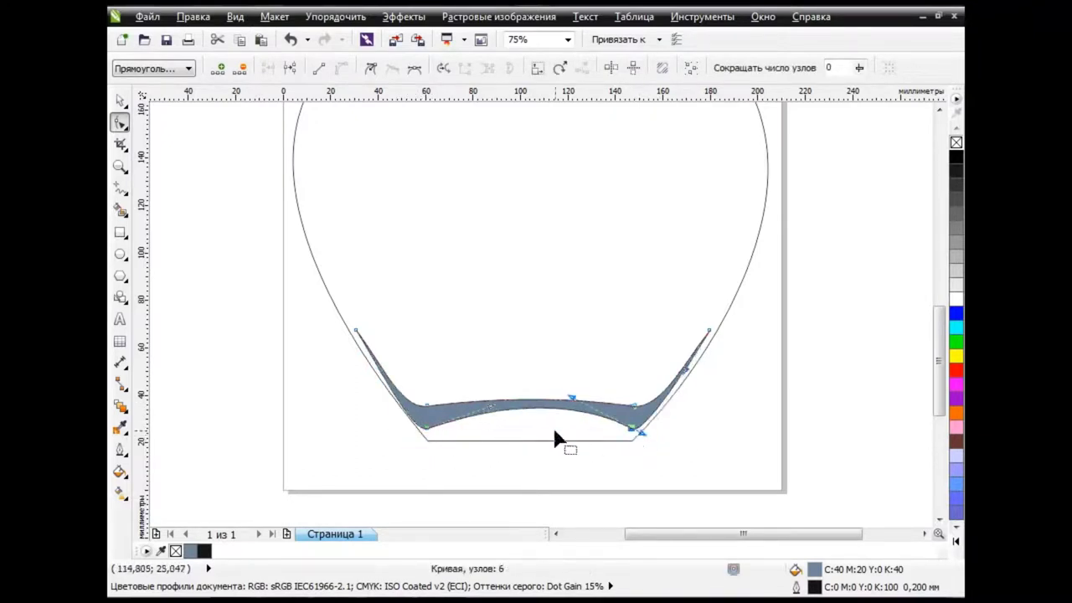
{"action": "left_click_drag", "start_coordinate": [535, 429], "coordinate": [536, 405]}
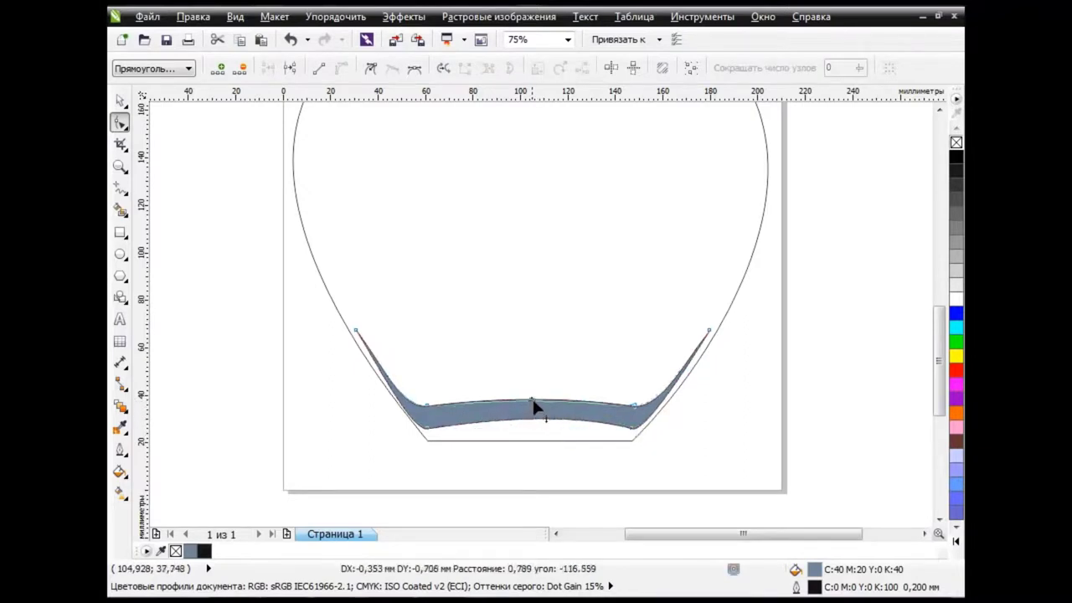
Bend the crescent's arms up along both sides of the jar into tapered points.
{"action": "left_click", "coordinate": [641, 414]}
{"action": "left_click_drag", "start_coordinate": [425, 410], "coordinate": [424, 413]}
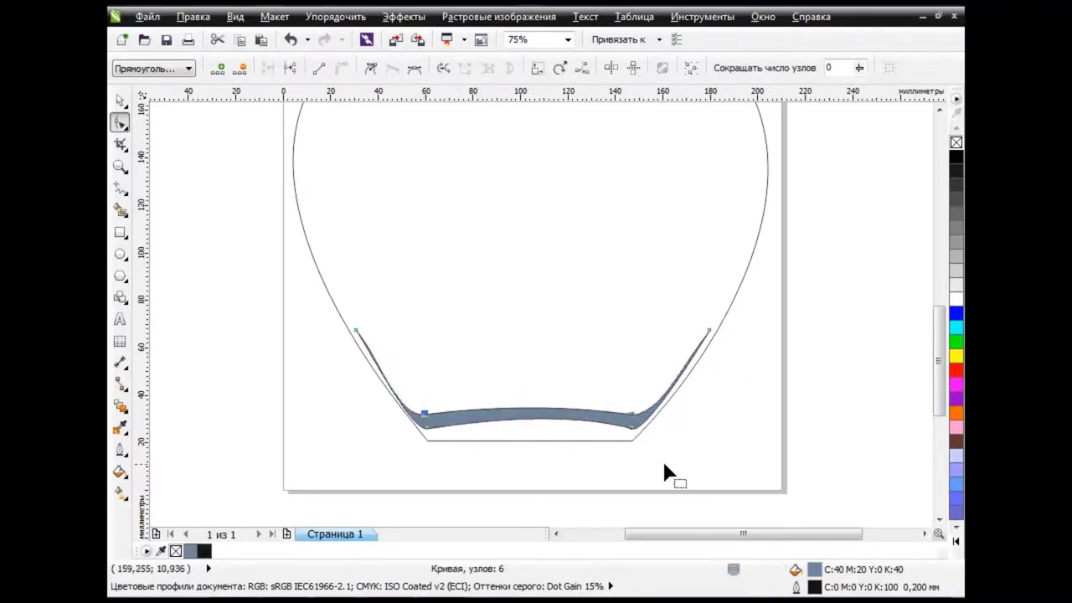
{"action": "left_click", "coordinate": [426, 414]}
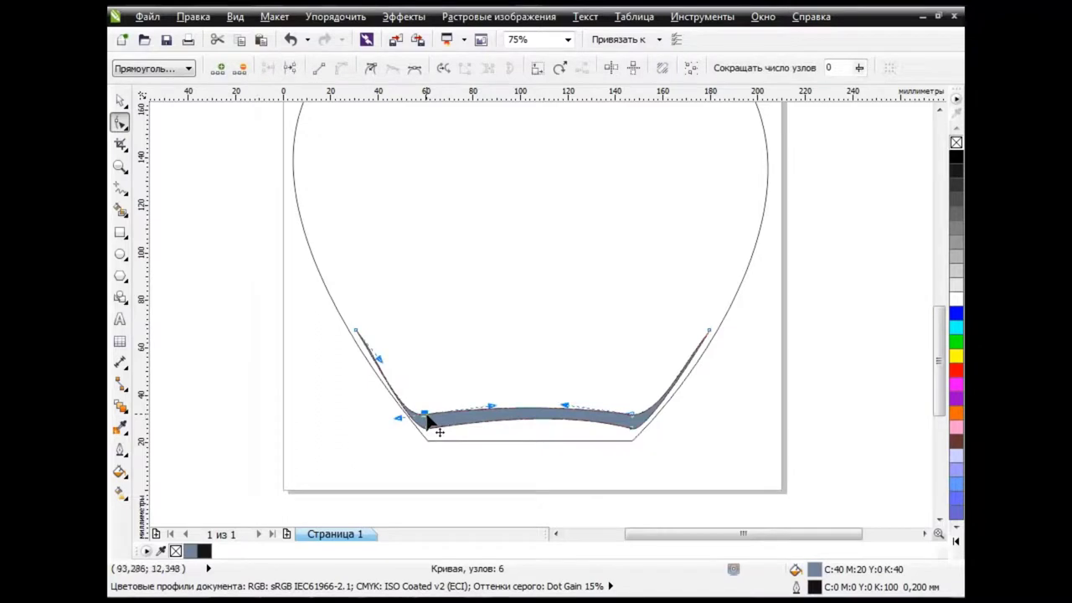
{"action": "left_click_drag", "start_coordinate": [633, 420], "coordinate": [626, 416]}
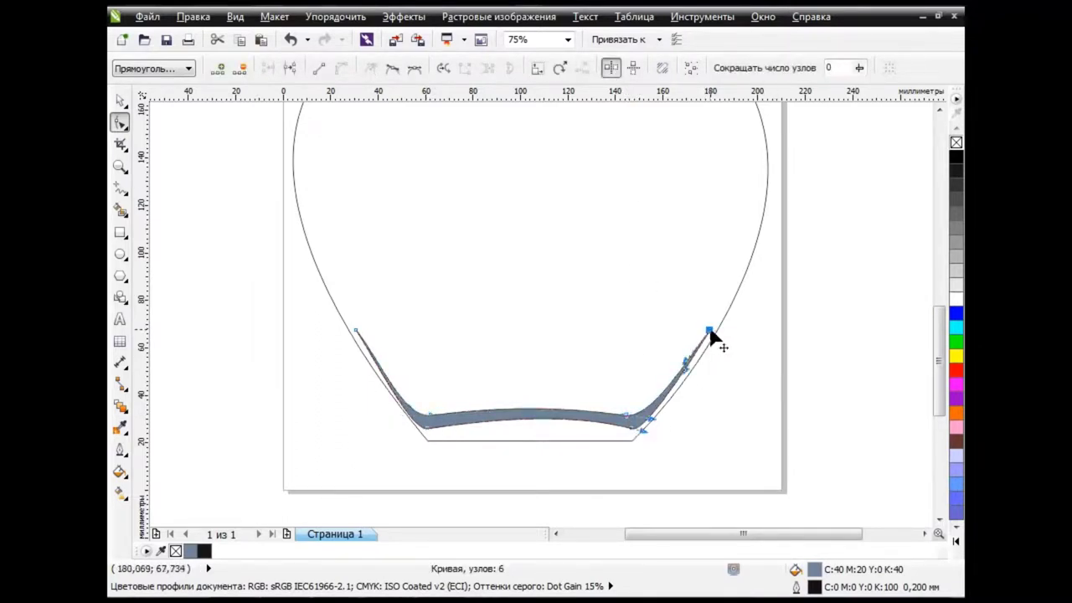
{"action": "left_click_drag", "start_coordinate": [707, 333], "coordinate": [656, 389]}
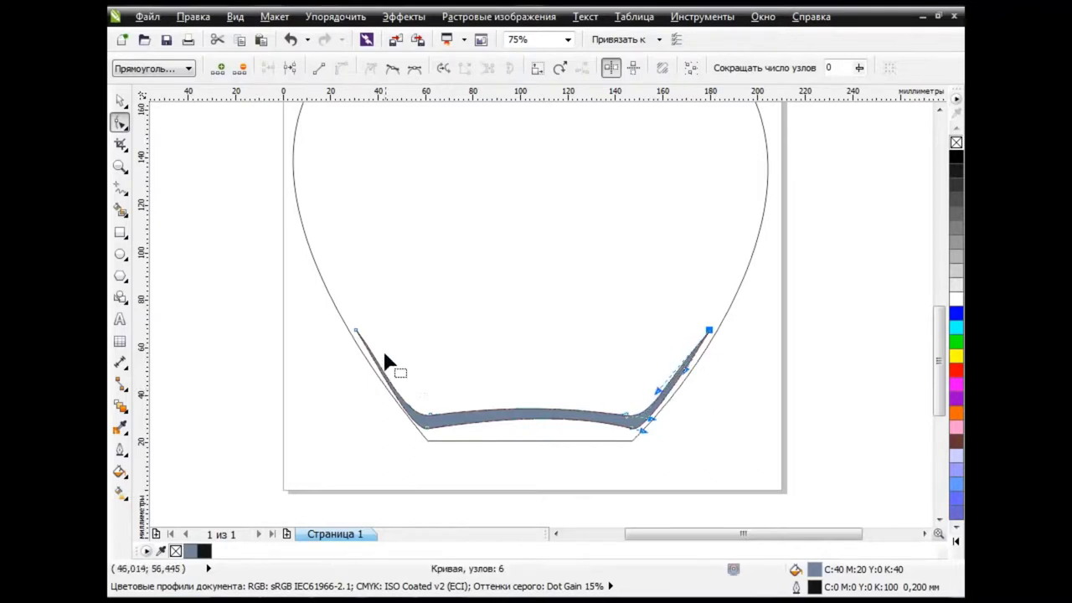
{"action": "mouse_move", "coordinate": [384, 360]}
{"action": "left_mouse_down"}
{"action": "mouse_move", "coordinate": [417, 425]}
{"action": "mouse_move", "coordinate": [407, 402]}
{"action": "left_mouse_up"}
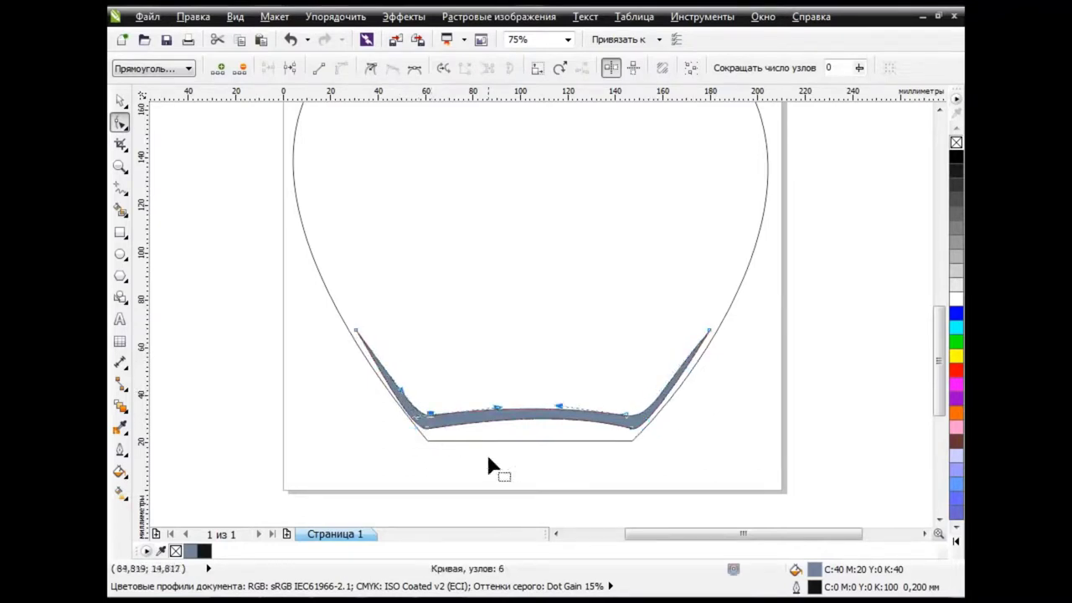
{"action": "left_click_drag", "start_coordinate": [672, 402], "coordinate": [676, 401]}
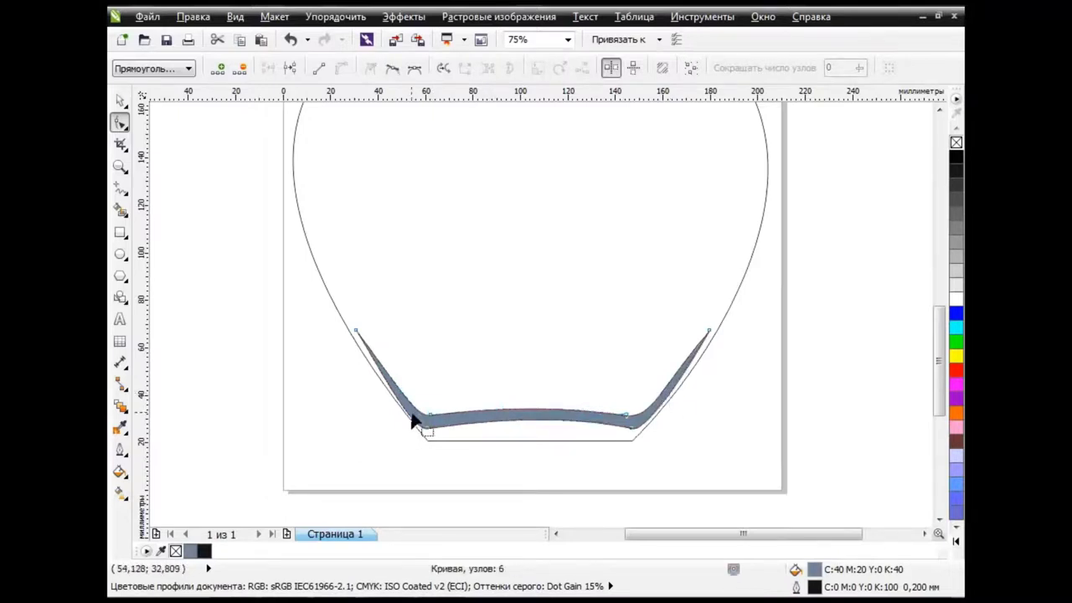
{"action": "left_click_drag", "start_coordinate": [411, 418], "coordinate": [411, 423]}
Fine-tune a bottom node of the crescent and deselect it.
{"action": "left_click", "coordinate": [492, 471]}
{"action": "key", "text": "space"}
{"action": "left_click", "coordinate": [260, 350]}
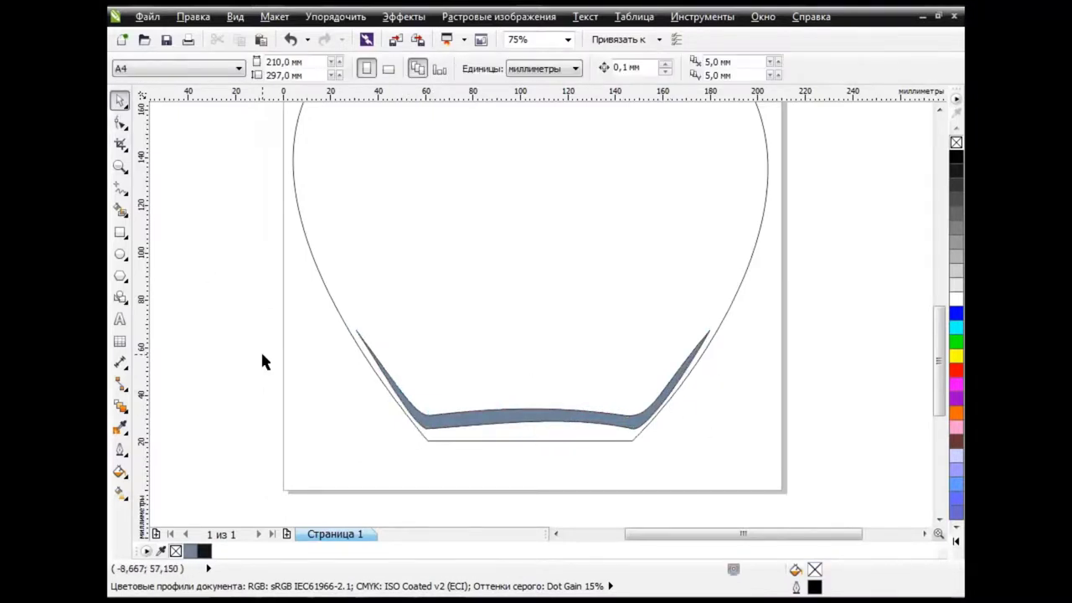
{"action": "key", "text": "space"}
{"action": "left_click", "coordinate": [510, 426]}
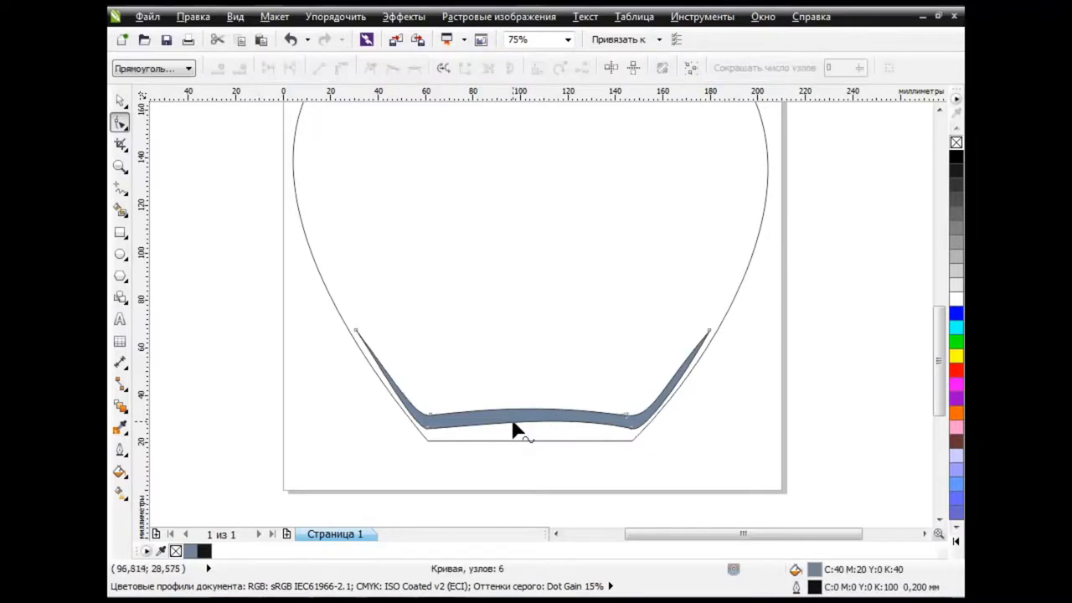
{"action": "left_click_drag", "start_coordinate": [511, 428], "coordinate": [503, 425]}
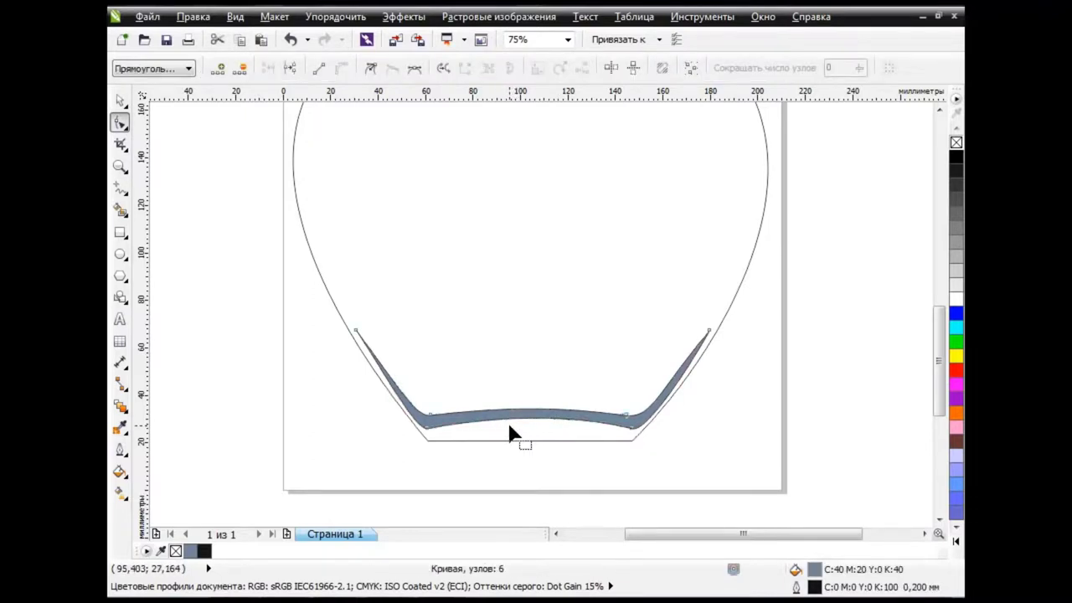
{"action": "key", "text": "space"}
{"action": "left_click", "coordinate": [222, 308]}
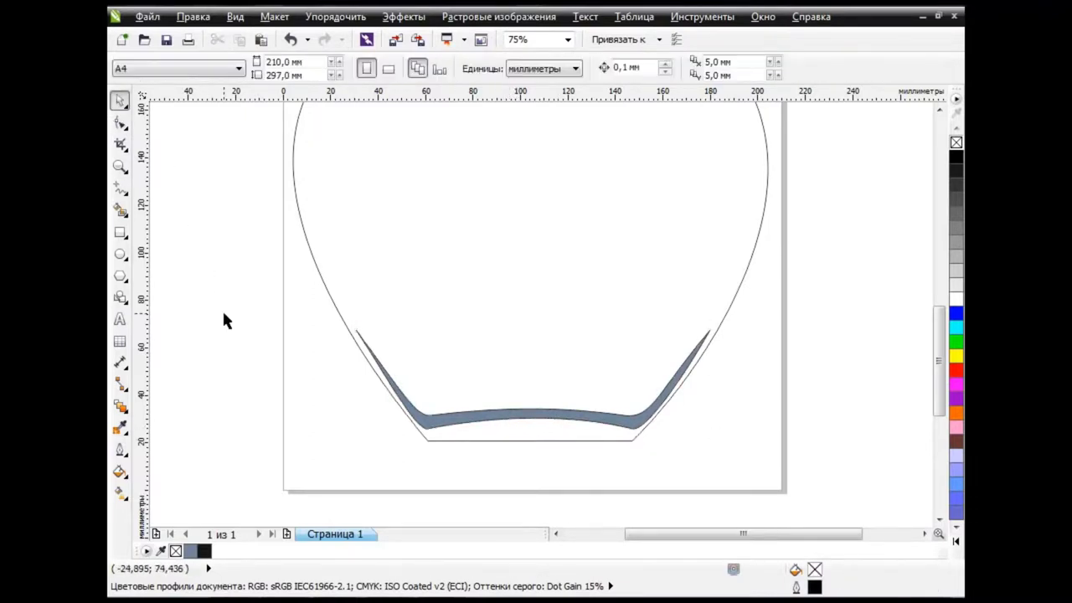
{"action": "left_click", "coordinate": [121, 195]}
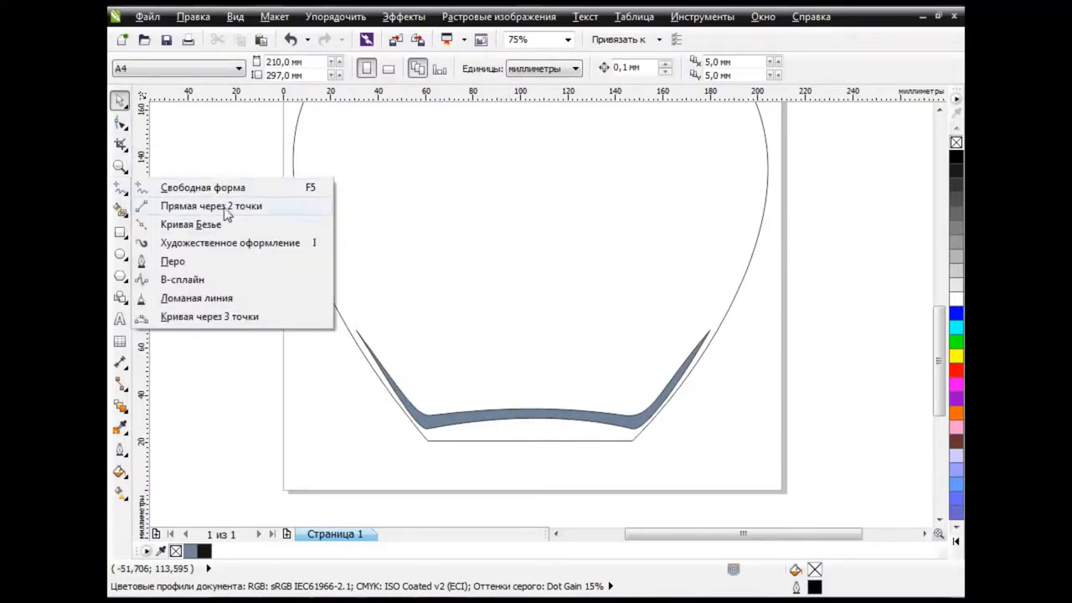
{"action": "left_click", "coordinate": [230, 299]}
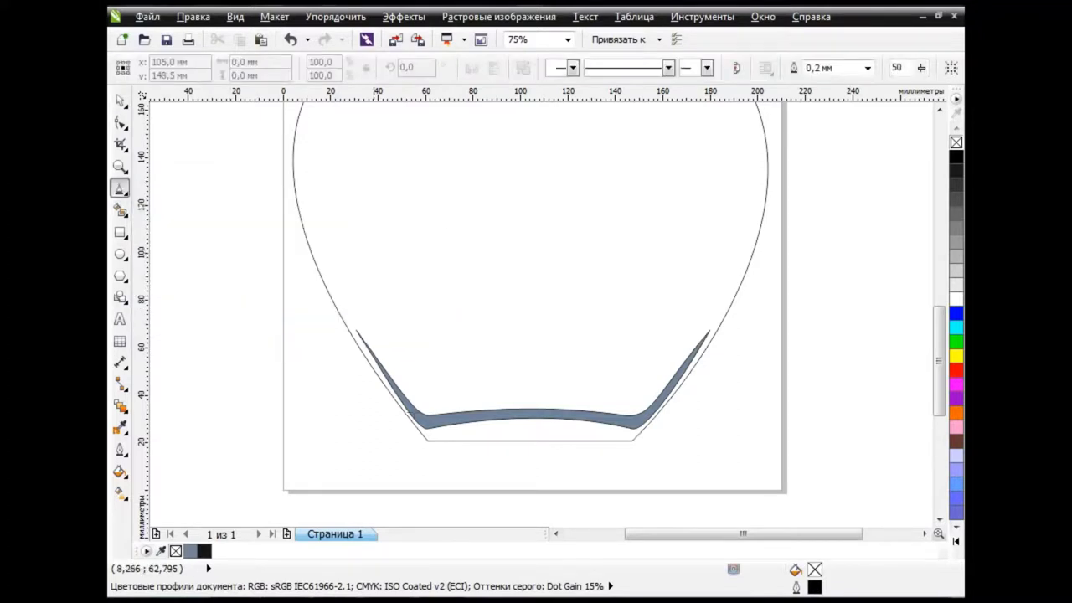
Draw a horizontal polyline across the jar bottom and move it just under the crescent.
{"action": "left_click", "coordinate": [659, 430]}
{"action": "left_click", "coordinate": [370, 431]}
{"action": "double_click", "coordinate": [391, 436]}
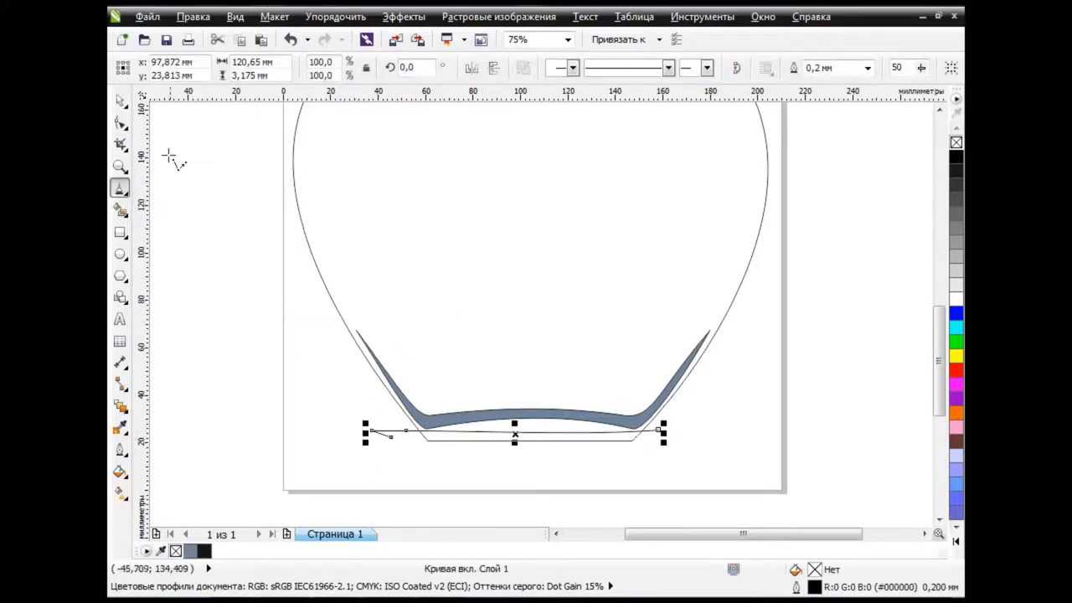
{"action": "key", "text": "space"}
{"action": "left_click_drag", "start_coordinate": [519, 434], "coordinate": [531, 430]}
{"action": "scroll", "coordinate": [581, 465], "scroll_direction": "up", "scroll_amount": 2}
{"action": "scroll", "coordinate": [581, 466], "scroll_direction": "down", "scroll_amount": 1}
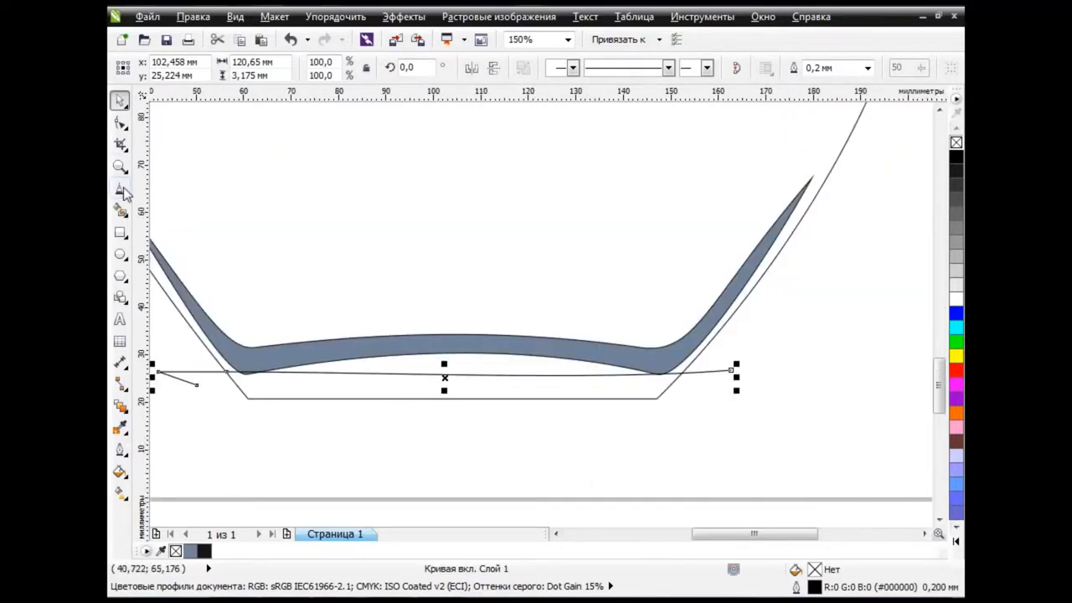
{"action": "left_click_drag", "start_coordinate": [122, 192], "coordinate": [165, 186]}
{"action": "left_click_drag", "start_coordinate": [205, 366], "coordinate": [225, 345]}
{"action": "left_click_drag", "start_coordinate": [625, 404], "coordinate": [700, 422]}
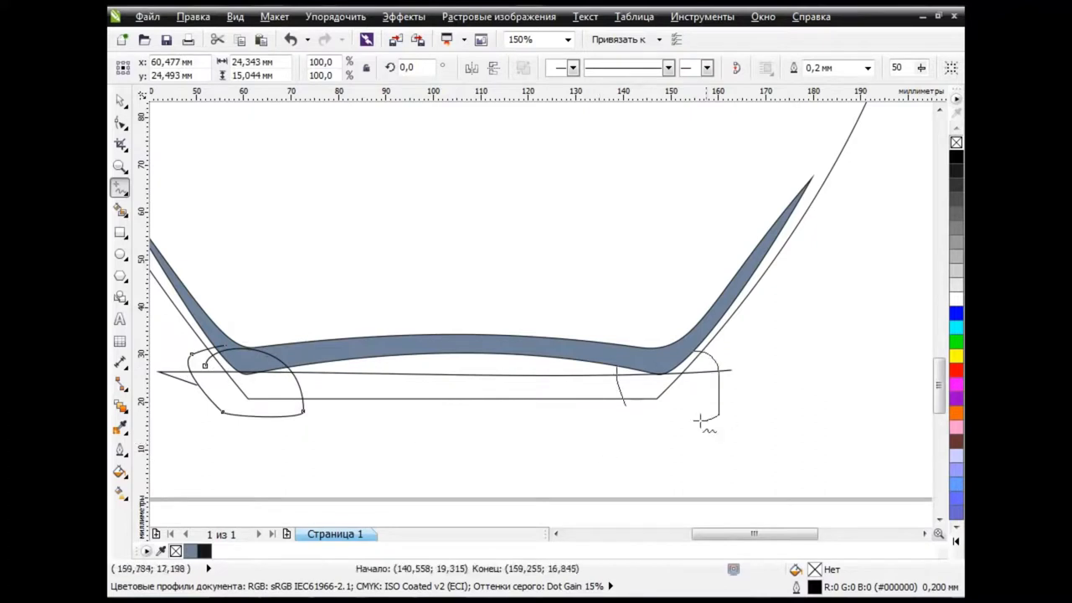
{"action": "key", "text": "space"}
{"action": "key", "text": "space"}
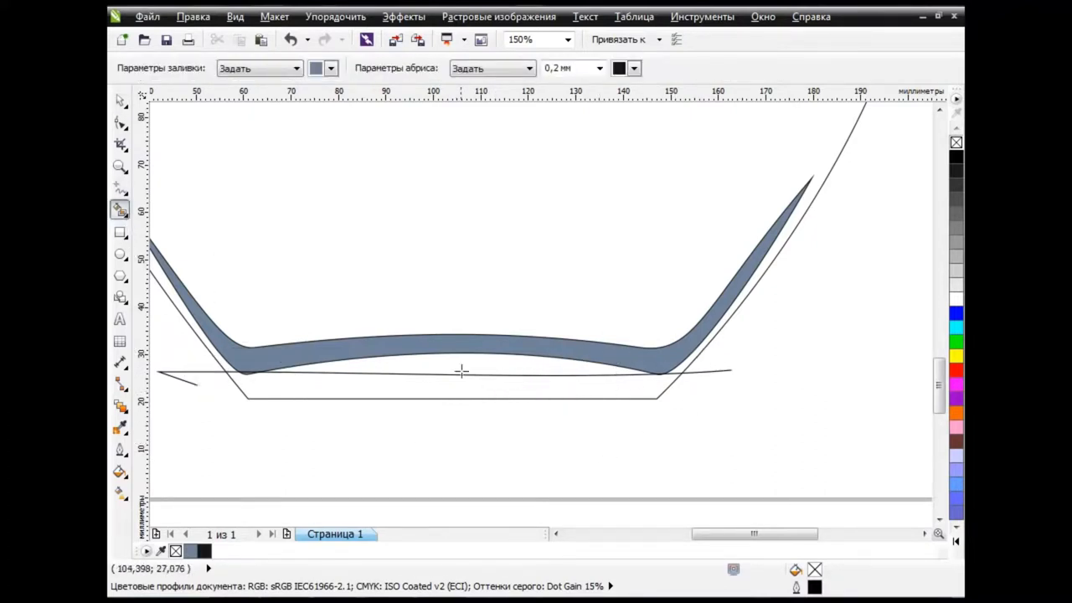
Smart Fill the area beneath the grey band with light cyan.
{"action": "left_click", "coordinate": [331, 68]}
{"action": "left_click", "coordinate": [342, 110]}
{"action": "left_click", "coordinate": [331, 67]}
{"action": "left_click", "coordinate": [368, 109]}
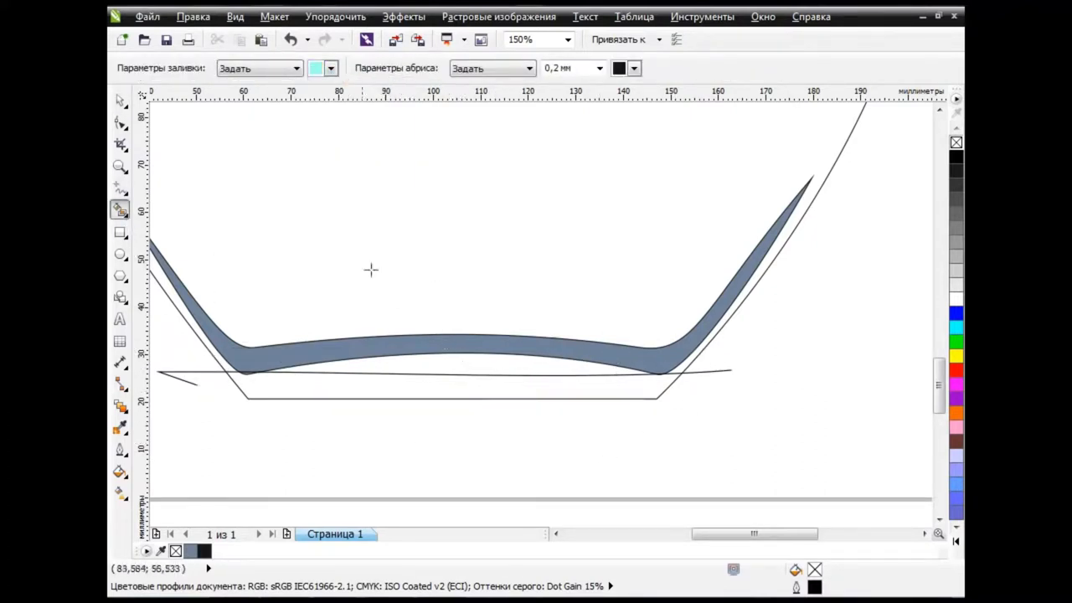
{"action": "left_click", "coordinate": [474, 363]}
{"action": "key", "text": "space"}
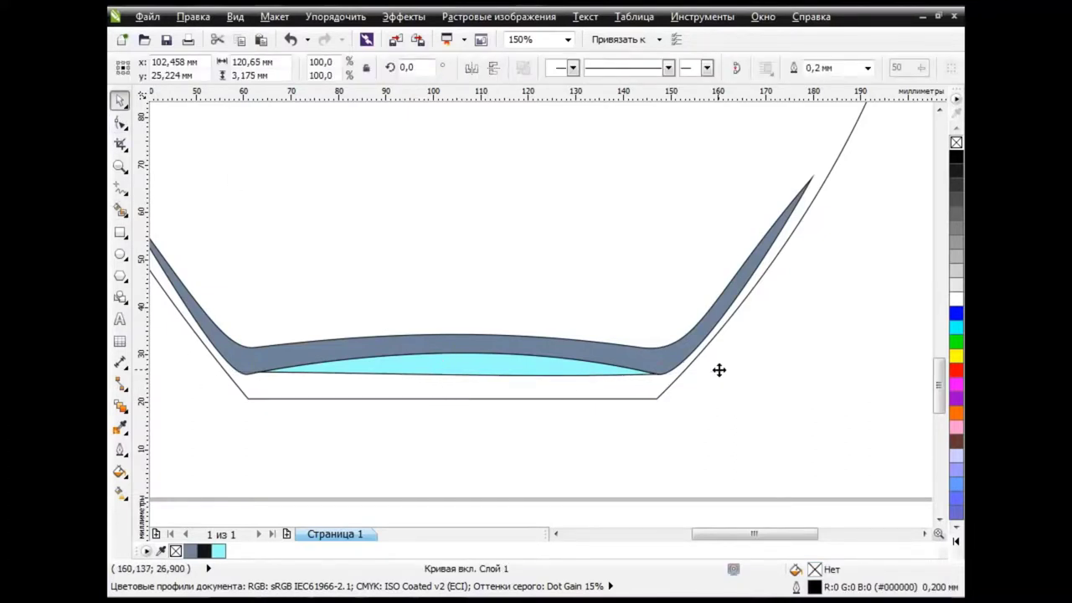
{"action": "key", "text": "F3"}
{"action": "scroll", "coordinate": [937, 416], "scroll_direction": "up", "scroll_amount": 3}
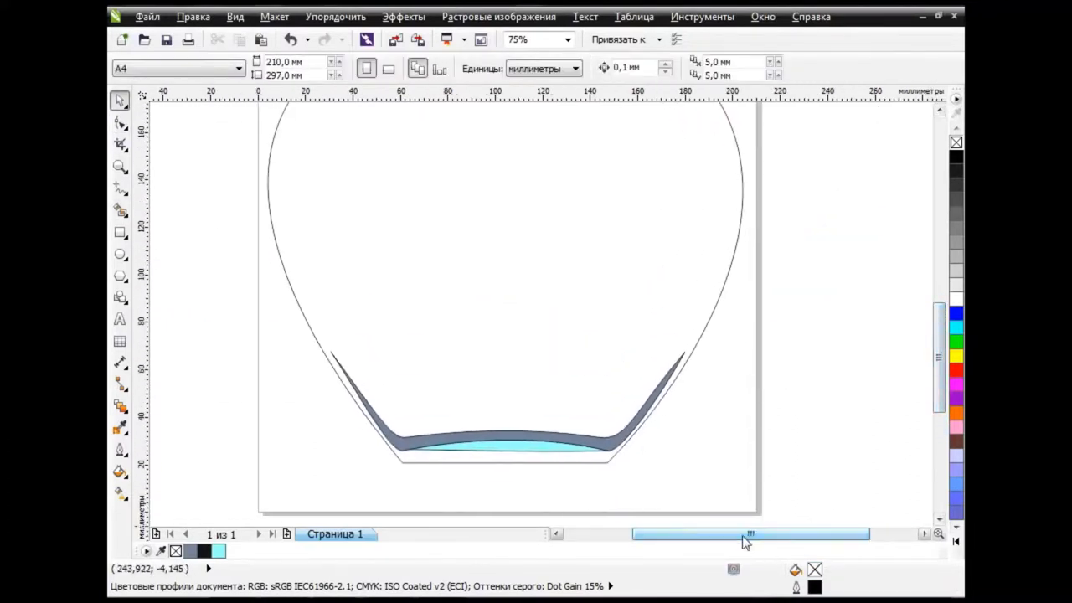
Draw a wavy freehand line across the jar's neck below the lid.
{"action": "left_click_drag", "start_coordinate": [770, 534], "coordinate": [750, 534]}
{"action": "scroll", "coordinate": [747, 435], "scroll_direction": "up", "scroll_amount": 3}
{"action": "left_click", "coordinate": [563, 325]}
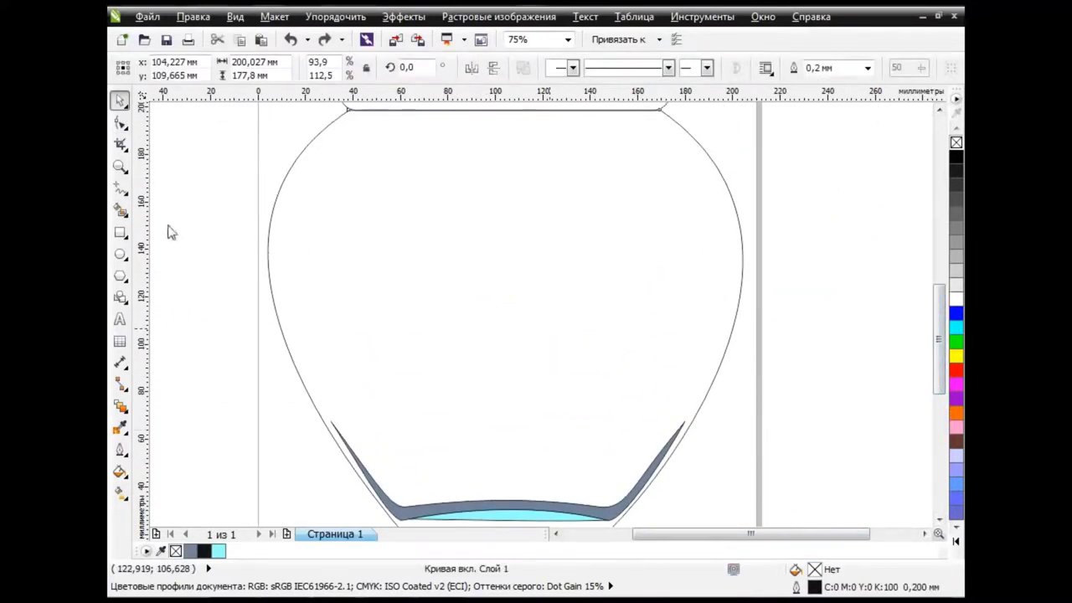
{"action": "left_click", "coordinate": [120, 188]}
{"action": "left_click", "coordinate": [207, 184]}
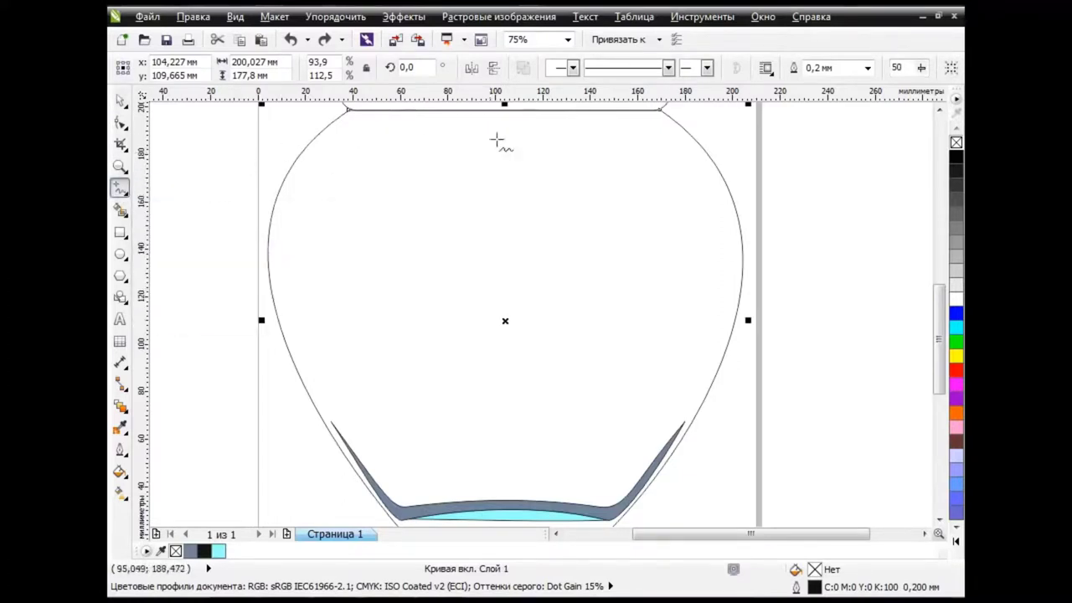
{"action": "left_click_drag", "start_coordinate": [249, 175], "coordinate": [742, 151]}
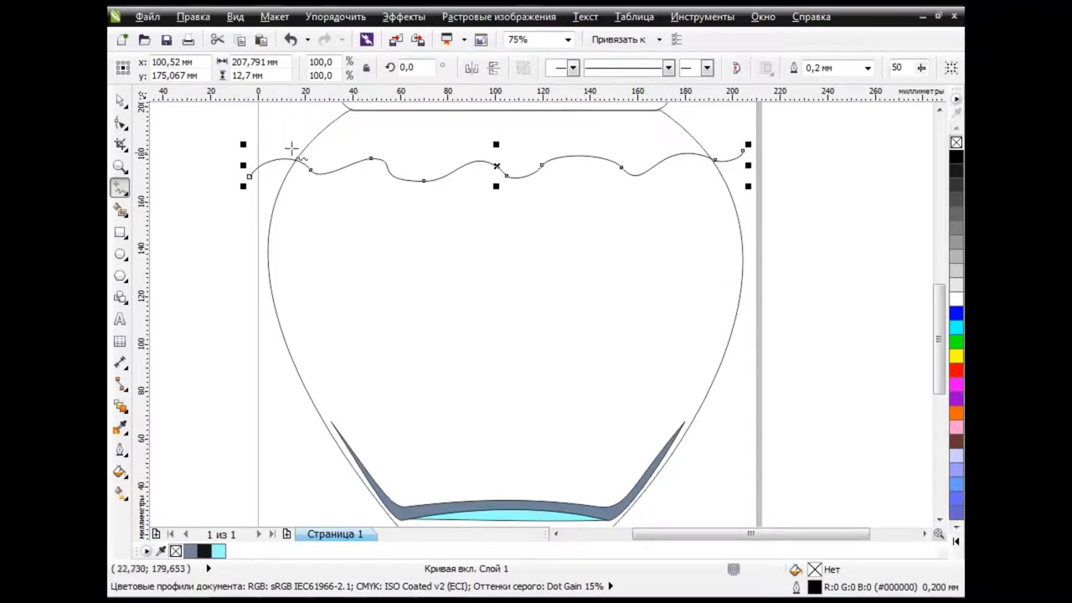
{"action": "left_click", "coordinate": [121, 103]}
{"action": "left_click", "coordinate": [192, 219]}
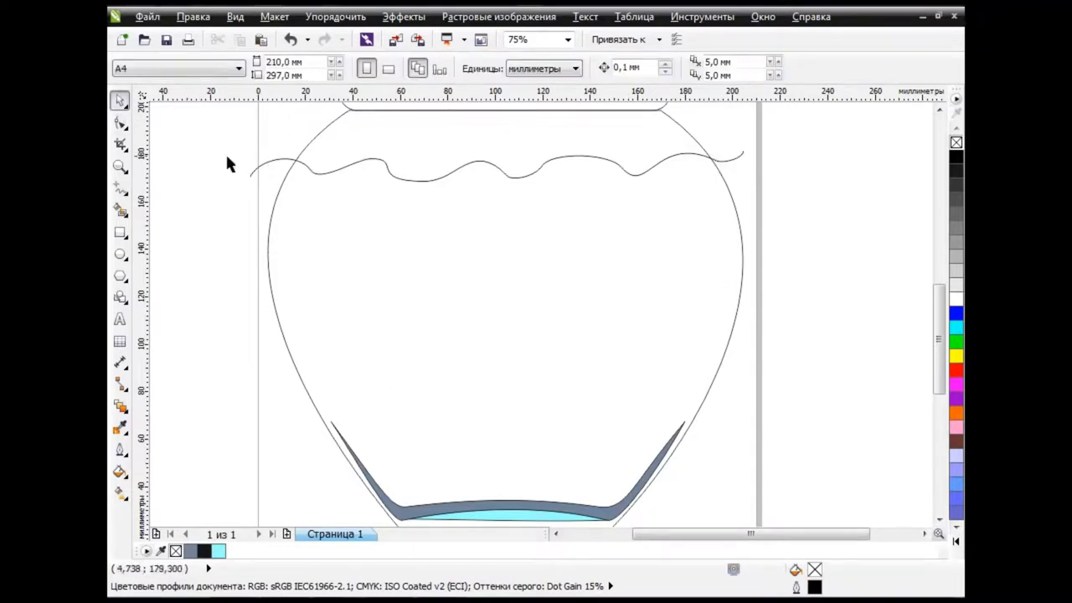
Smart Fill the region above the wavy line with green (#33CC66).
{"action": "left_click", "coordinate": [120, 209]}
{"action": "left_click", "coordinate": [331, 68]}
{"action": "left_click", "coordinate": [345, 109]}
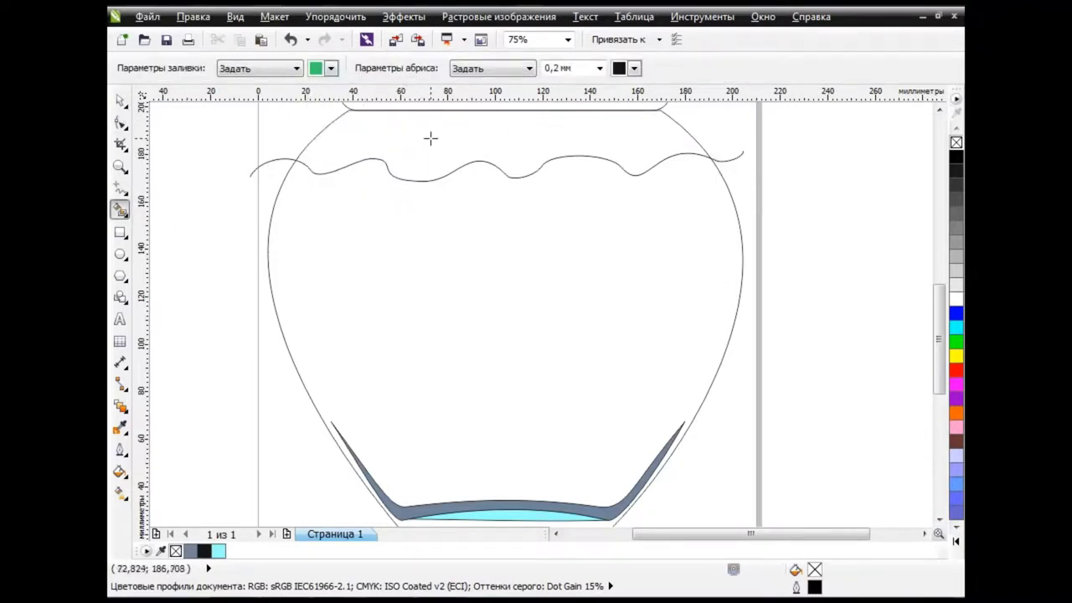
{"action": "left_click", "coordinate": [554, 134]}
{"action": "left_click", "coordinate": [120, 100]}
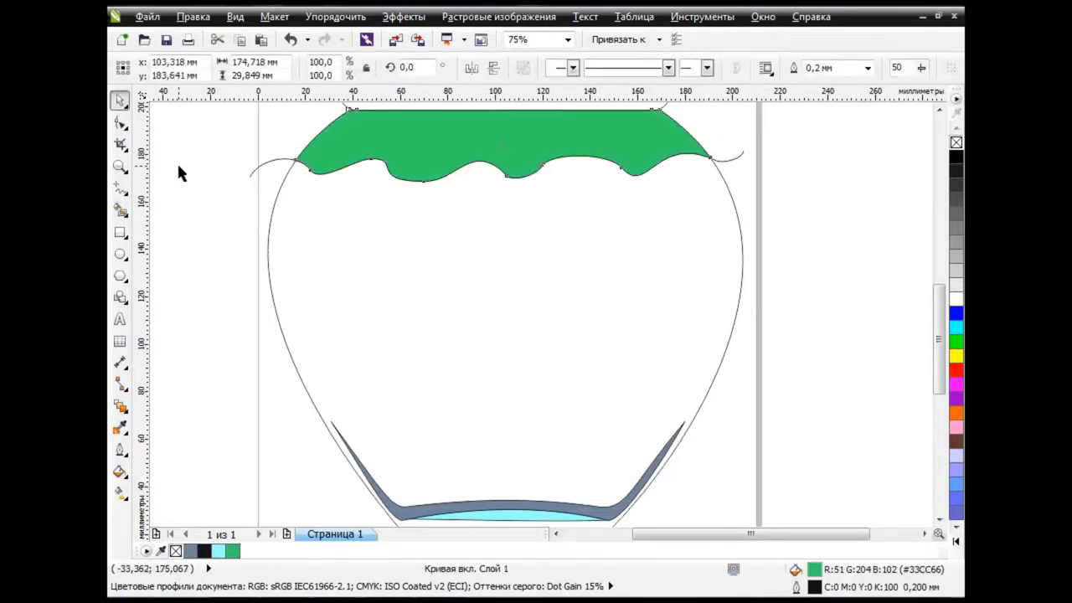
{"action": "left_click_drag", "start_coordinate": [500, 144], "coordinate": [501, 207]}
{"action": "key", "text": "ctrl+z"}
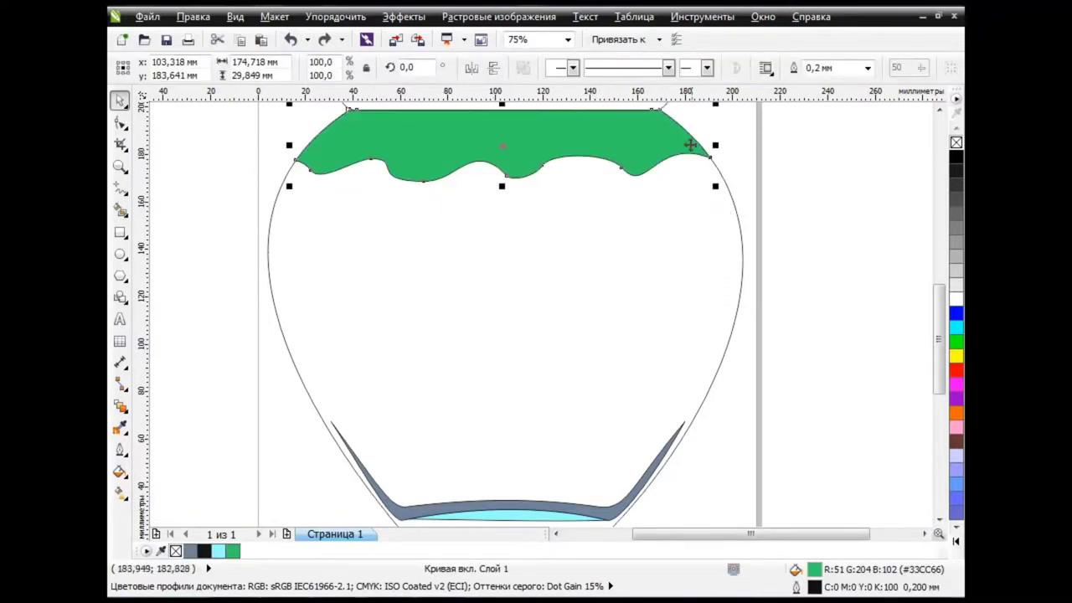
{"action": "left_click_drag", "start_coordinate": [936, 329], "coordinate": [936, 295]}
Draw a wavy freehand fold line across the green cloth to the jar's right edge.
{"action": "left_click", "coordinate": [670, 201]}
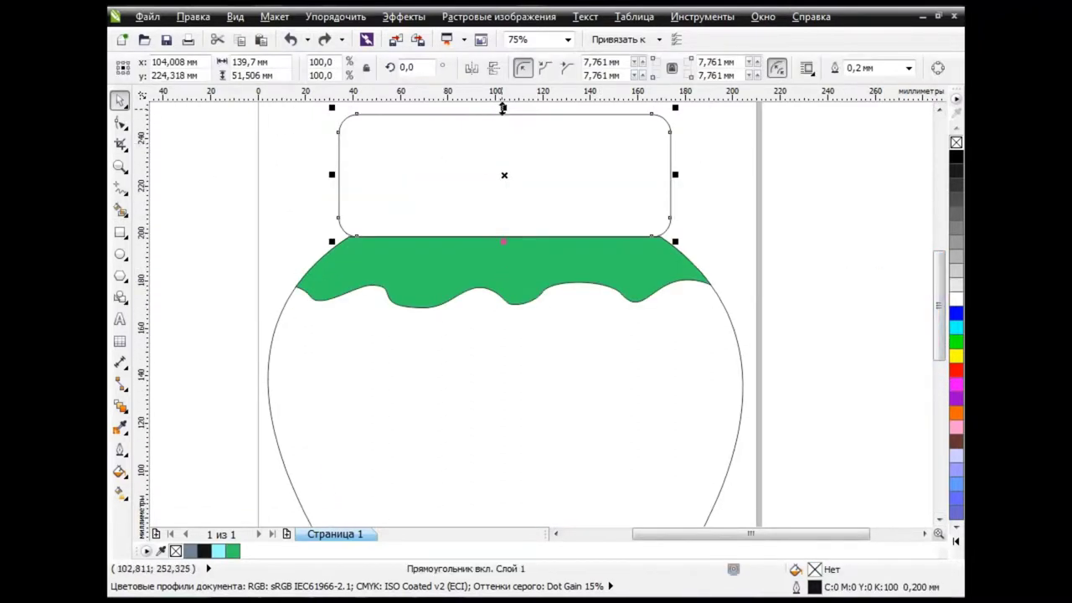
{"action": "key", "text": "Escape"}
{"action": "mouse_move", "coordinate": [938, 333]}
{"action": "left_mouse_down"}
{"action": "mouse_move", "coordinate": [937, 358]}
{"action": "mouse_move", "coordinate": [936, 312]}
{"action": "left_mouse_up"}
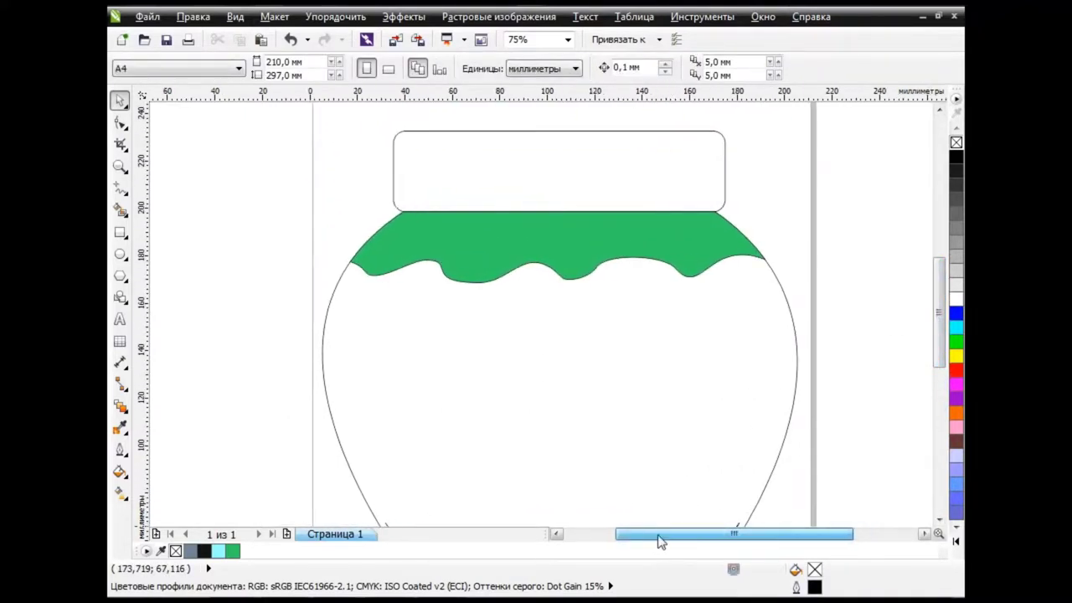
{"action": "left_click_drag", "start_coordinate": [681, 533], "coordinate": [661, 533]}
{"action": "left_click", "coordinate": [124, 198]}
{"action": "left_click", "coordinate": [190, 192]}
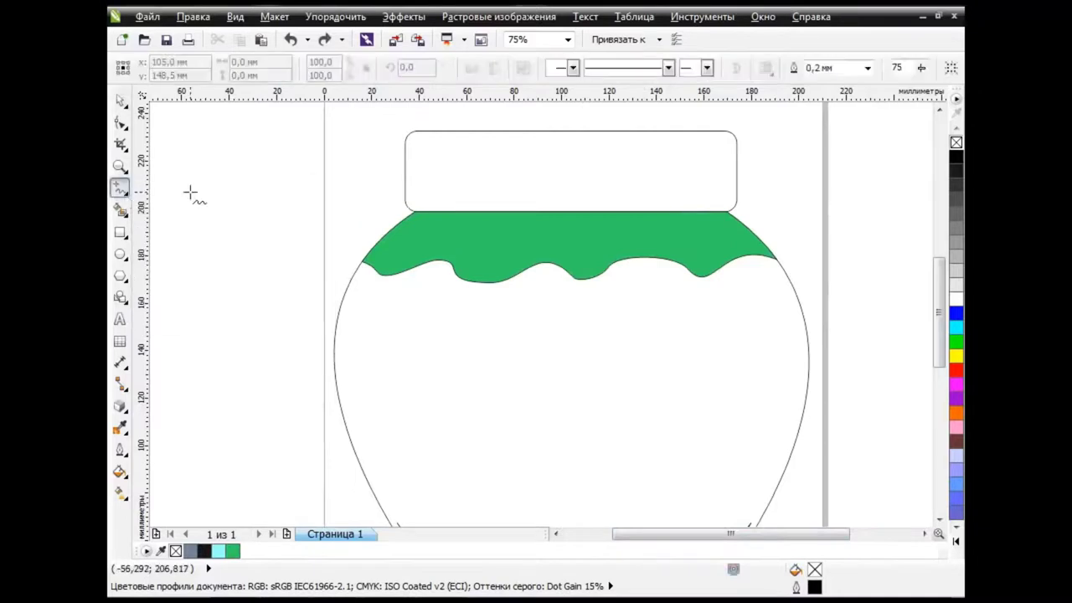
{"action": "mouse_move", "coordinate": [353, 248]}
{"action": "left_mouse_down"}
{"action": "mouse_move", "coordinate": [511, 256]}
{"action": "mouse_move", "coordinate": [600, 234]}
{"action": "left_mouse_up"}
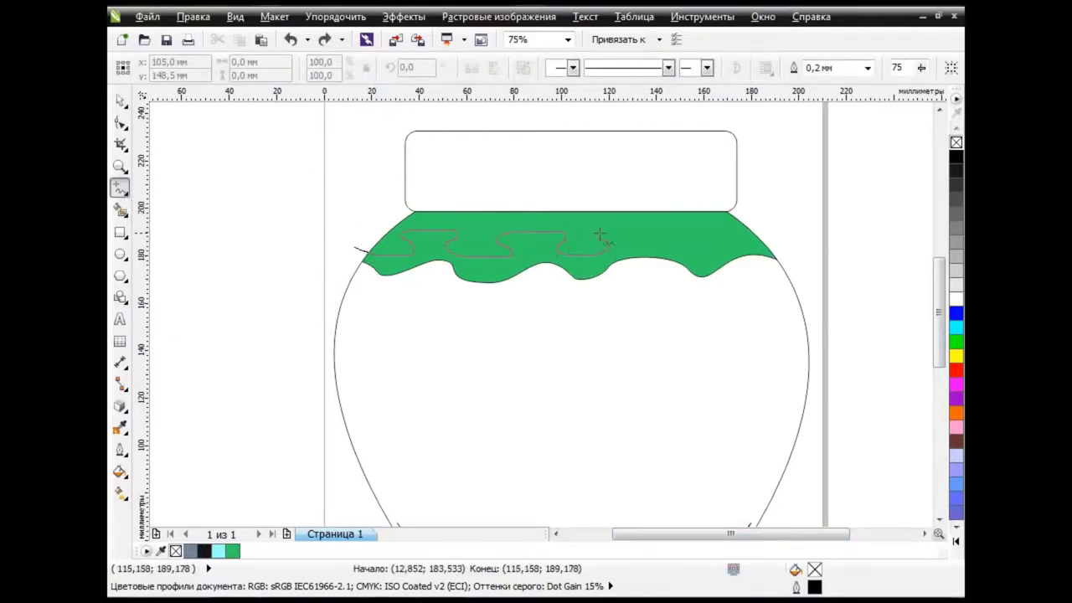
{"action": "mouse_move", "coordinate": [680, 245]}
{"action": "left_mouse_down"}
{"action": "mouse_move", "coordinate": [722, 251]}
{"action": "mouse_move", "coordinate": [765, 232]}
{"action": "mouse_move", "coordinate": [779, 256]}
{"action": "left_mouse_up"}
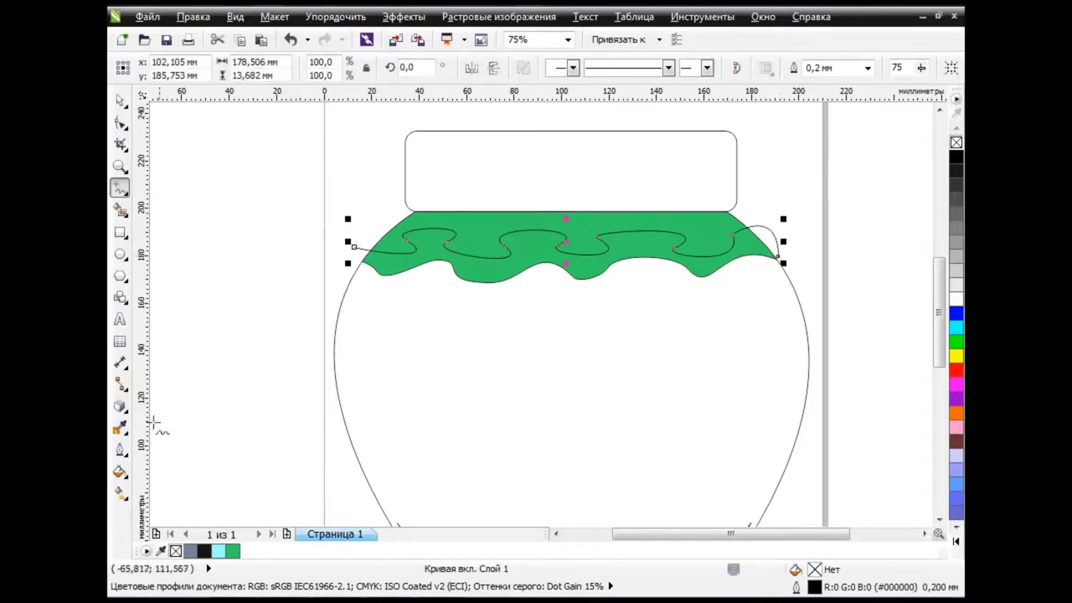
{"action": "left_click", "coordinate": [120, 406]}
{"action": "left_click", "coordinate": [199, 500]}
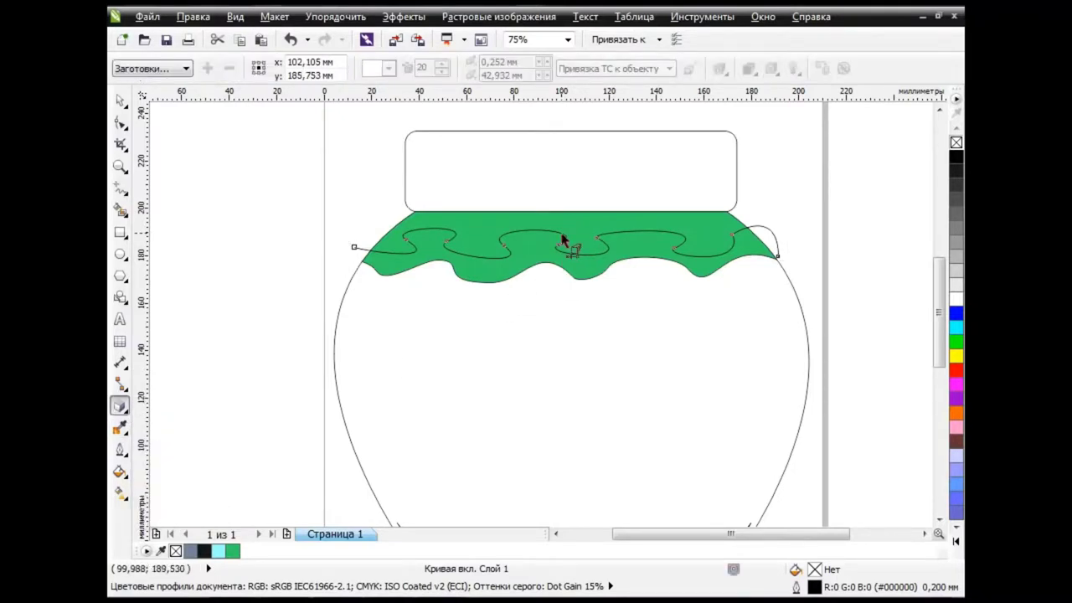
Extrude the wavy curve into ruffles by raising the vanishing point upward.
{"action": "mouse_move", "coordinate": [562, 240]}
{"action": "left_mouse_down"}
{"action": "mouse_move", "coordinate": [568, 192]}
{"action": "mouse_move", "coordinate": [574, 225]}
{"action": "left_mouse_up"}
{"action": "key", "text": "ctrl+z"}
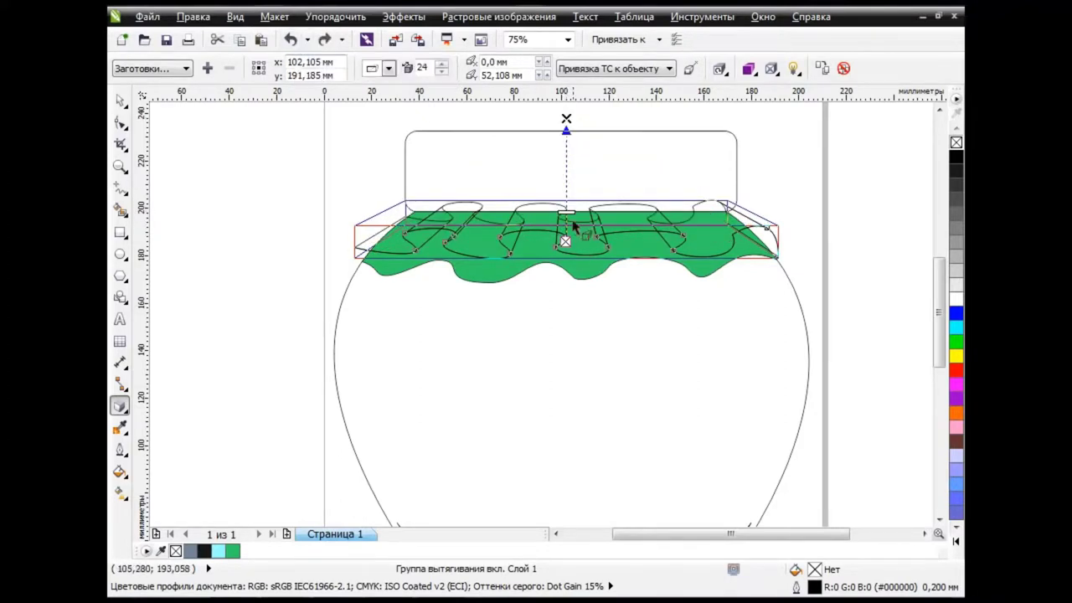
{"action": "left_click_drag", "start_coordinate": [566, 119], "coordinate": [566, 119]}
{"action": "scroll", "coordinate": [566, 118], "scroll_direction": "up", "scroll_amount": 2}
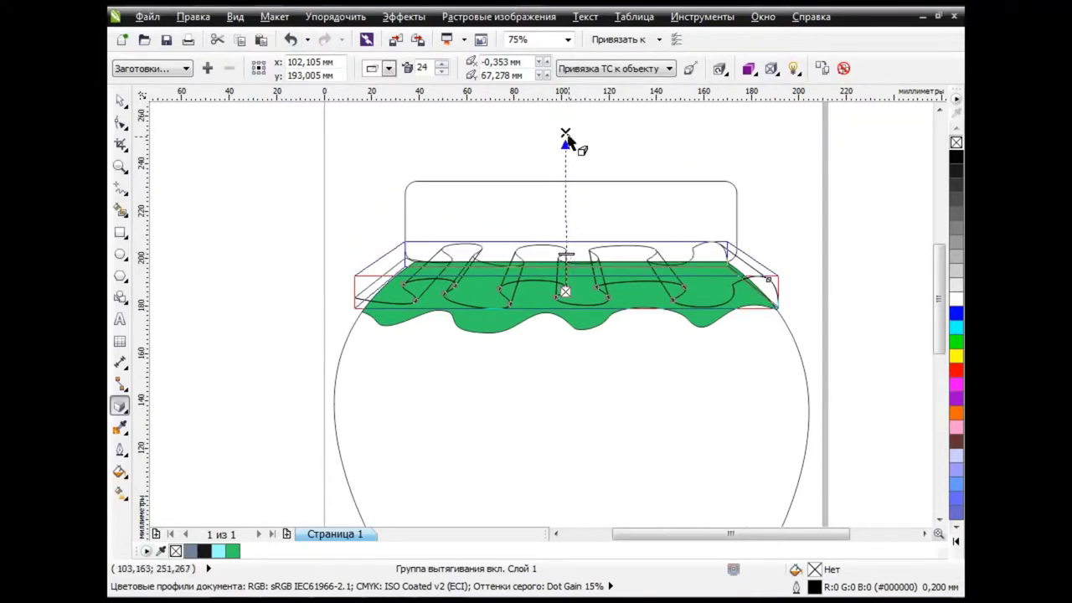
{"action": "left_click_drag", "start_coordinate": [566, 139], "coordinate": [565, 122]}
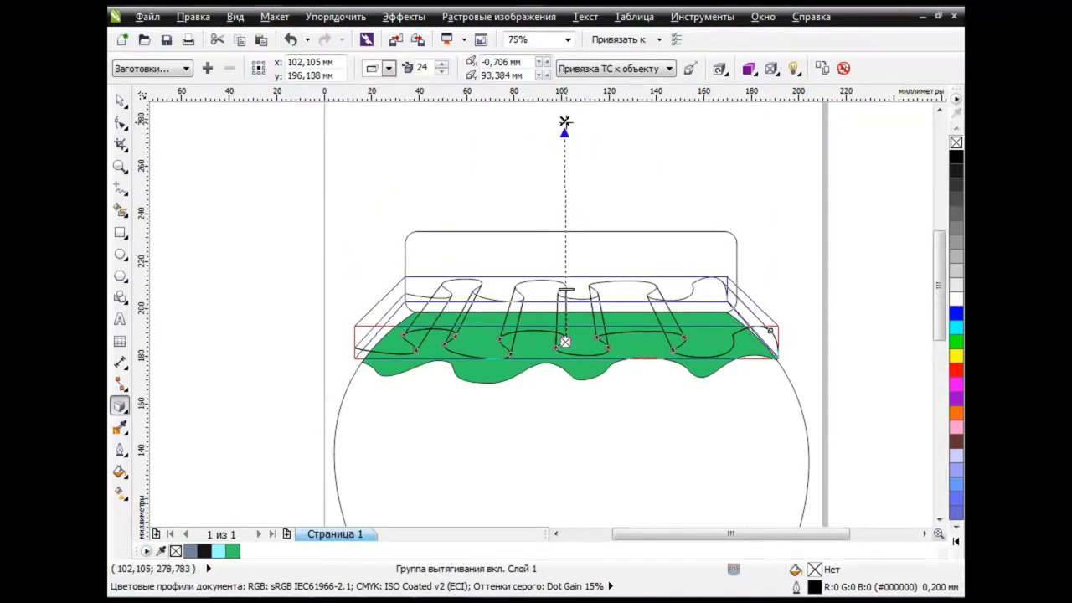
{"action": "left_click", "coordinate": [120, 101]}
{"action": "left_click_drag", "start_coordinate": [567, 334], "coordinate": [537, 179]}
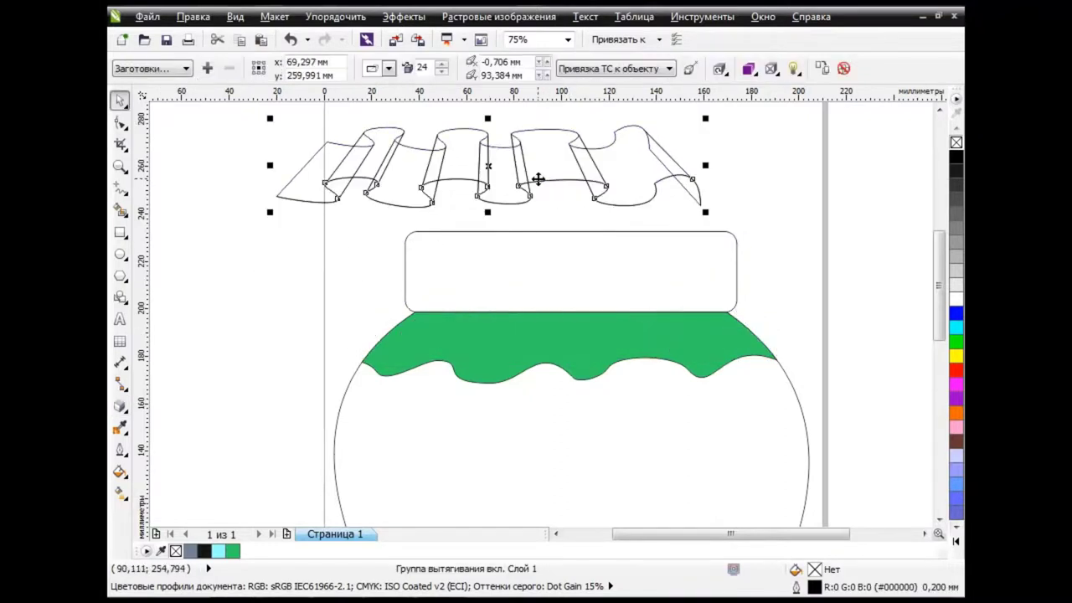
{"action": "key", "text": "ctrl+z"}
Set the extrusion colour to the white object fill and select the base curve.
{"action": "left_click", "coordinate": [748, 67]}
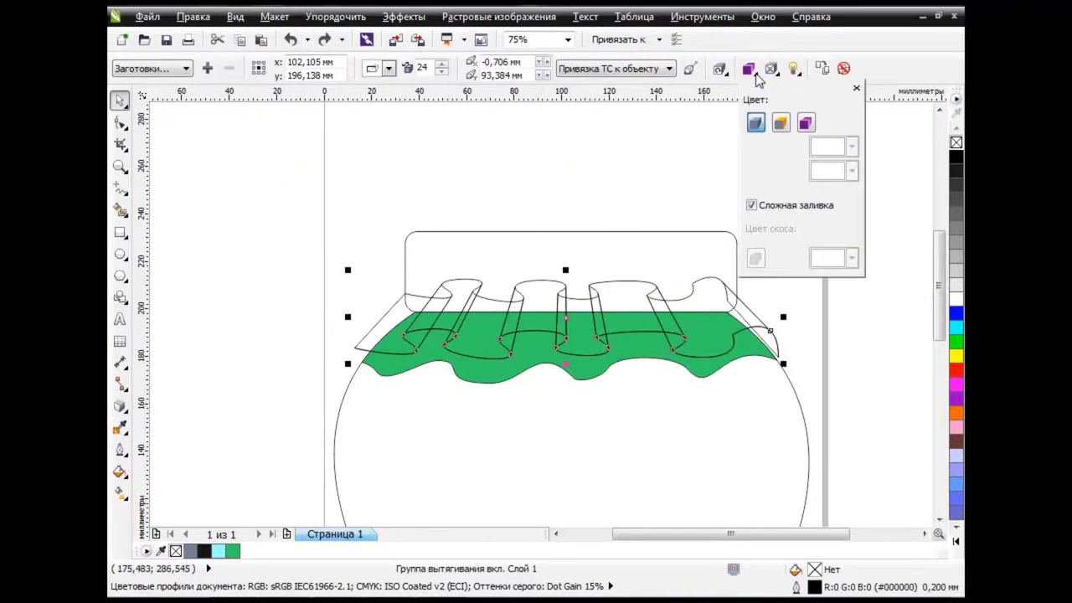
{"action": "left_click", "coordinate": [780, 123]}
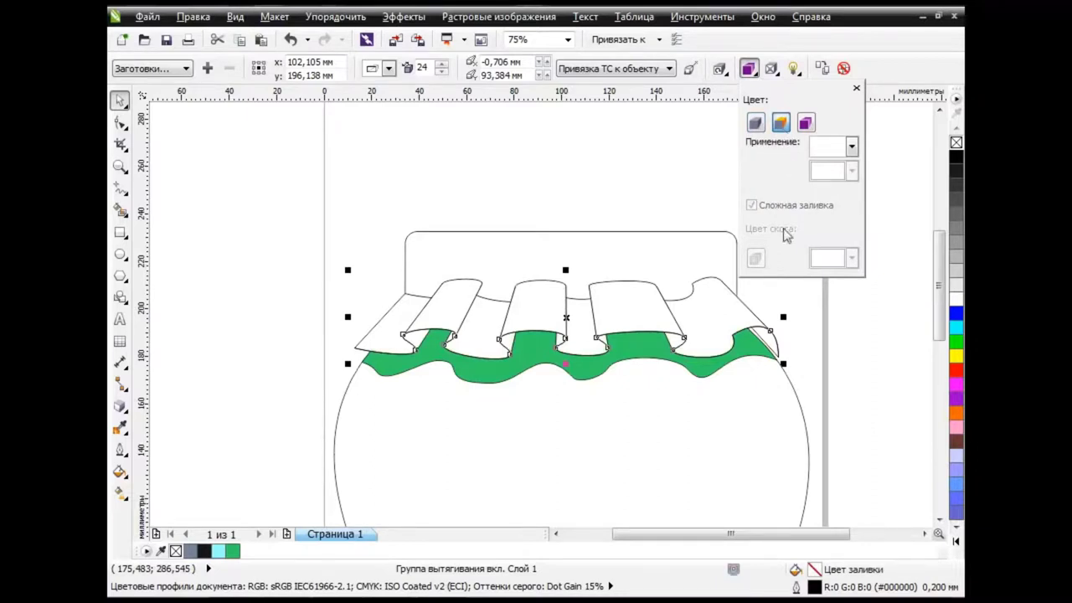
{"action": "left_click", "coordinate": [778, 347]}
{"action": "left_click", "coordinate": [778, 348]}
Add a node at the curve's right end and bend that end down to the jar edge.
{"action": "key", "text": "F10"}
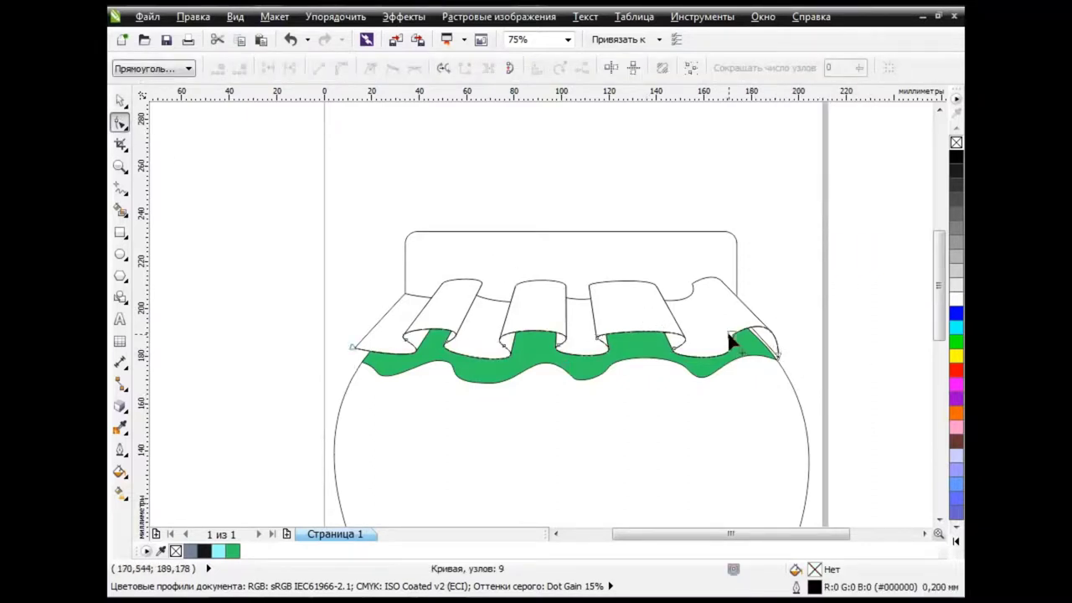
{"action": "mouse_move", "coordinate": [730, 338]}
{"action": "left_mouse_down"}
{"action": "mouse_move", "coordinate": [711, 335]}
{"action": "mouse_move", "coordinate": [718, 354]}
{"action": "mouse_move", "coordinate": [722, 339]}
{"action": "mouse_move", "coordinate": [718, 352]}
{"action": "mouse_move", "coordinate": [773, 359]}
{"action": "left_mouse_up"}
{"action": "double_click", "coordinate": [718, 355]}
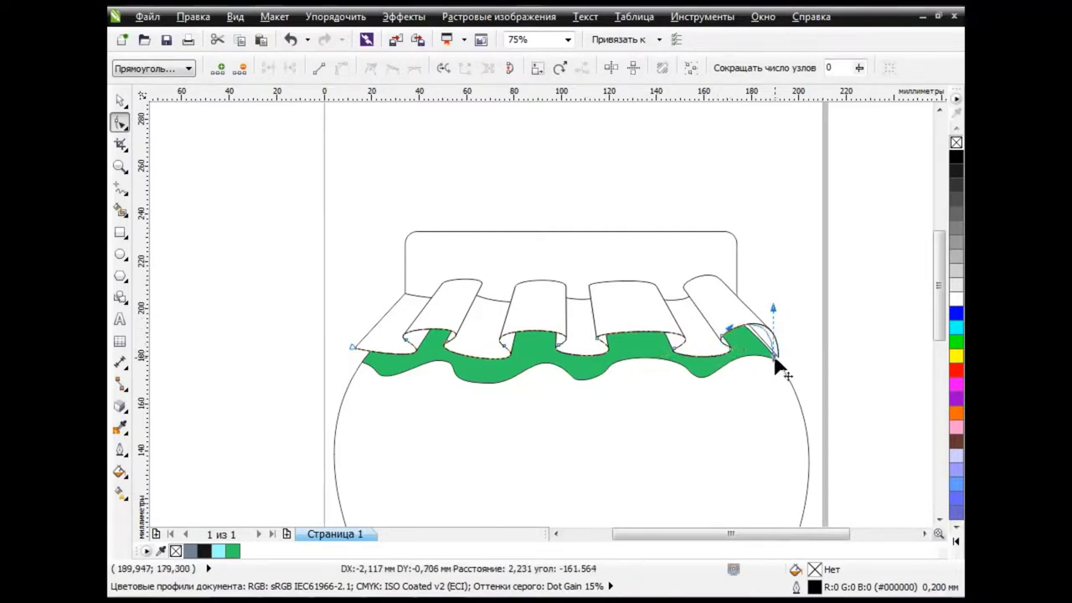
{"action": "left_click_drag", "start_coordinate": [775, 310], "coordinate": [776, 326]}
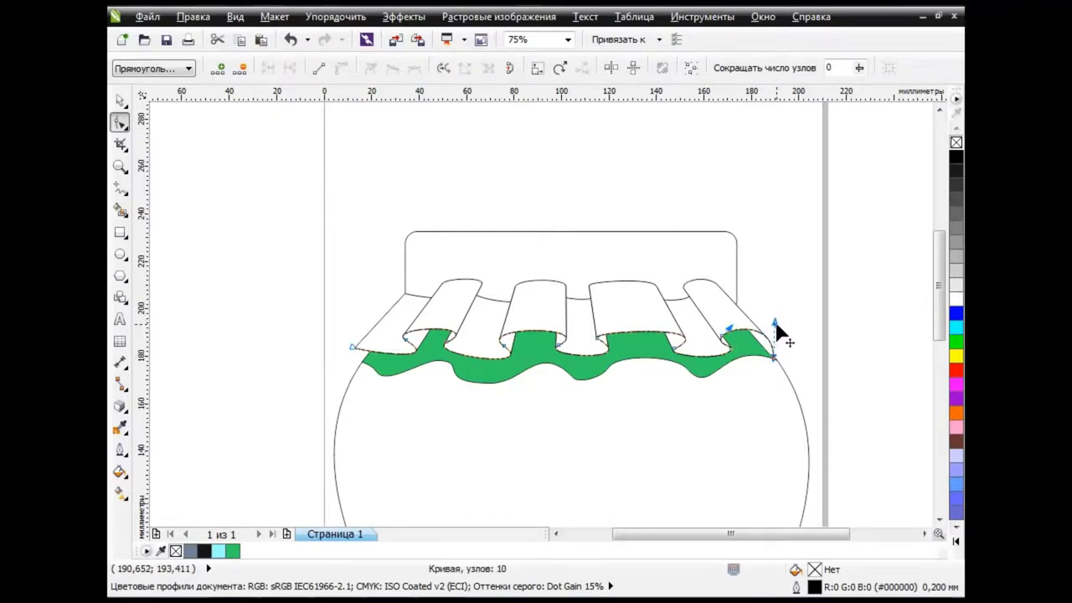
{"action": "key", "text": "space"}
Nudge the ruffle group slightly upward and adjust a node on its curve.
{"action": "left_click", "coordinate": [576, 341]}
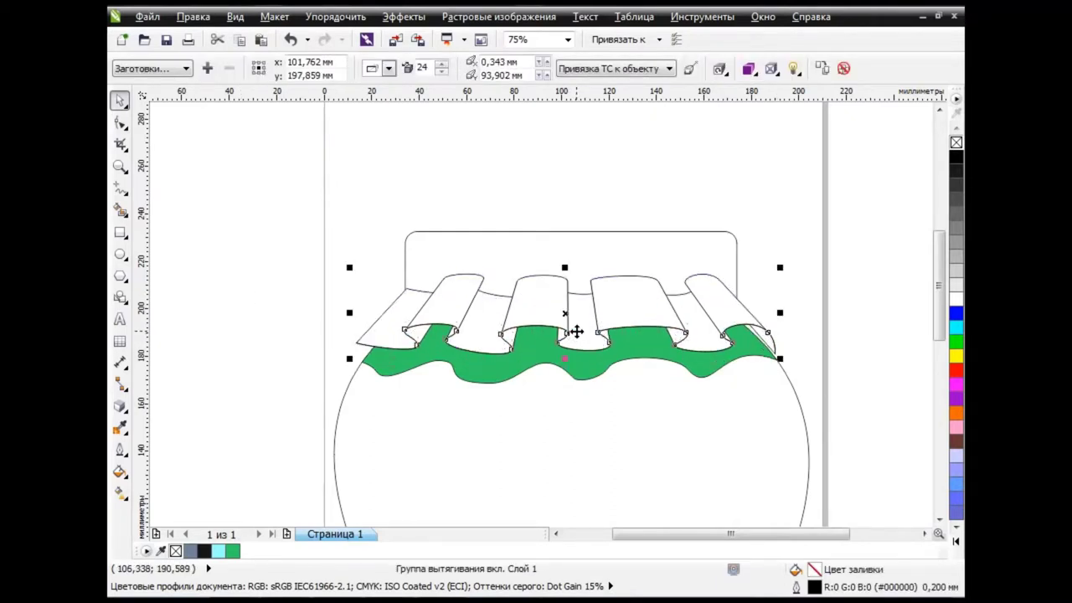
{"action": "left_click_drag", "start_coordinate": [575, 341], "coordinate": [577, 335]}
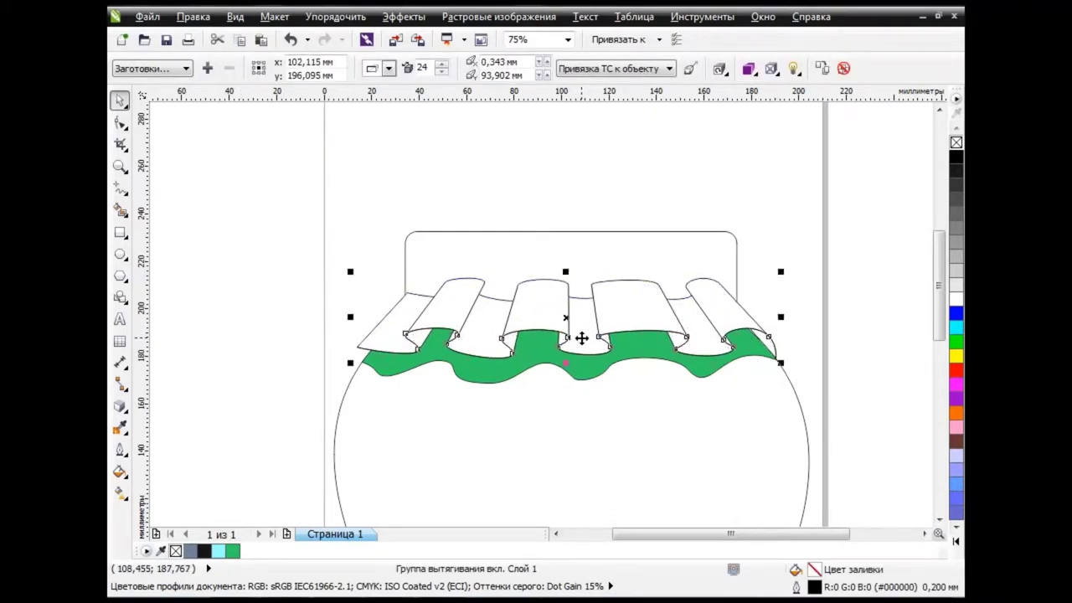
{"action": "left_click", "coordinate": [728, 362]}
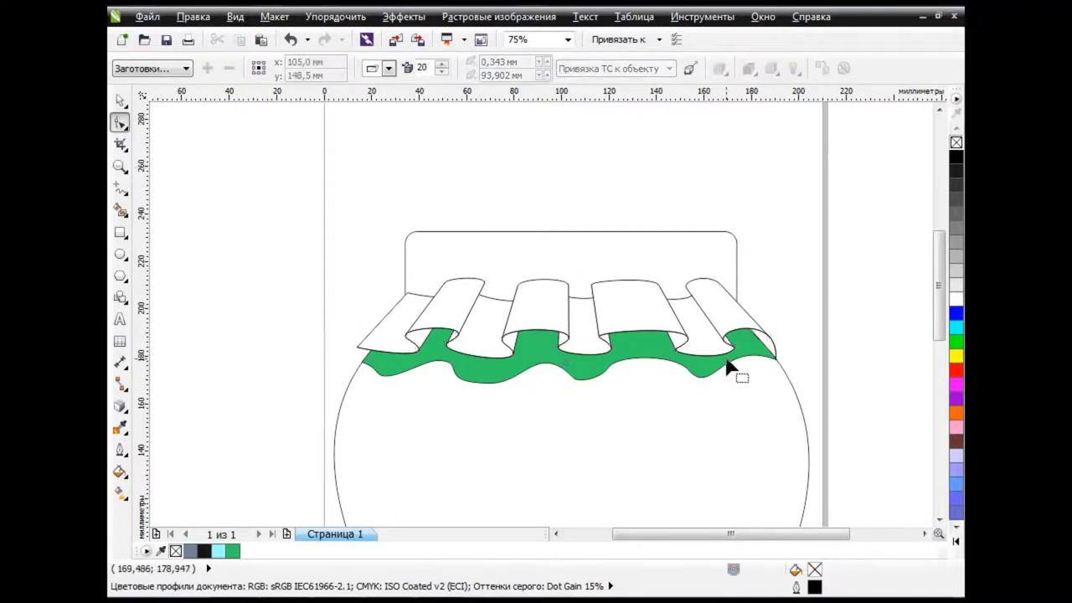
{"action": "key", "text": "space"}
{"action": "left_click_drag", "start_coordinate": [741, 345], "coordinate": [715, 355]}
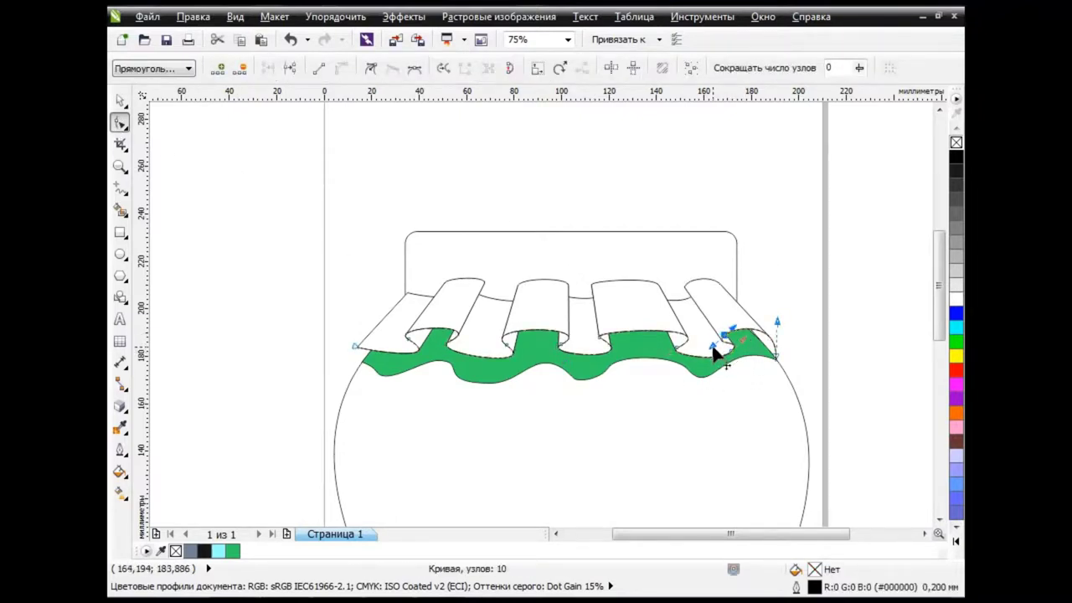
{"action": "key", "text": "space"}
{"action": "left_click", "coordinate": [866, 319]}
Reshape the green cloth's right end by pulling out a node's control handle.
{"action": "scroll", "coordinate": [865, 318], "scroll_direction": "down", "scroll_amount": 2}
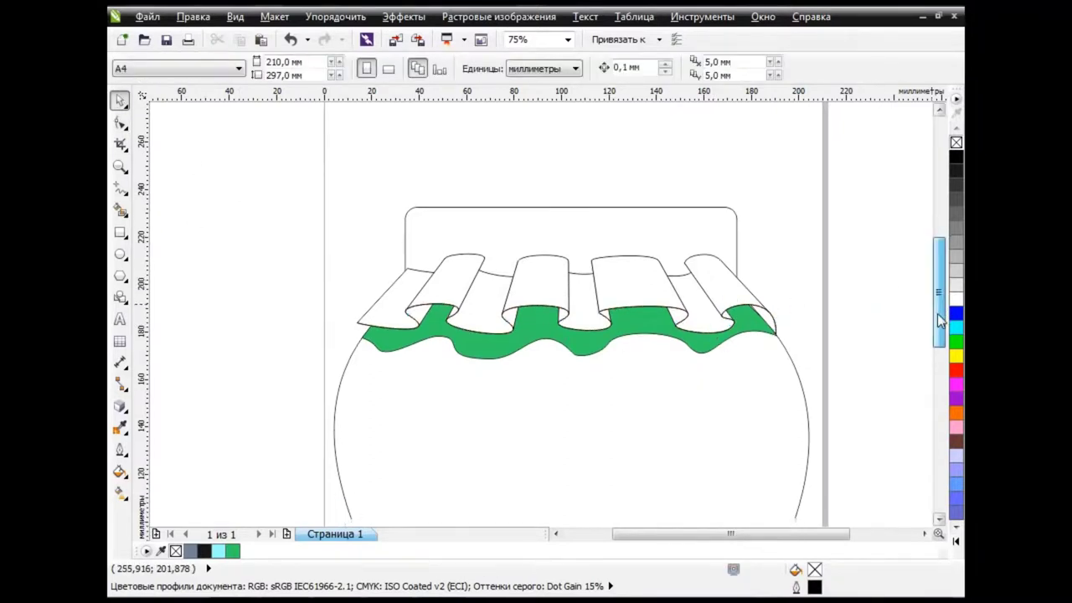
{"action": "left_click", "coordinate": [711, 343]}
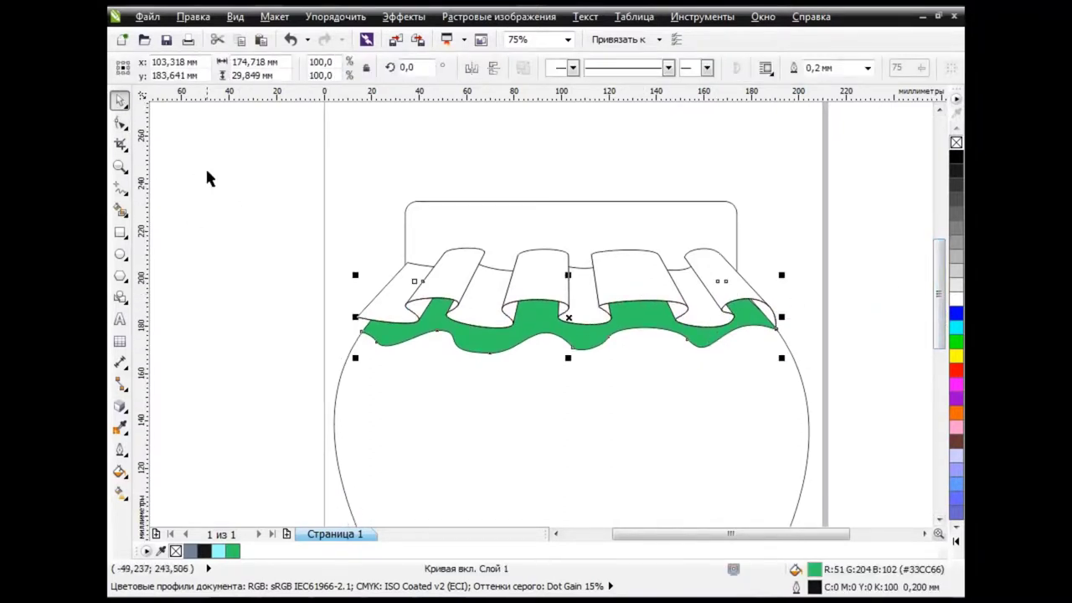
{"action": "key", "text": "space"}
{"action": "left_click", "coordinate": [685, 340]}
{"action": "mouse_move", "coordinate": [692, 349]}
{"action": "left_mouse_down"}
{"action": "mouse_move", "coordinate": [713, 369]}
{"action": "mouse_move", "coordinate": [731, 344]}
{"action": "left_mouse_up"}
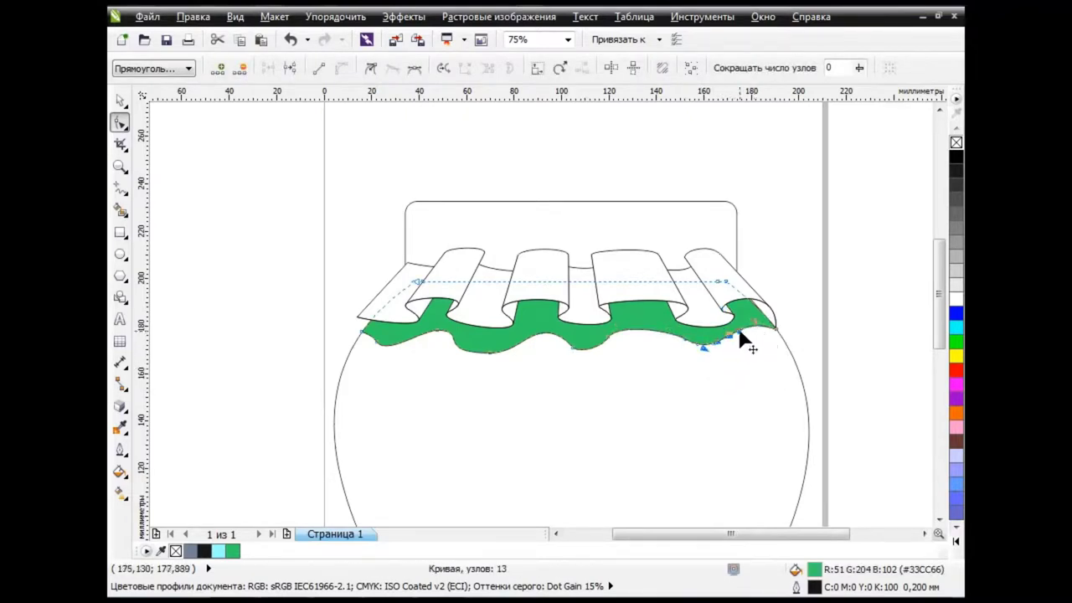
Reshape the green cloth's left end so it follows the jar outline.
{"action": "left_click", "coordinate": [659, 305]}
{"action": "left_click", "coordinate": [571, 350]}
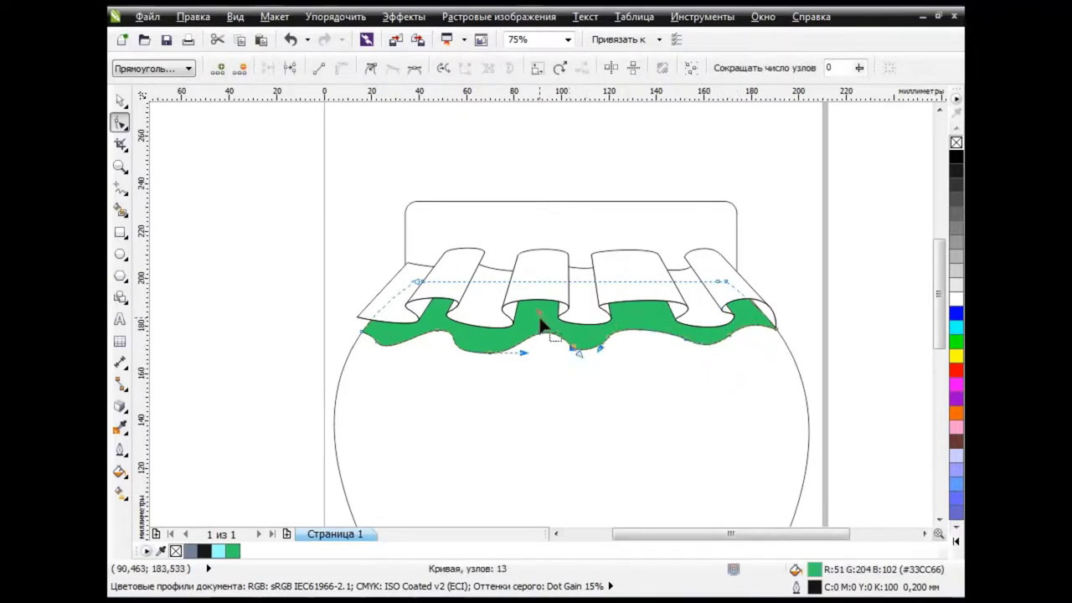
{"action": "left_click_drag", "start_coordinate": [442, 342], "coordinate": [438, 342]}
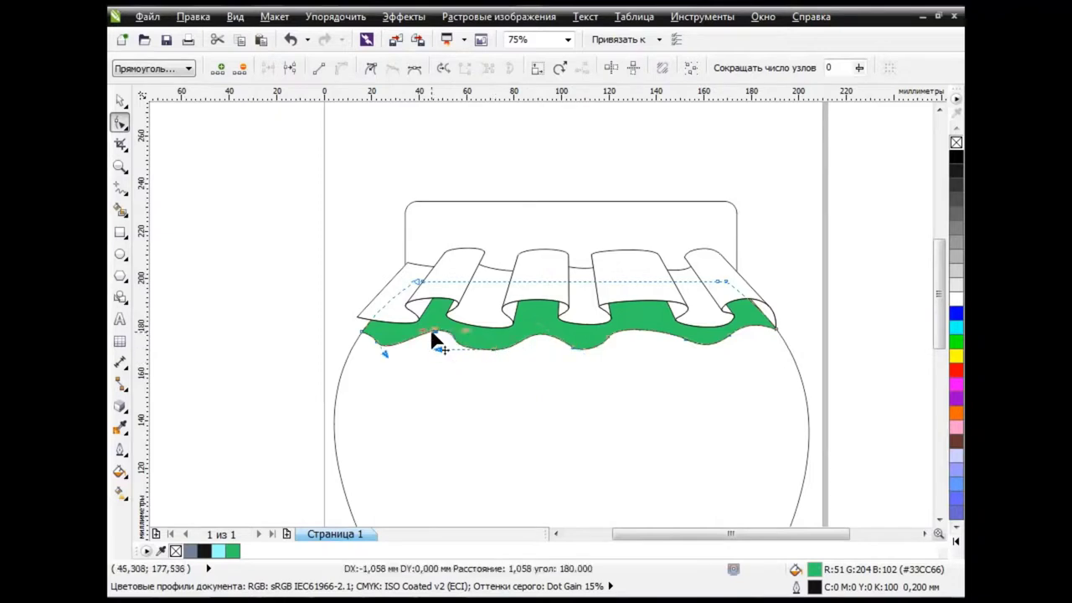
{"action": "mouse_move", "coordinate": [373, 341]}
{"action": "left_mouse_down"}
{"action": "mouse_move", "coordinate": [375, 351]}
{"action": "mouse_move", "coordinate": [419, 342]}
{"action": "mouse_move", "coordinate": [392, 354]}
{"action": "mouse_move", "coordinate": [403, 358]}
{"action": "mouse_move", "coordinate": [411, 349]}
{"action": "left_mouse_up"}
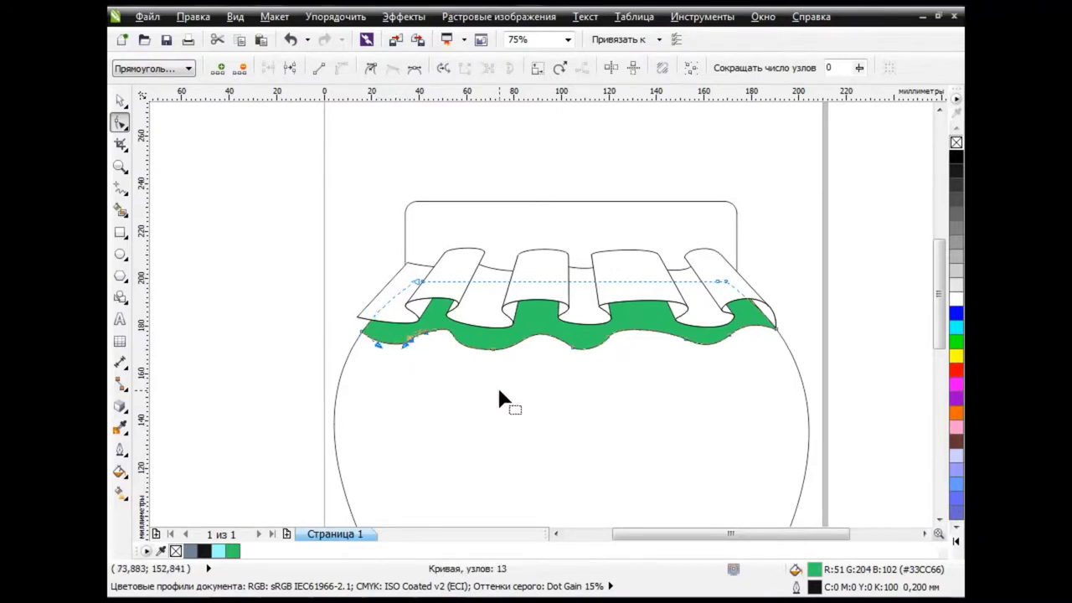
{"action": "left_click", "coordinate": [120, 100]}
Break the extruded ruffle group apart into separate objects.
{"action": "left_click", "coordinate": [524, 320]}
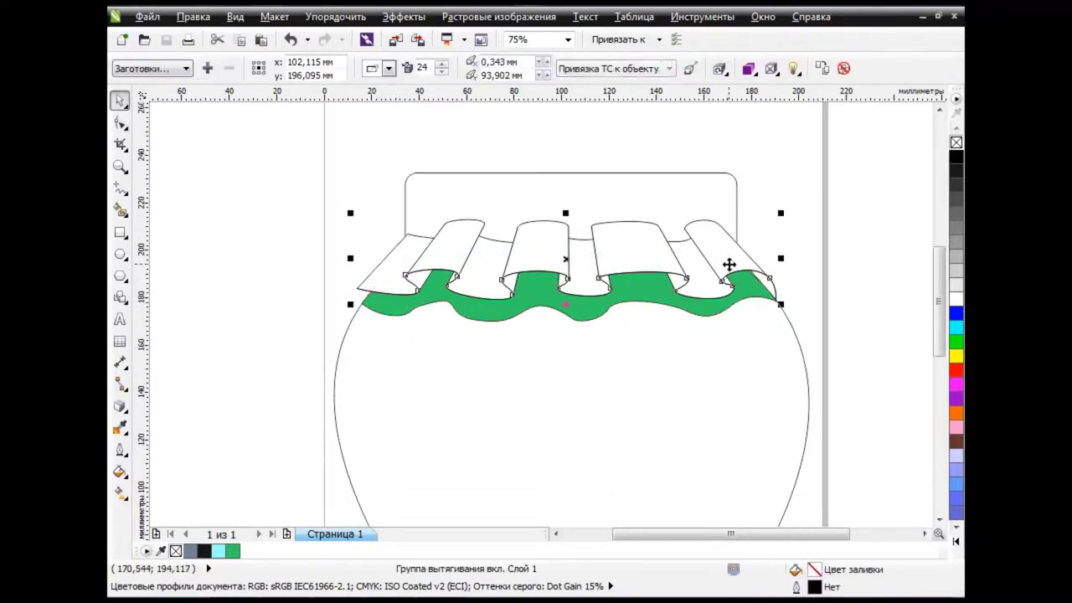
{"action": "left_click", "coordinate": [333, 16]}
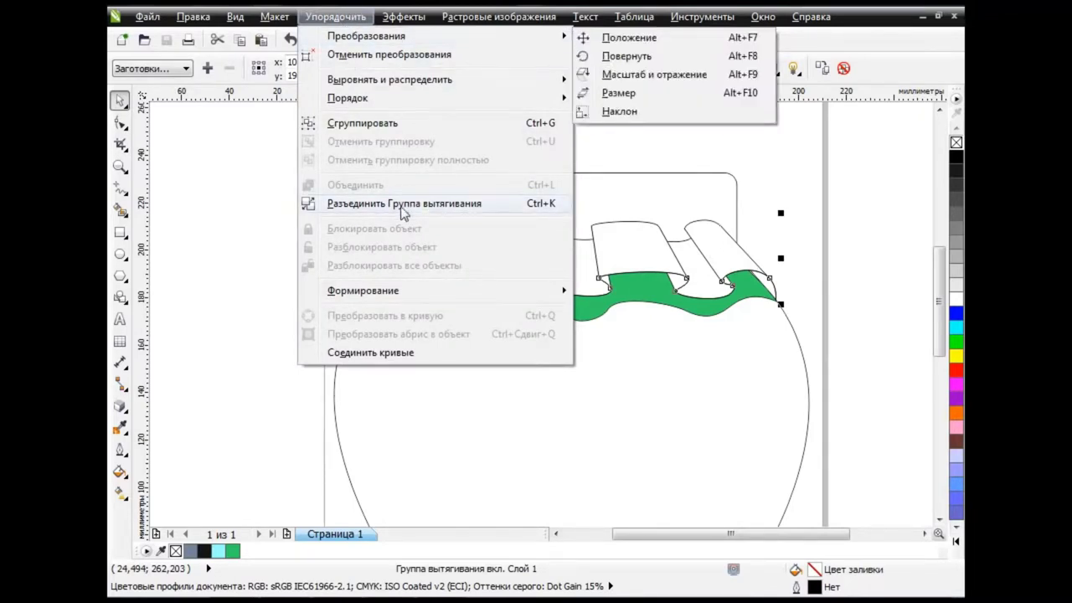
{"action": "left_click", "coordinate": [457, 210]}
{"action": "left_click_drag", "start_coordinate": [781, 269], "coordinate": [803, 350]}
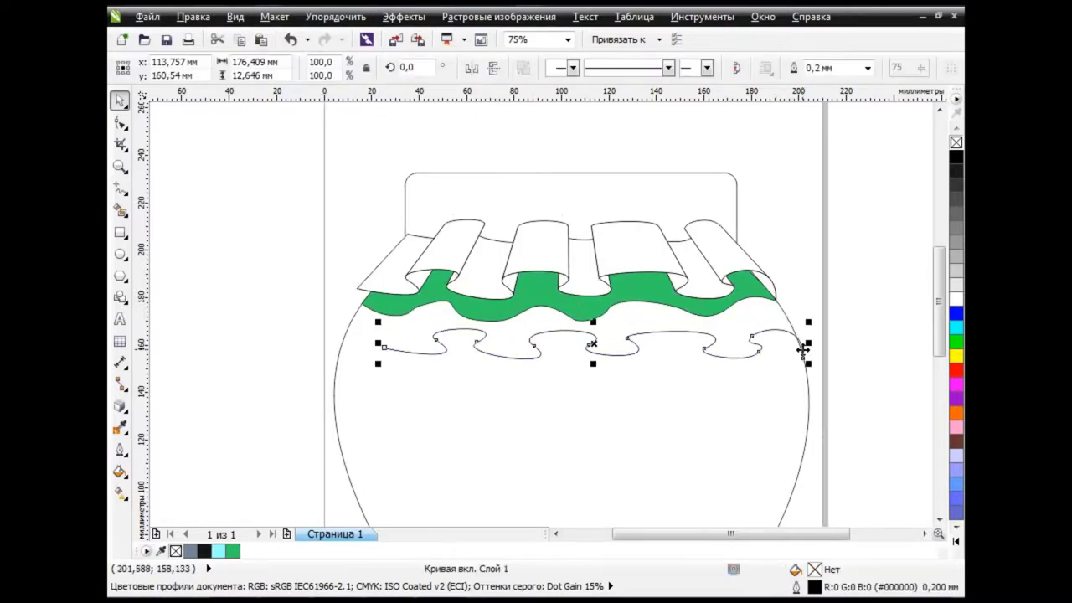
{"action": "left_click_drag", "start_coordinate": [645, 251], "coordinate": [646, 210]}
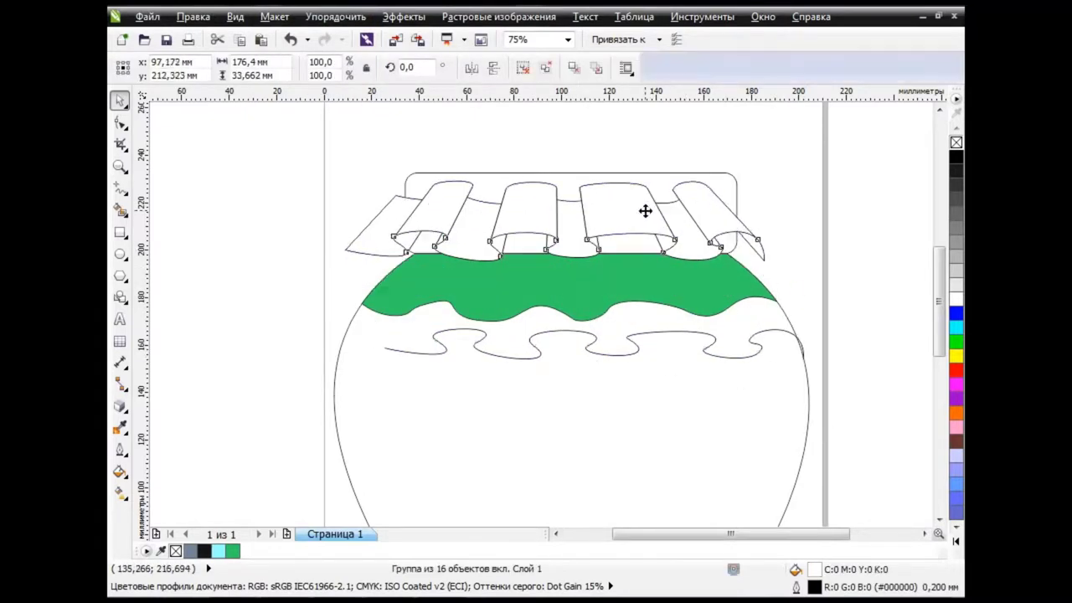
{"action": "left_click", "coordinate": [289, 40]}
Ungroup the white ruffle flaps and copy the rightmost flap twice to the left.
{"action": "left_click", "coordinate": [525, 73]}
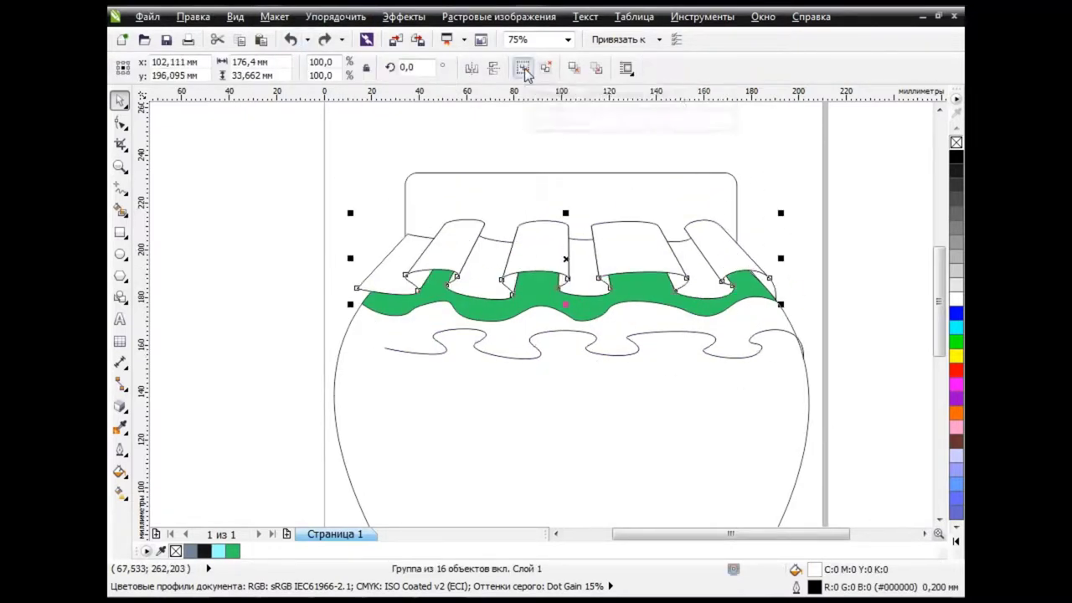
{"action": "left_click", "coordinate": [742, 239]}
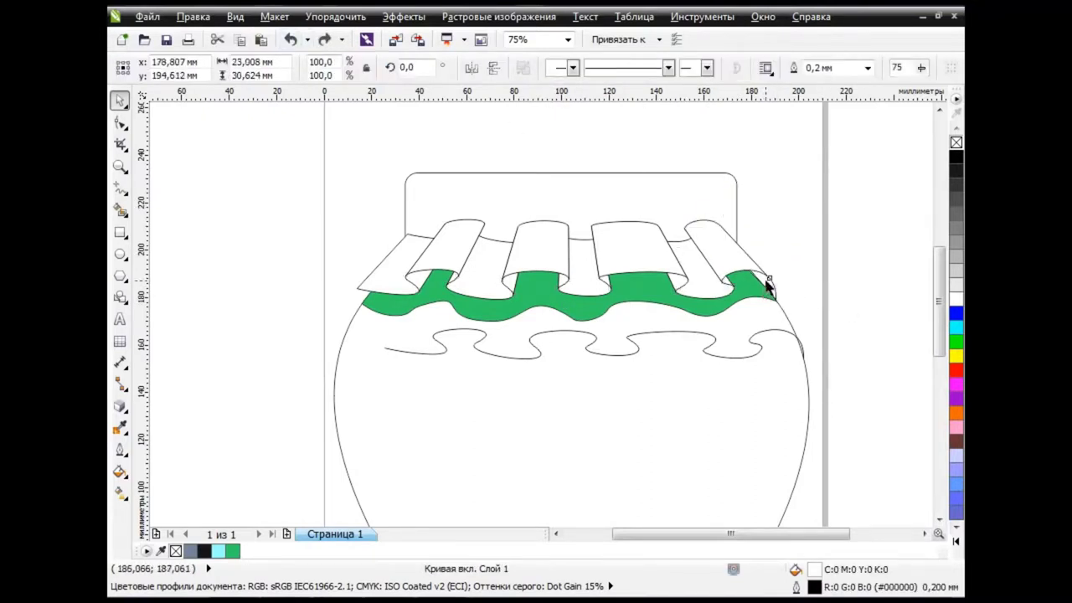
{"action": "left_click_drag", "start_coordinate": [758, 277], "coordinate": [829, 306]}
{"action": "left_click", "coordinate": [288, 41]}
{"action": "left_click_drag", "start_coordinate": [764, 279], "coordinate": [509, 327]}
{"action": "left_click", "coordinate": [289, 40]}
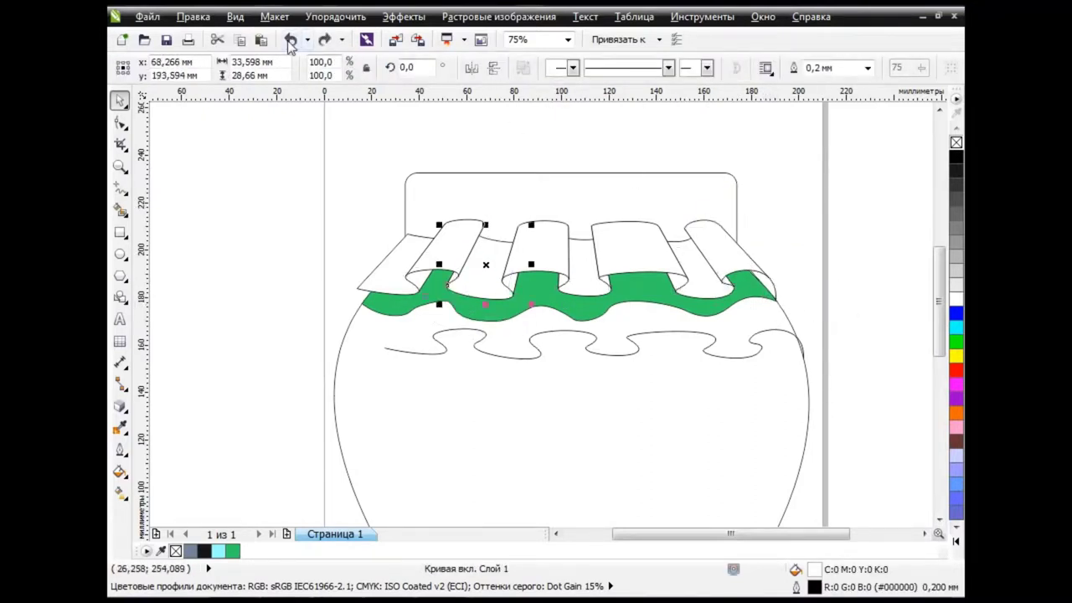
{"action": "left_click_drag", "start_coordinate": [466, 283], "coordinate": [371, 280]}
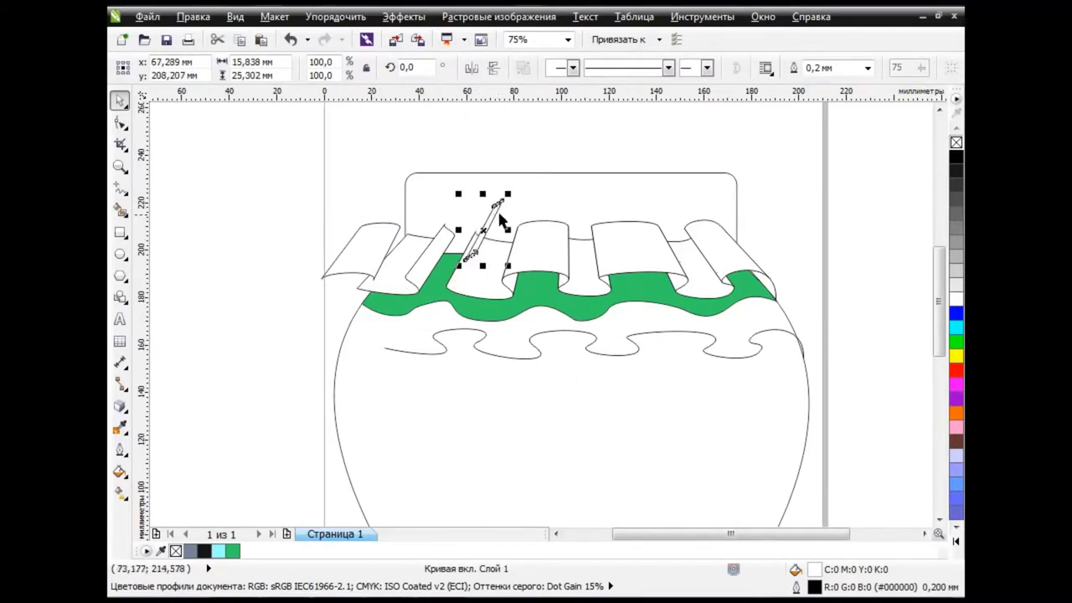
{"action": "left_click", "coordinate": [500, 207]}
Delete the leftover wavy base curve below the green cloth.
{"action": "left_click_drag", "start_coordinate": [587, 336], "coordinate": [570, 349]}
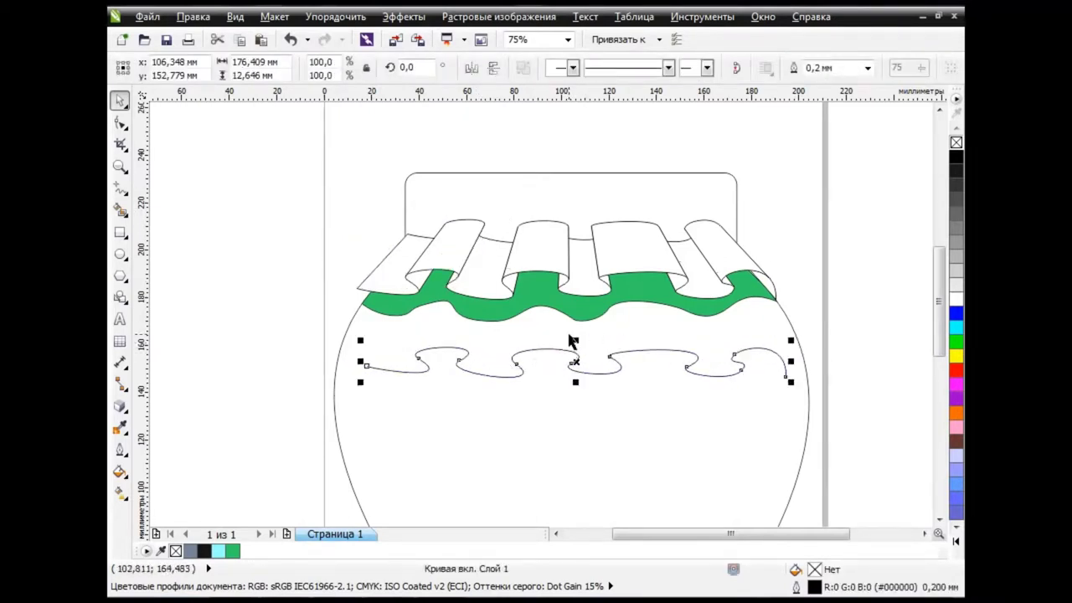
{"action": "key", "text": "Delete"}
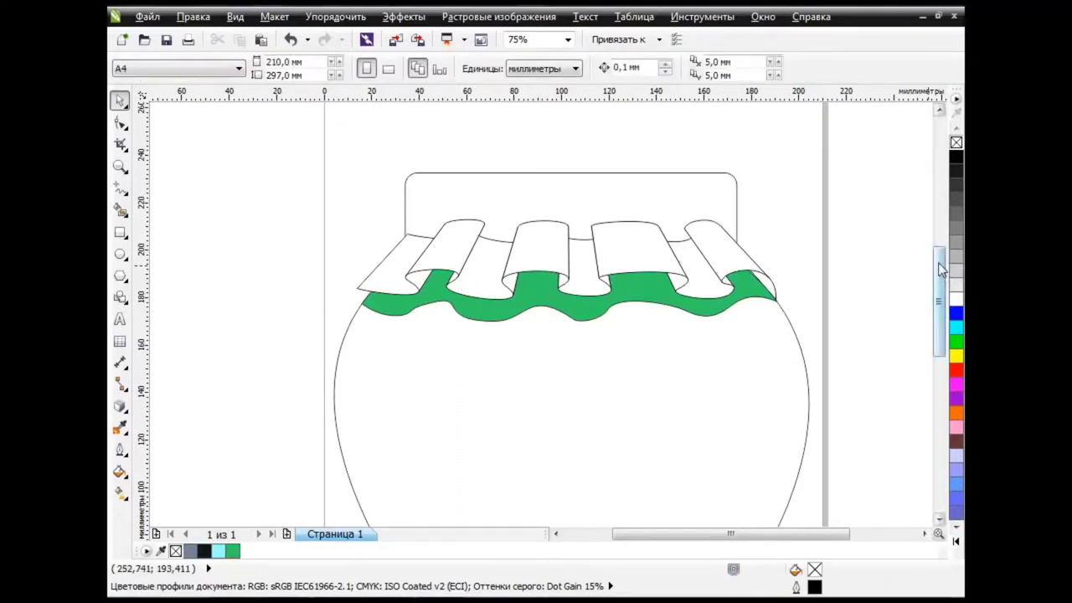
{"action": "mouse_move", "coordinate": [939, 269]}
{"action": "left_mouse_down"}
{"action": "mouse_move", "coordinate": [939, 323]}
{"action": "mouse_move", "coordinate": [940, 312]}
{"action": "left_mouse_up"}
Give the jar body a custom radial fountain fill.
{"action": "left_click", "coordinate": [806, 280]}
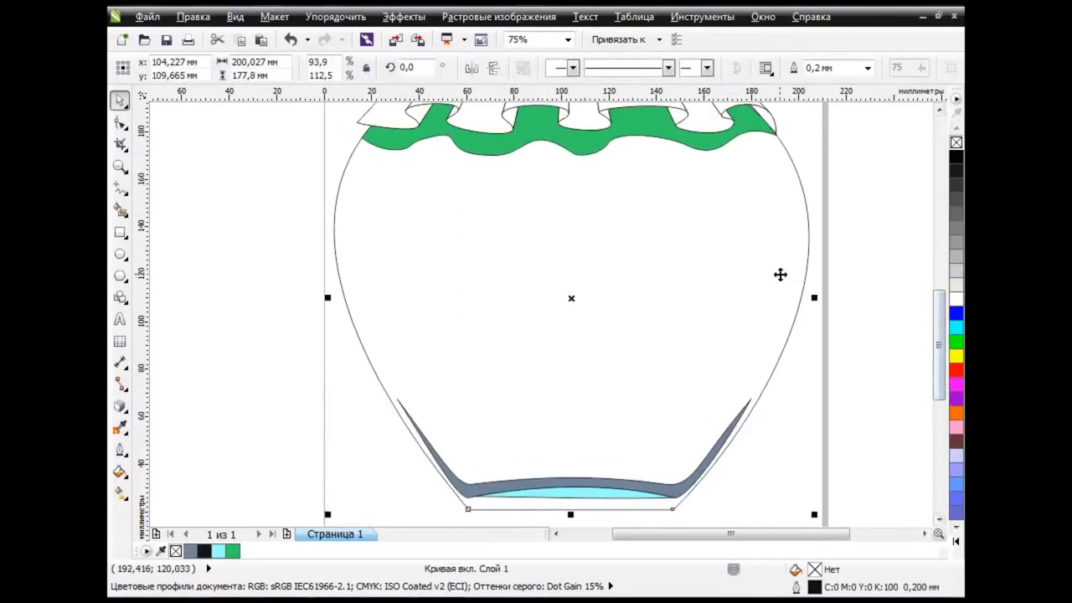
{"action": "left_click_drag", "start_coordinate": [713, 276], "coordinate": [771, 276]}
{"action": "key", "text": "ctrl+z"}
{"action": "scroll", "coordinate": [646, 369], "scroll_direction": "down", "scroll_amount": 1}
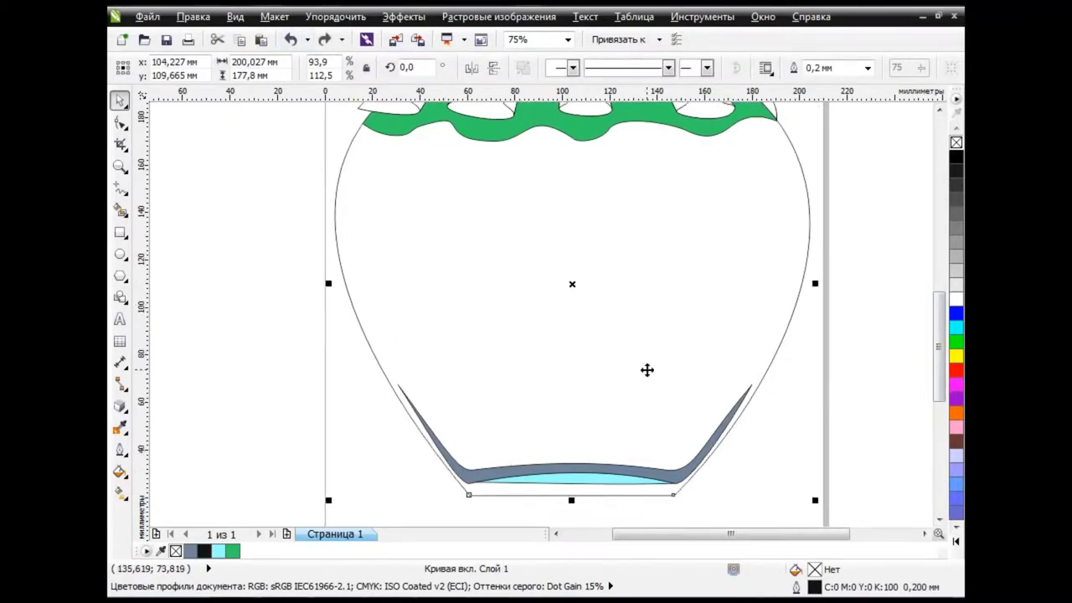
{"action": "left_click", "coordinate": [120, 471]}
{"action": "left_click", "coordinate": [192, 350]}
{"action": "left_click", "coordinate": [575, 199]}
{"action": "left_click", "coordinate": [709, 137]}
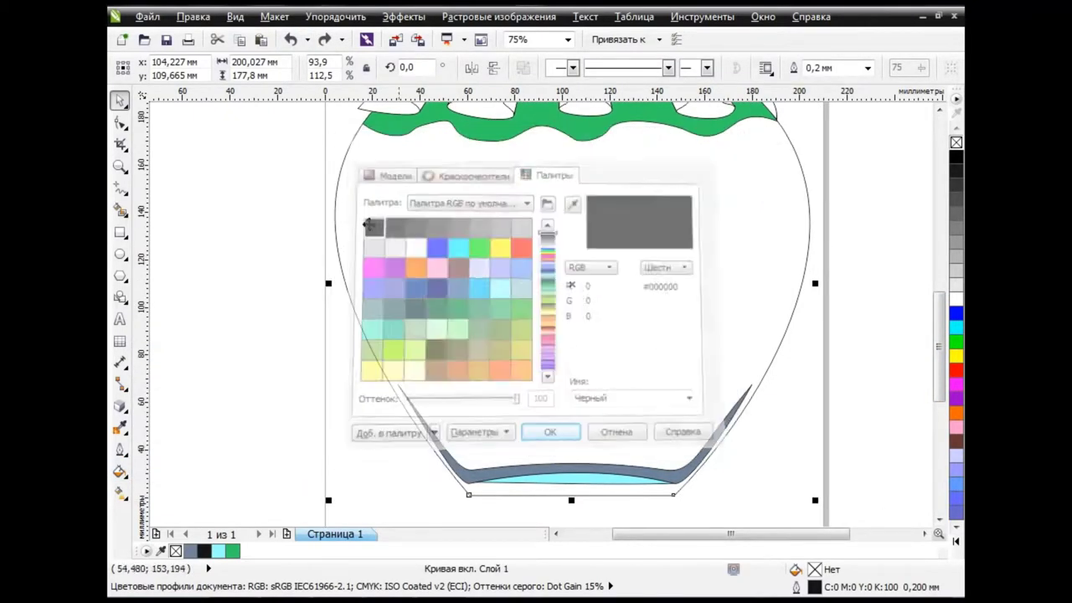
{"action": "left_click", "coordinate": [119, 471]}
{"action": "left_click", "coordinate": [234, 376]}
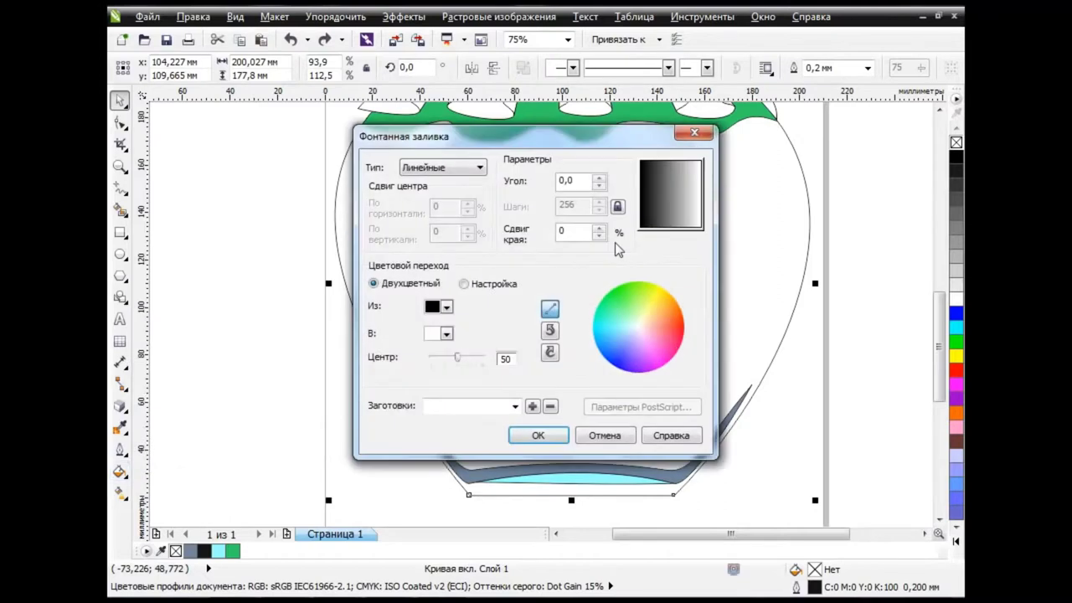
{"action": "left_click", "coordinate": [483, 169]}
{"action": "left_click", "coordinate": [465, 192]}
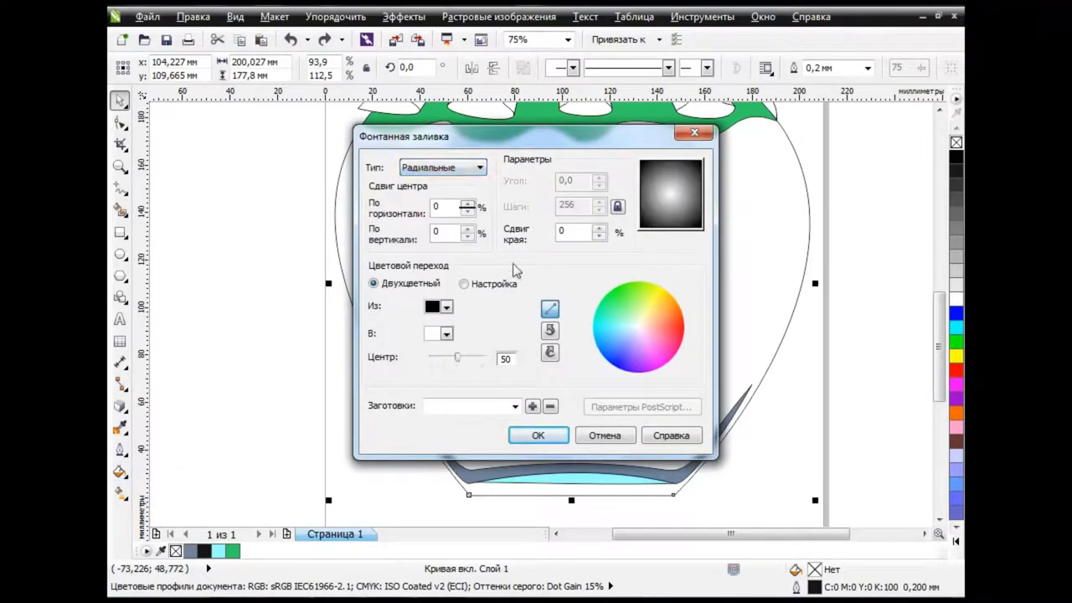
{"action": "left_click", "coordinate": [464, 285]}
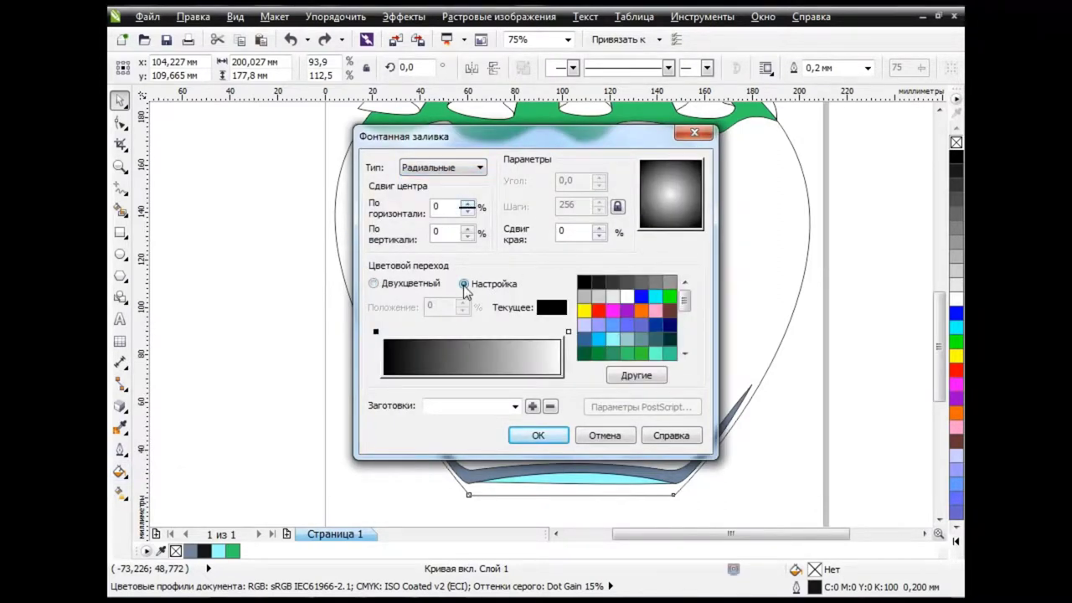
Set the gradient's end colour to pale yellow, RGB 250/240/150.
{"action": "left_click", "coordinate": [567, 332]}
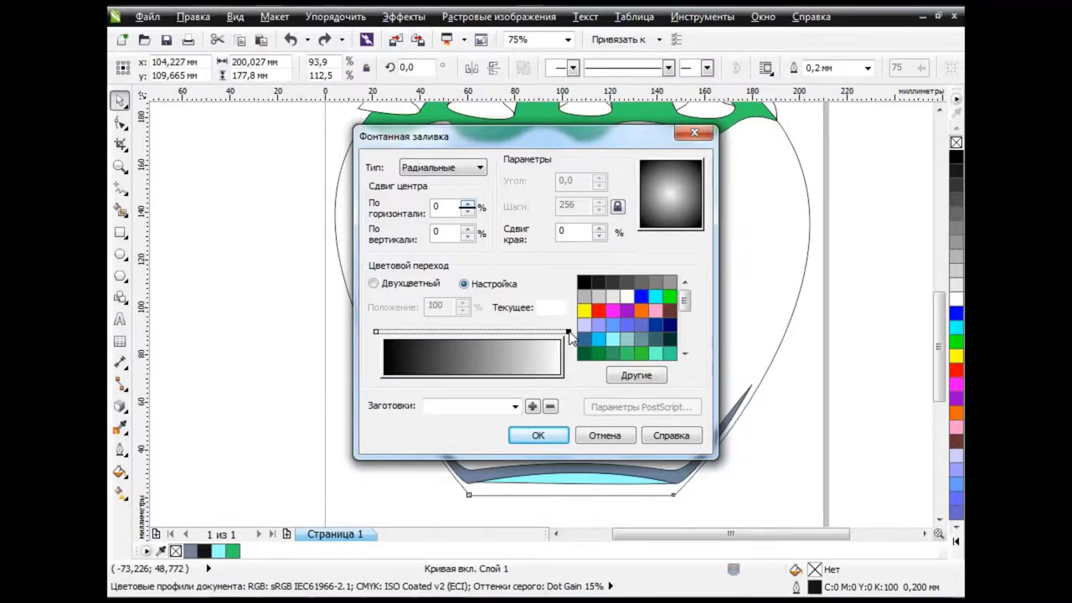
{"action": "left_click", "coordinate": [636, 375]}
{"action": "left_click", "coordinate": [383, 169]}
{"action": "left_click", "coordinate": [549, 200]}
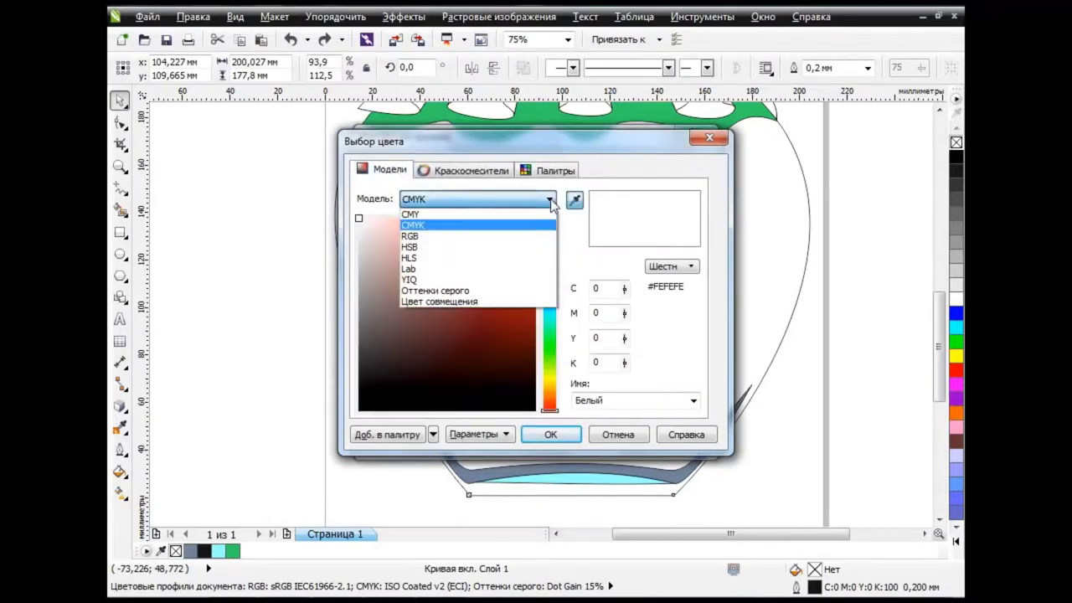
{"action": "left_click", "coordinate": [469, 236]}
{"action": "type", "text": "250"}
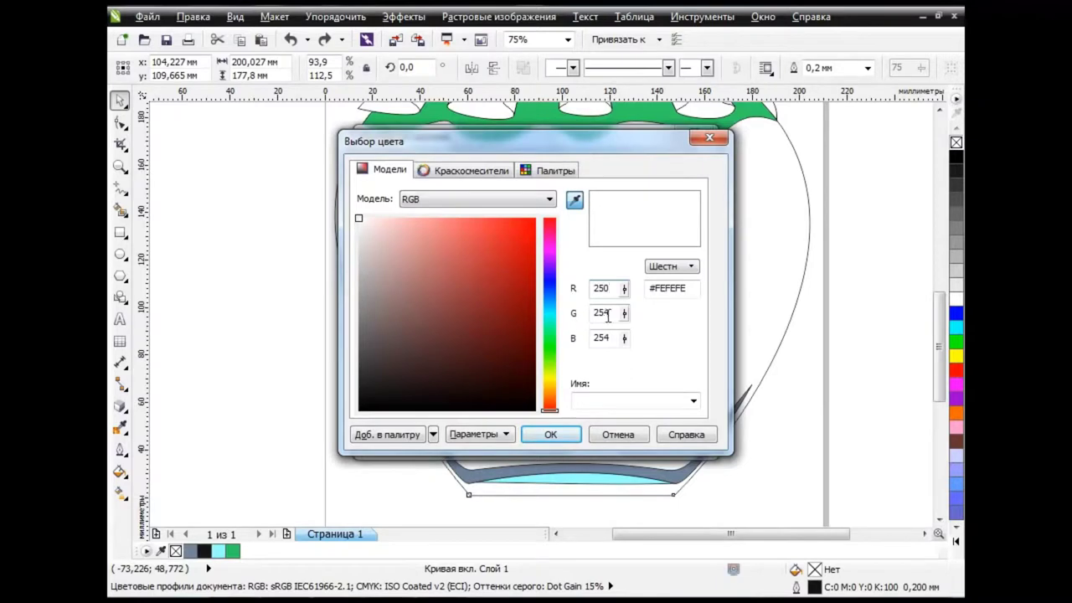
{"action": "key", "text": "Tab"}
{"action": "type", "text": "240"}
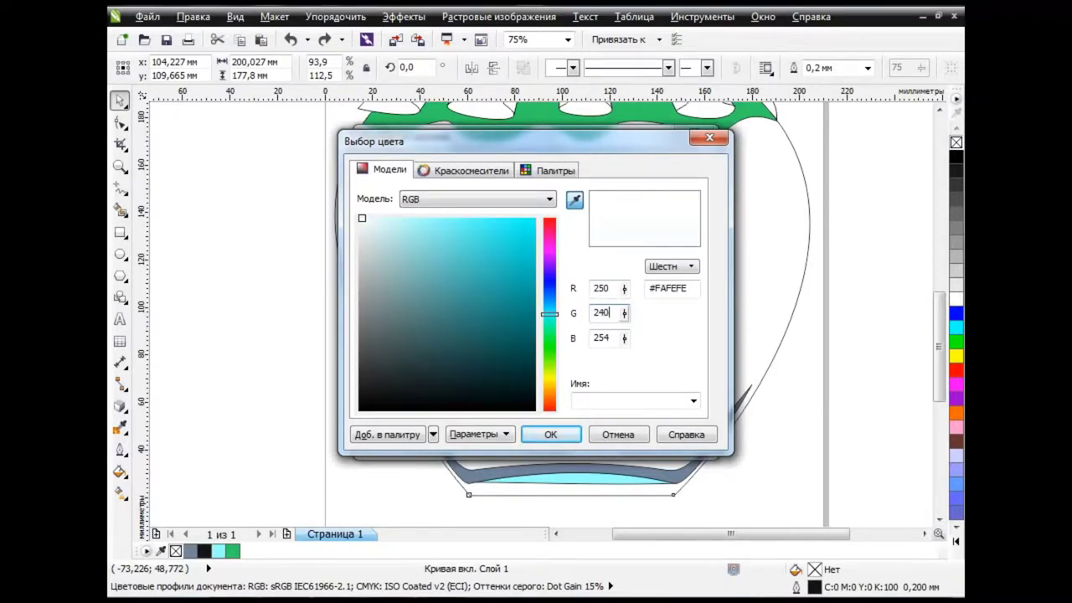
{"action": "key", "text": "Tab"}
{"action": "type", "text": "15"}
{"action": "key", "text": "Tab"}
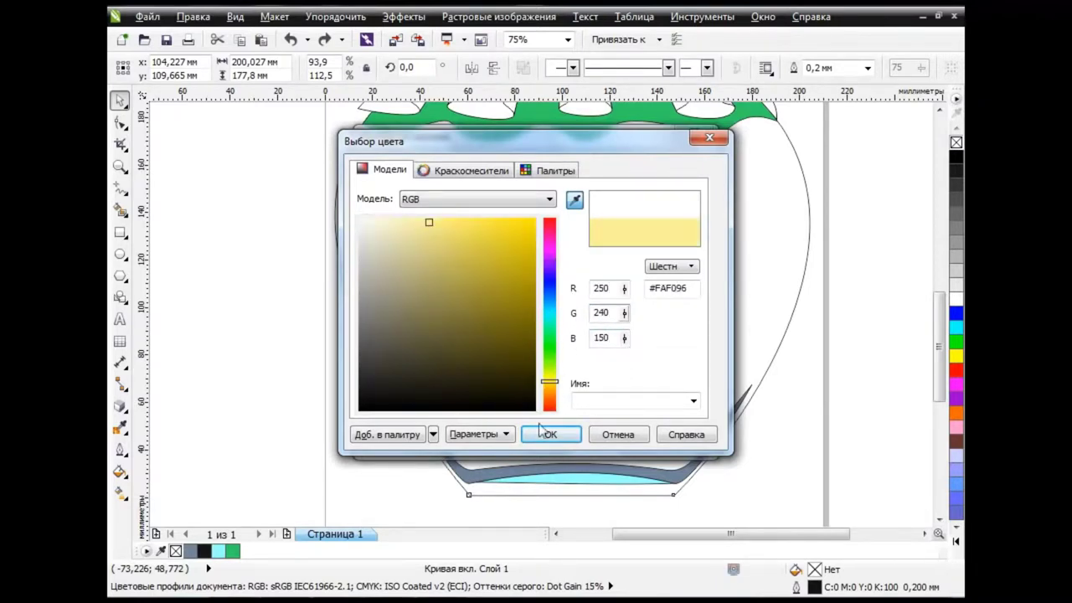
{"action": "left_click", "coordinate": [550, 433]}
Add a bright yellow middle colour point at about 70% (RGB 255/230/70).
{"action": "double_click", "coordinate": [508, 333]}
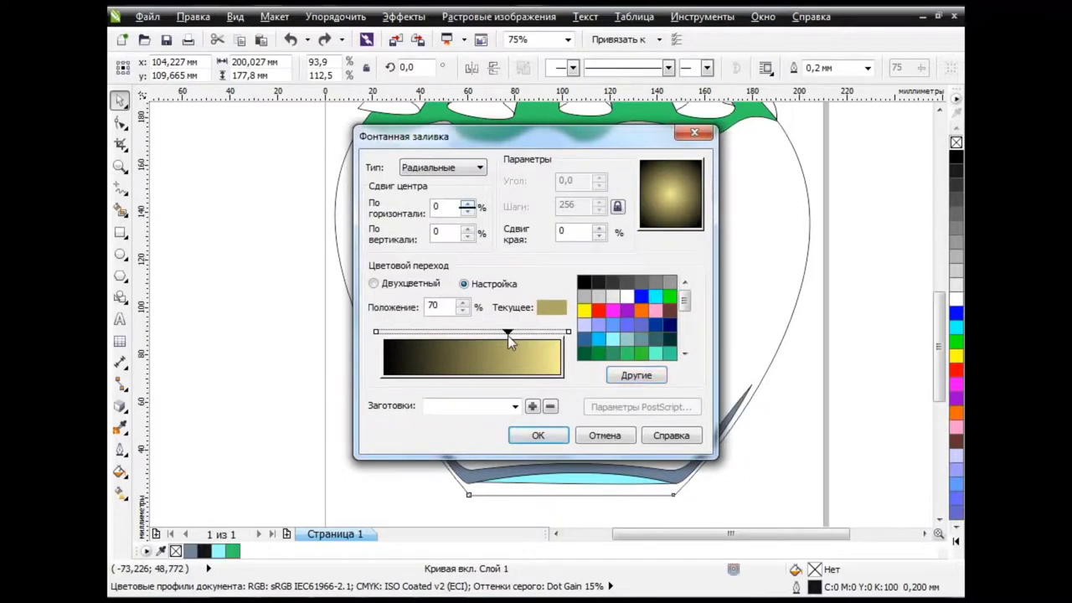
{"action": "left_click_drag", "start_coordinate": [506, 337], "coordinate": [495, 334]}
{"action": "left_click", "coordinate": [636, 375]}
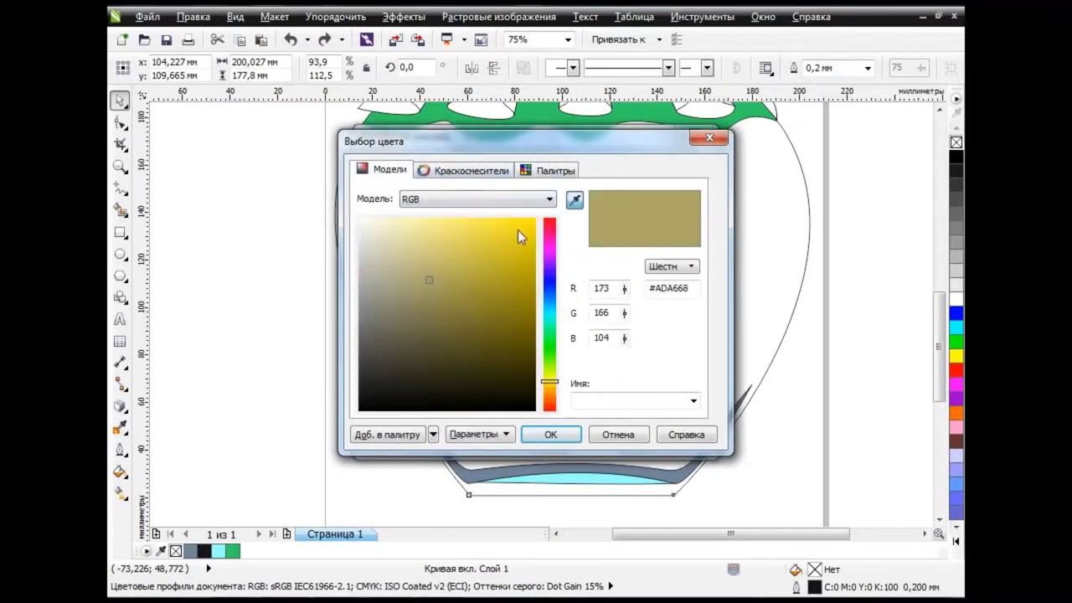
{"action": "mouse_move", "coordinate": [618, 290]}
{"action": "left_mouse_down"}
{"action": "mouse_move", "coordinate": [585, 292]}
{"action": "mouse_move", "coordinate": [584, 337]}
{"action": "left_mouse_up"}
{"action": "type", "text": "230"}
{"action": "type", "text": "70"}
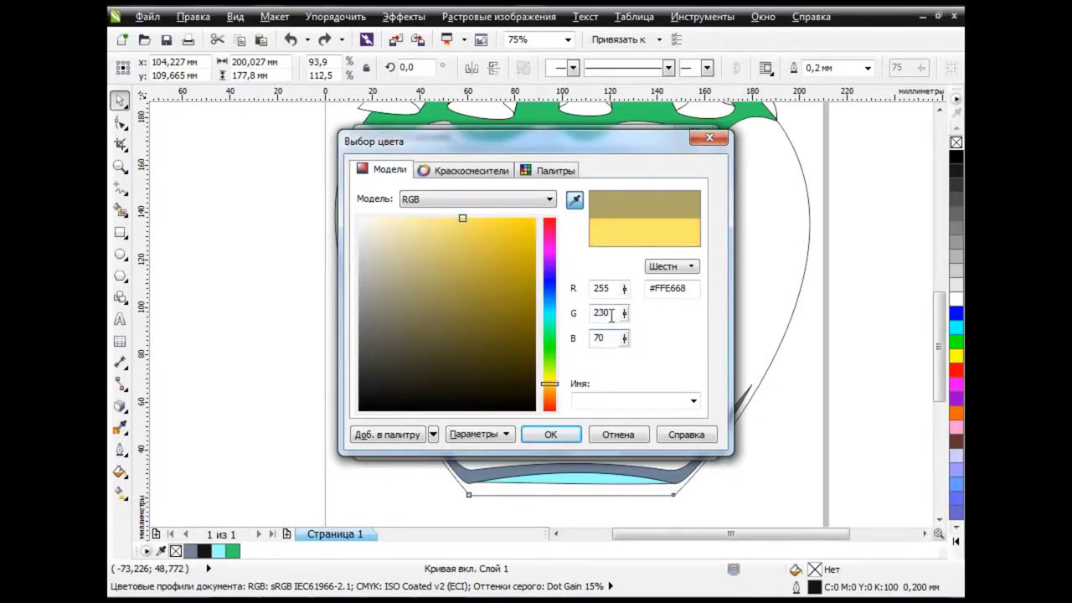
{"action": "left_click", "coordinate": [563, 437]}
Set the start colour to brown RGB 155/75/0, shift the yellow point outward, and apply.
{"action": "left_click", "coordinate": [381, 336]}
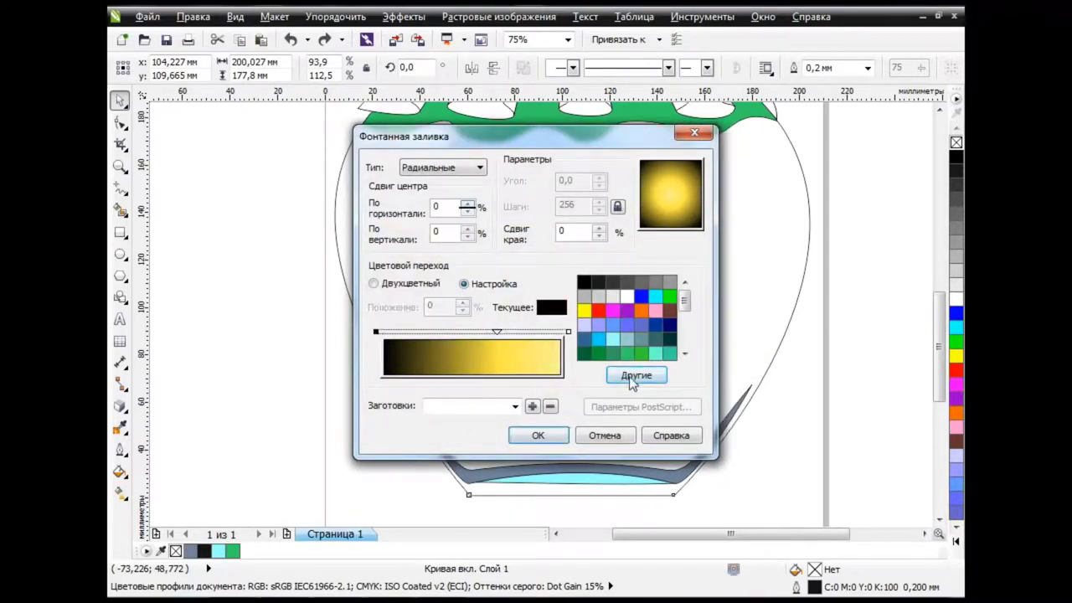
{"action": "left_click", "coordinate": [636, 375]}
{"action": "left_click_drag", "start_coordinate": [611, 288], "coordinate": [575, 290]}
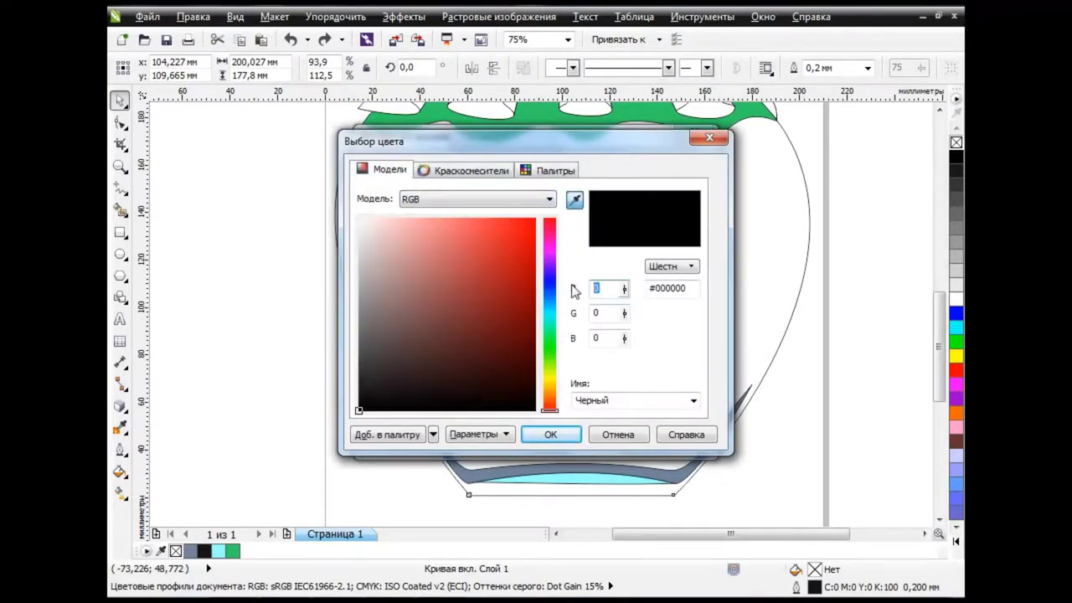
{"action": "type", "text": "155"}
{"action": "double_click", "coordinate": [604, 311]}
{"action": "type", "text": "75"}
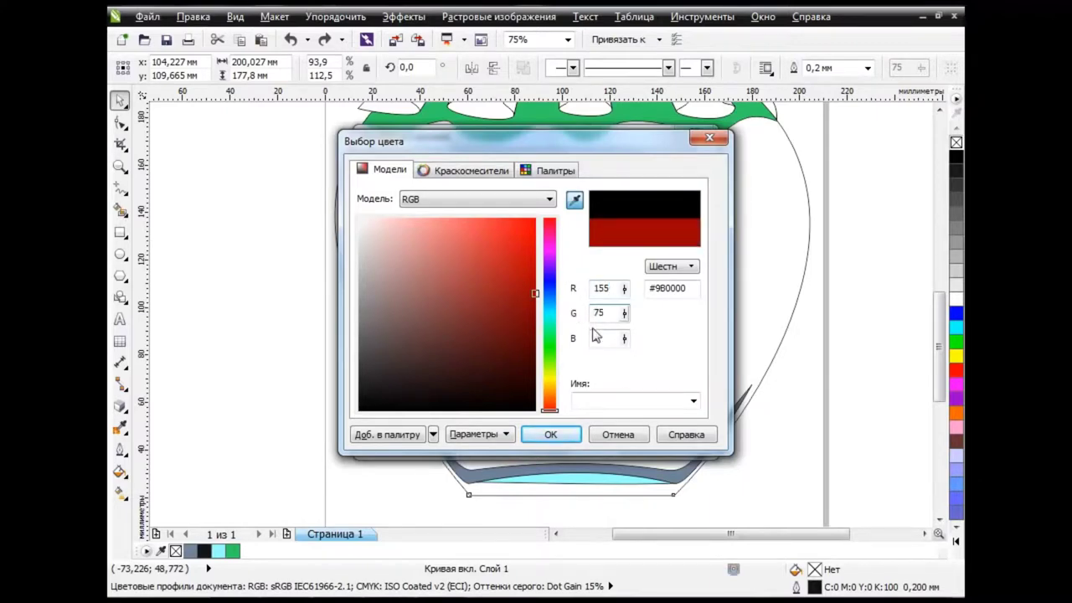
{"action": "key", "text": "Tab"}
{"action": "left_click", "coordinate": [567, 438]}
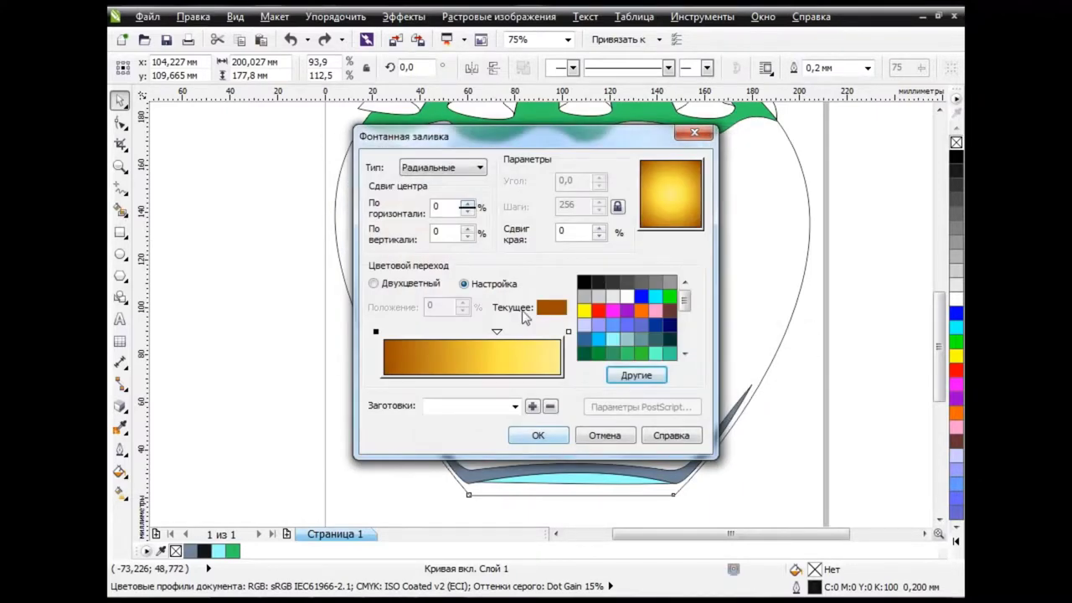
{"action": "left_click_drag", "start_coordinate": [496, 333], "coordinate": [529, 332]}
{"action": "left_click", "coordinate": [537, 435]}
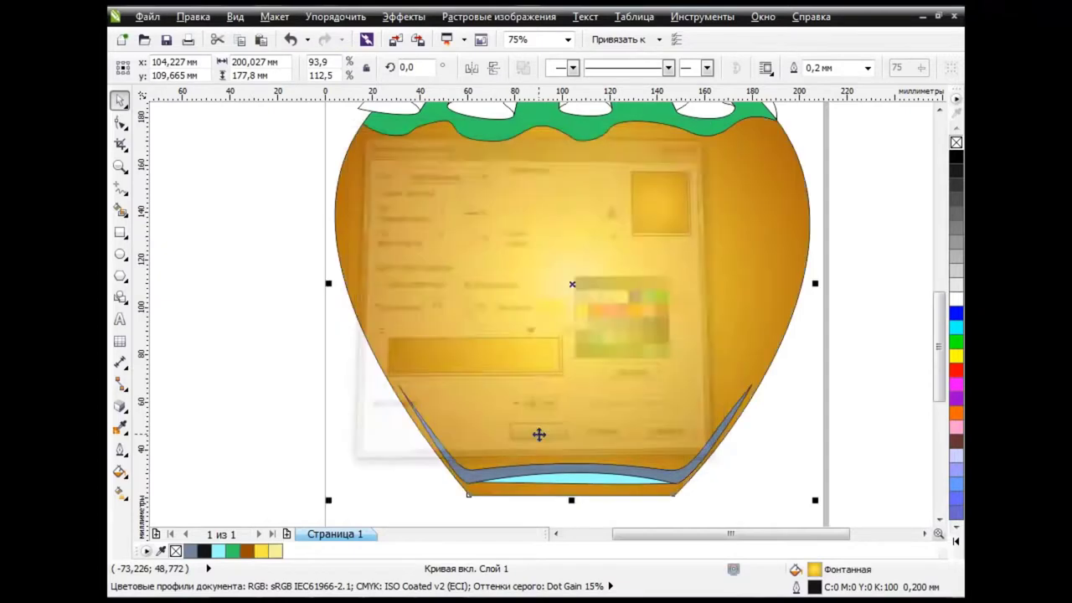
Drag the radial gradient's centre down toward the jar base and resize its circle.
{"action": "left_click", "coordinate": [121, 494]}
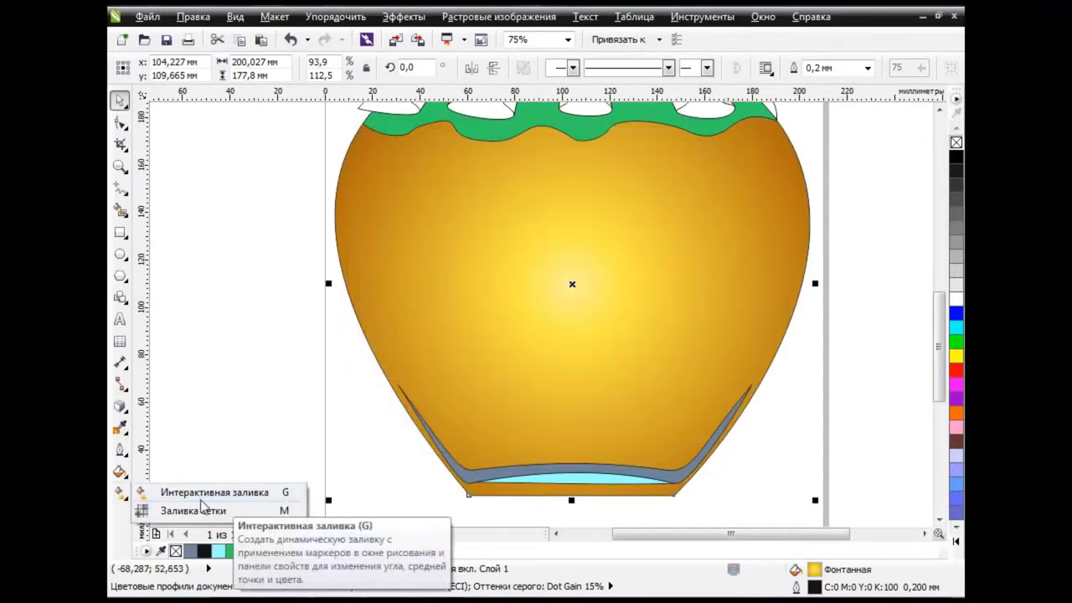
{"action": "left_click", "coordinate": [214, 492]}
{"action": "left_click_drag", "start_coordinate": [570, 282], "coordinate": [573, 428]}
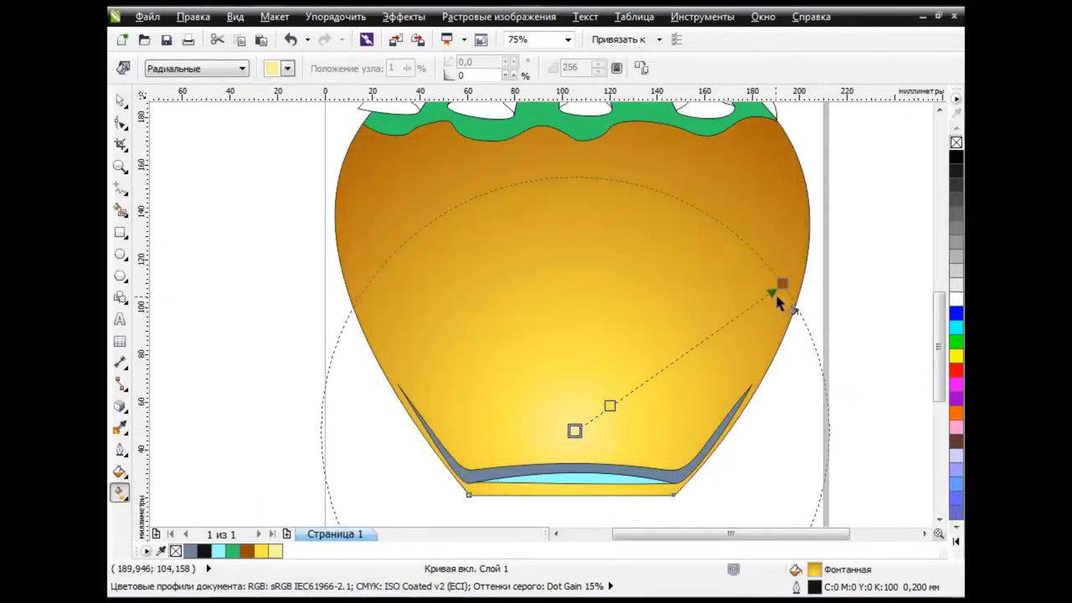
{"action": "mouse_move", "coordinate": [781, 283]}
{"action": "left_mouse_down"}
{"action": "mouse_move", "coordinate": [645, 287]}
{"action": "mouse_move", "coordinate": [638, 319]}
{"action": "left_mouse_up"}
{"action": "left_click_drag", "start_coordinate": [585, 411], "coordinate": [605, 376]}
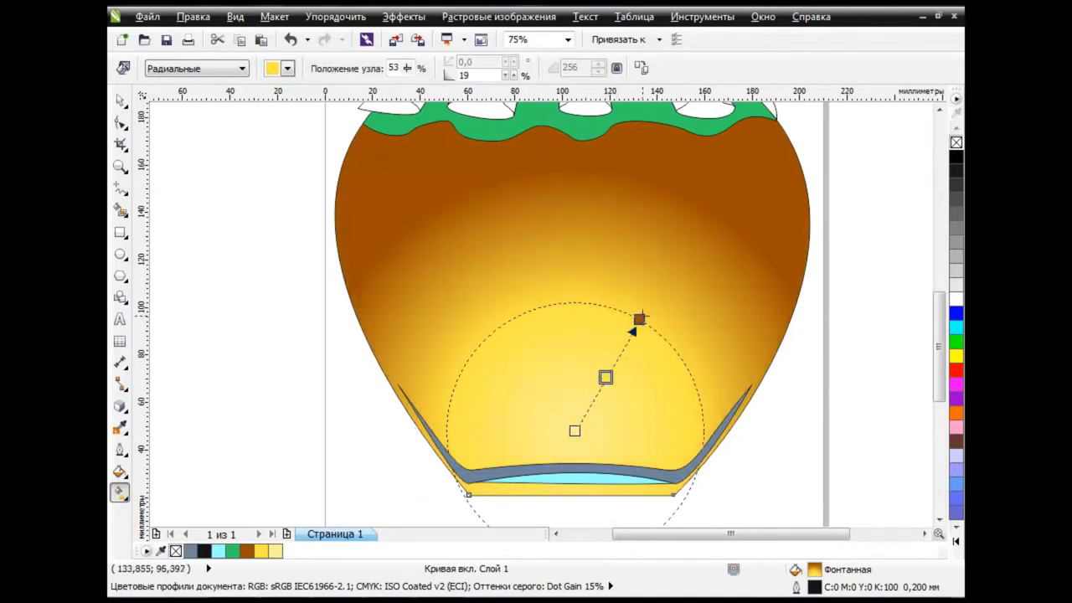
{"action": "left_click_drag", "start_coordinate": [639, 319], "coordinate": [662, 254]}
{"action": "left_click_drag", "start_coordinate": [617, 349], "coordinate": [573, 450]}
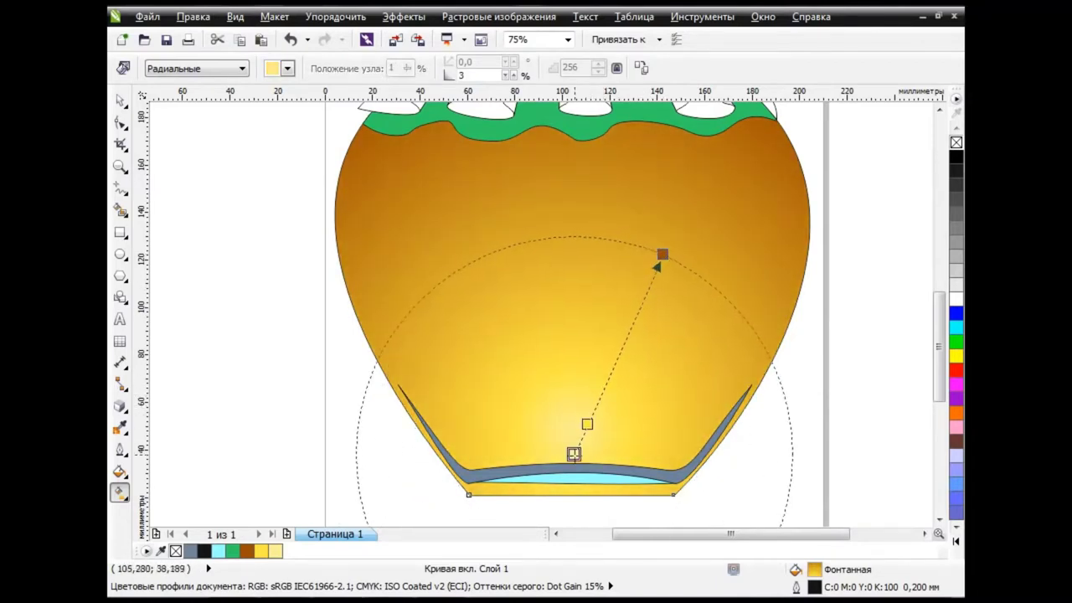
{"action": "left_click_drag", "start_coordinate": [662, 254], "coordinate": [644, 282]}
{"action": "left_click", "coordinate": [123, 99]}
{"action": "left_click", "coordinate": [303, 283]}
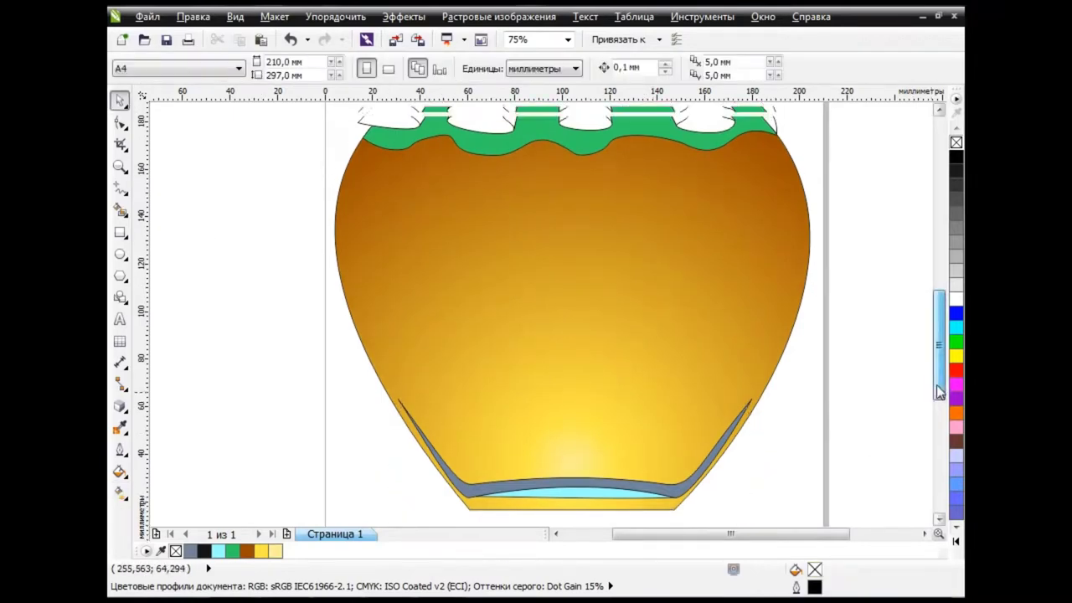
{"action": "scroll", "coordinate": [766, 378], "scroll_direction": "down", "scroll_amount": 3}
{"action": "scroll", "coordinate": [862, 410], "scroll_direction": "up", "scroll_amount": 3}
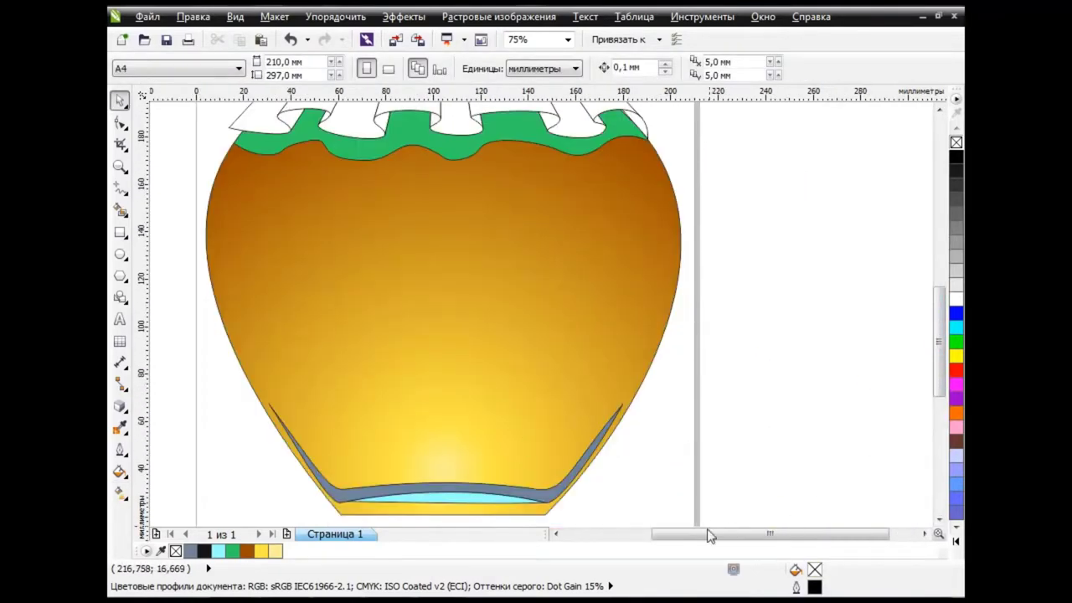
{"action": "left_click_drag", "start_coordinate": [708, 536], "coordinate": [674, 536]}
Refine the glow's size and brown edge point so the upper body stays deep brown.
{"action": "left_click", "coordinate": [586, 433]}
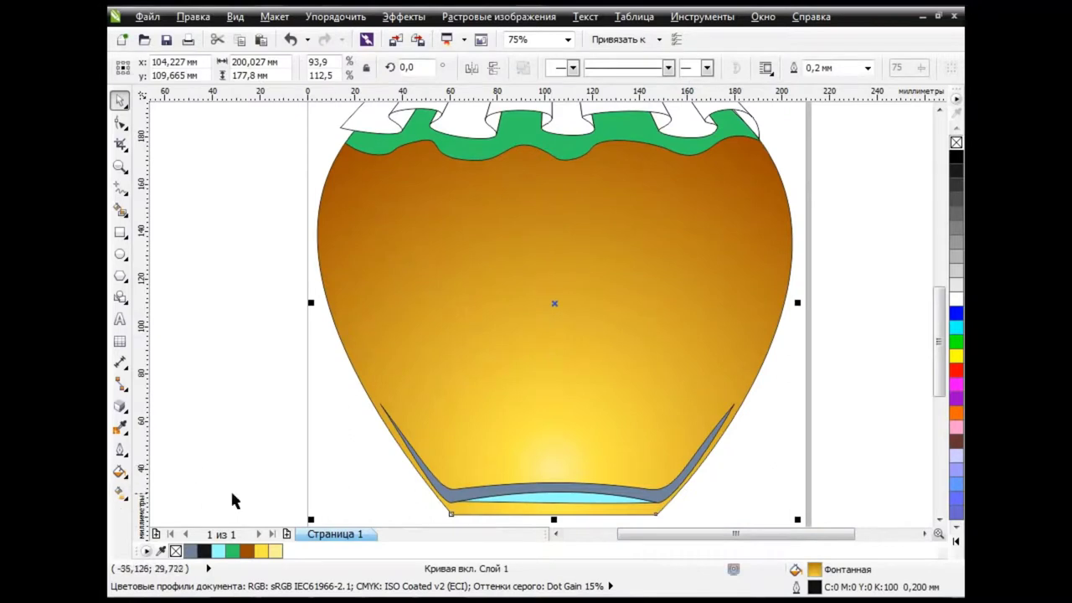
{"action": "key", "text": "g"}
{"action": "left_click_drag", "start_coordinate": [628, 303], "coordinate": [607, 351]}
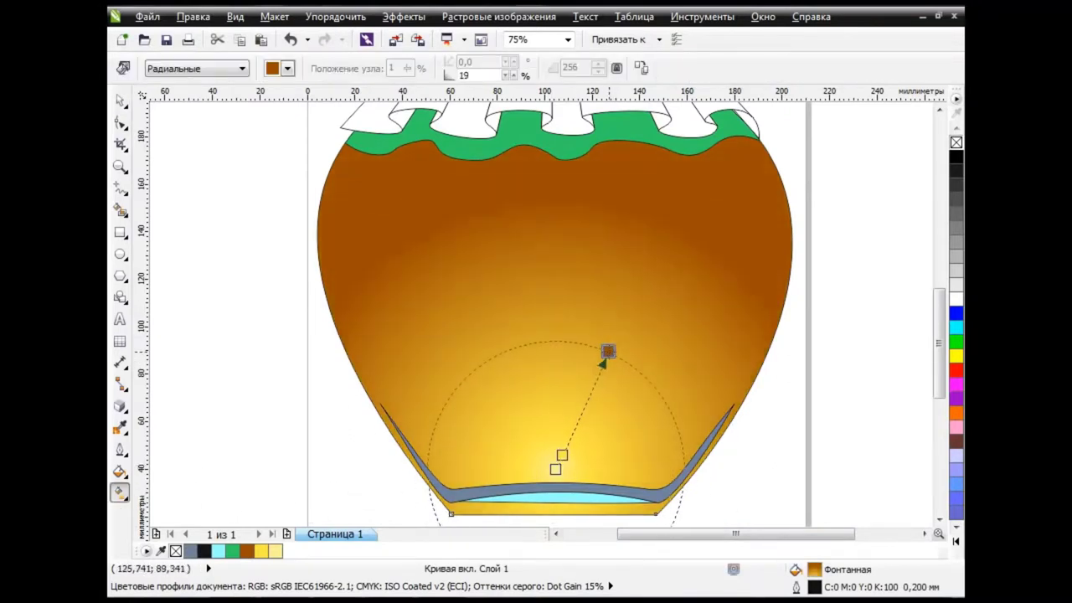
{"action": "left_click_drag", "start_coordinate": [561, 454], "coordinate": [569, 437]}
{"action": "left_click_drag", "start_coordinate": [602, 365], "coordinate": [621, 322]}
{"action": "left_click_drag", "start_coordinate": [572, 431], "coordinate": [564, 449]}
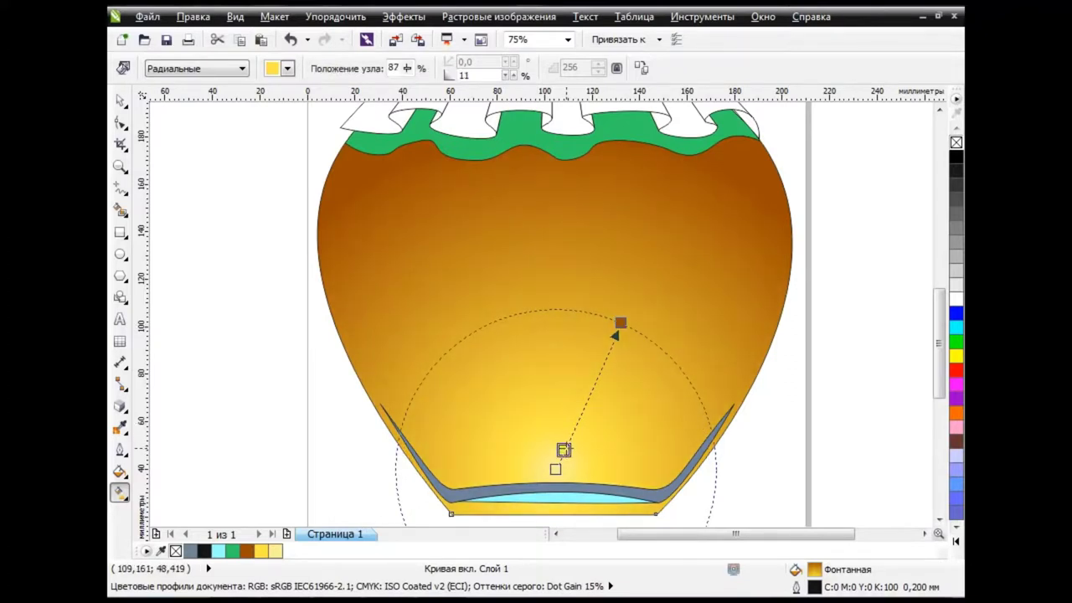
{"action": "left_click_drag", "start_coordinate": [622, 322], "coordinate": [622, 326]}
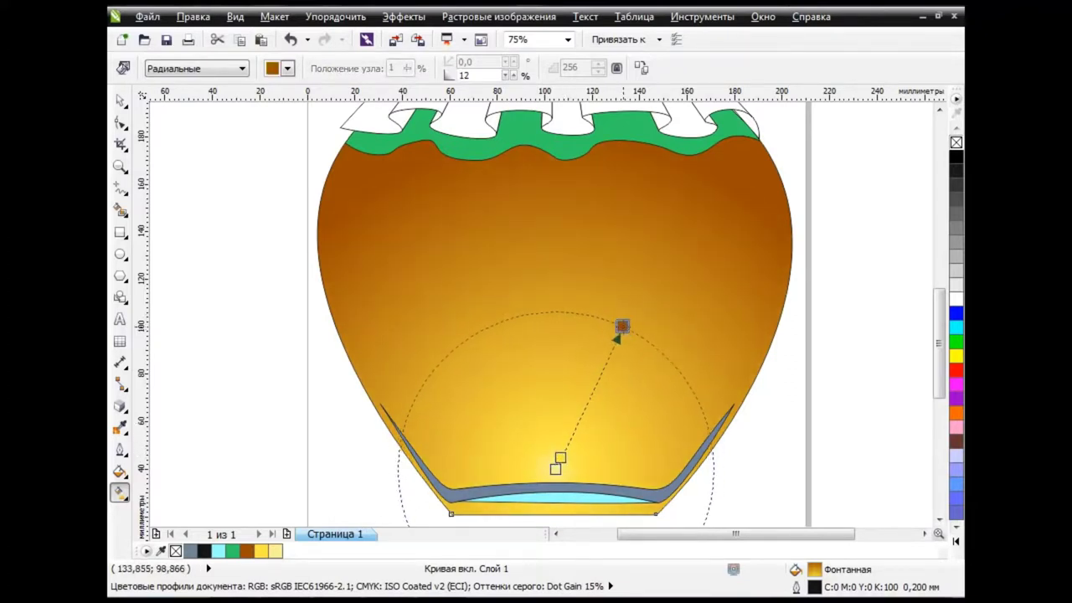
{"action": "left_click", "coordinate": [120, 100]}
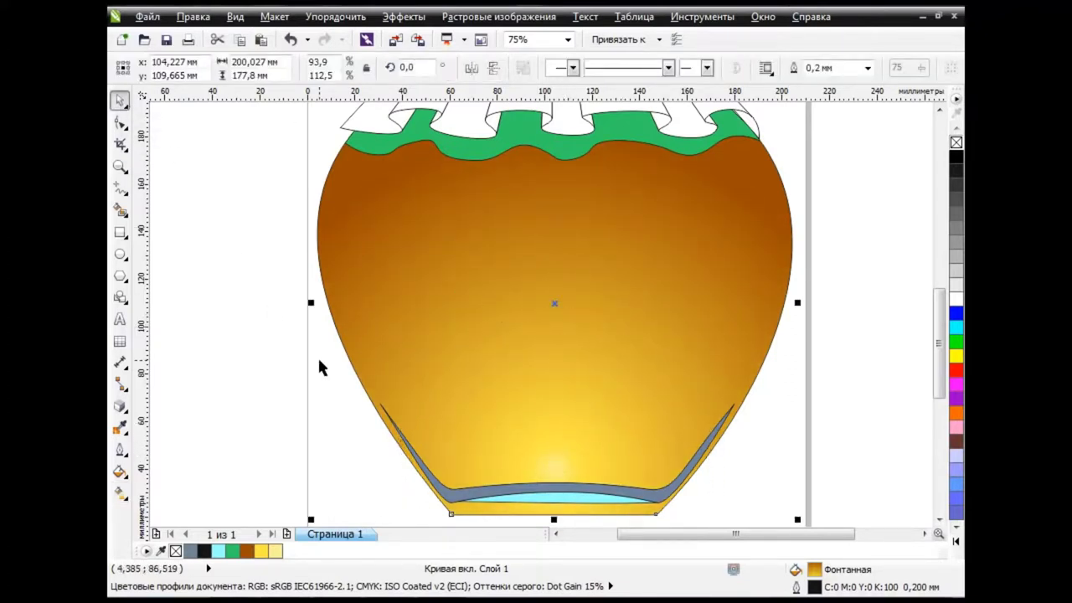
{"action": "left_click_drag", "start_coordinate": [574, 502], "coordinate": [574, 471]}
Undo the cyan piece's move and try a paler yellow uniform fill.
{"action": "left_click", "coordinate": [288, 40]}
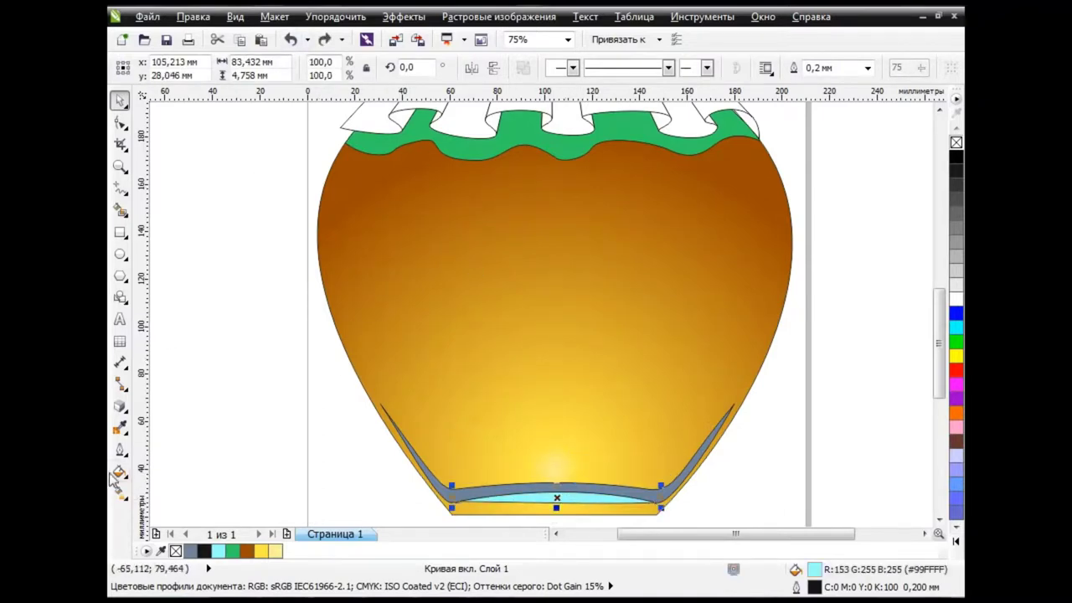
{"action": "left_click", "coordinate": [120, 471]}
{"action": "key", "text": "shift+F11"}
{"action": "mouse_move", "coordinate": [615, 288]}
{"action": "left_mouse_down"}
{"action": "mouse_move", "coordinate": [575, 287]}
{"action": "mouse_move", "coordinate": [559, 382]}
{"action": "left_mouse_up"}
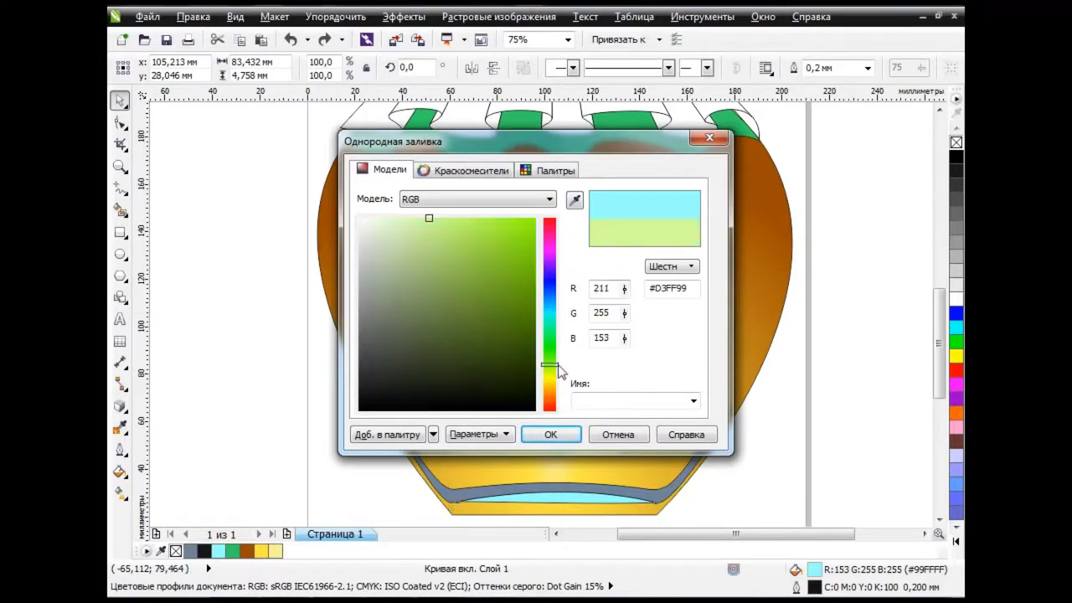
{"action": "left_click", "coordinate": [408, 218]}
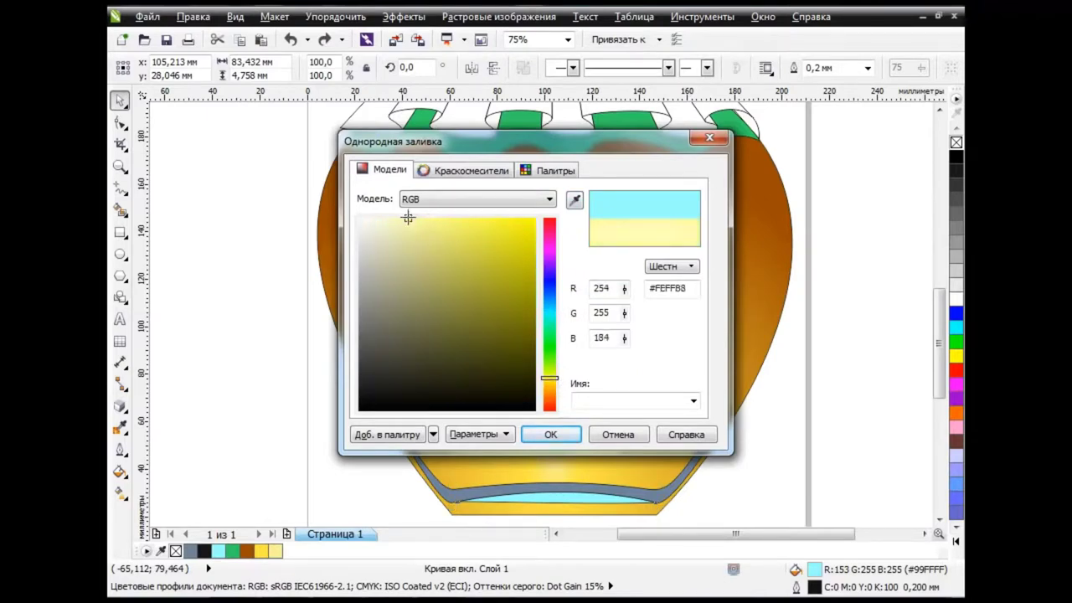
{"action": "left_click_drag", "start_coordinate": [560, 384], "coordinate": [560, 382]}
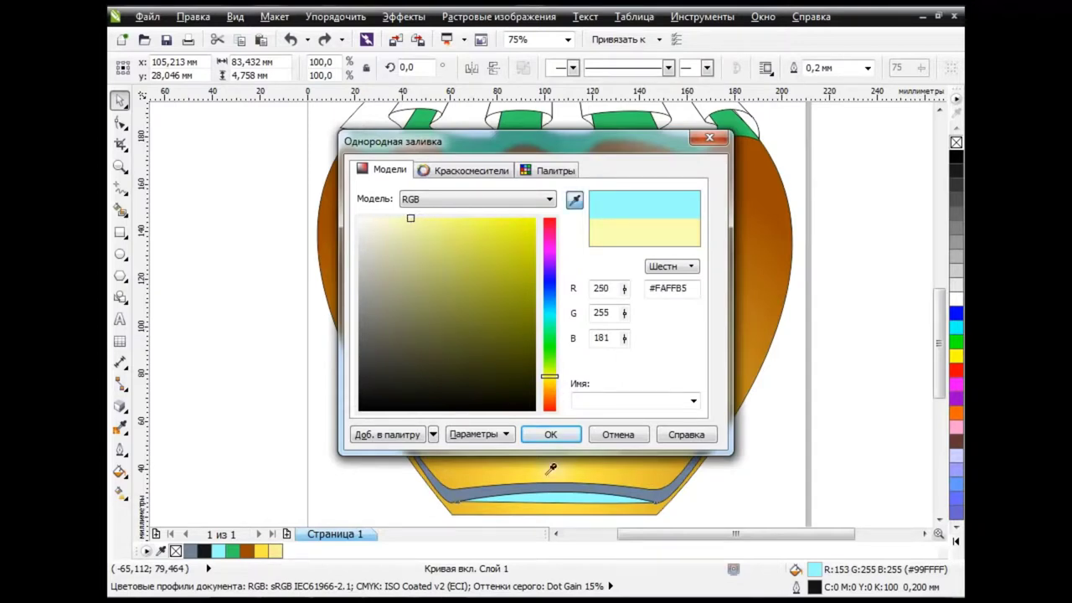
{"action": "left_click", "coordinate": [550, 434]}
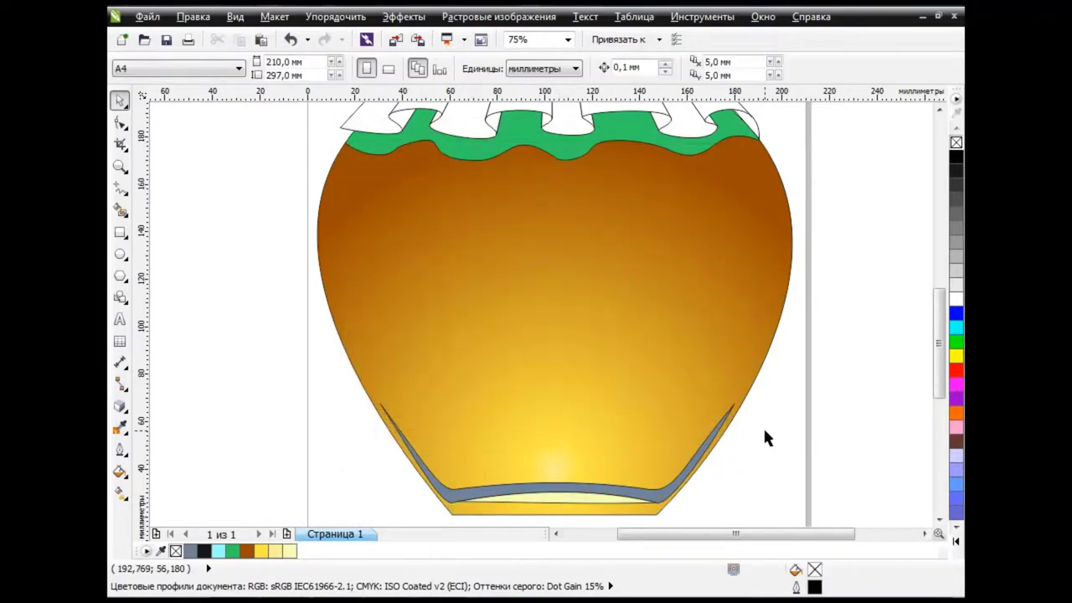
Fill the base strip with cream RGB 250/240/150 (#FAF096).
{"action": "left_click", "coordinate": [536, 503]}
{"action": "left_click", "coordinate": [119, 472]}
{"action": "left_click", "coordinate": [200, 349]}
{"action": "left_click", "coordinate": [383, 169]}
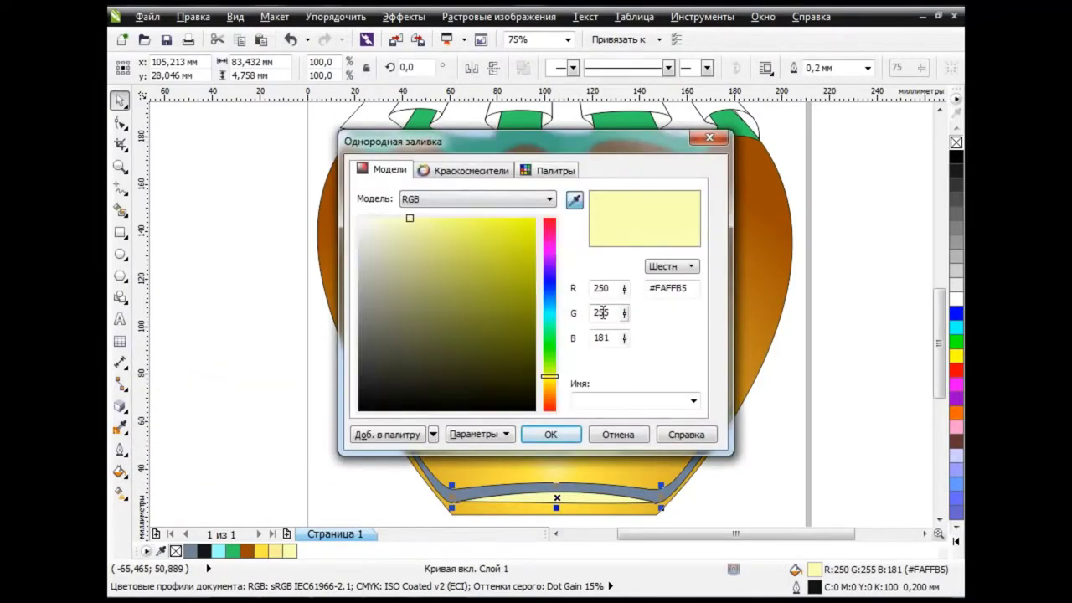
{"action": "double_click", "coordinate": [602, 288]}
{"action": "double_click", "coordinate": [601, 312]}
{"action": "double_click", "coordinate": [601, 337]}
{"action": "type", "text": "0"}
{"action": "left_click", "coordinate": [550, 434]}
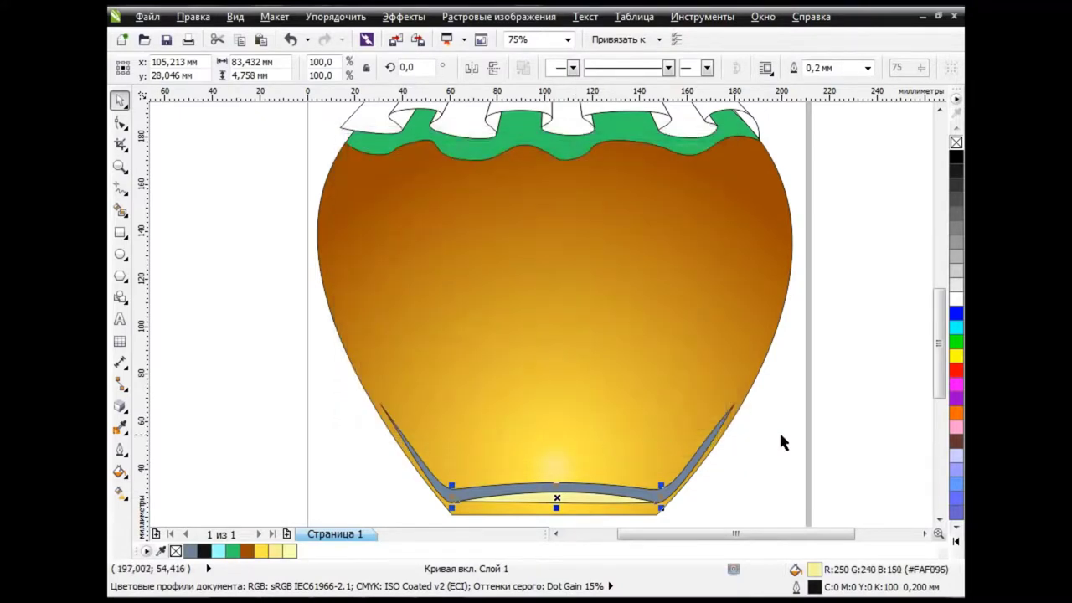
{"action": "left_click", "coordinate": [779, 430]}
Fill the band above the base dark brown in RGB: red 140, green 75, low blue.
{"action": "left_click", "coordinate": [672, 494]}
{"action": "left_click", "coordinate": [119, 471]}
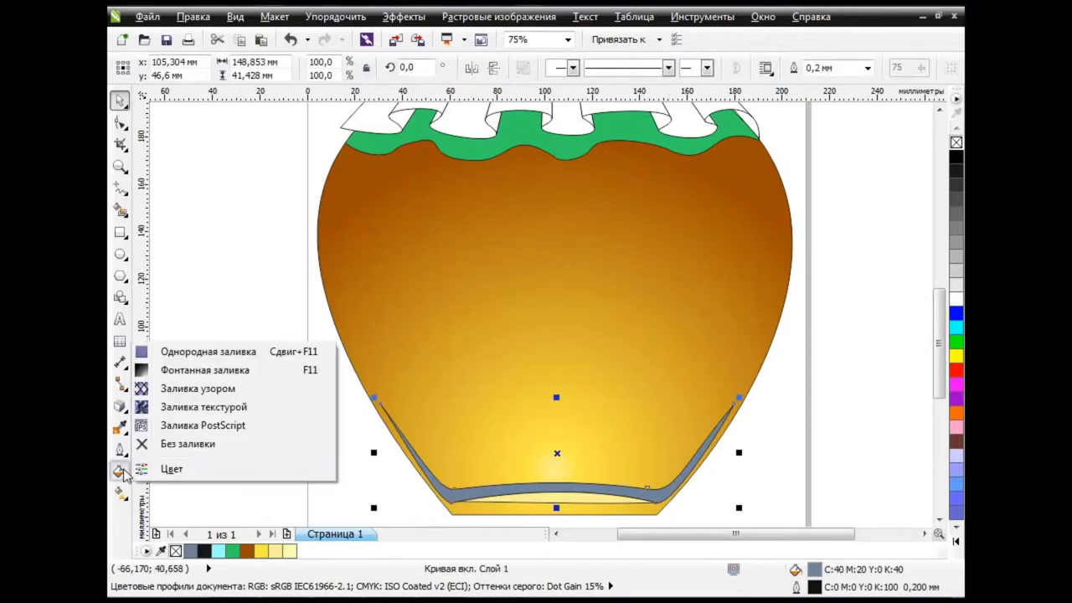
{"action": "left_click", "coordinate": [251, 356]}
{"action": "left_click", "coordinate": [389, 171]}
{"action": "left_click", "coordinate": [478, 200]}
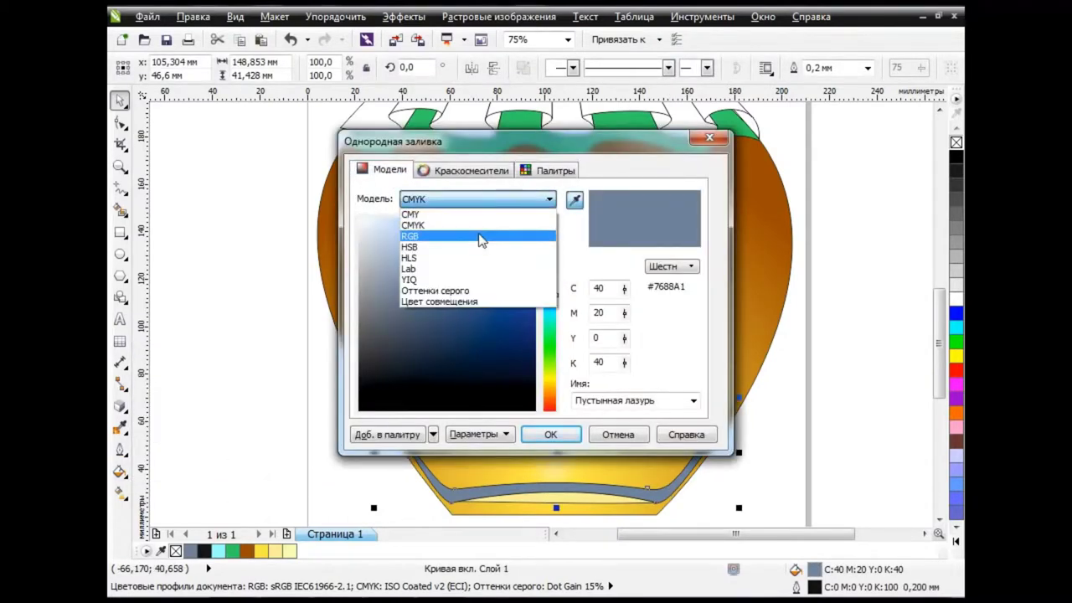
{"action": "left_click", "coordinate": [478, 238]}
{"action": "double_click", "coordinate": [601, 288]}
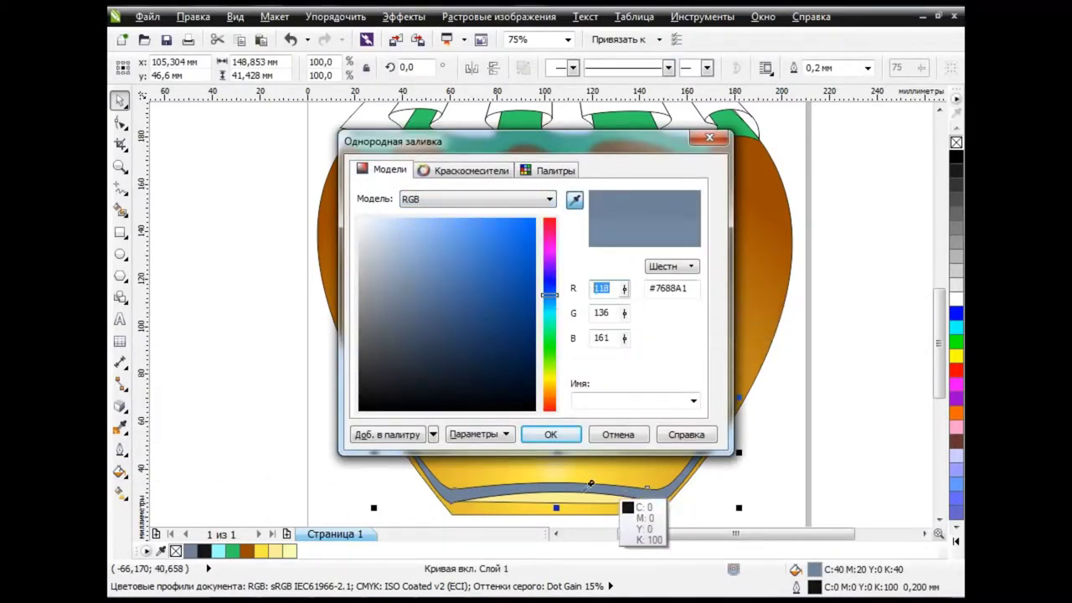
{"action": "type", "text": "0"}
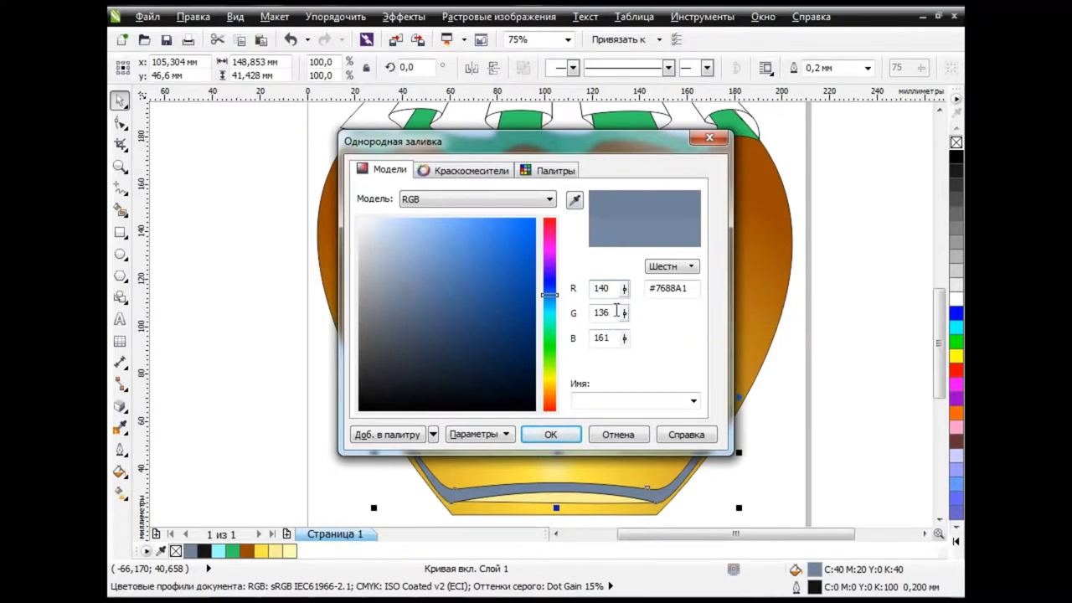
{"action": "key", "text": "Tab"}
{"action": "key", "text": "Tab"}
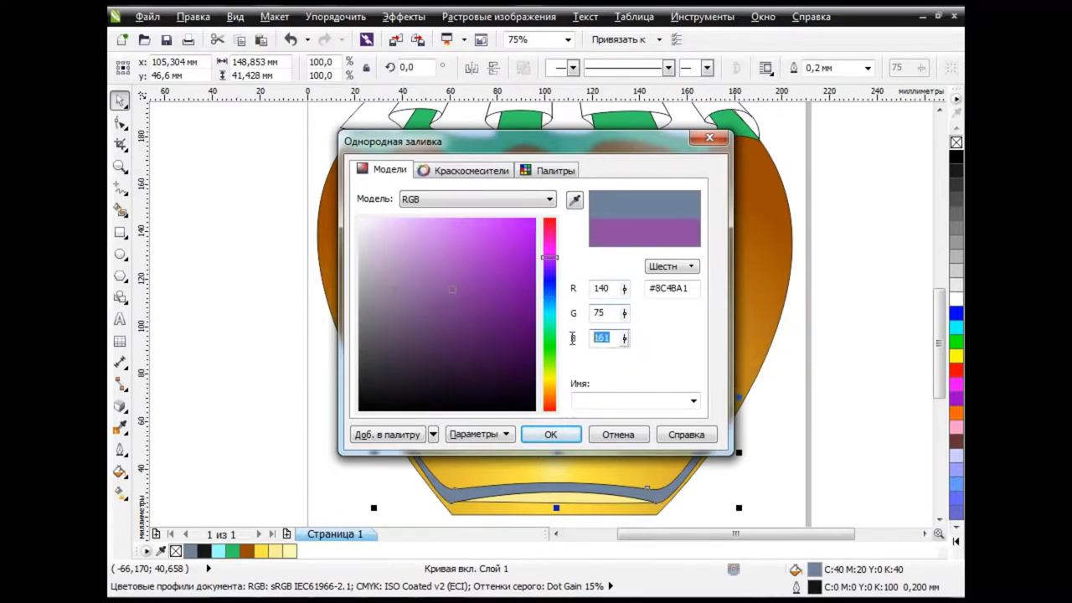
{"action": "type", "text": "20"}
{"action": "left_click", "coordinate": [550, 434]}
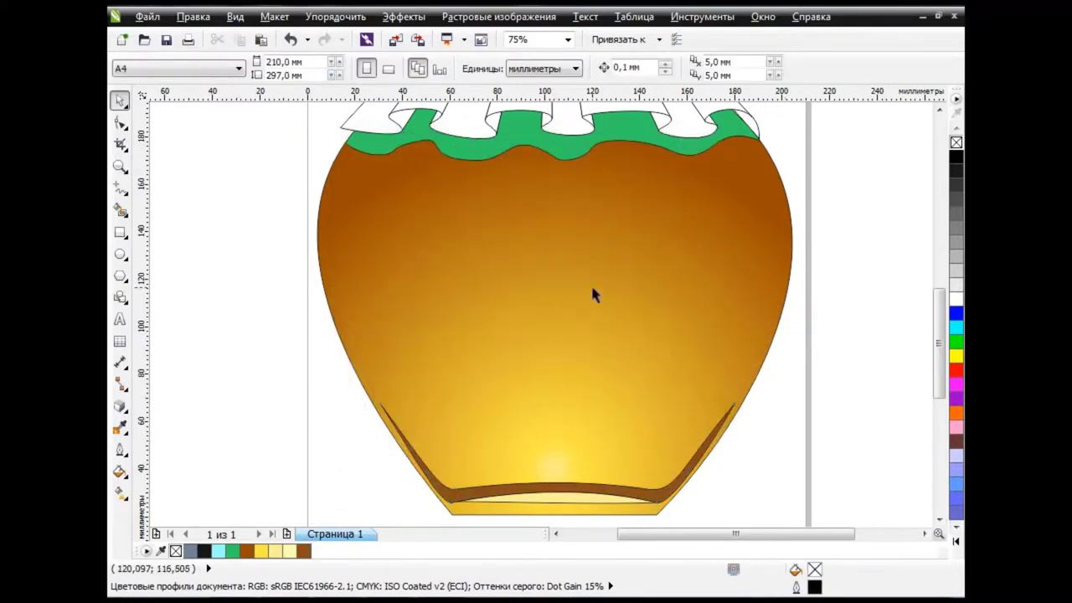
Fill the green wavy band orange with RGB 215/115/5.
{"action": "left_click", "coordinate": [614, 126]}
{"action": "scroll", "coordinate": [927, 273], "scroll_direction": "up", "scroll_amount": 3}
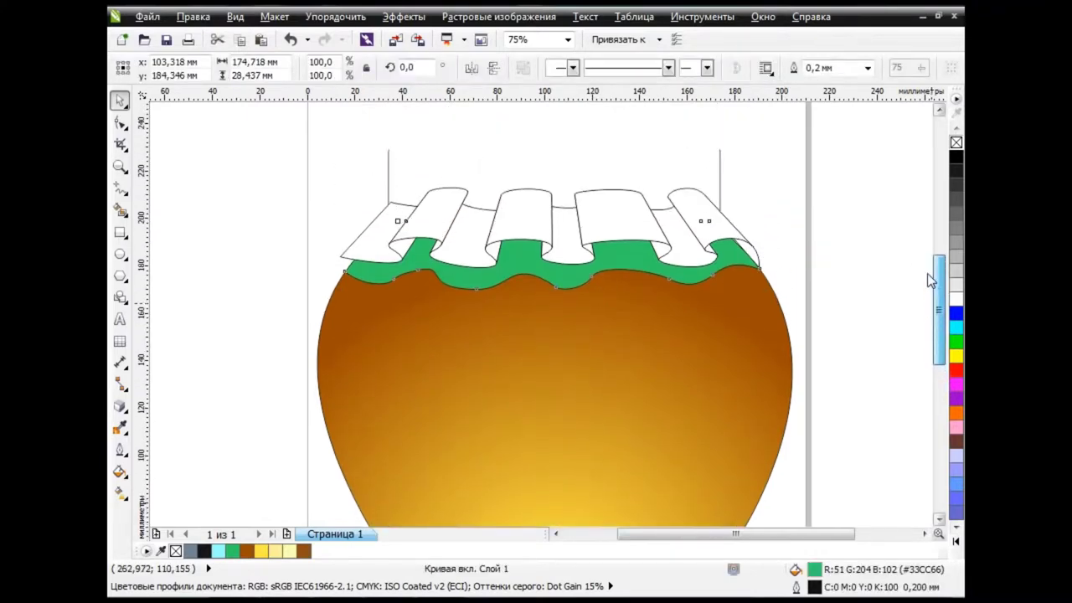
{"action": "scroll", "coordinate": [913, 287], "scroll_direction": "down", "scroll_amount": 1}
{"action": "left_click", "coordinate": [119, 472]}
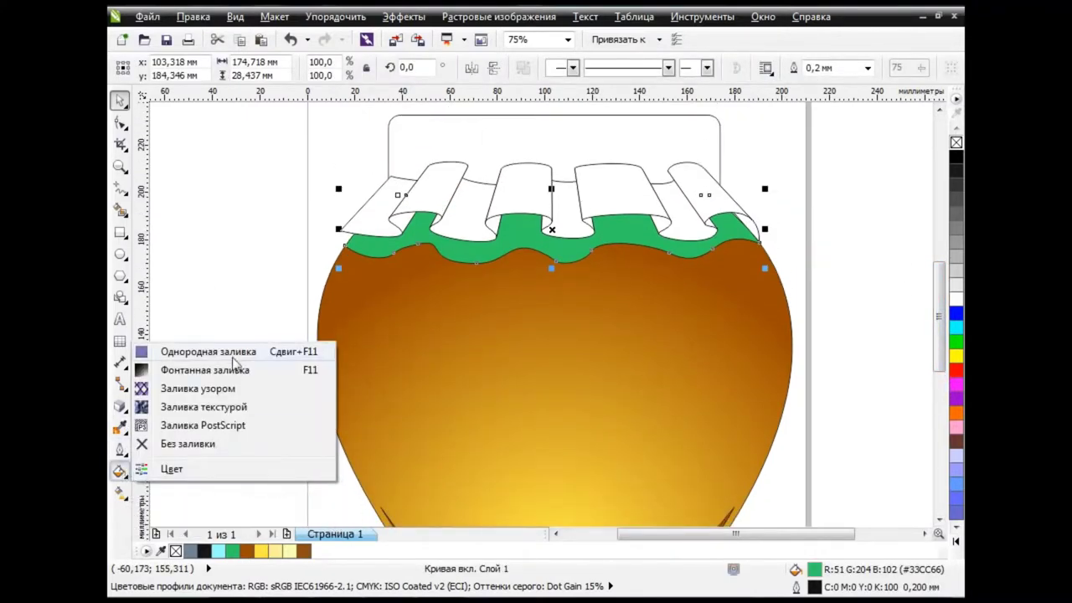
{"action": "left_click", "coordinate": [193, 349]}
{"action": "left_click", "coordinate": [390, 170]}
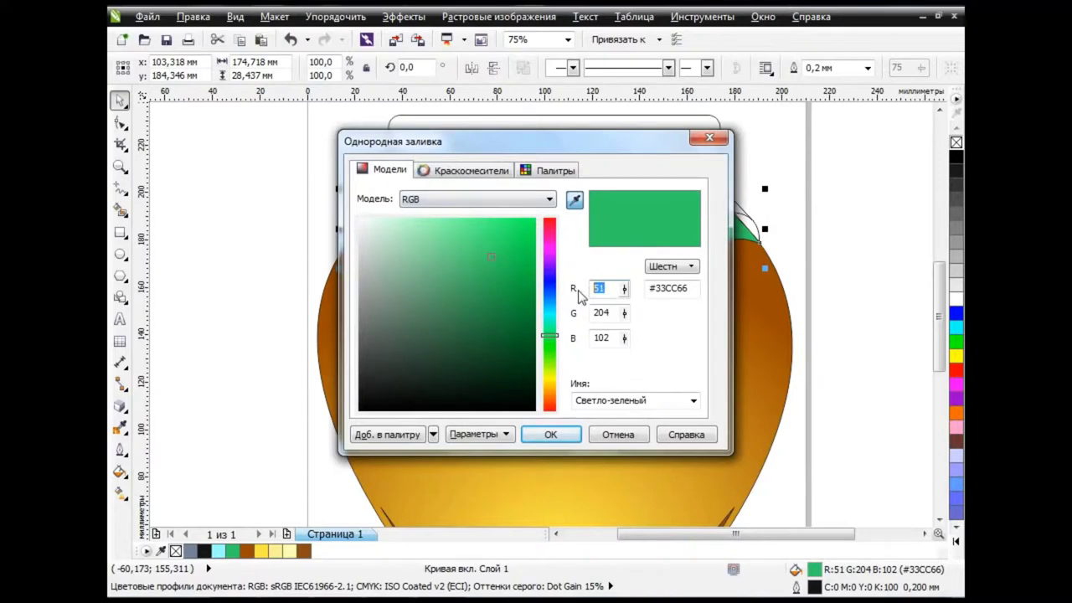
{"action": "type", "text": "215"}
{"action": "double_click", "coordinate": [609, 311]}
{"action": "type", "text": "115"}
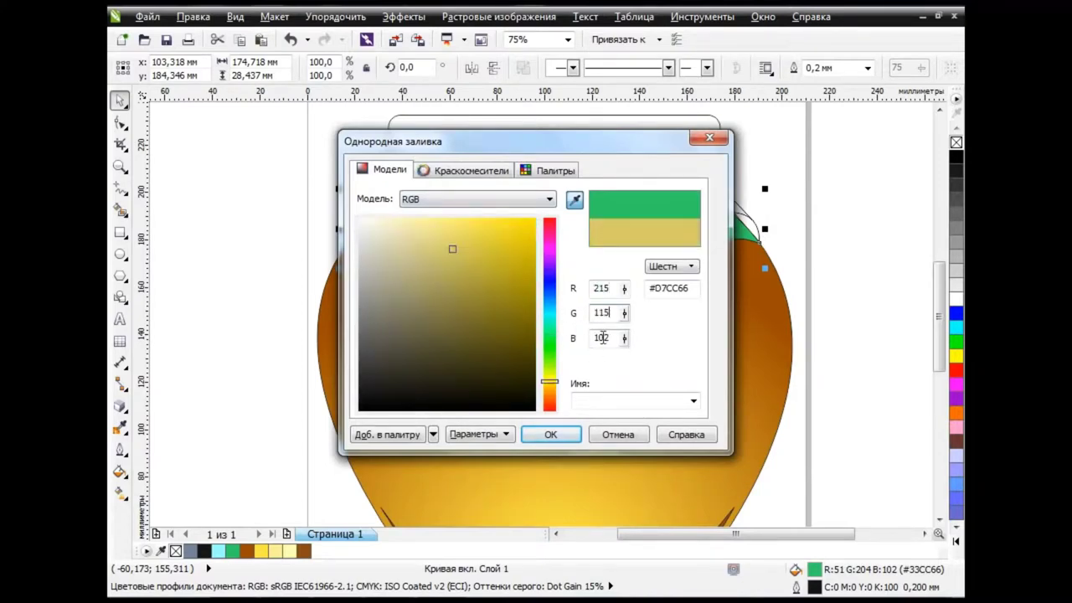
{"action": "double_click", "coordinate": [602, 337]}
{"action": "type", "text": "5"}
{"action": "left_click", "coordinate": [597, 317]}
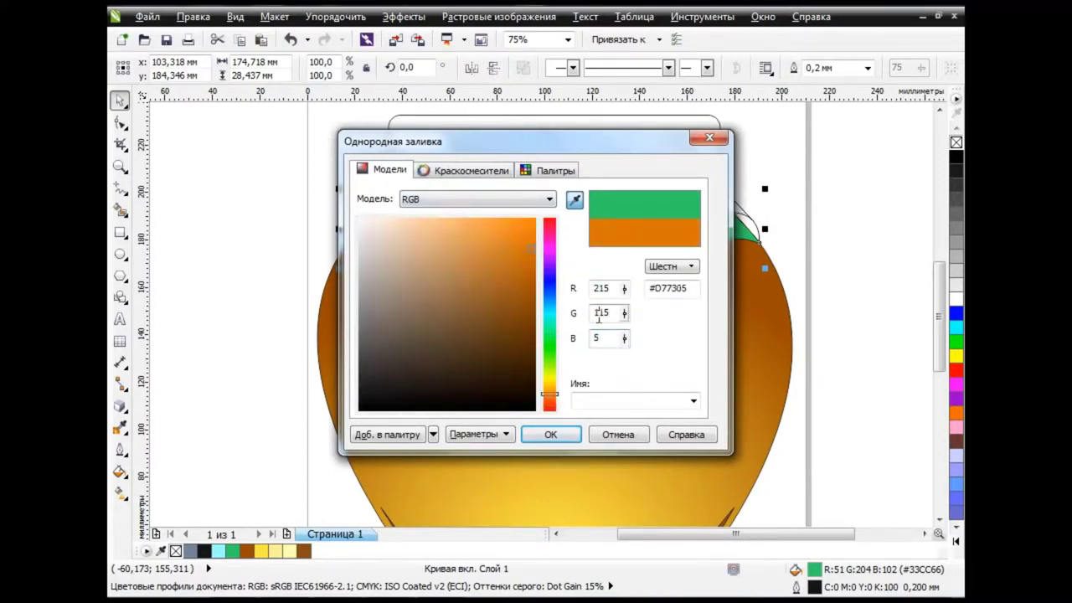
{"action": "type", "text": "0"}
{"action": "key", "text": "Return"}
{"action": "left_click", "coordinate": [604, 314]}
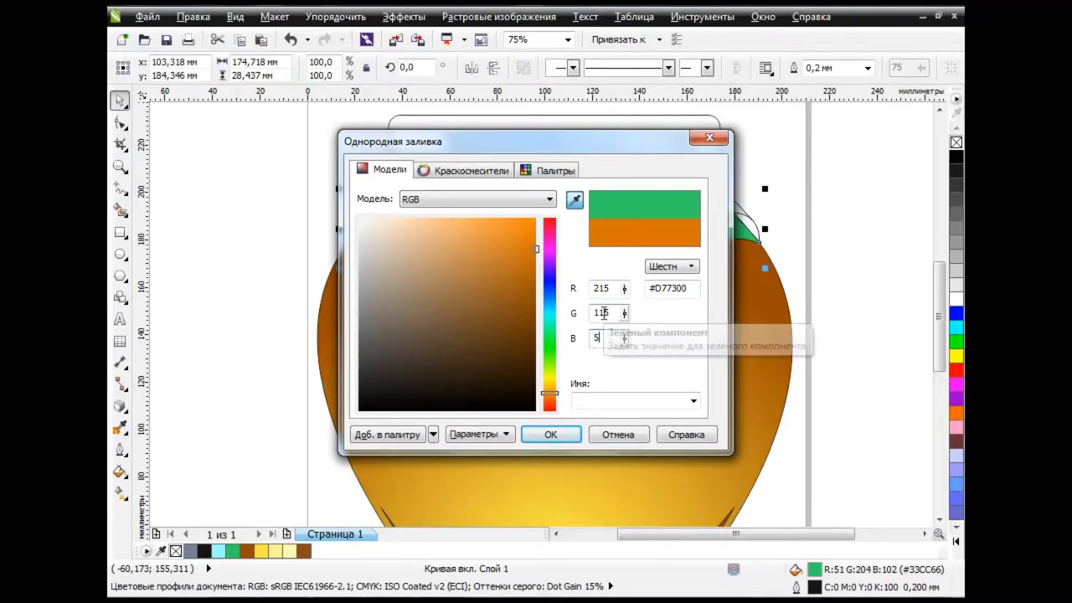
{"action": "left_click", "coordinate": [550, 435]}
{"action": "key", "text": "Escape"}
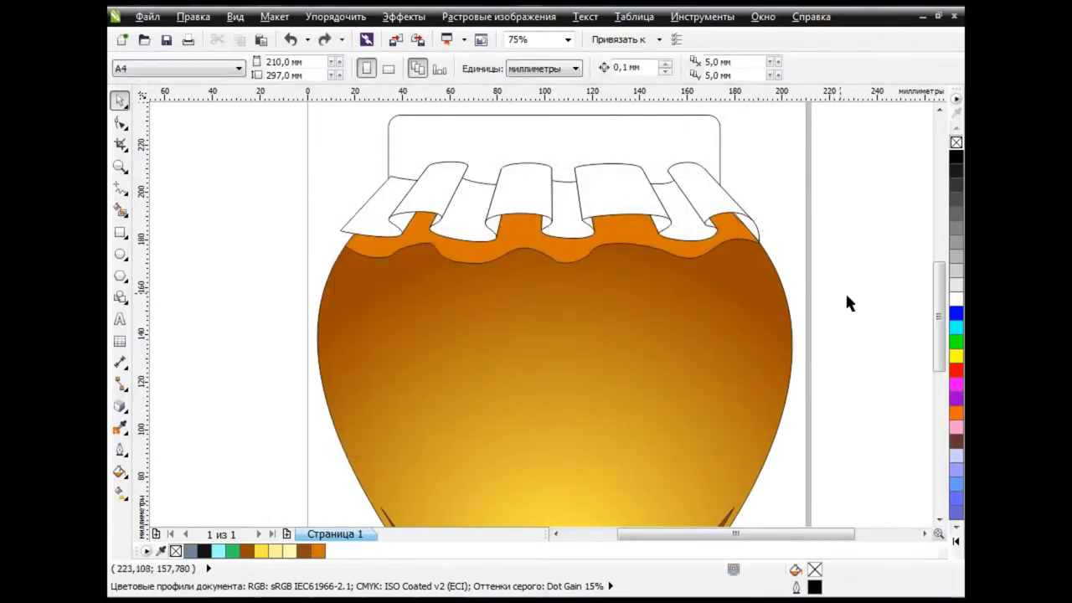
Darken the wavy band's fill to orange-brown #A15402.
{"action": "left_click", "coordinate": [728, 238]}
{"action": "left_click", "coordinate": [120, 471]}
{"action": "left_click", "coordinate": [215, 352]}
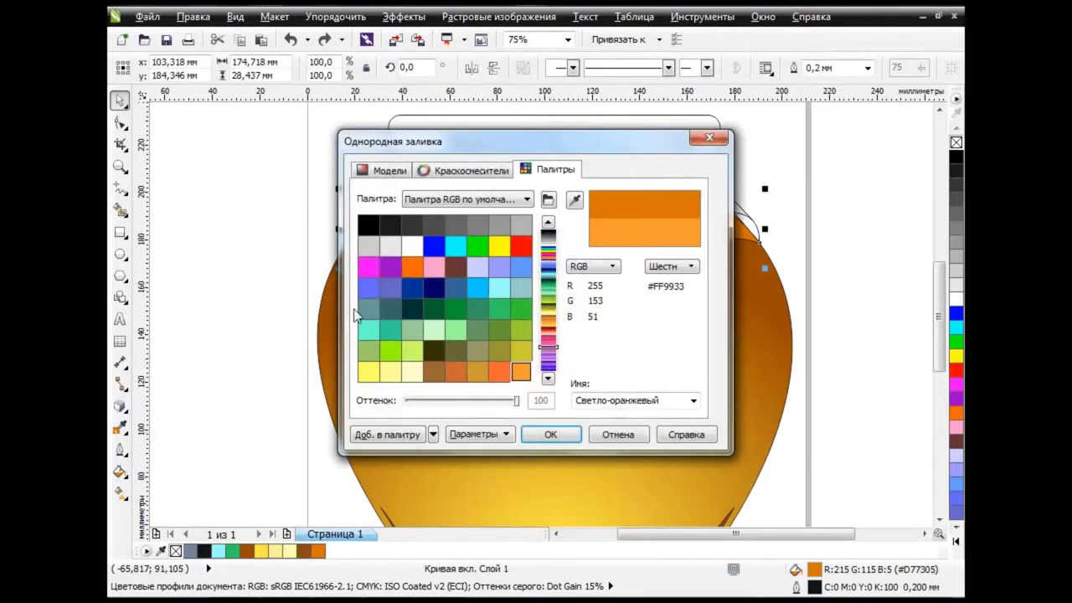
{"action": "left_click", "coordinate": [378, 171]}
{"action": "left_click_drag", "start_coordinate": [525, 247], "coordinate": [529, 285]}
{"action": "left_click", "coordinate": [550, 433]}
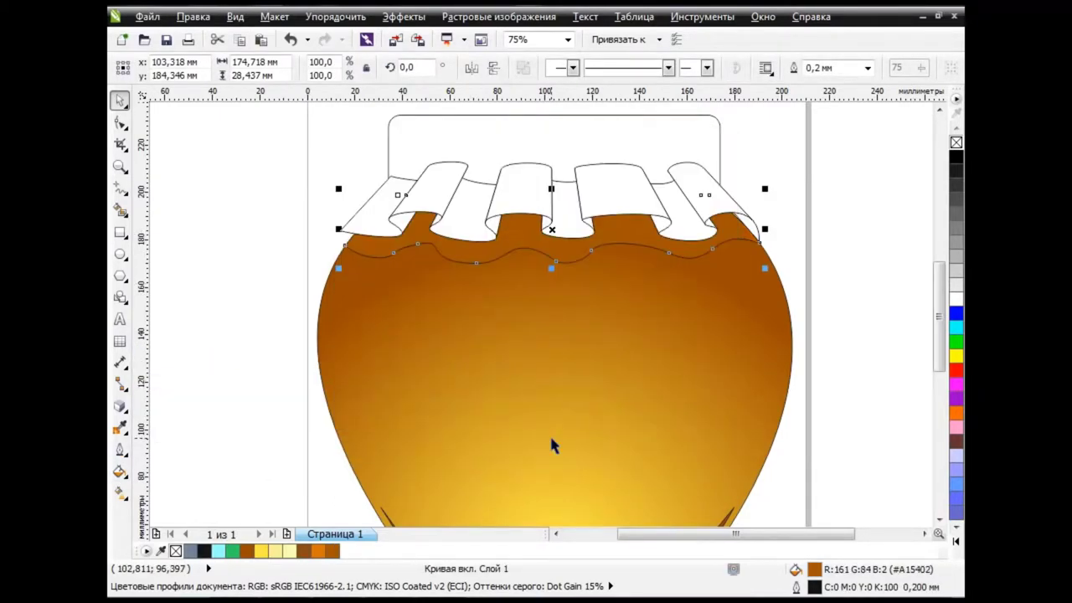
{"action": "key", "text": "Escape"}
Stretch the jar body's radial gradient larger and move its outer stop higher.
{"action": "scroll", "coordinate": [597, 345], "scroll_direction": "down", "scroll_amount": 2}
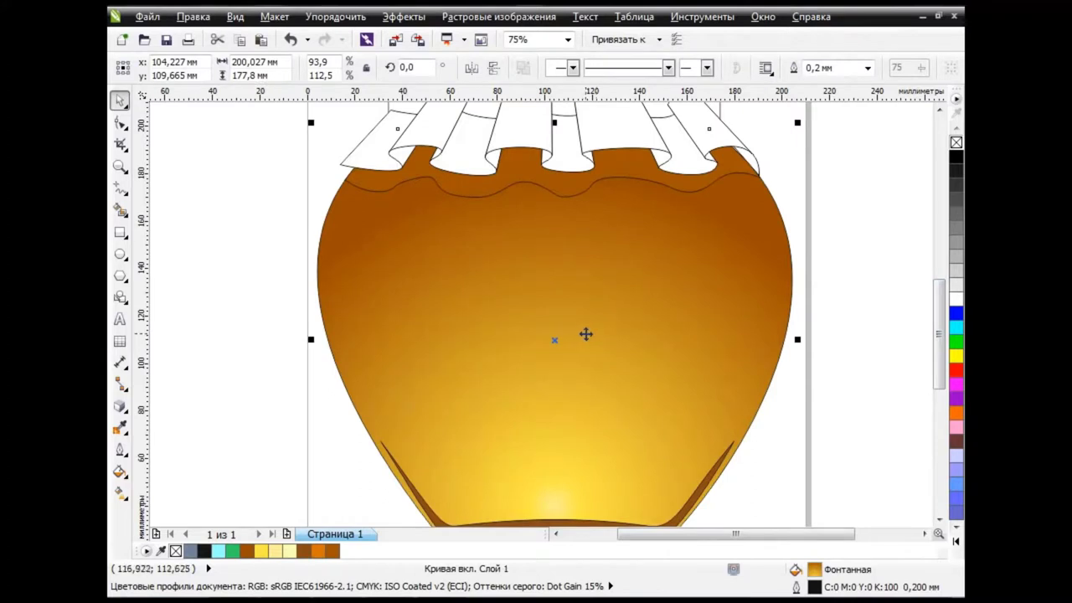
{"action": "key", "text": "g"}
{"action": "left_click_drag", "start_coordinate": [624, 360], "coordinate": [648, 274]}
{"action": "left_click_drag", "start_coordinate": [562, 487], "coordinate": [564, 491]}
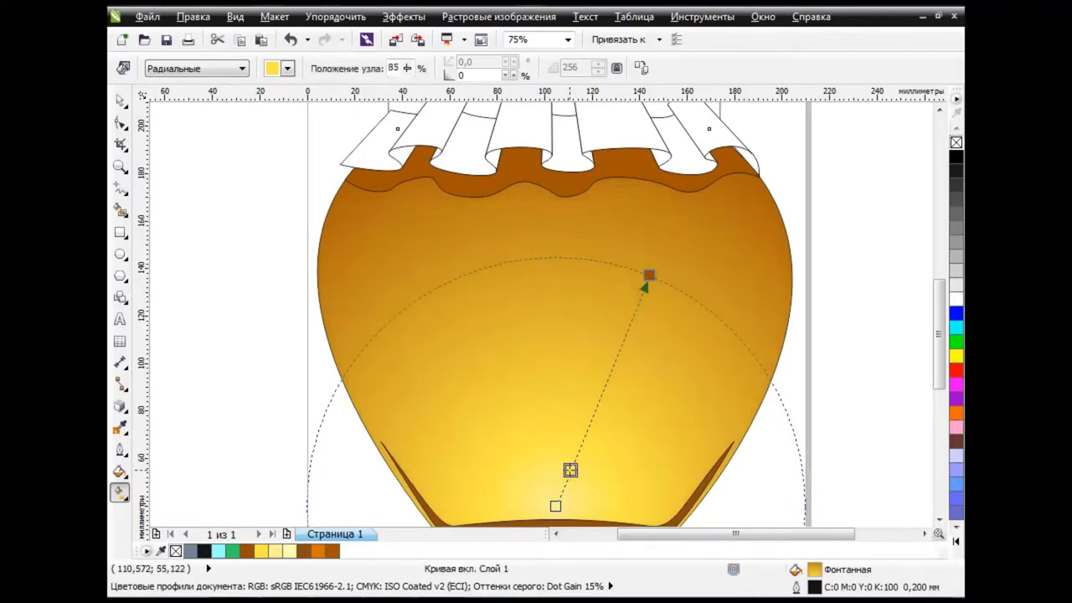
{"action": "left_click_drag", "start_coordinate": [648, 275], "coordinate": [649, 267]}
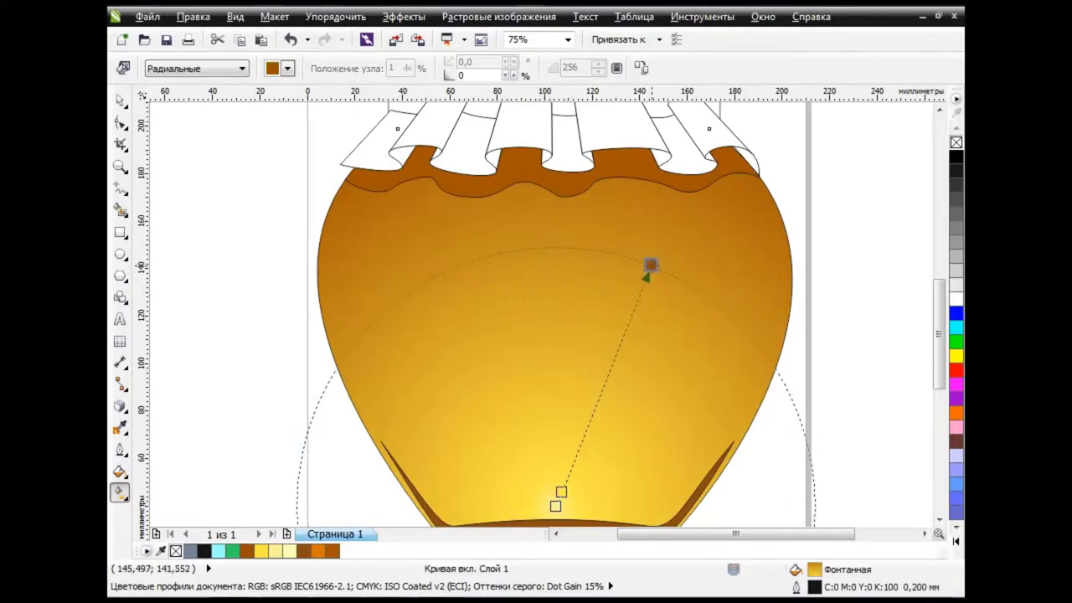
Set the outer gradient node colour to darker brown #A16600.
{"action": "left_click", "coordinate": [619, 346]}
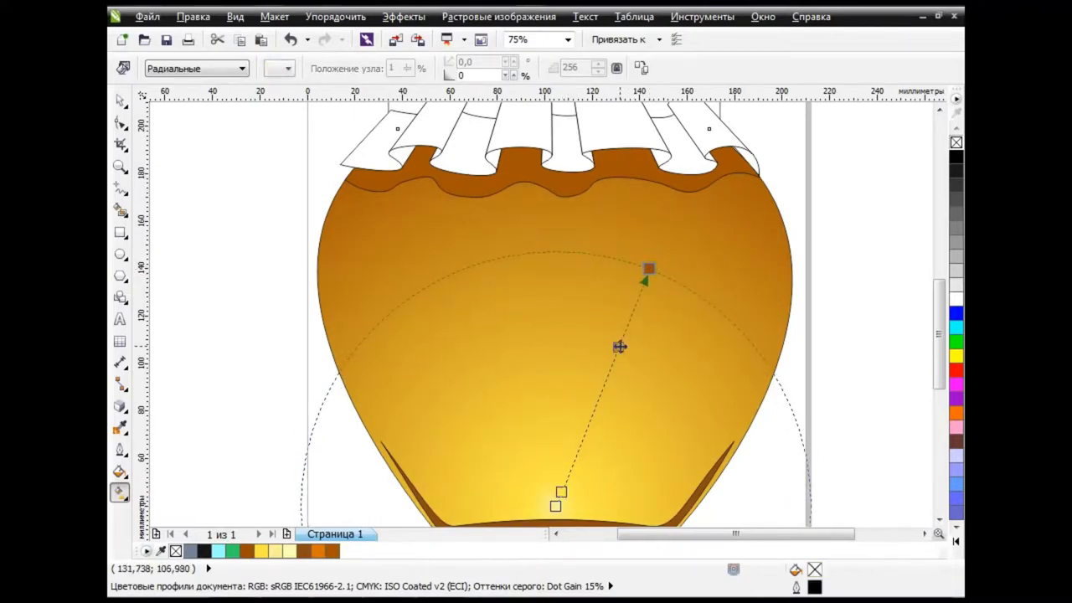
{"action": "left_click", "coordinate": [288, 68]}
{"action": "left_click", "coordinate": [323, 192]}
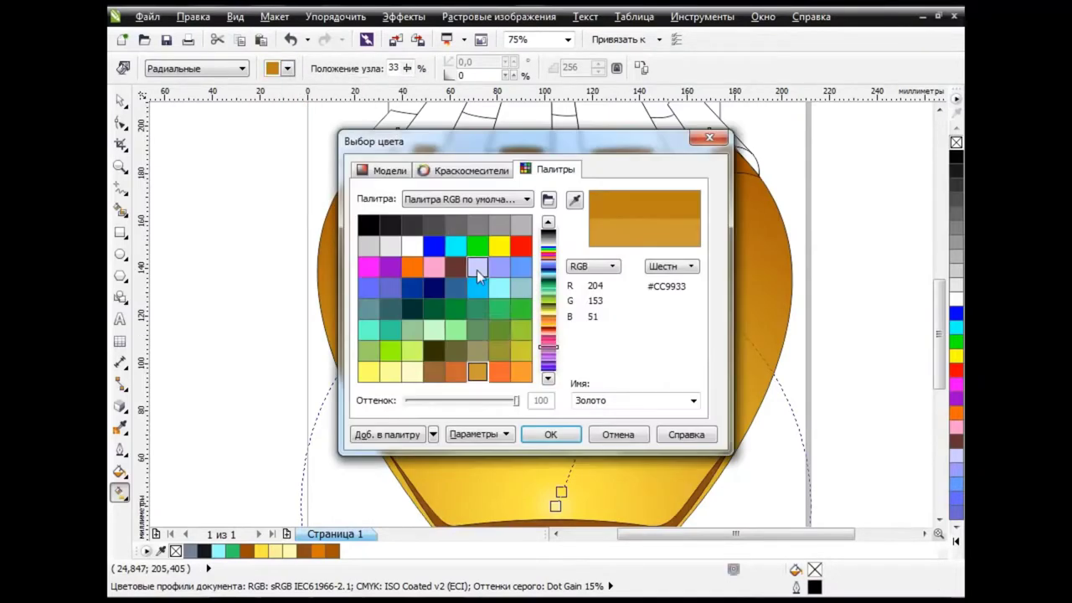
{"action": "left_click", "coordinate": [387, 170]}
{"action": "left_click", "coordinate": [536, 288]}
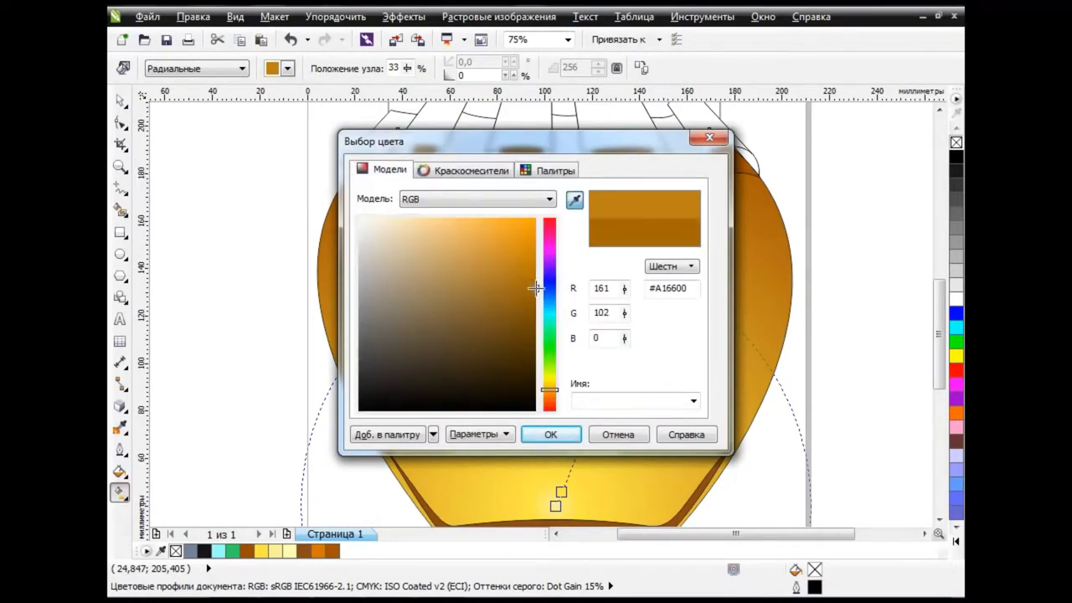
{"action": "left_click", "coordinate": [552, 434]}
Move the gradient end node up-right and shift the midpoint, then zoom to the whole page.
{"action": "left_click_drag", "start_coordinate": [646, 265], "coordinate": [681, 192]}
{"action": "left_click_drag", "start_coordinate": [632, 312], "coordinate": [638, 292]}
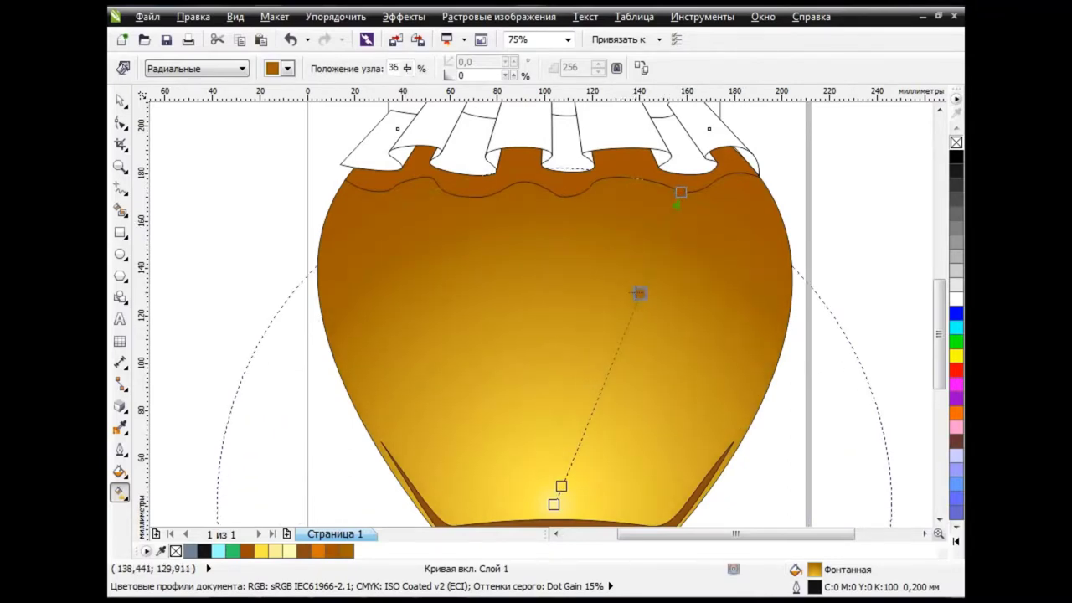
{"action": "left_click", "coordinate": [119, 100]}
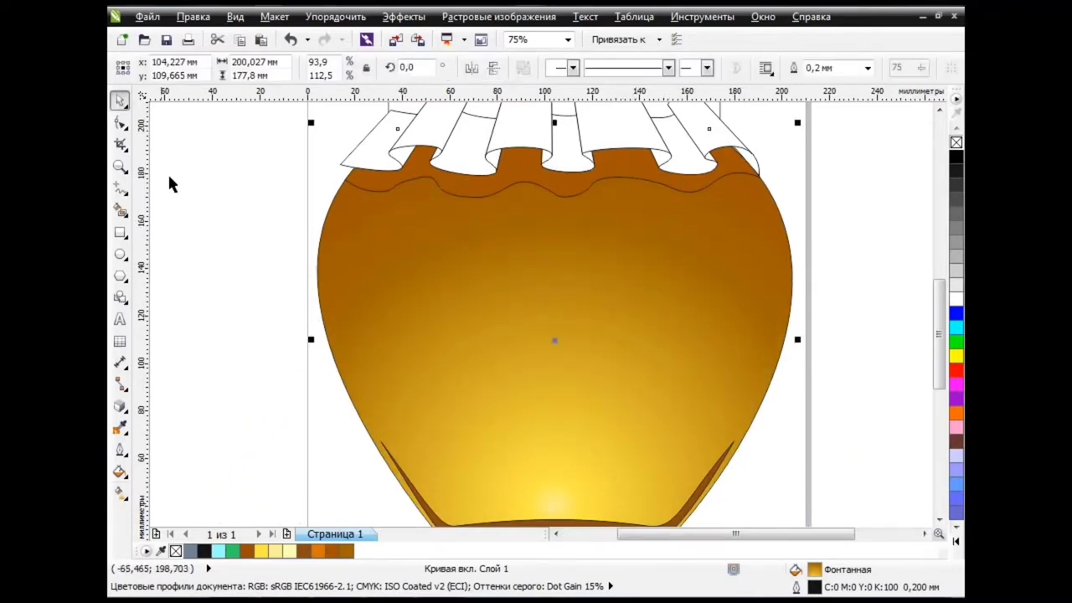
{"action": "left_click", "coordinate": [172, 179]}
{"action": "key", "text": "shift+F4"}
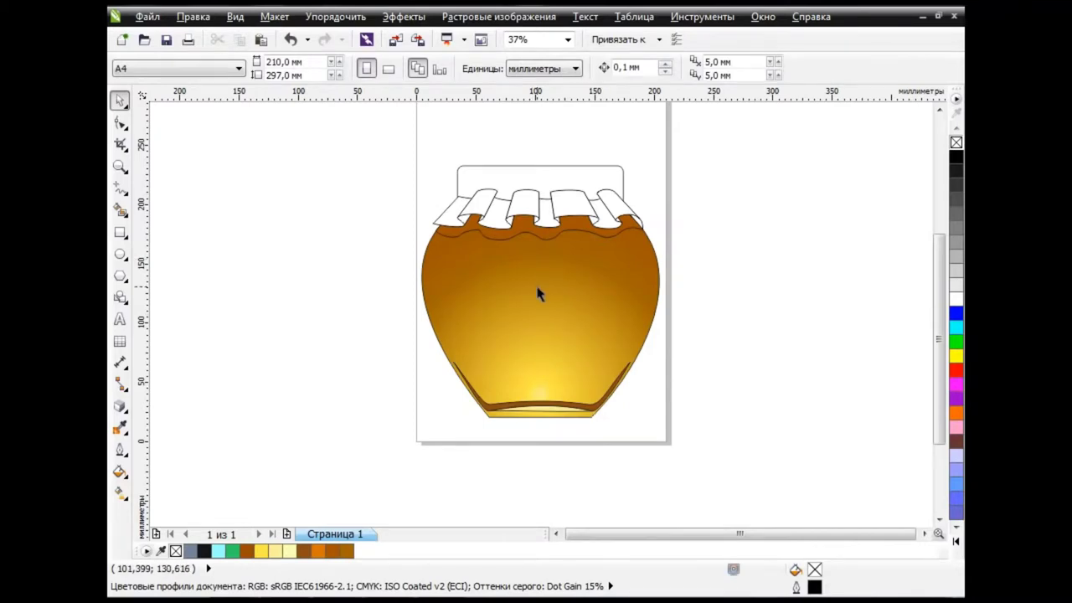
Colour the jar body's outer gradient stop orange (red 200, green 100).
{"action": "left_click", "coordinate": [539, 293]}
{"action": "key", "text": "g"}
{"action": "left_click", "coordinate": [580, 294]}
{"action": "left_click", "coordinate": [287, 68]}
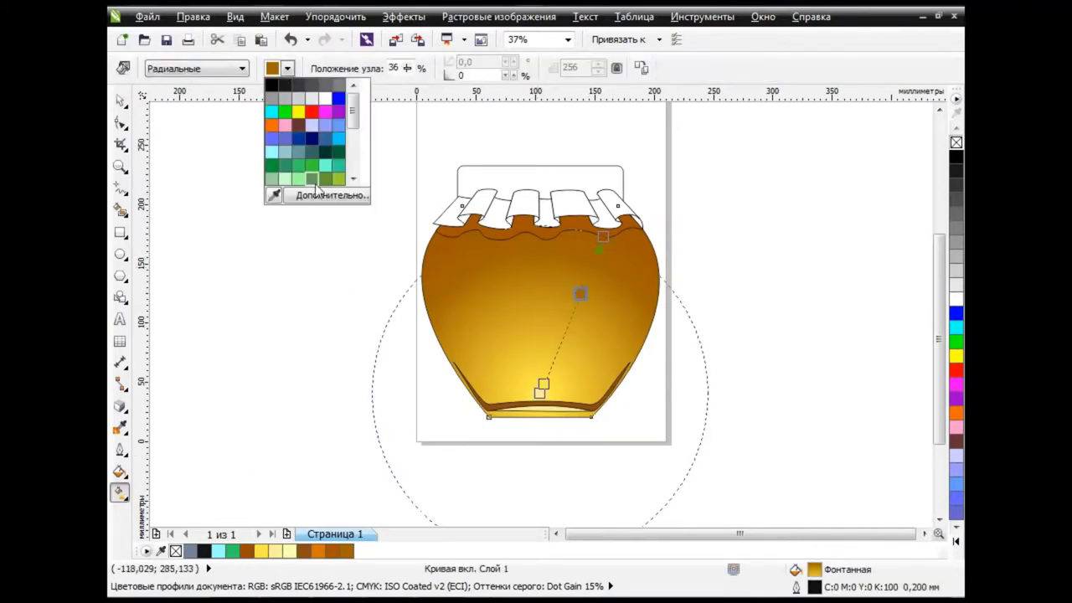
{"action": "left_click", "coordinate": [318, 194]}
{"action": "left_click", "coordinate": [384, 169]}
{"action": "type", "text": "200"}
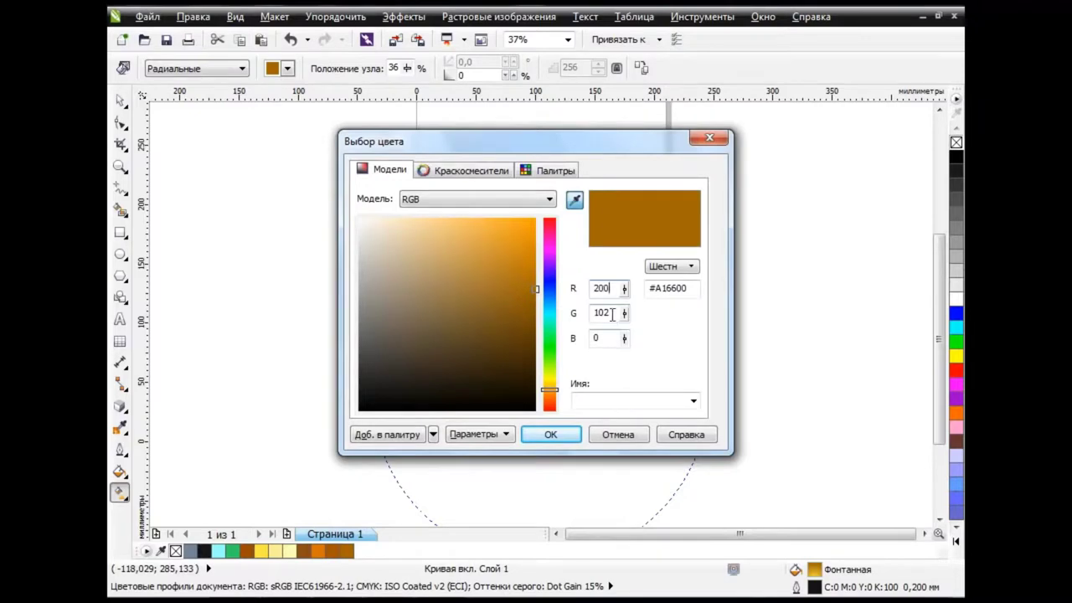
{"action": "key", "text": "Tab"}
{"action": "type", "text": "100"}
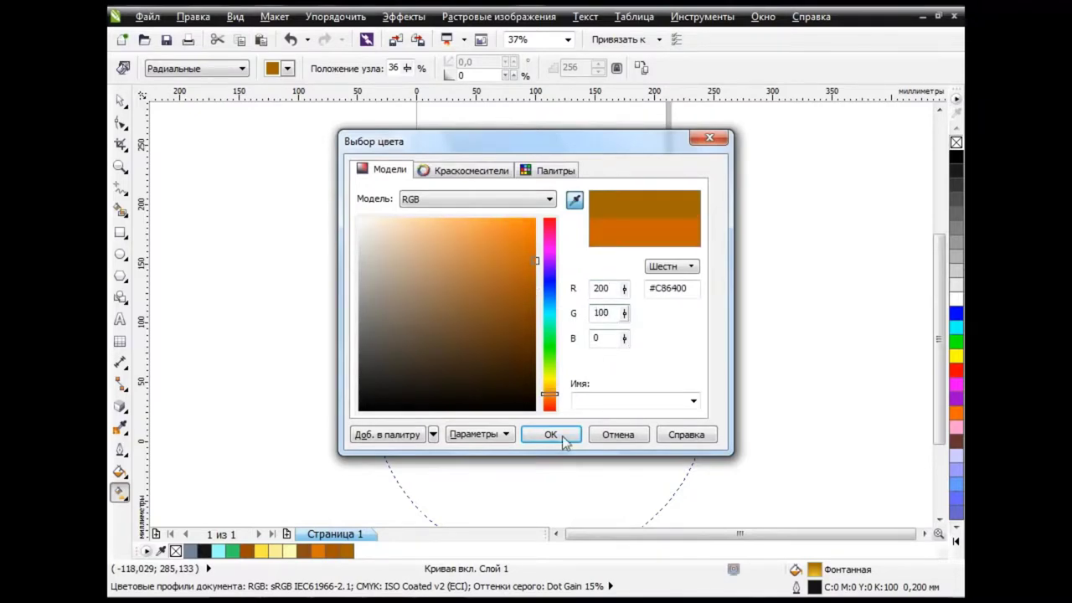
{"action": "left_click", "coordinate": [550, 434]}
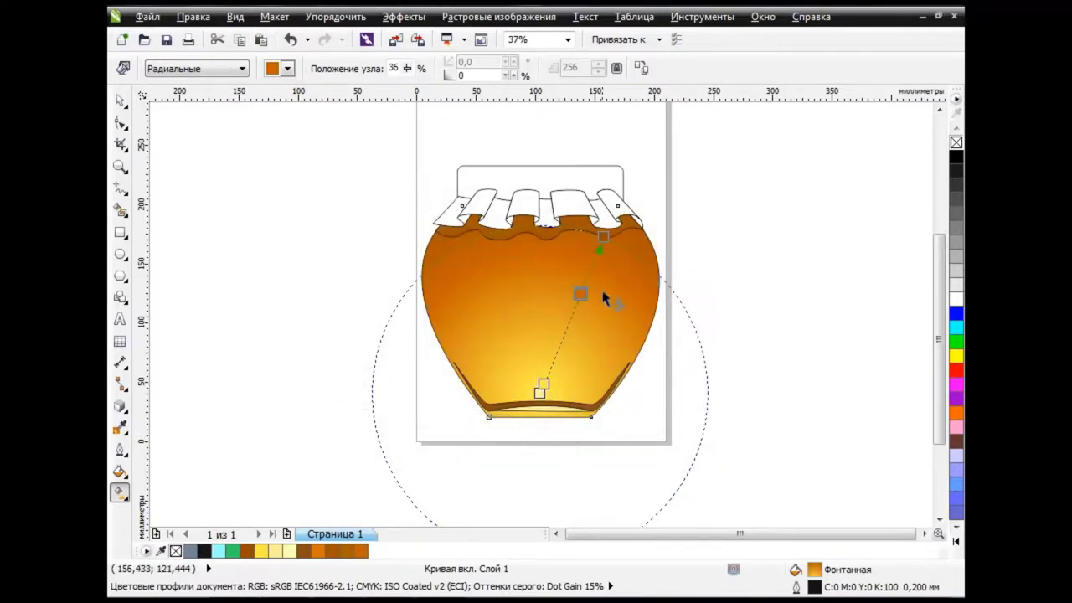
{"action": "left_click", "coordinate": [591, 243]}
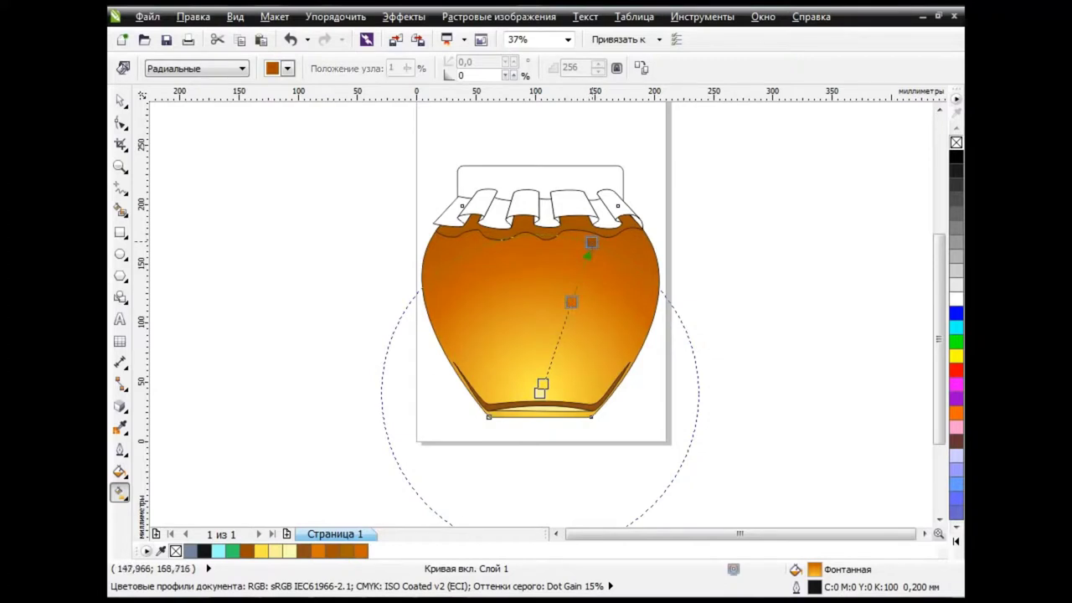
{"action": "key", "text": "space"}
{"action": "key", "text": "space"}
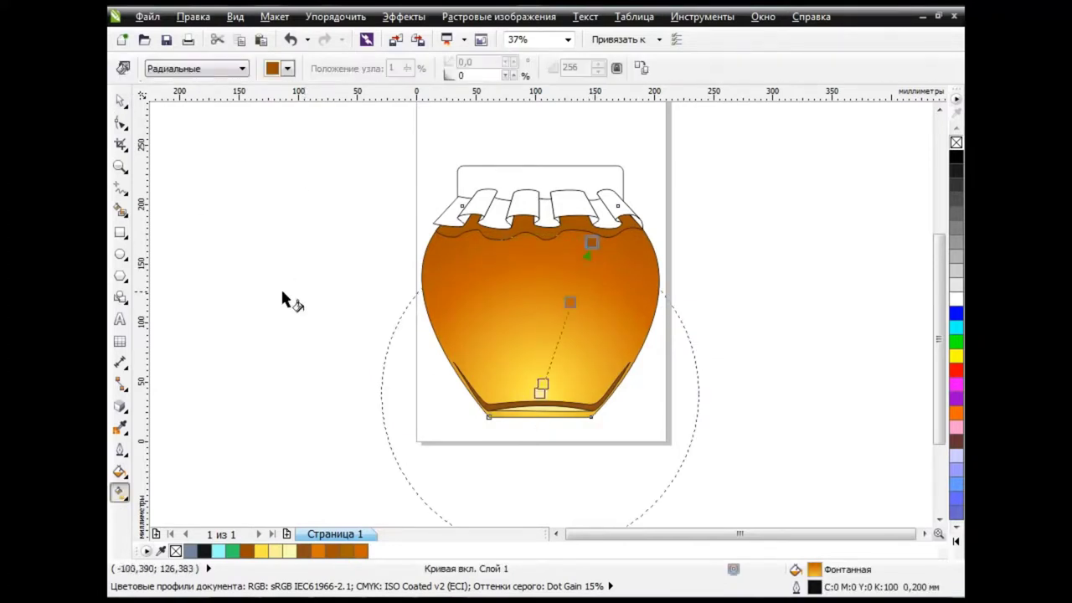
Move a gradient node to about 54% and colour it yellow, RGB 255/230/18.
{"action": "left_click", "coordinate": [545, 374]}
{"action": "left_click_drag", "start_coordinate": [545, 374], "coordinate": [564, 323]}
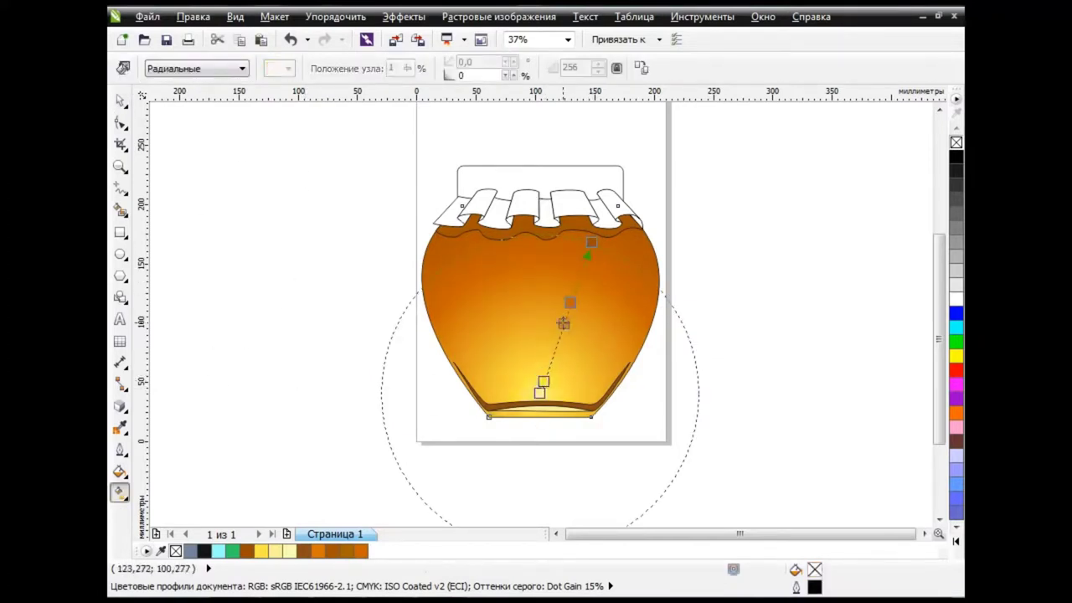
{"action": "left_click", "coordinate": [286, 69]}
{"action": "left_click", "coordinate": [335, 197]}
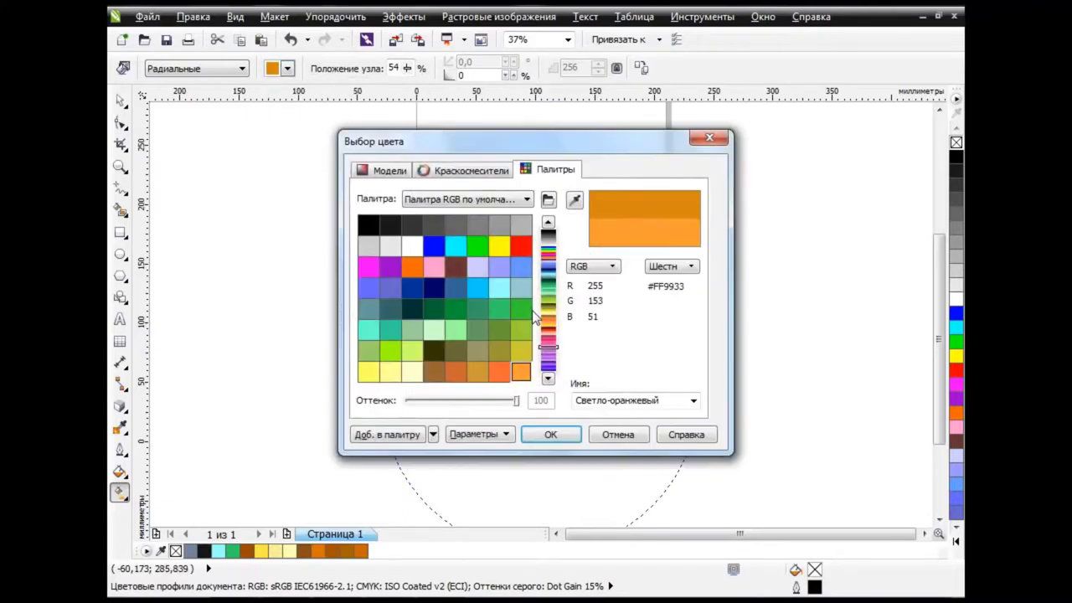
{"action": "left_click", "coordinate": [385, 173]}
{"action": "left_click_drag", "start_coordinate": [617, 288], "coordinate": [577, 292]}
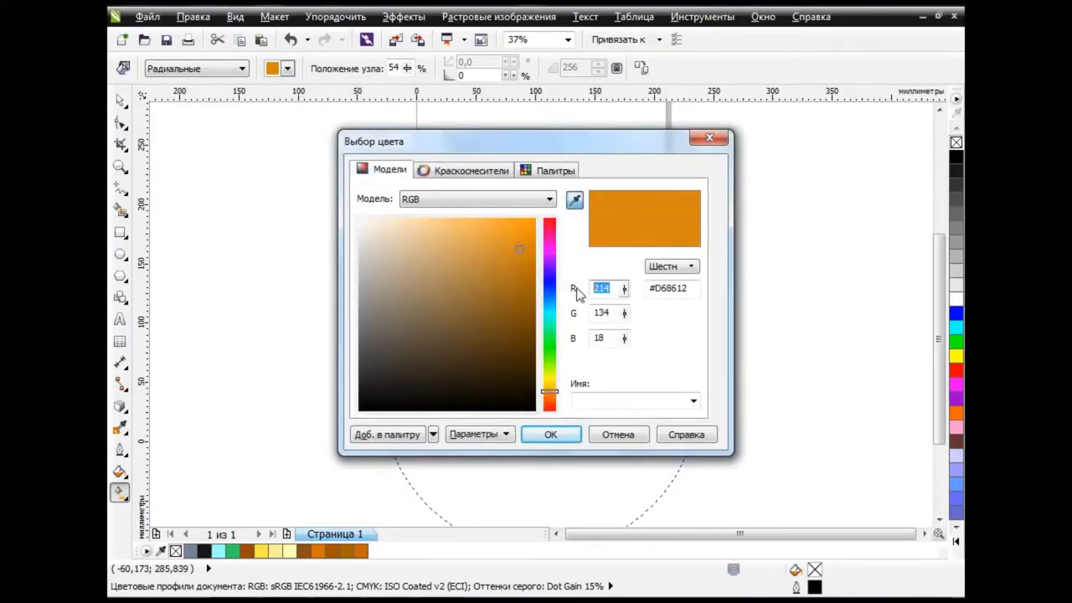
{"action": "double_click", "coordinate": [586, 312]}
{"action": "type", "text": "230"}
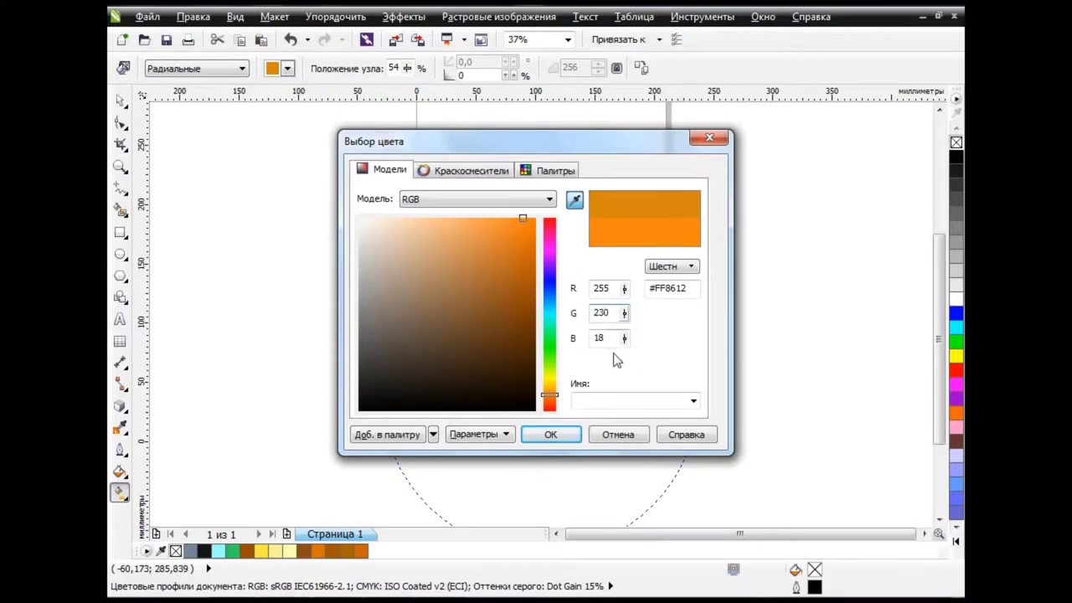
{"action": "key", "text": "Tab"}
{"action": "left_click", "coordinate": [550, 434]}
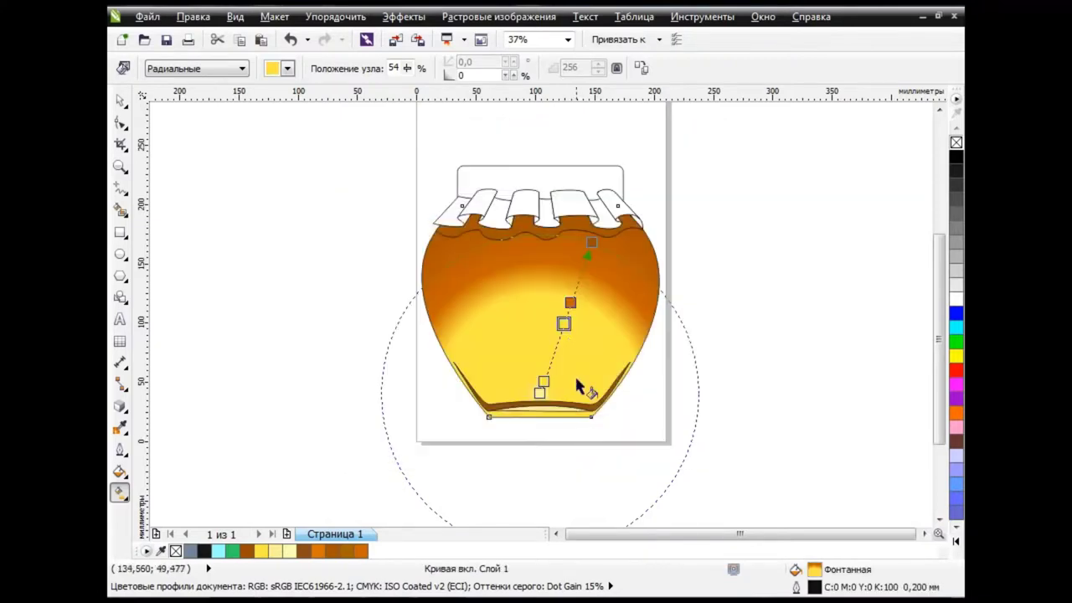
Slide the yellow node down and place the orange node at about 48%.
{"action": "left_click_drag", "start_coordinate": [558, 335], "coordinate": [546, 370]}
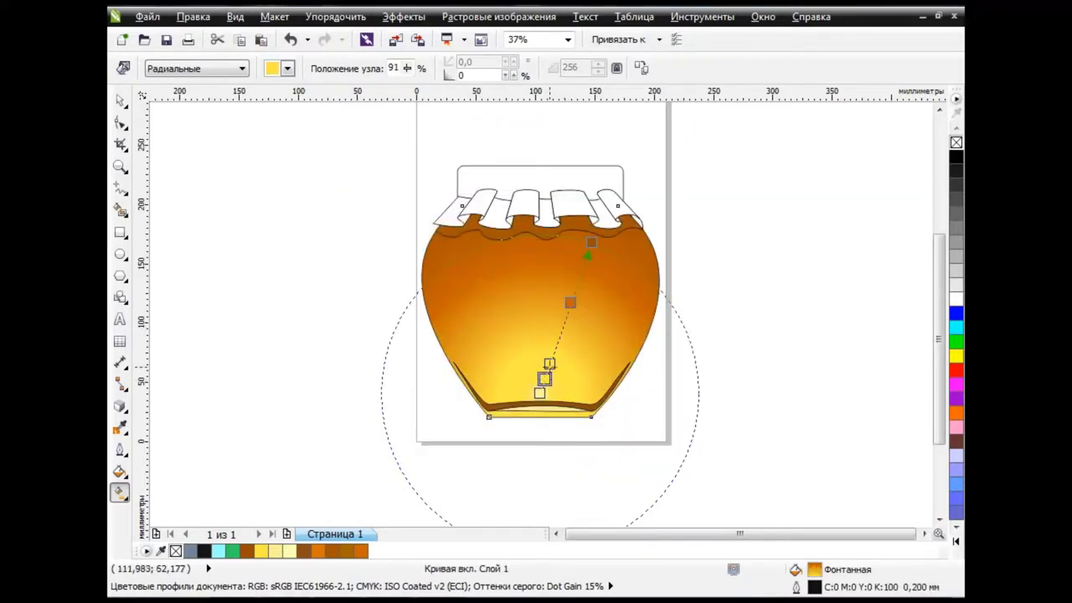
{"action": "left_click_drag", "start_coordinate": [570, 302], "coordinate": [566, 310]}
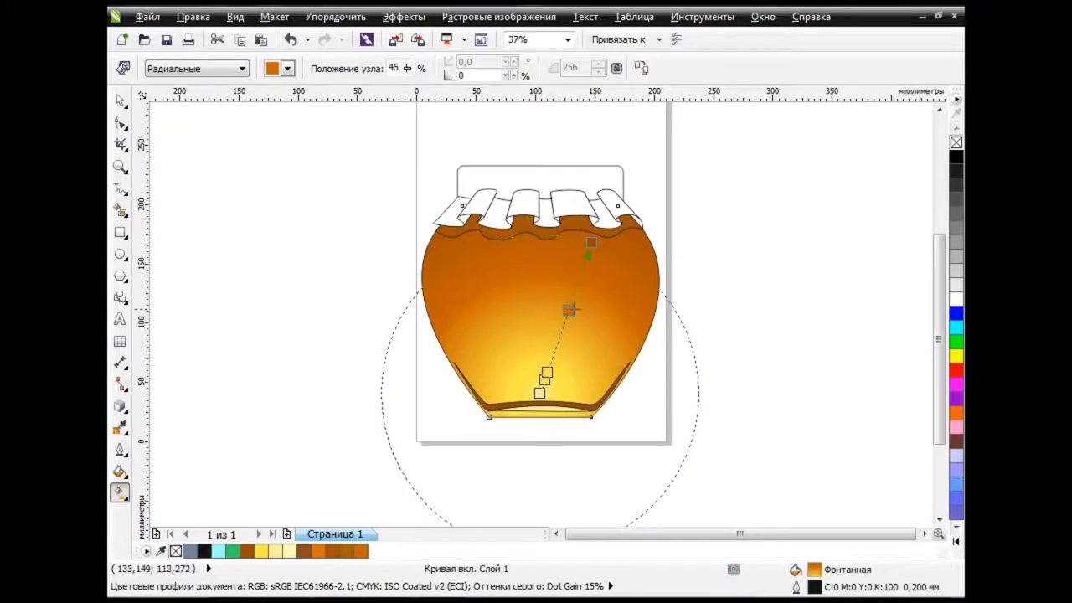
{"action": "left_click", "coordinate": [120, 101]}
{"action": "left_click", "coordinate": [121, 102]}
{"action": "left_click", "coordinate": [321, 321]}
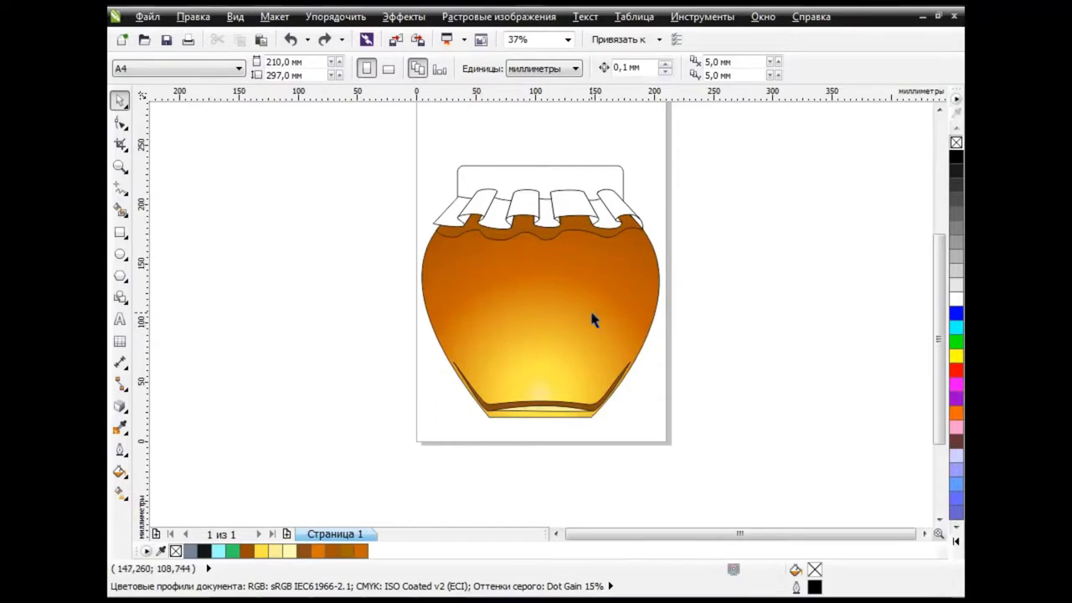
{"action": "key", "text": "F6"}
Draw a tall rectangle beside the jar and convert it to curves.
{"action": "left_click_drag", "start_coordinate": [604, 225], "coordinate": [649, 346]}
{"action": "key", "text": "space"}
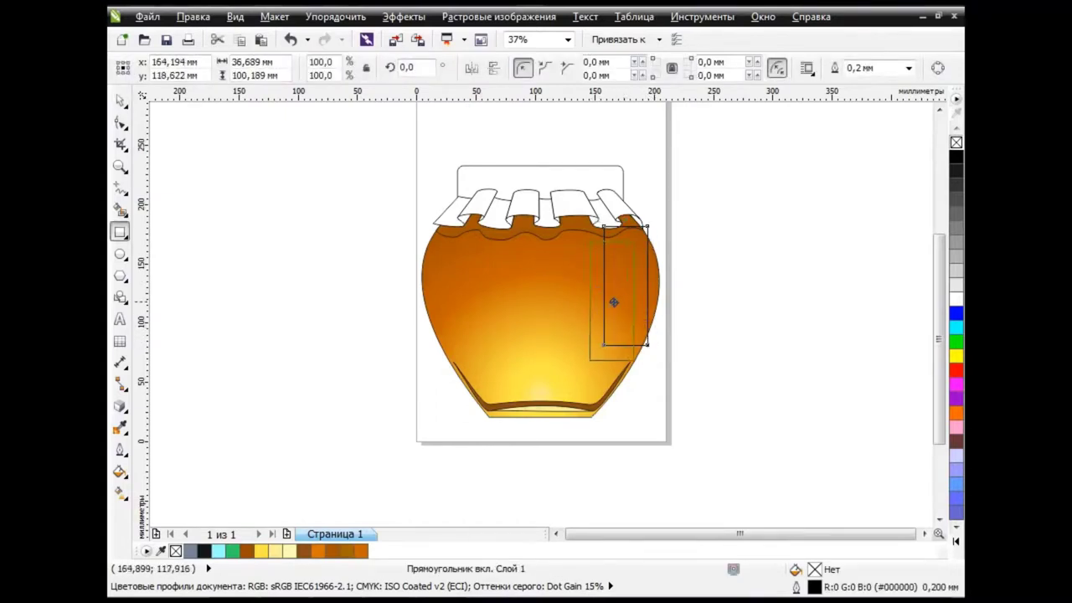
{"action": "left_click_drag", "start_coordinate": [615, 299], "coordinate": [689, 299]}
{"action": "left_click", "coordinate": [939, 68]}
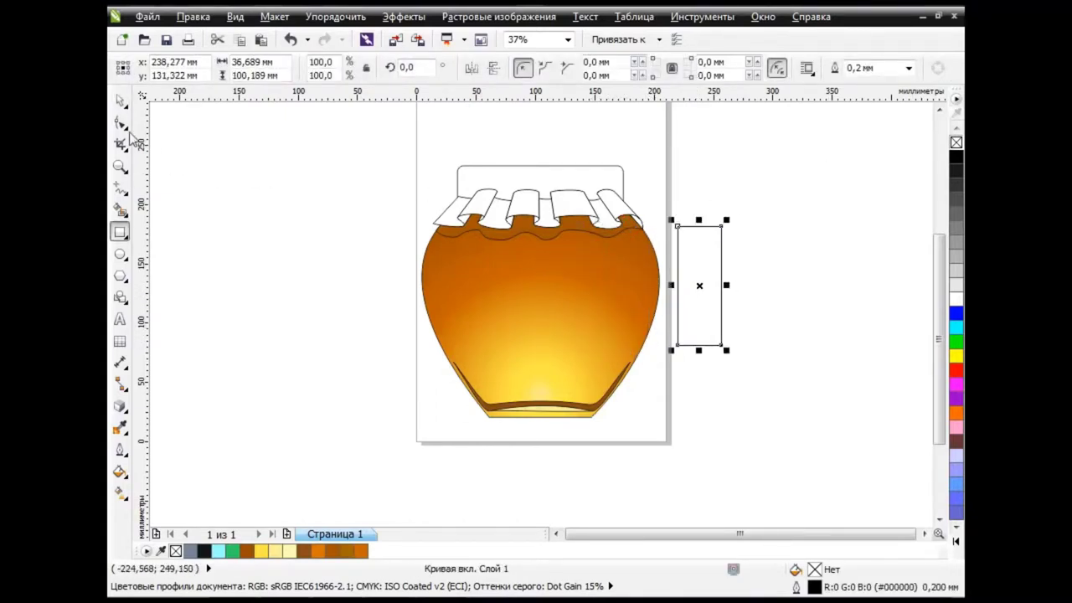
{"action": "left_click", "coordinate": [120, 123]}
Bend the rectangle's sides into a crescent and move it onto the jar's right side.
{"action": "mouse_move", "coordinate": [722, 287]}
{"action": "left_mouse_down"}
{"action": "mouse_move", "coordinate": [737, 280]}
{"action": "mouse_move", "coordinate": [700, 280]}
{"action": "mouse_move", "coordinate": [693, 295]}
{"action": "left_mouse_up"}
{"action": "left_click_drag", "start_coordinate": [721, 344], "coordinate": [716, 345]}
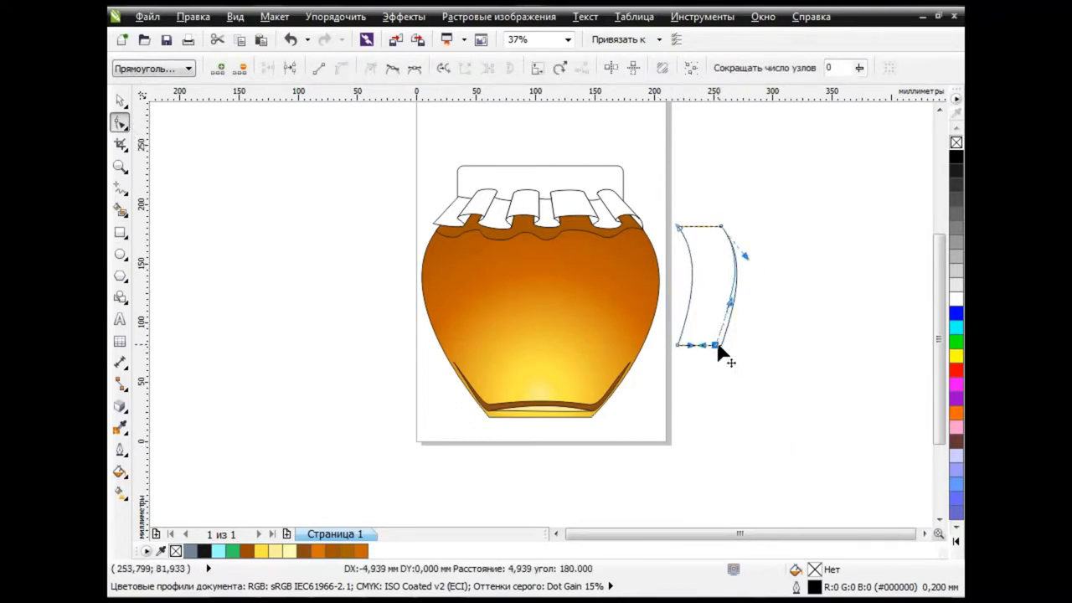
{"action": "left_click_drag", "start_coordinate": [728, 284], "coordinate": [734, 246]}
{"action": "left_click_drag", "start_coordinate": [678, 226], "coordinate": [682, 232]}
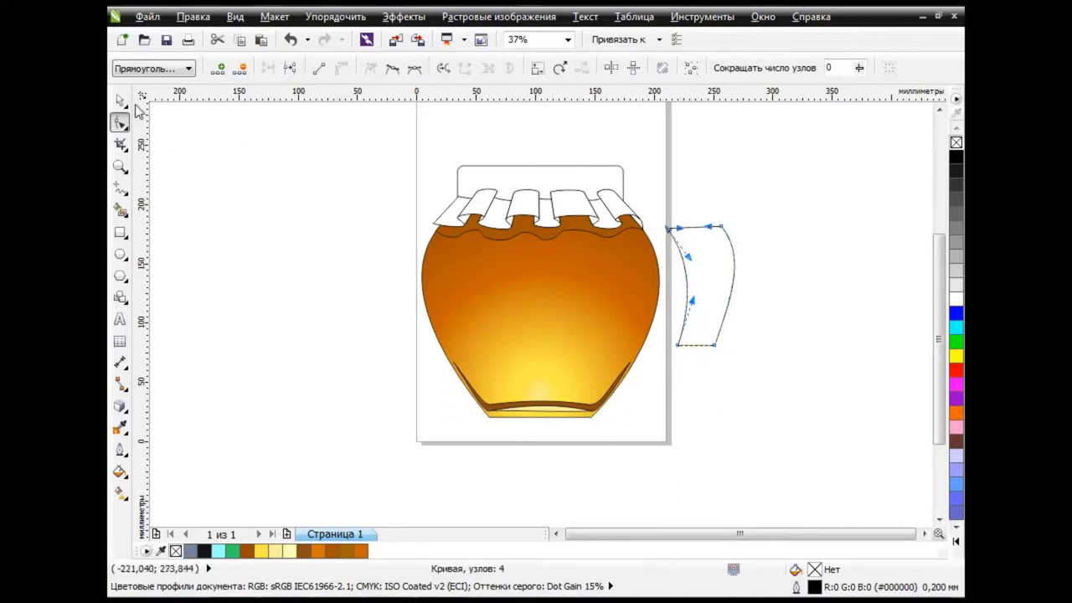
{"action": "key", "text": "space"}
{"action": "mouse_move", "coordinate": [706, 285]}
{"action": "left_mouse_down"}
{"action": "mouse_move", "coordinate": [618, 290]}
{"action": "mouse_move", "coordinate": [651, 296]}
{"action": "left_mouse_up"}
Reshape the crescent's nodes to follow the jar's right edge and round its bottom tip.
{"action": "key", "text": "space"}
{"action": "left_click_drag", "start_coordinate": [634, 349], "coordinate": [653, 318]}
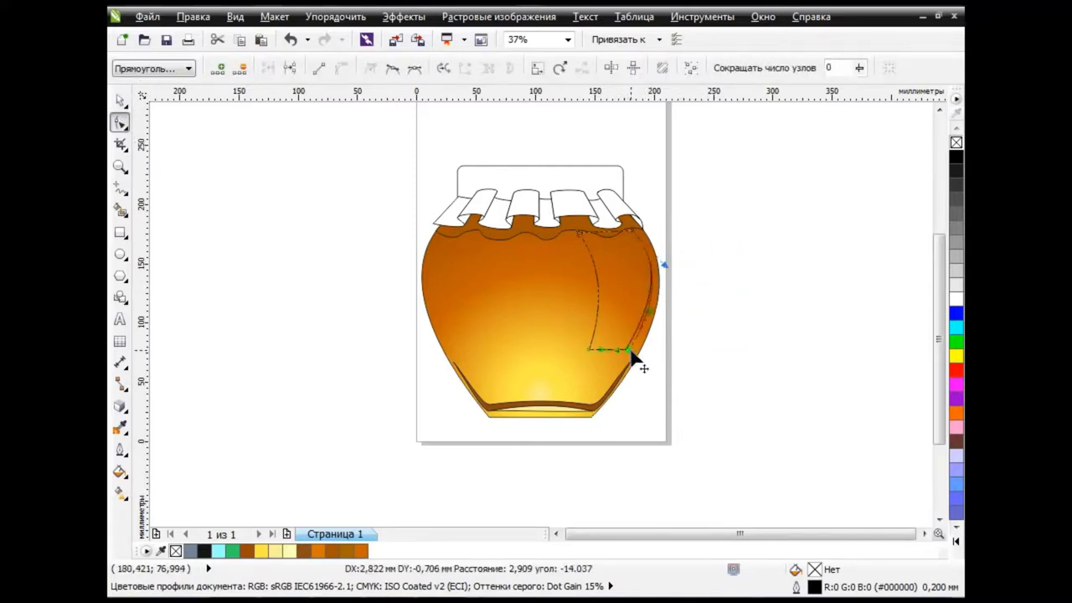
{"action": "left_click_drag", "start_coordinate": [609, 348], "coordinate": [602, 359]}
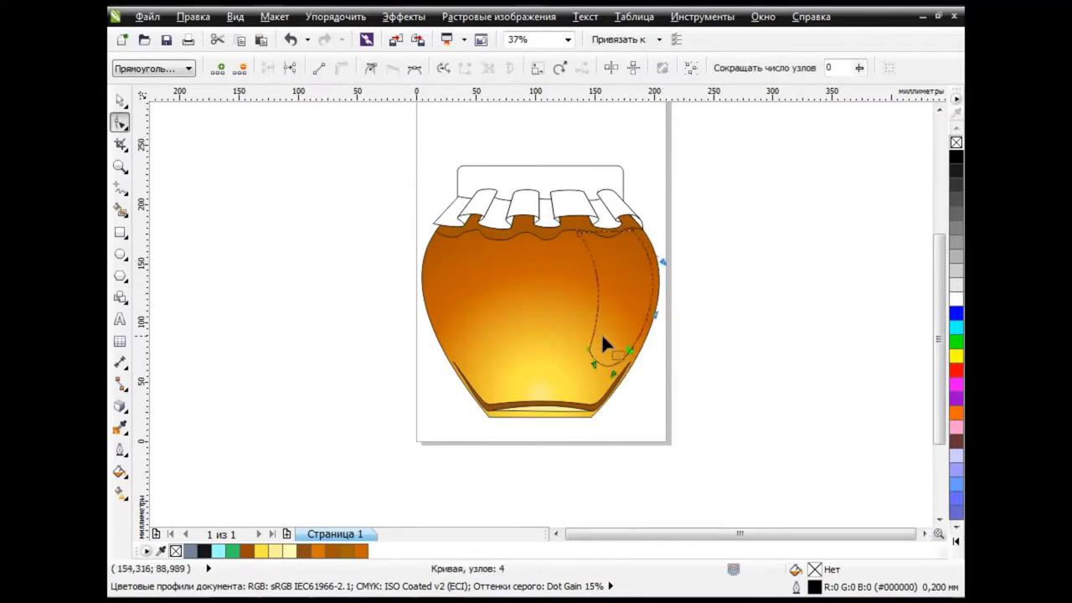
{"action": "left_click_drag", "start_coordinate": [634, 355], "coordinate": [626, 285]}
{"action": "left_click", "coordinate": [588, 350]}
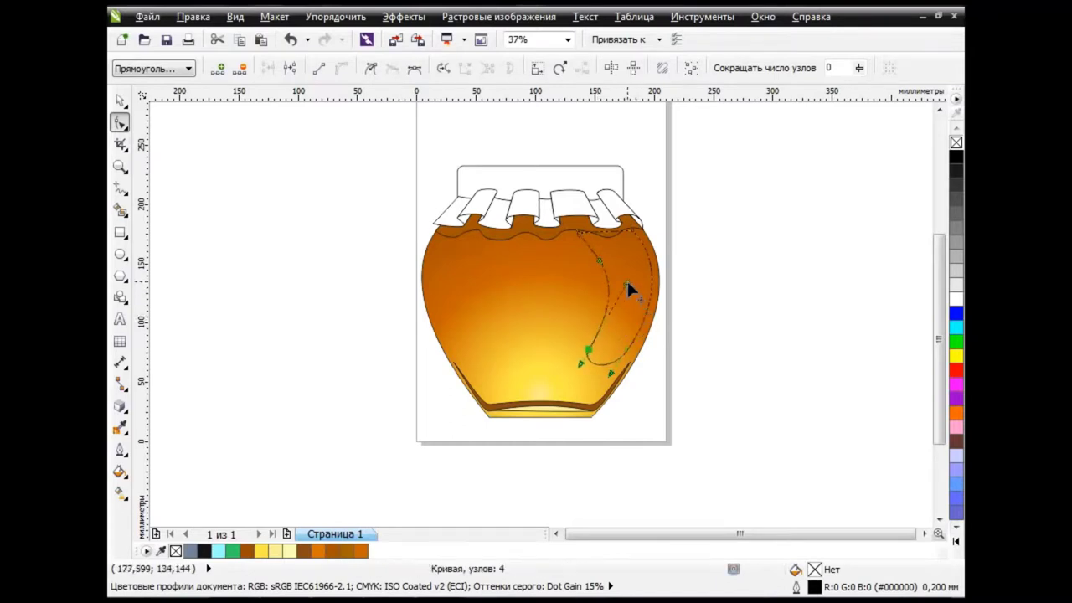
{"action": "key", "text": "space"}
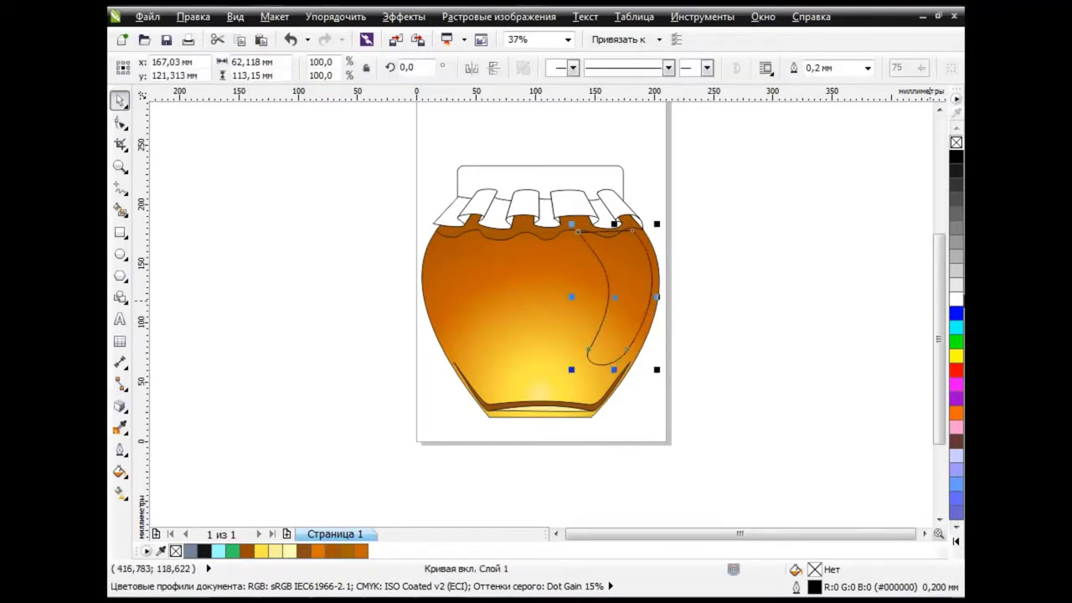
Fill the crescent white and refine its inner curve with the Shape tool.
{"action": "left_click", "coordinate": [955, 298]}
{"action": "left_click", "coordinate": [120, 122]}
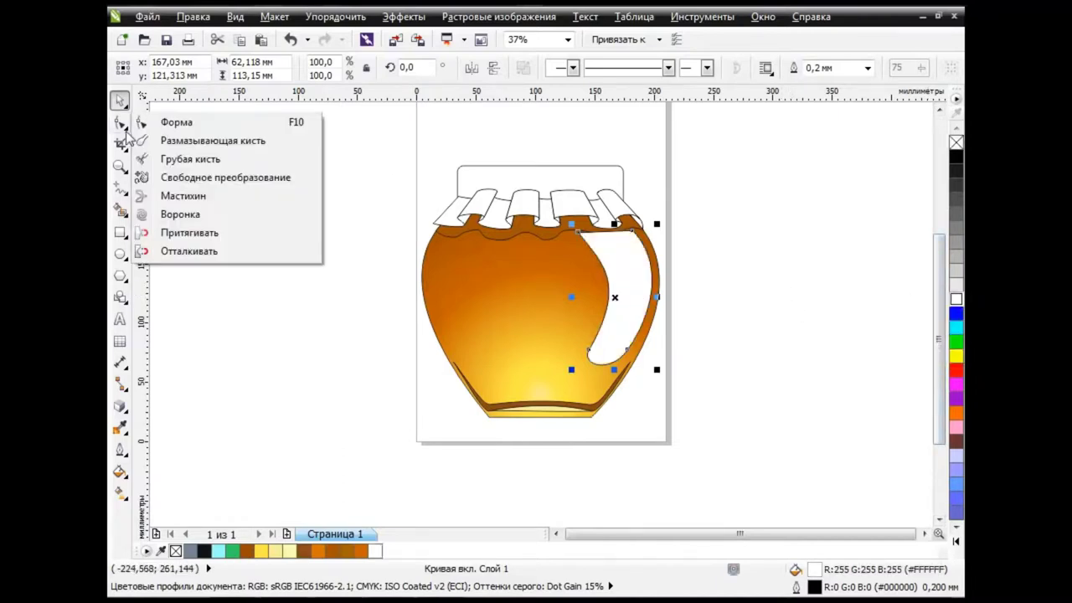
{"action": "left_click", "coordinate": [218, 116]}
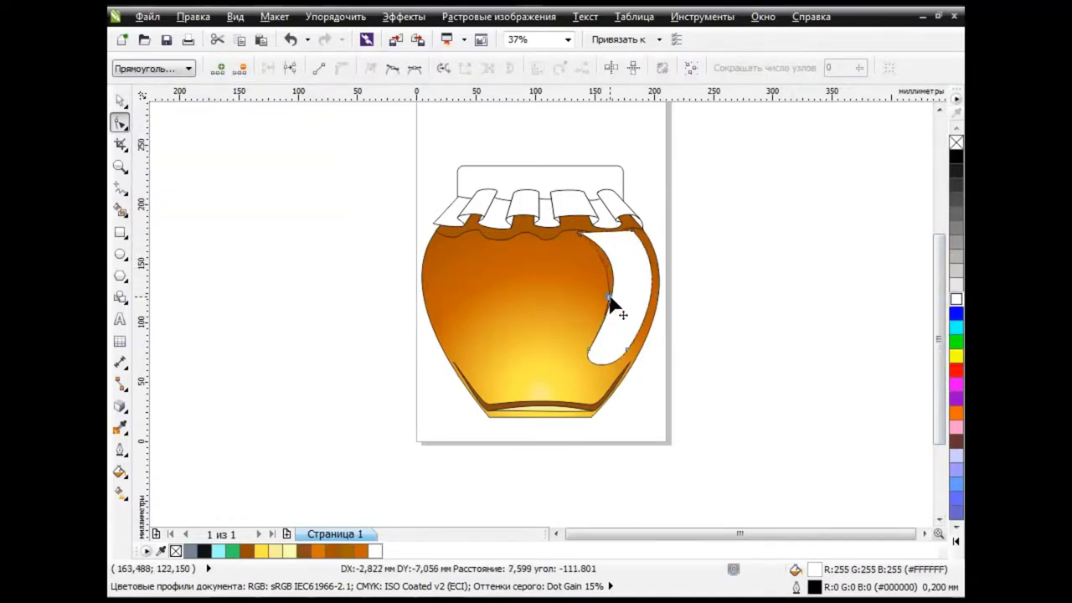
{"action": "left_click_drag", "start_coordinate": [607, 255], "coordinate": [609, 291]}
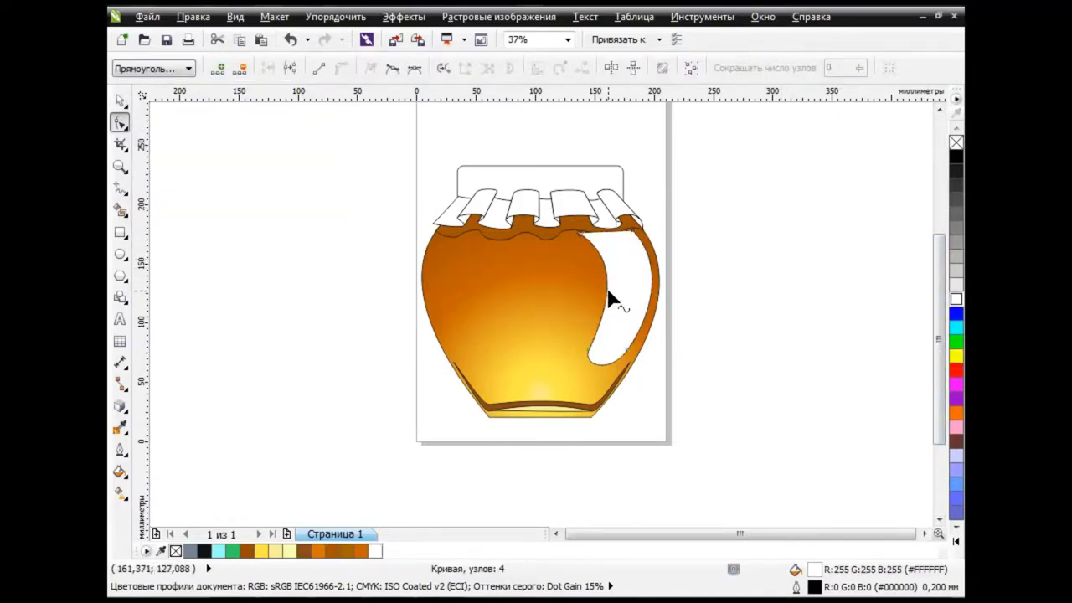
{"action": "left_click", "coordinate": [120, 101]}
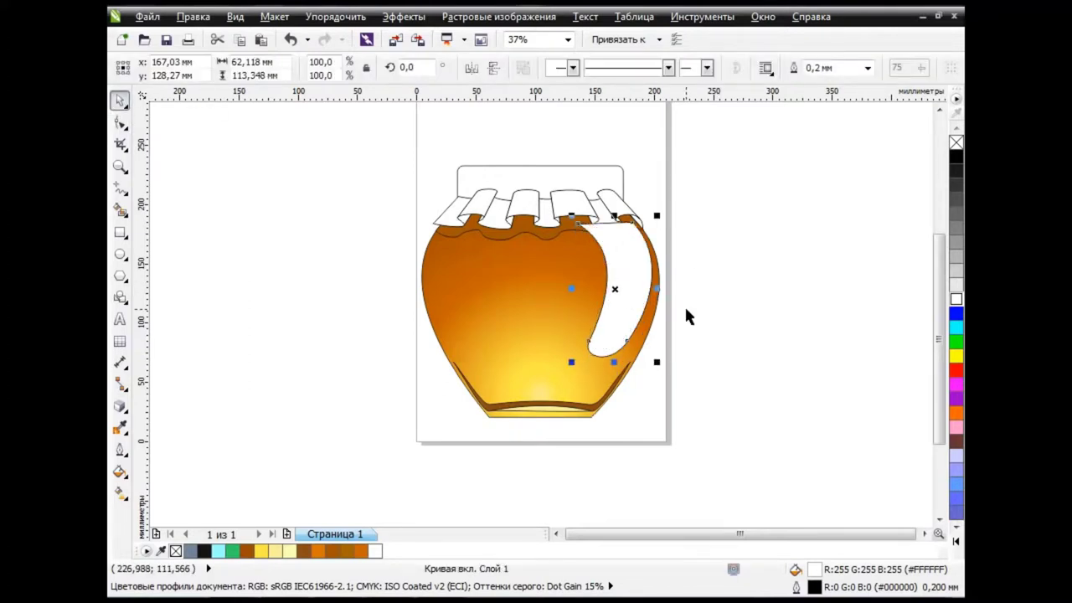
{"action": "left_click", "coordinate": [685, 309]}
Mirror the white crescent horizontally, move it to the jar's left side, and resize it.
{"action": "left_click", "coordinate": [634, 280]}
{"action": "left_click", "coordinate": [472, 67]}
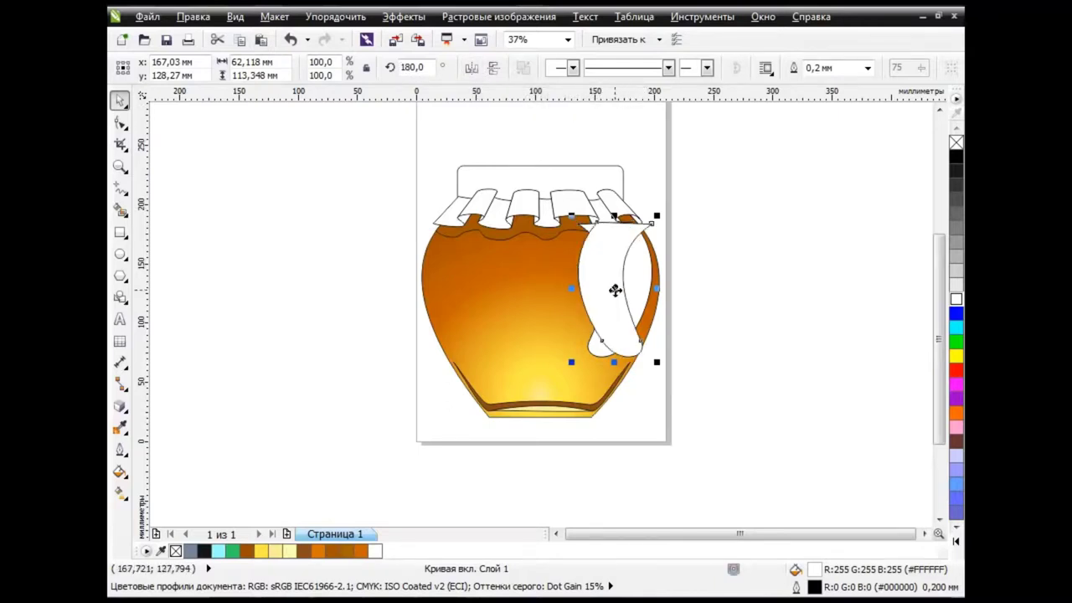
{"action": "left_click_drag", "start_coordinate": [615, 289], "coordinate": [466, 294]}
{"action": "left_click_drag", "start_coordinate": [466, 366], "coordinate": [467, 334]}
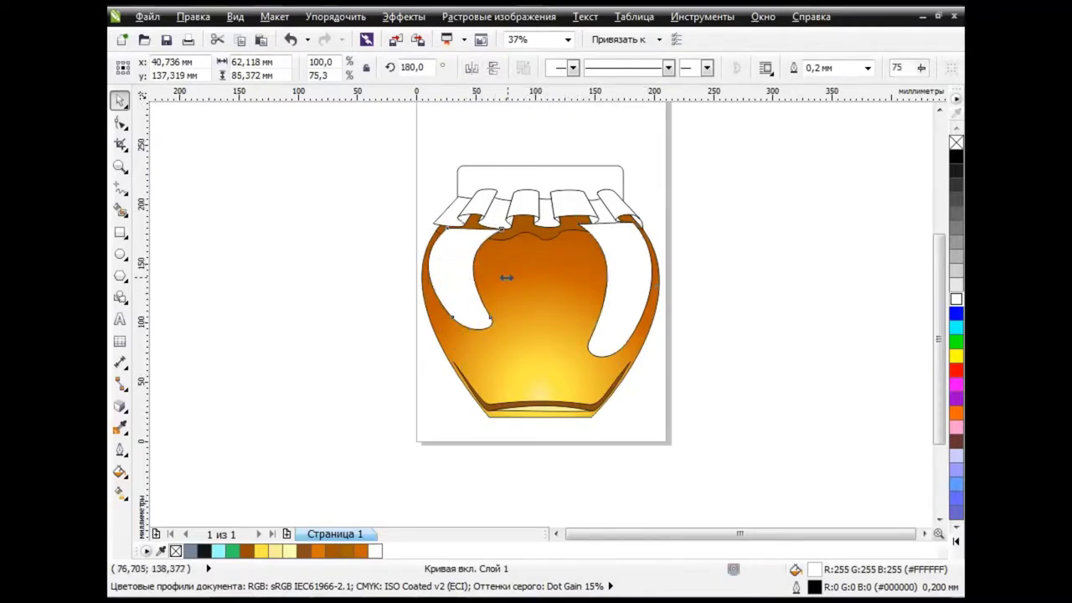
{"action": "mouse_move", "coordinate": [507, 279]}
{"action": "left_mouse_down"}
{"action": "mouse_move", "coordinate": [457, 279]}
{"action": "mouse_move", "coordinate": [453, 292]}
{"action": "left_mouse_up"}
{"action": "left_click_drag", "start_coordinate": [452, 234], "coordinate": [454, 223]}
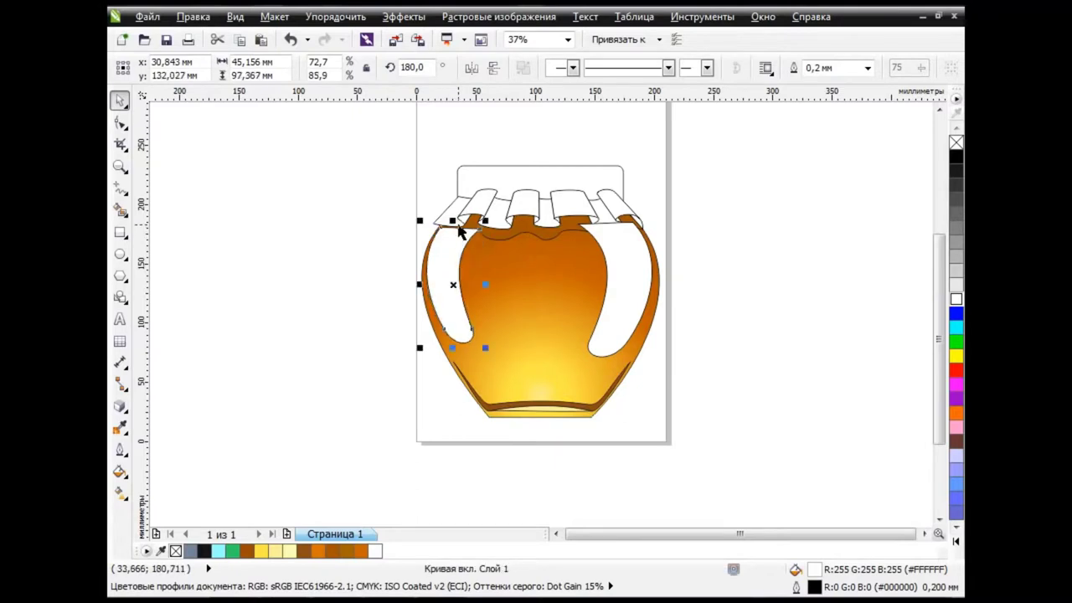
{"action": "left_click_drag", "start_coordinate": [452, 294], "coordinate": [453, 288]}
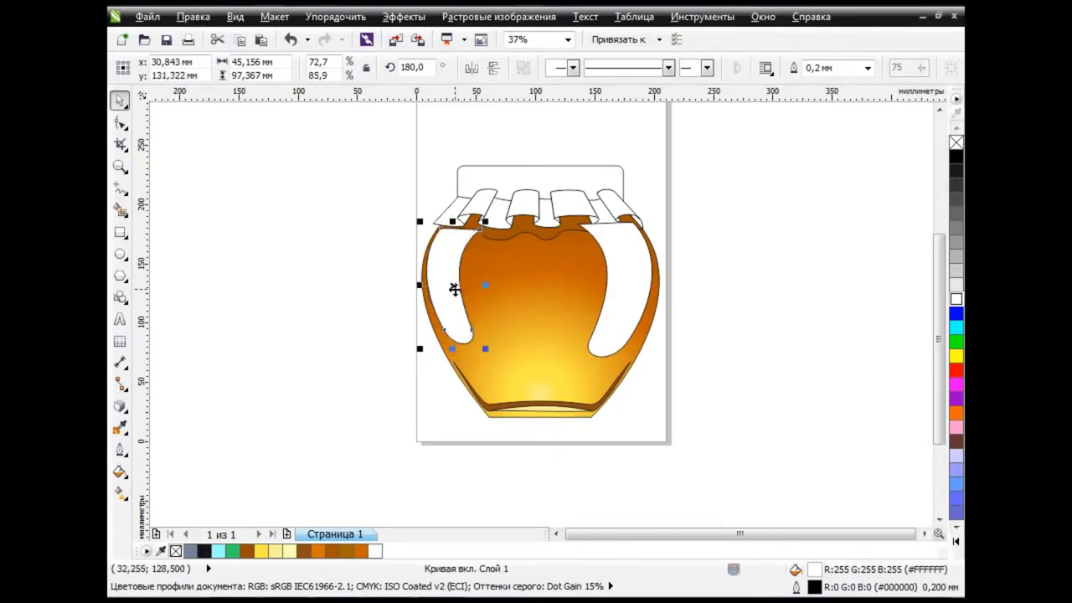
Marquee-select the lid and cloth pieces together.
{"action": "left_click", "coordinate": [294, 217]}
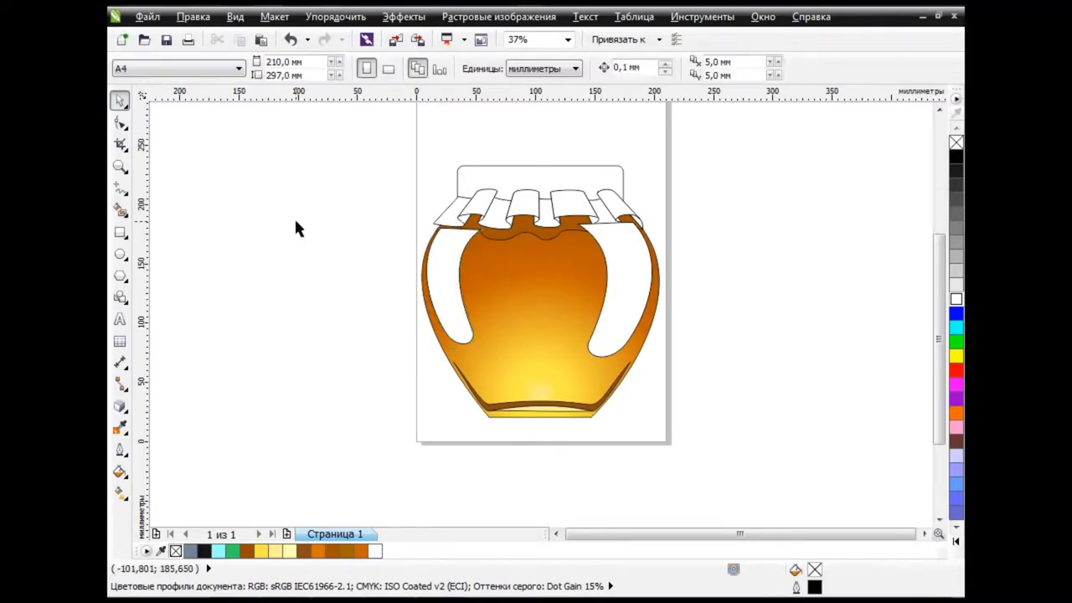
{"action": "left_click_drag", "start_coordinate": [383, 162], "coordinate": [685, 249]}
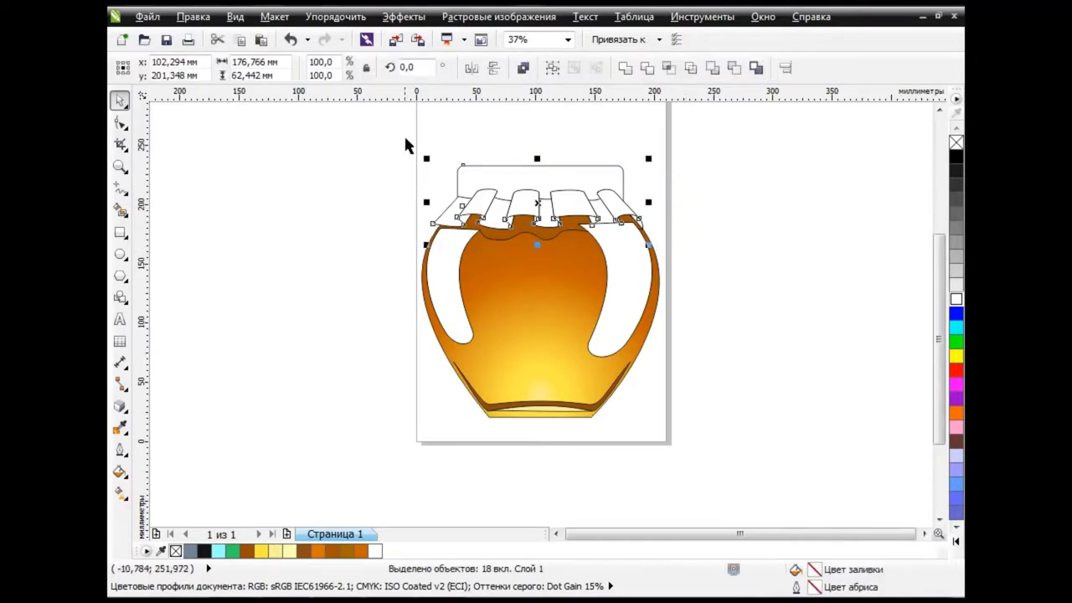
{"action": "left_click", "coordinate": [513, 250]}
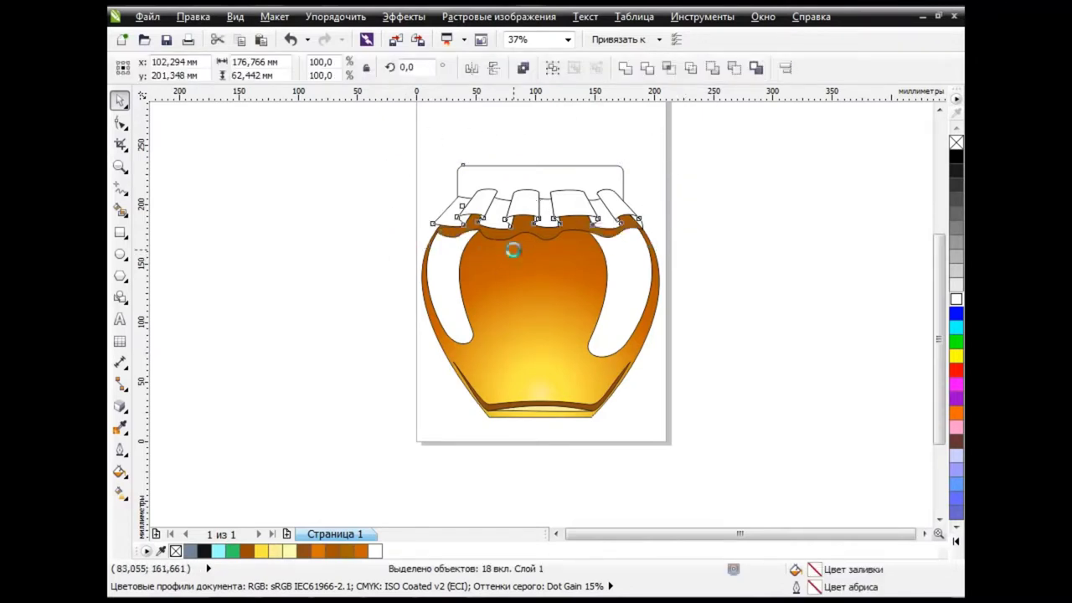
Give the right white highlight a linear transparency fade with midpoint 22.
{"action": "left_click", "coordinate": [736, 248]}
{"action": "left_click", "coordinate": [644, 287]}
{"action": "left_click", "coordinate": [127, 413]}
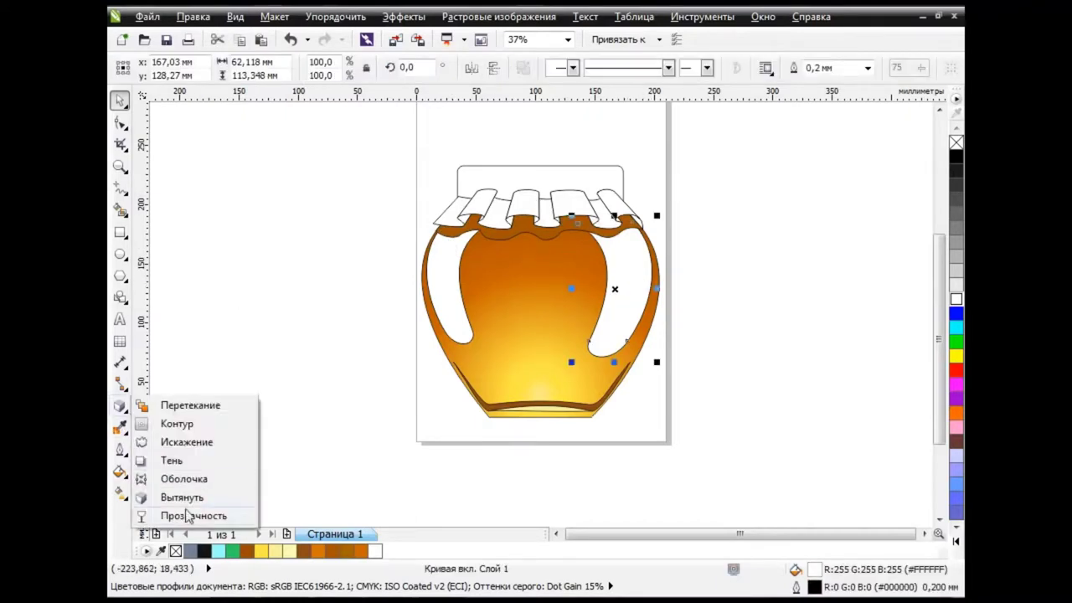
{"action": "left_click", "coordinate": [180, 516]}
{"action": "left_click_drag", "start_coordinate": [372, 245], "coordinate": [453, 286]}
{"action": "left_click", "coordinate": [290, 39]}
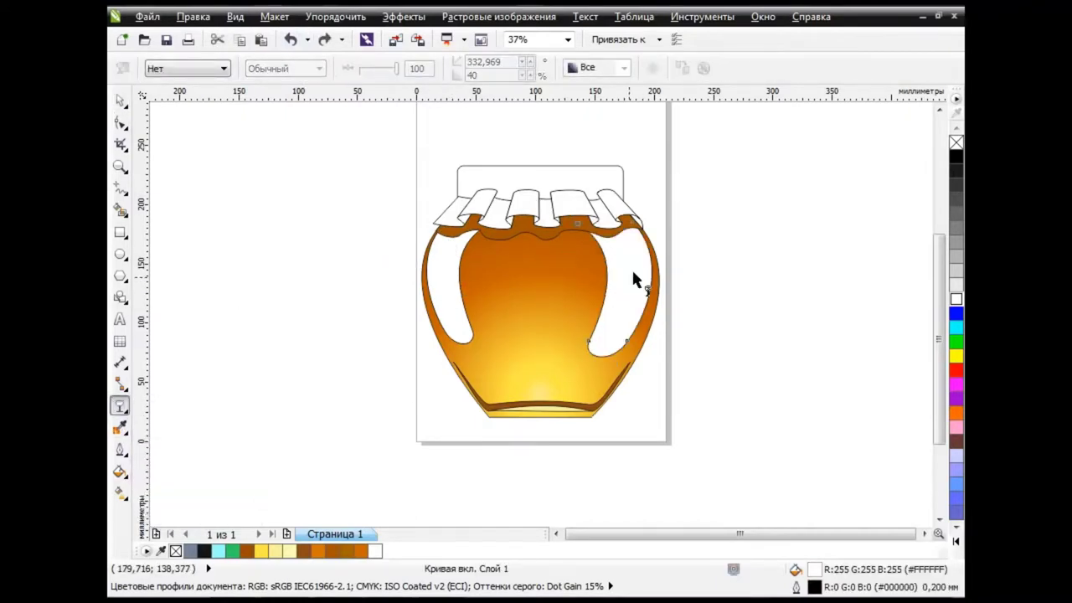
{"action": "mouse_move", "coordinate": [591, 287]}
{"action": "left_mouse_down"}
{"action": "mouse_move", "coordinate": [689, 238]}
{"action": "mouse_move", "coordinate": [674, 257]}
{"action": "mouse_move", "coordinate": [537, 308]}
{"action": "left_mouse_up"}
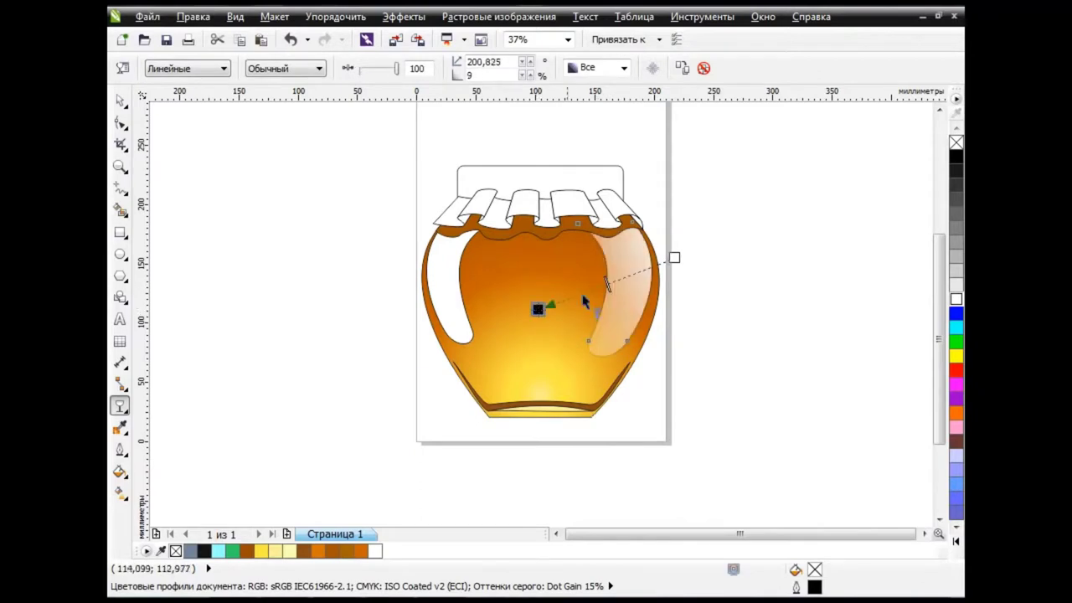
{"action": "left_click_drag", "start_coordinate": [674, 257], "coordinate": [685, 249]}
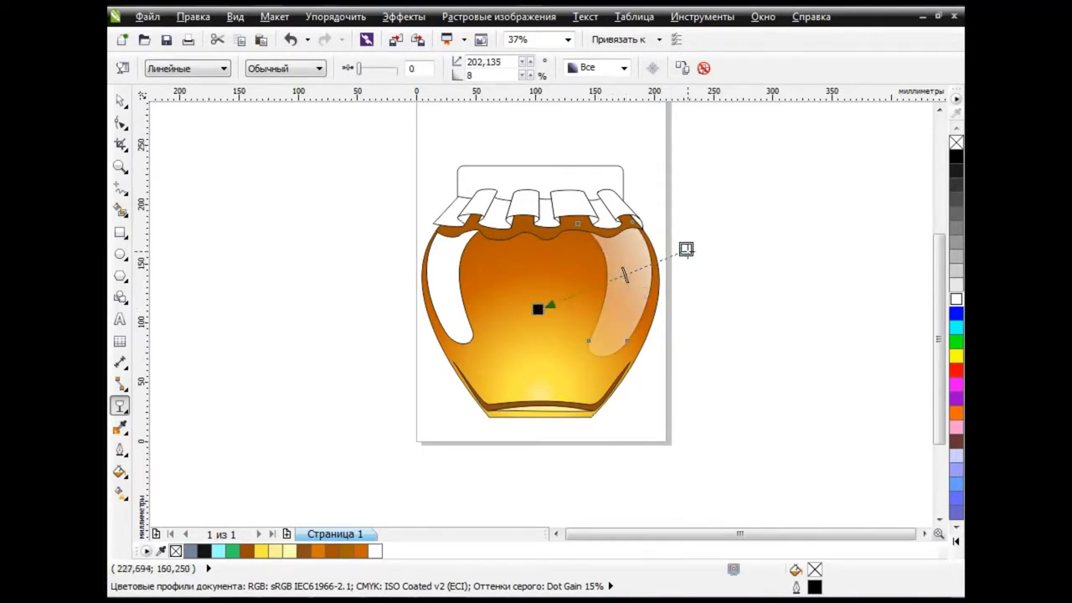
{"action": "left_click_drag", "start_coordinate": [358, 70], "coordinate": [365, 71]}
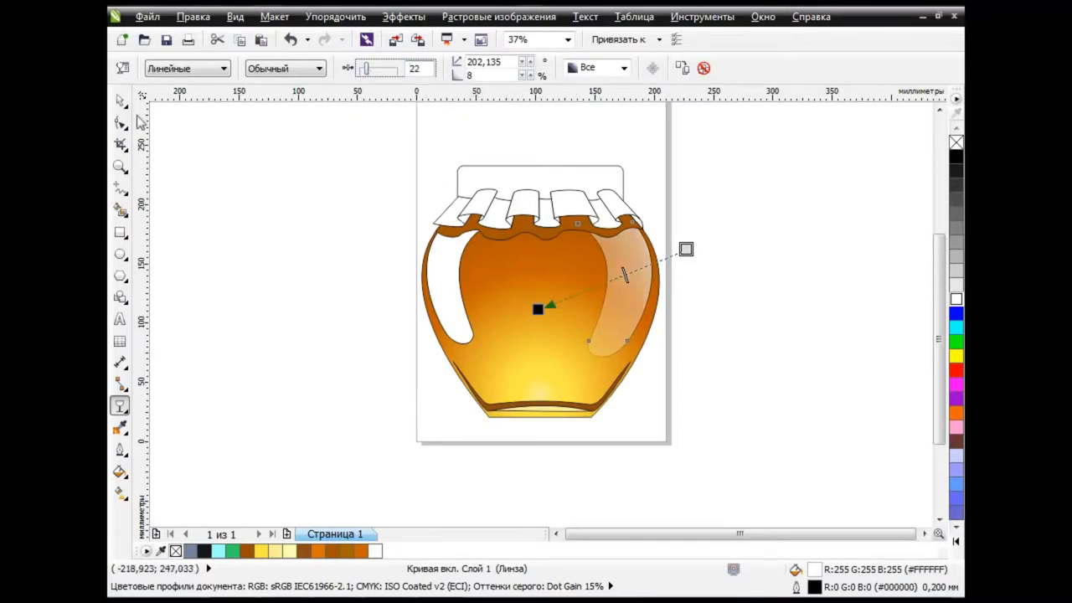
Apply a linear transparency fade across the left white highlight toward the jar centre.
{"action": "left_click", "coordinate": [438, 276]}
{"action": "left_click_drag", "start_coordinate": [369, 242], "coordinate": [476, 306]}
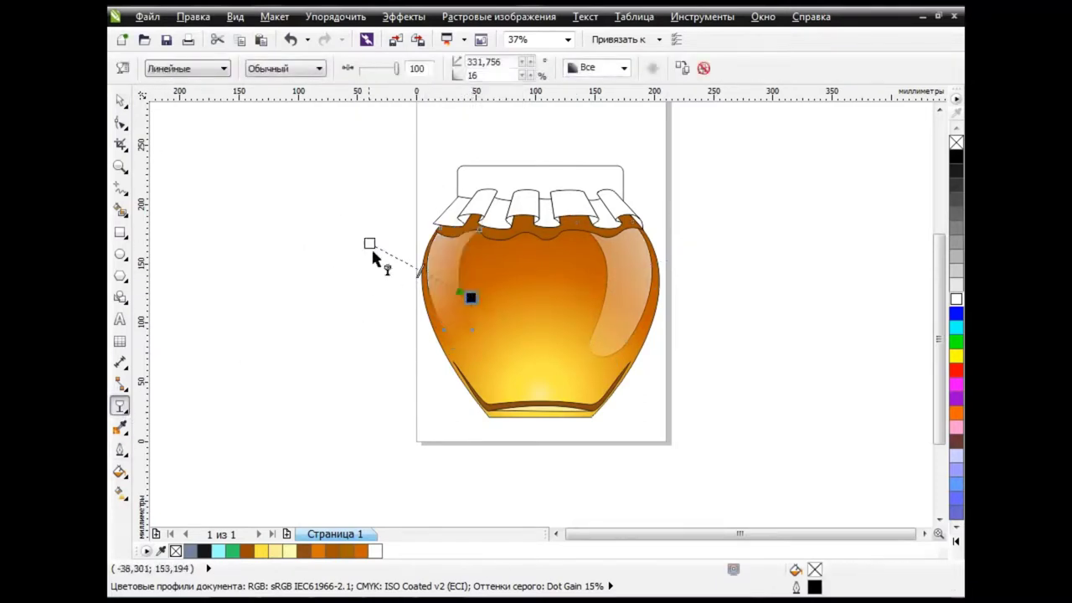
{"action": "left_click_drag", "start_coordinate": [369, 243], "coordinate": [359, 242]}
{"action": "left_click_drag", "start_coordinate": [470, 297], "coordinate": [495, 298]}
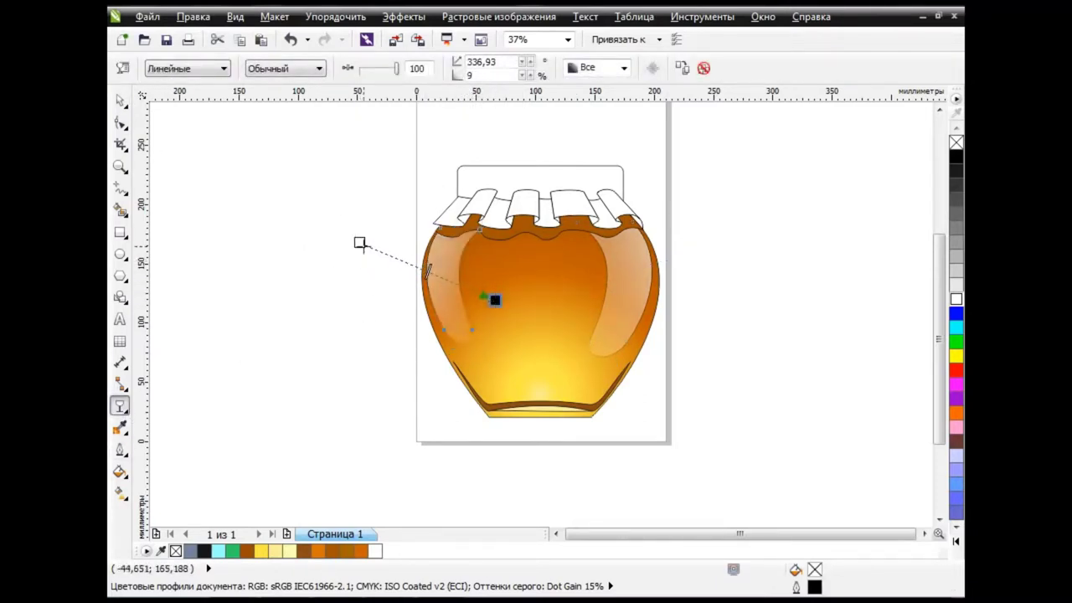
{"action": "left_click_drag", "start_coordinate": [360, 242], "coordinate": [377, 251]}
{"action": "left_click", "coordinate": [359, 72]}
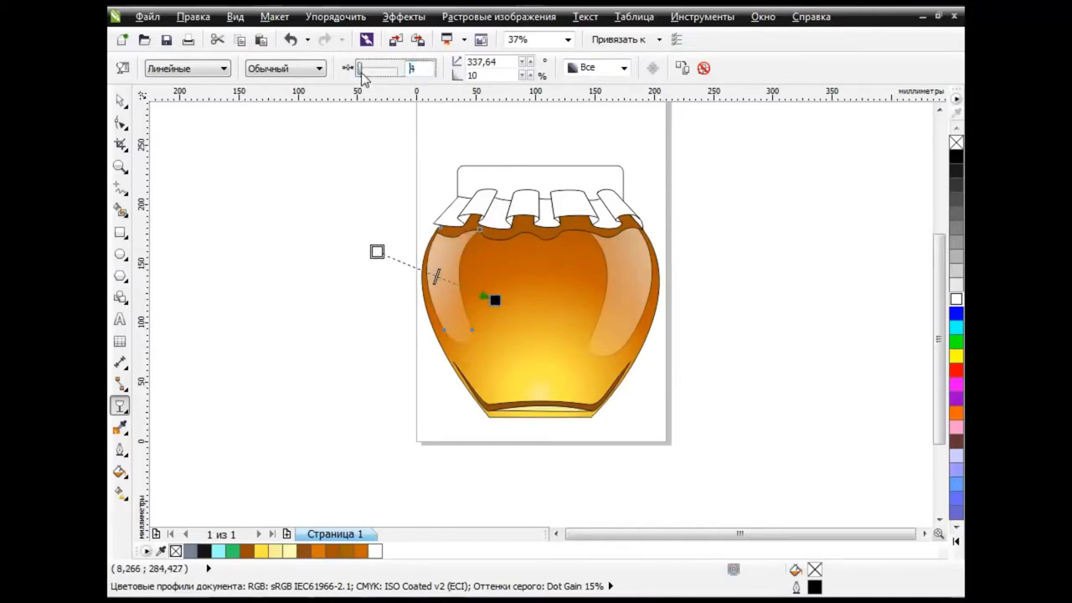
{"action": "key", "text": "space"}
Remove the outline from the left highlight shape.
{"action": "left_click", "coordinate": [342, 295]}
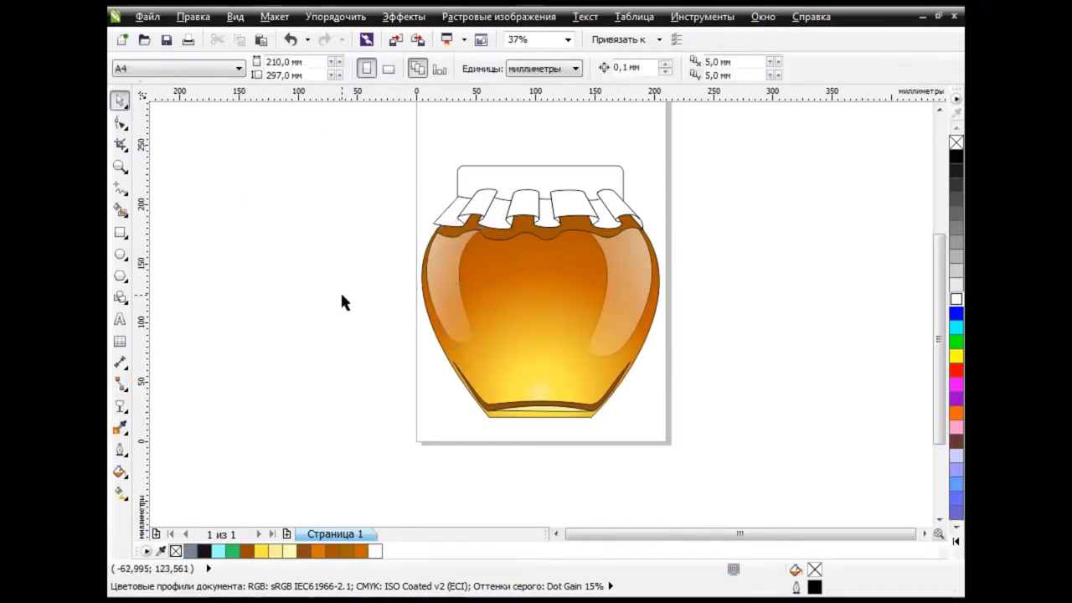
{"action": "left_click", "coordinate": [637, 289]}
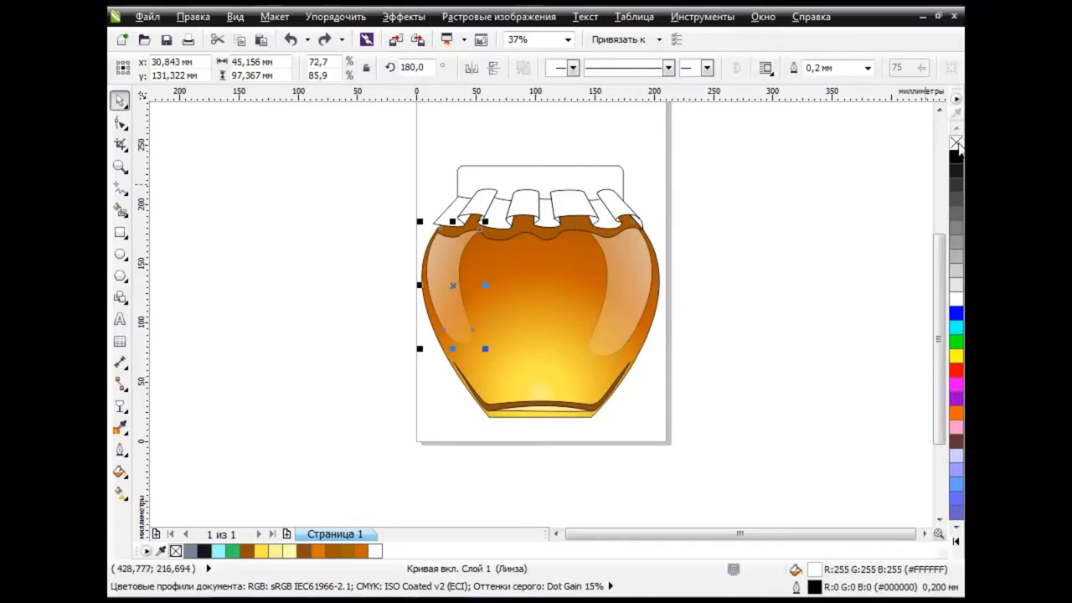
{"action": "left_click", "coordinate": [635, 284]}
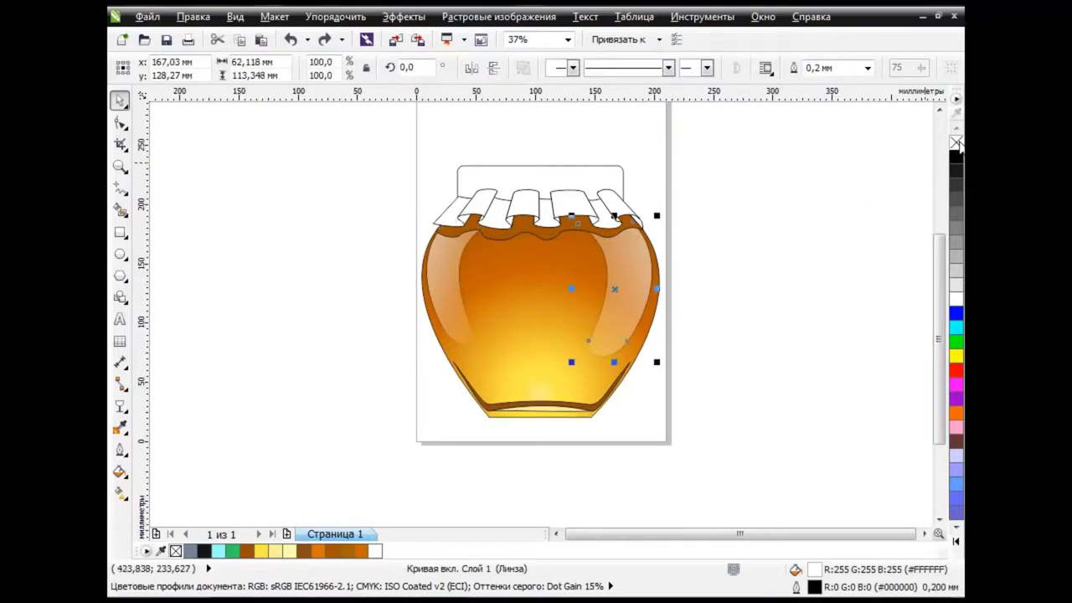
{"action": "left_click", "coordinate": [439, 291]}
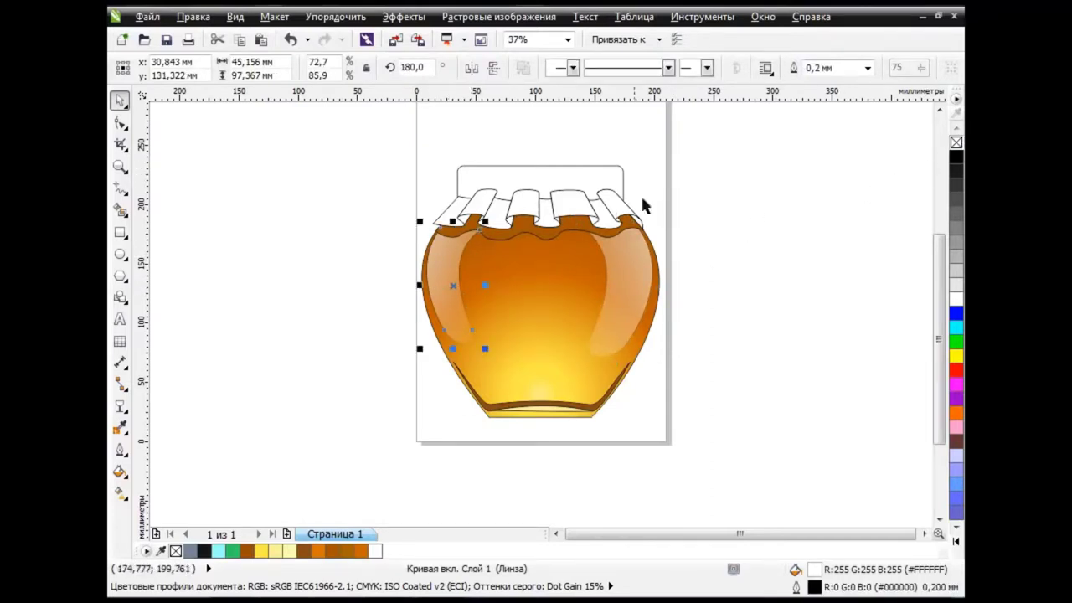
{"action": "right_click", "coordinate": [956, 145]}
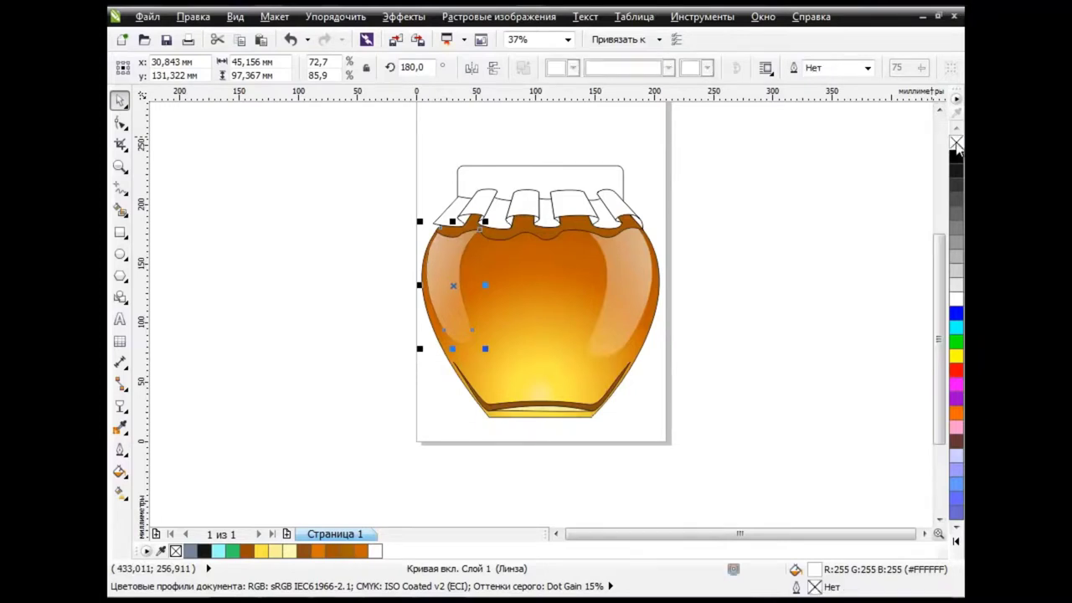
{"action": "left_click", "coordinate": [738, 321]}
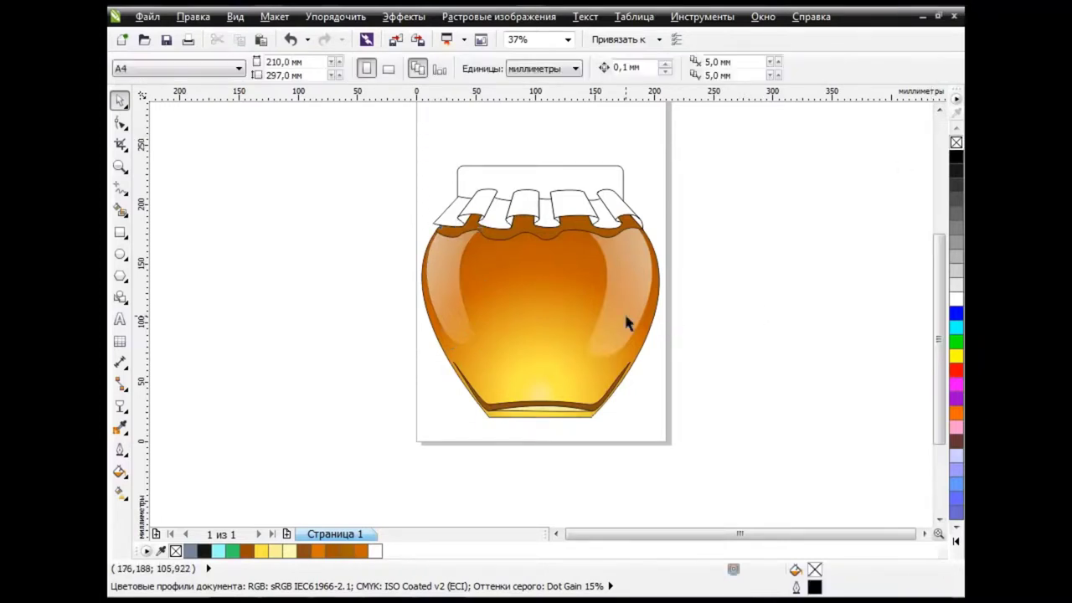
Save the drawing and zoom in on the lid.
{"action": "scroll", "coordinate": [720, 314], "scroll_direction": "up", "scroll_amount": 1}
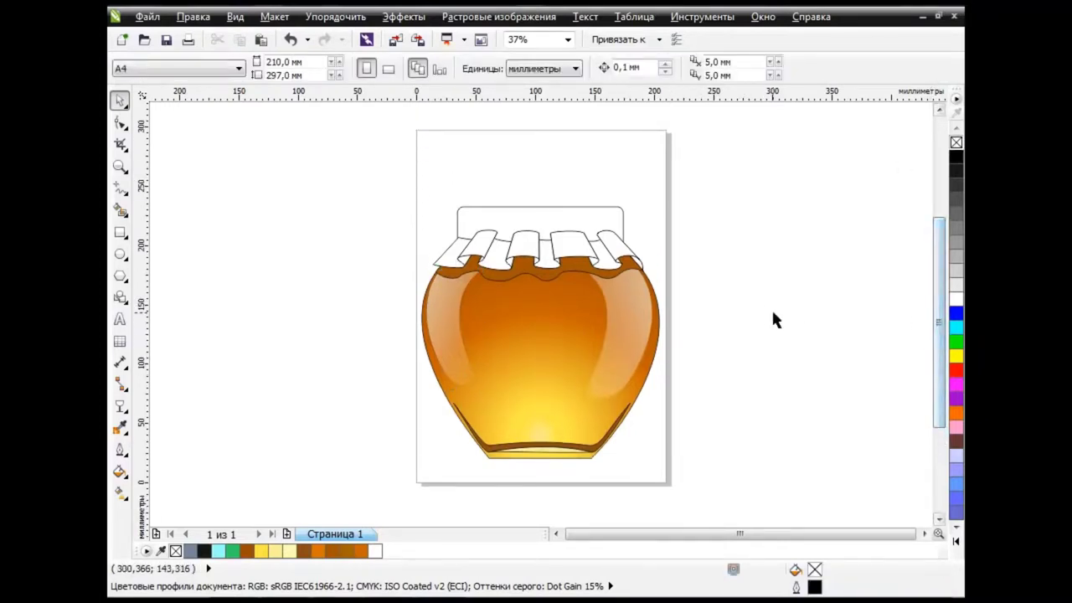
{"action": "key", "text": "ctrl+s"}
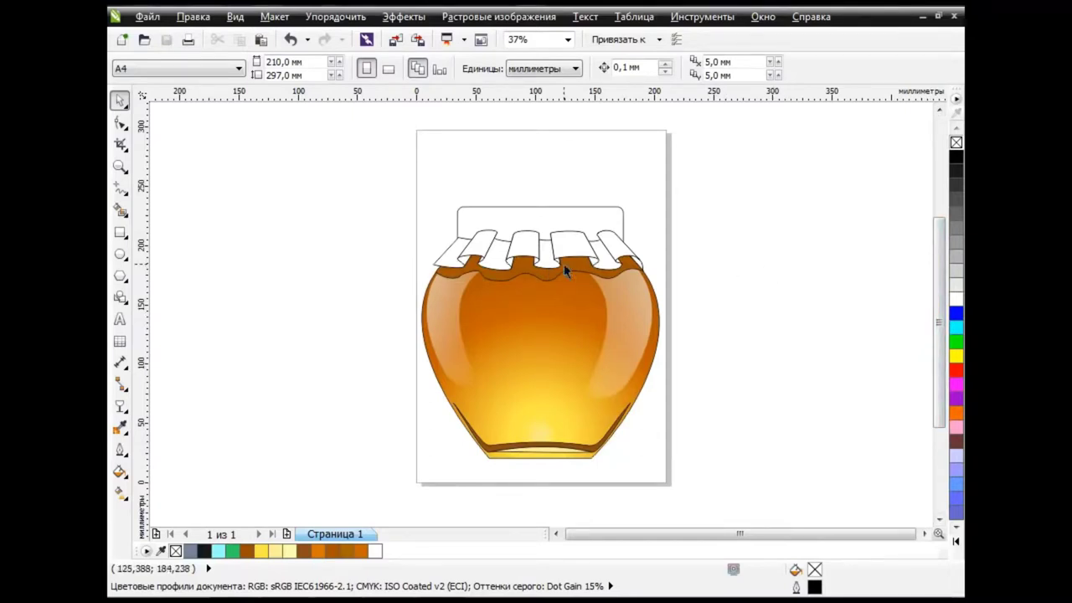
{"action": "scroll", "coordinate": [553, 266], "scroll_direction": "up", "scroll_amount": 2}
{"action": "left_click_drag", "start_coordinate": [339, 189], "coordinate": [765, 268]}
{"action": "left_click", "coordinate": [804, 235]}
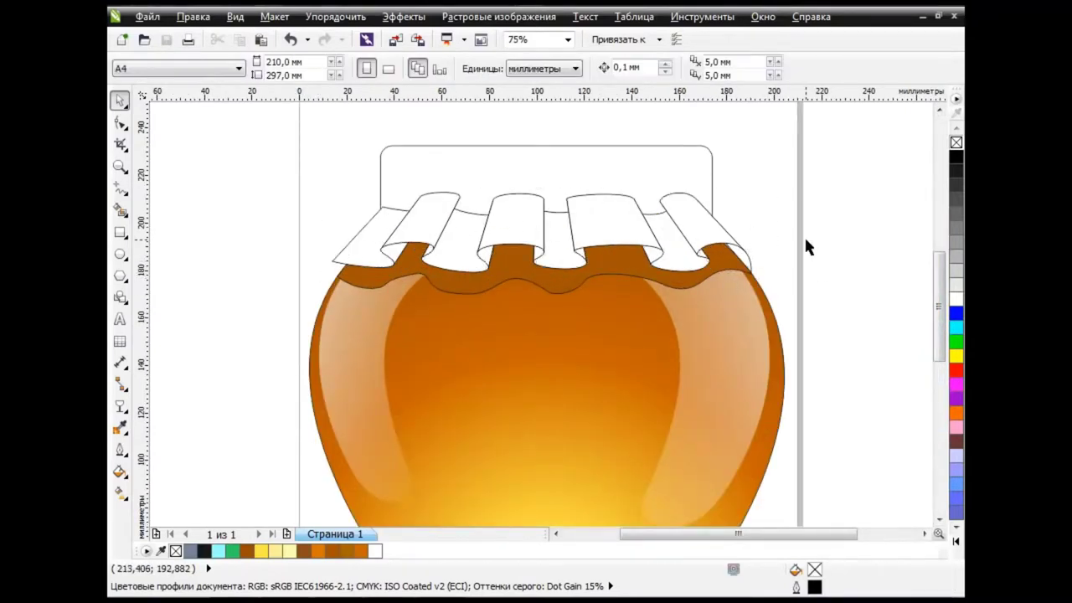
Select four of the lid's cloth folds together.
{"action": "left_click", "coordinate": [700, 223]}
{"action": "left_click", "coordinate": [698, 231]}
{"action": "left_click", "coordinate": [700, 226]}
{"action": "left_click", "coordinate": [617, 221], "text": "shift"}
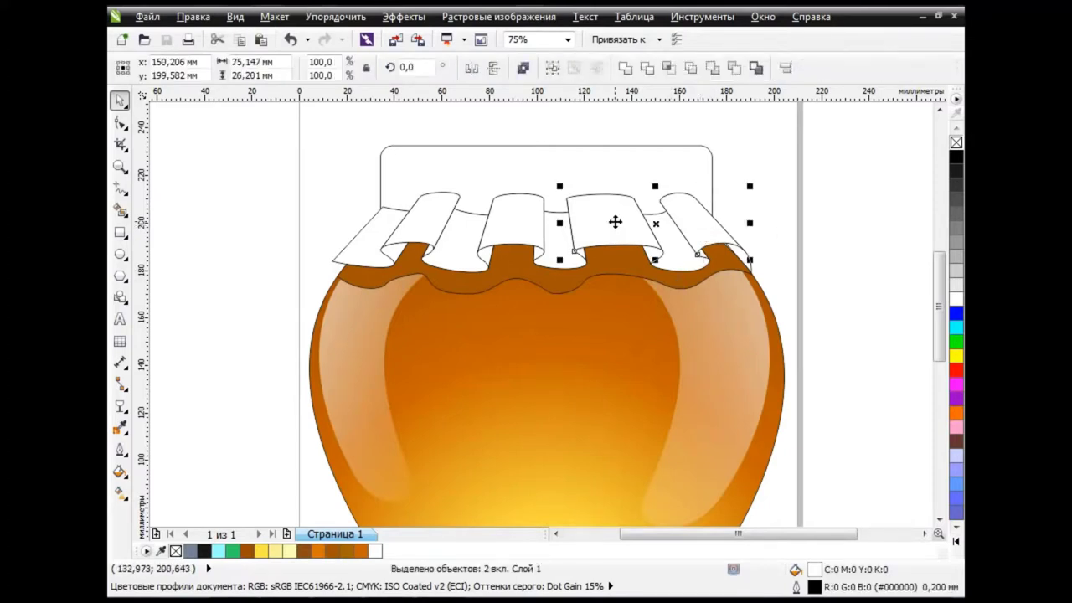
{"action": "left_click", "coordinate": [486, 225], "text": "shift"}
{"action": "left_click", "coordinate": [423, 225], "text": "shift"}
{"action": "left_click_drag", "start_coordinate": [569, 237], "coordinate": [545, 192]}
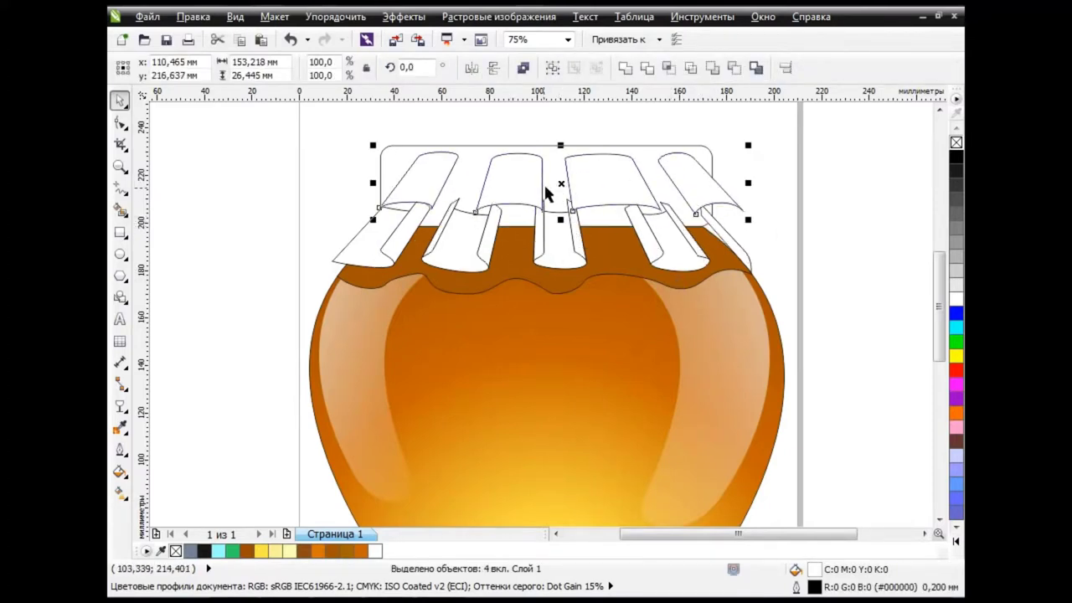
{"action": "left_click", "coordinate": [290, 40]}
Start a custom fountain fill for the folds with an added stop at 29%.
{"action": "left_click", "coordinate": [119, 471]}
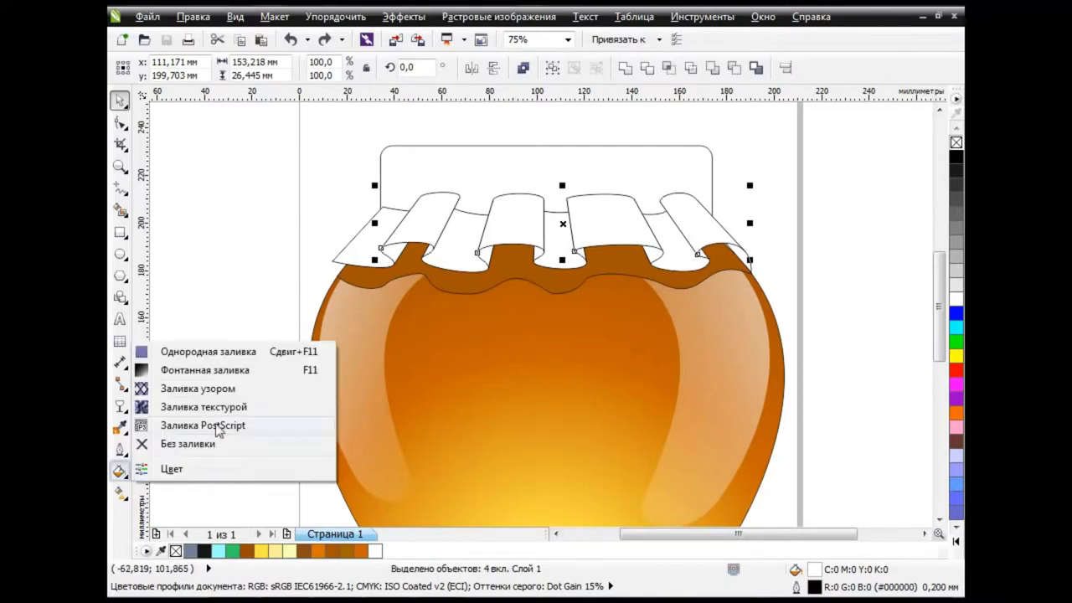
{"action": "left_click", "coordinate": [228, 370]}
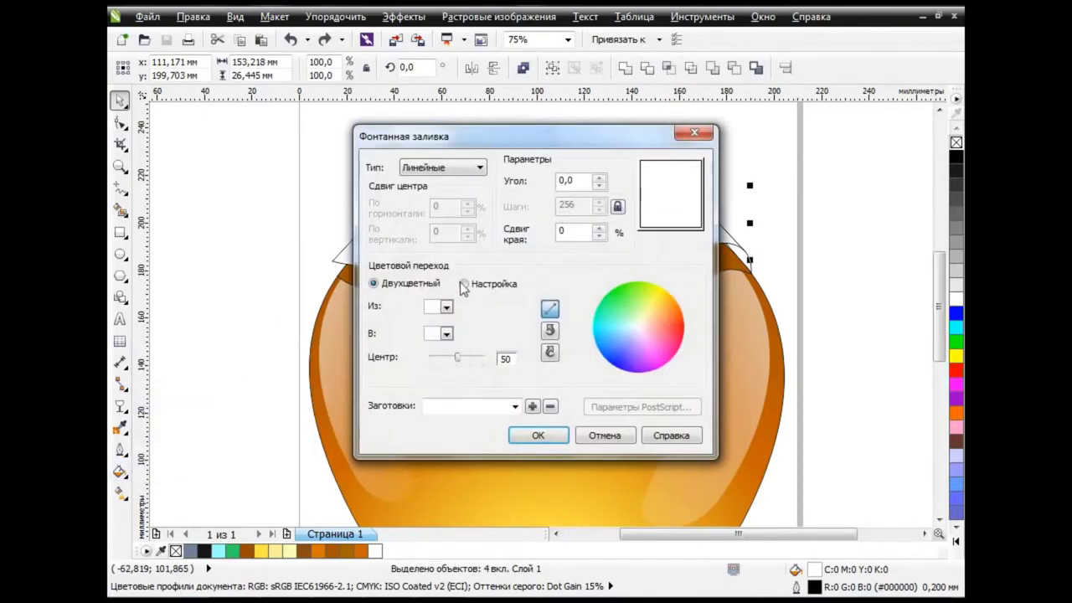
{"action": "left_click", "coordinate": [464, 284]}
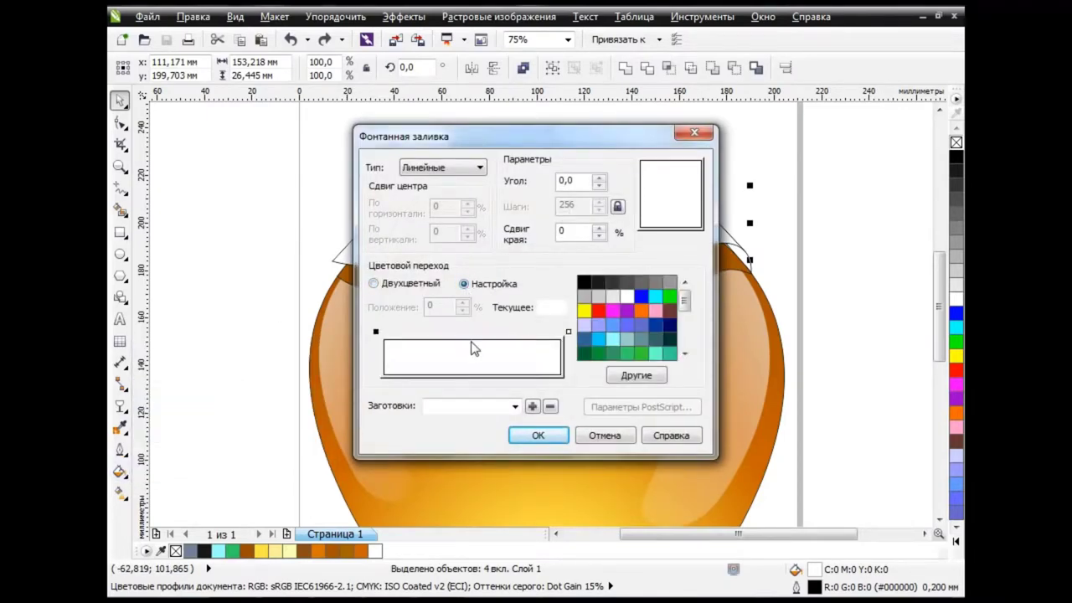
{"action": "double_click", "coordinate": [434, 332]}
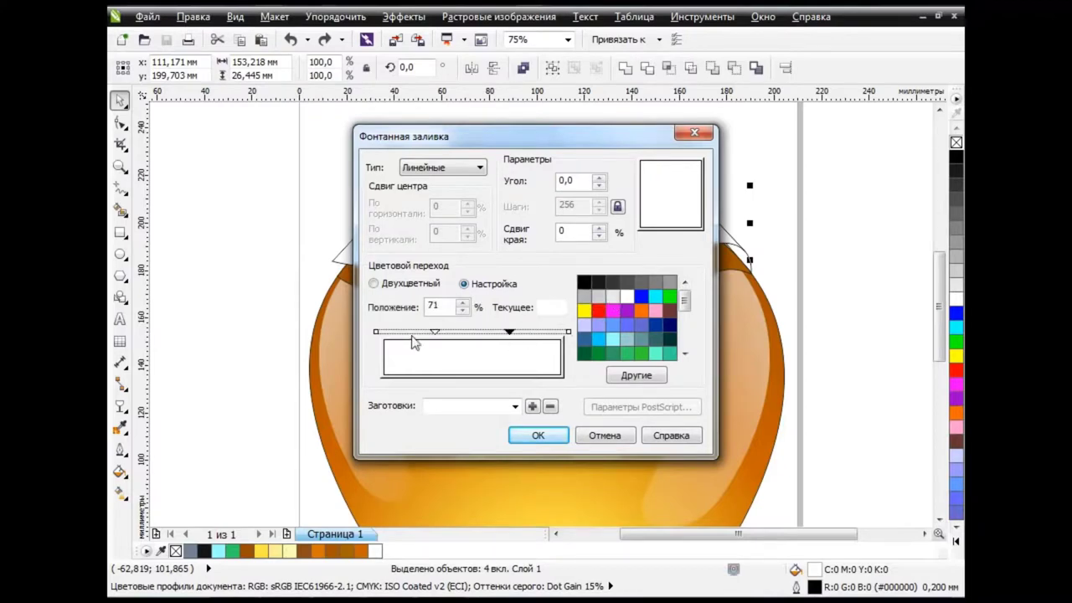
{"action": "left_click", "coordinate": [612, 297]}
{"action": "left_click", "coordinate": [433, 332]}
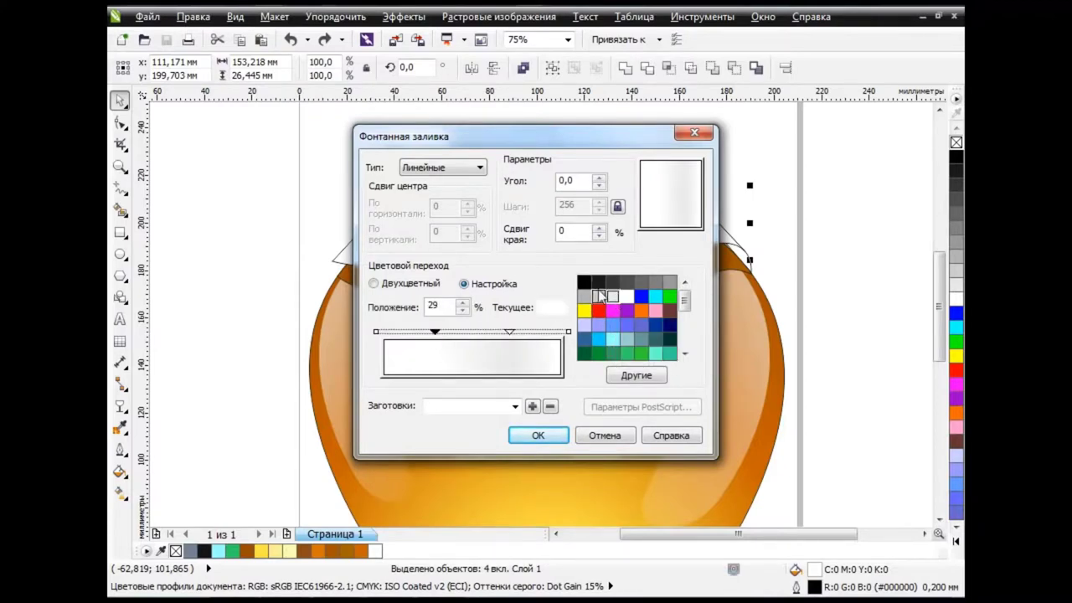
{"action": "left_click", "coordinate": [598, 296]}
{"action": "left_click", "coordinate": [610, 296]}
Lighten the 71% stop and make both gradient end stops grey.
{"action": "left_click", "coordinate": [509, 331]}
{"action": "left_click", "coordinate": [616, 299]}
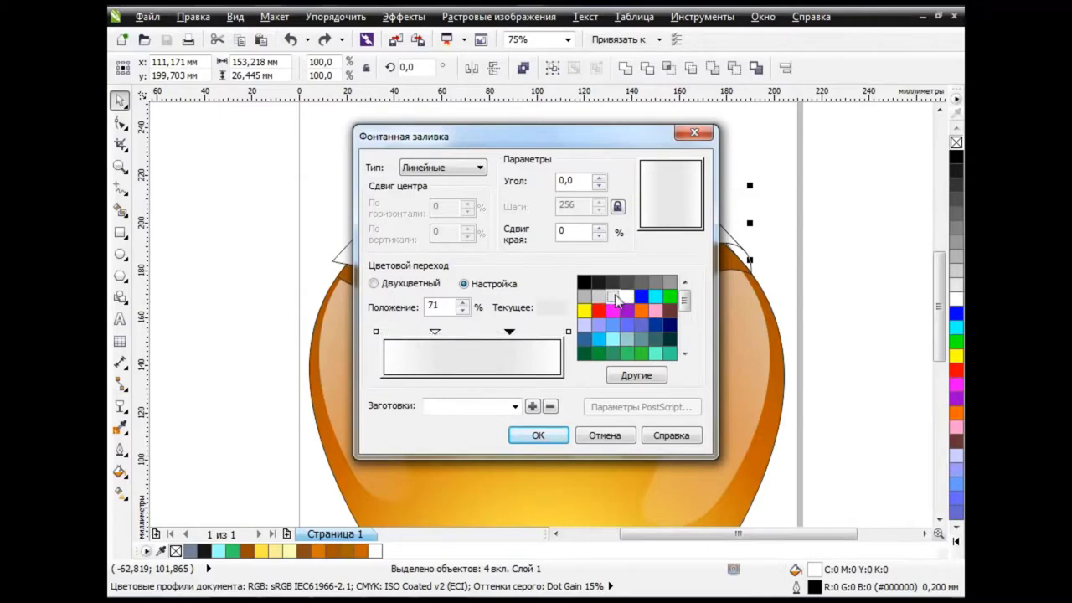
{"action": "left_click", "coordinate": [568, 331]}
{"action": "left_click", "coordinate": [597, 298]}
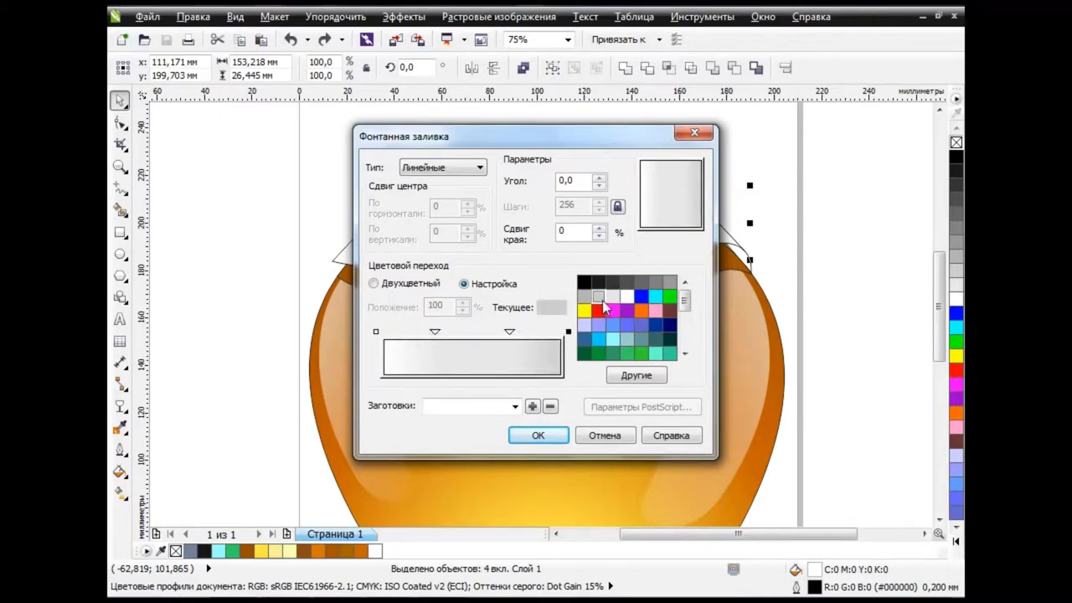
{"action": "left_click", "coordinate": [376, 332]}
{"action": "left_click", "coordinate": [584, 296]}
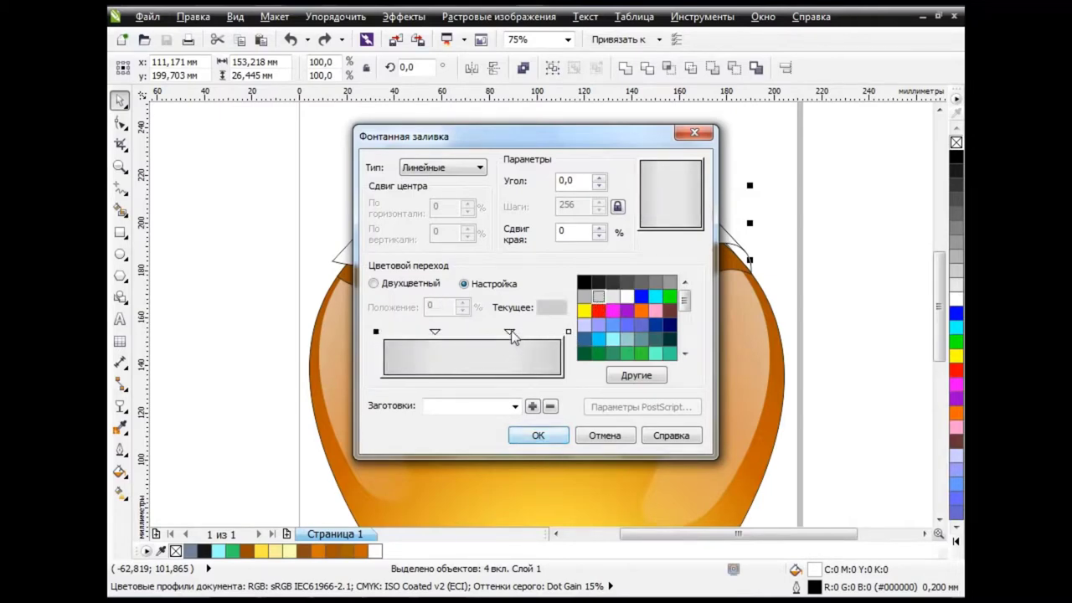
Place middle stops at 77% and 64% in white and light grey, then apply the fill.
{"action": "mouse_move", "coordinate": [509, 332]}
{"action": "left_mouse_down"}
{"action": "mouse_move", "coordinate": [520, 331]}
{"action": "mouse_move", "coordinate": [463, 333]}
{"action": "left_mouse_up"}
{"action": "left_click", "coordinate": [434, 332]}
{"action": "left_click", "coordinate": [626, 296]}
{"action": "left_click", "coordinate": [496, 331]}
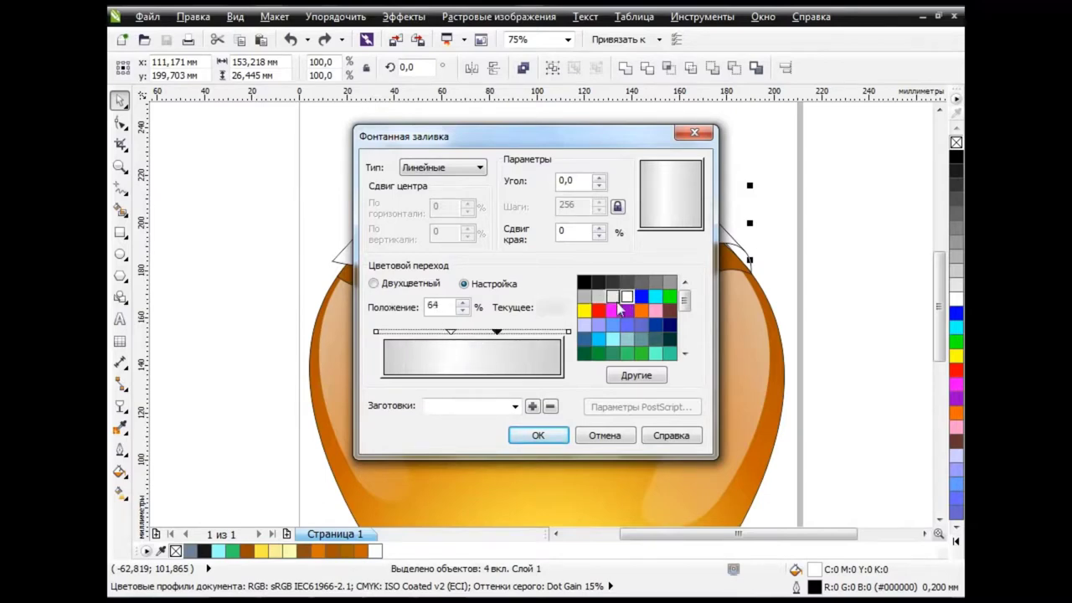
{"action": "left_click", "coordinate": [626, 297]}
{"action": "left_click", "coordinate": [618, 296]}
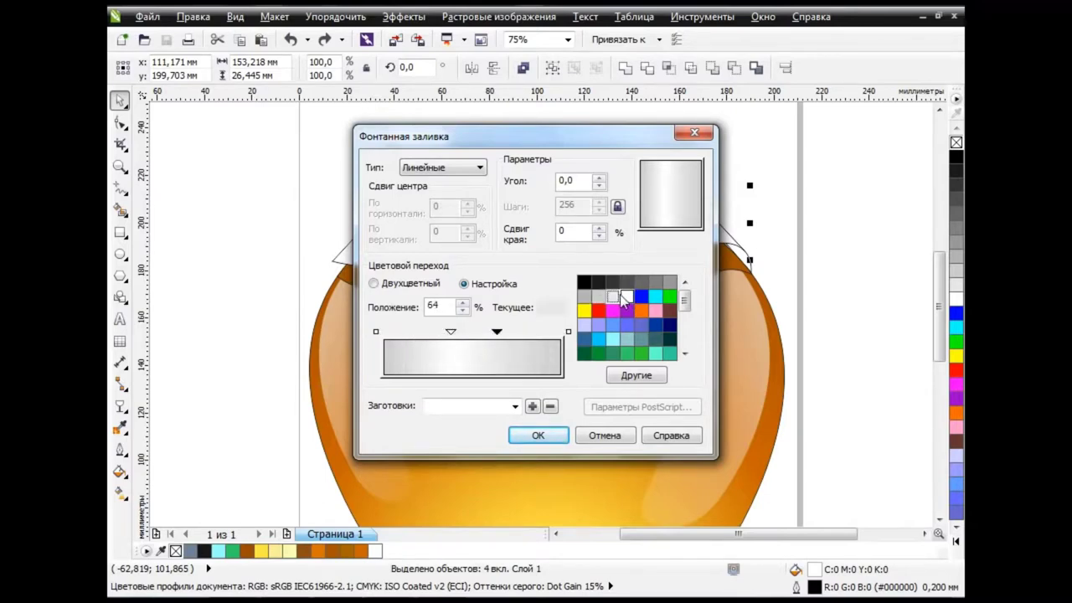
{"action": "left_click", "coordinate": [543, 436]}
Realign the linear gradients on the right, middle and left cloth folds, tilting the left one slightly downward.
{"action": "left_click", "coordinate": [841, 280]}
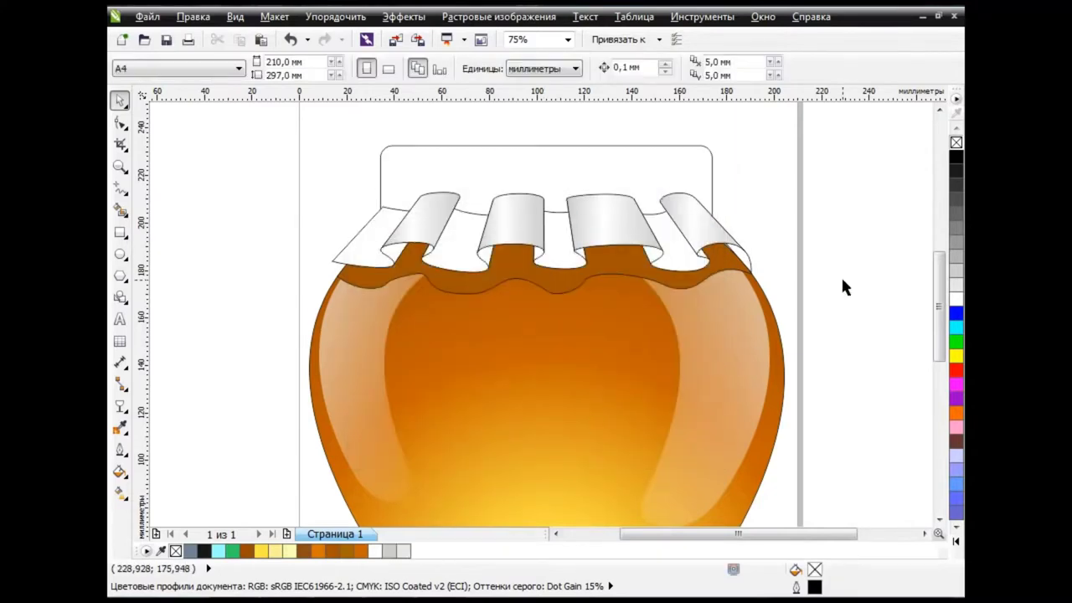
{"action": "left_click", "coordinate": [720, 247]}
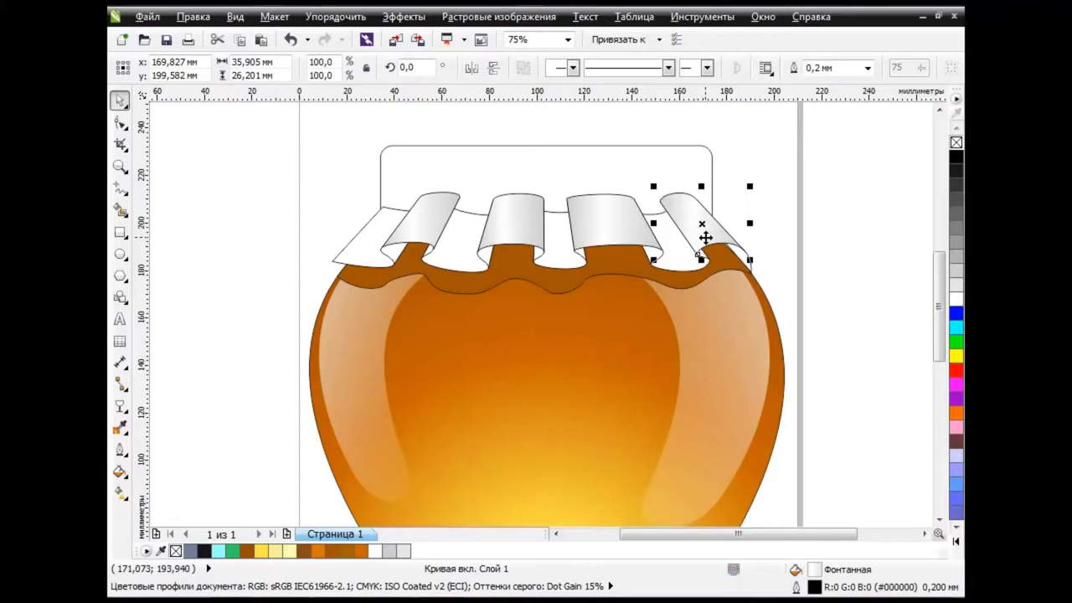
{"action": "key", "text": "g"}
{"action": "left_click_drag", "start_coordinate": [658, 224], "coordinate": [664, 242]}
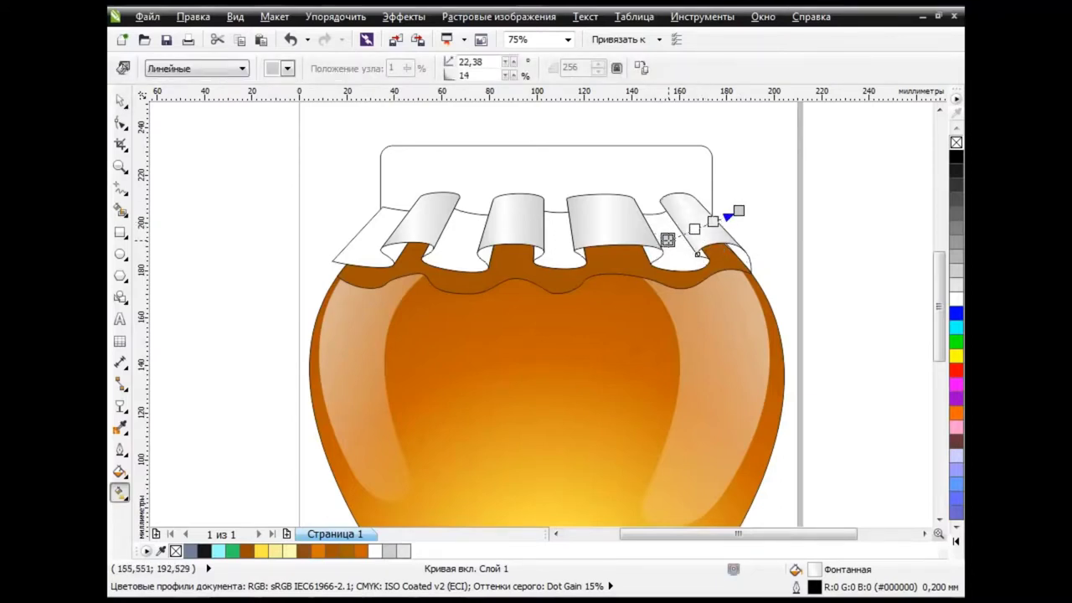
{"action": "left_click_drag", "start_coordinate": [564, 220], "coordinate": [659, 218]}
{"action": "left_click_drag", "start_coordinate": [569, 221], "coordinate": [455, 231]}
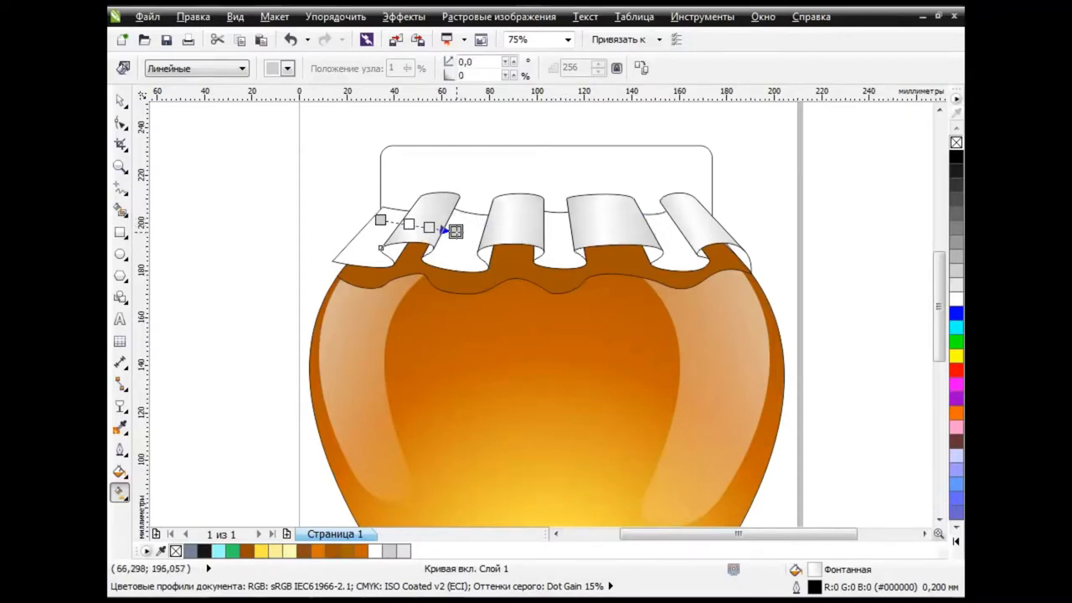
{"action": "left_click_drag", "start_coordinate": [380, 219], "coordinate": [390, 216]}
Select the four cloth folds together and undo the accidental move so they stay above the jar.
{"action": "key", "text": "space"}
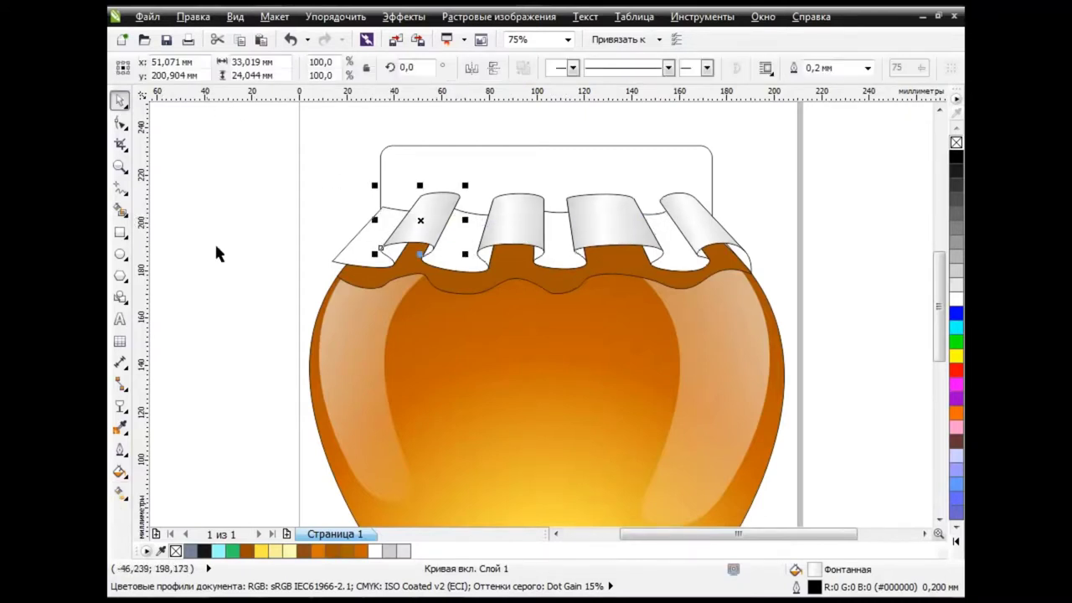
{"action": "left_click", "coordinate": [264, 281]}
{"action": "left_click", "coordinate": [364, 258]}
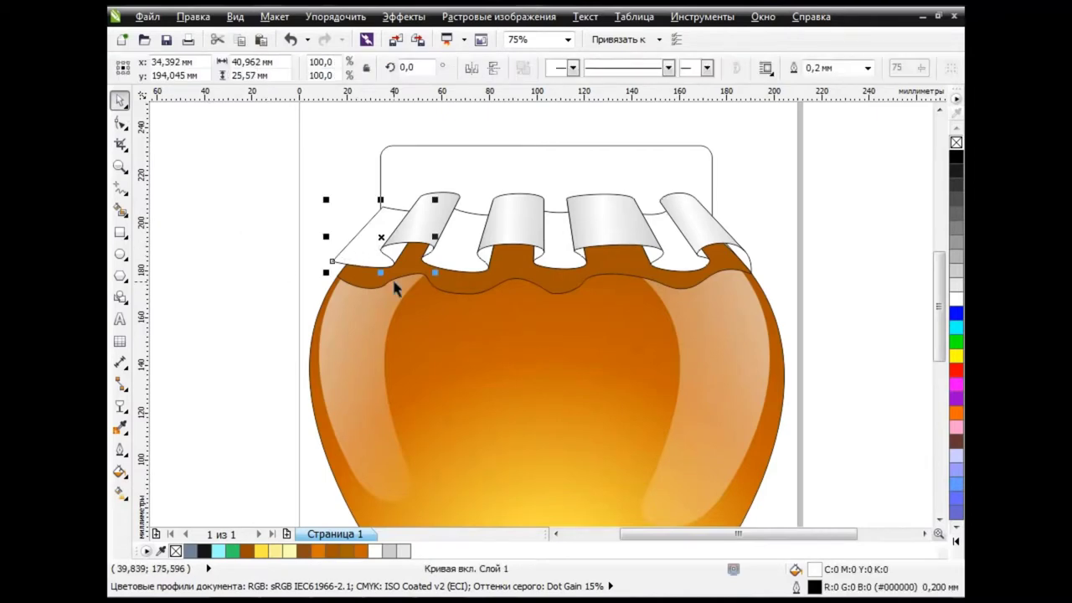
{"action": "left_click", "coordinate": [461, 258], "text": "shift"}
{"action": "left_click", "coordinate": [586, 255], "text": "shift"}
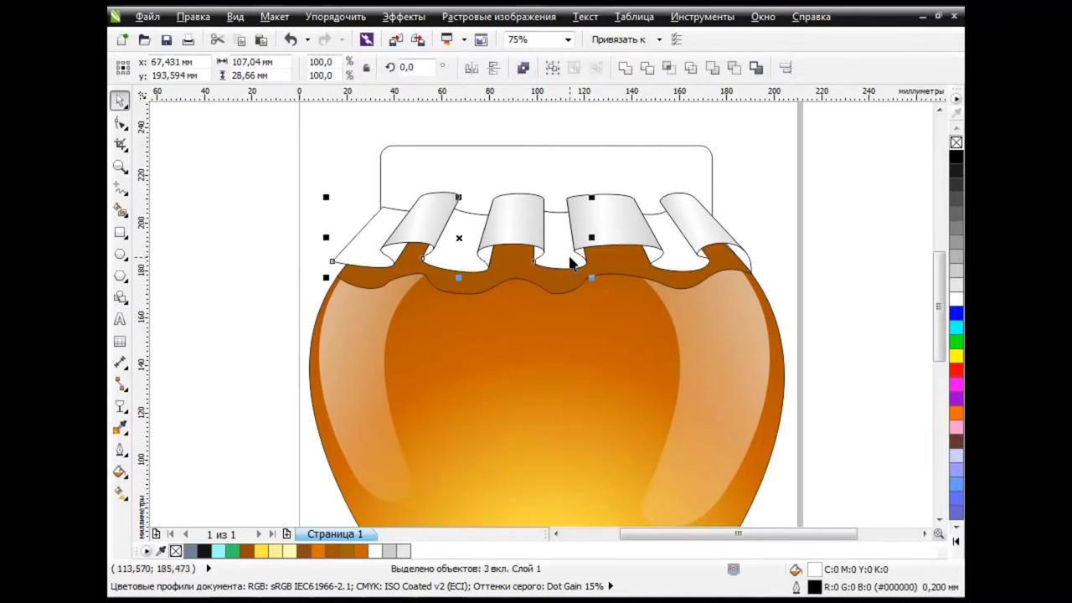
{"action": "left_click", "coordinate": [682, 264], "text": "shift"}
{"action": "key", "text": "shift+Page_Up"}
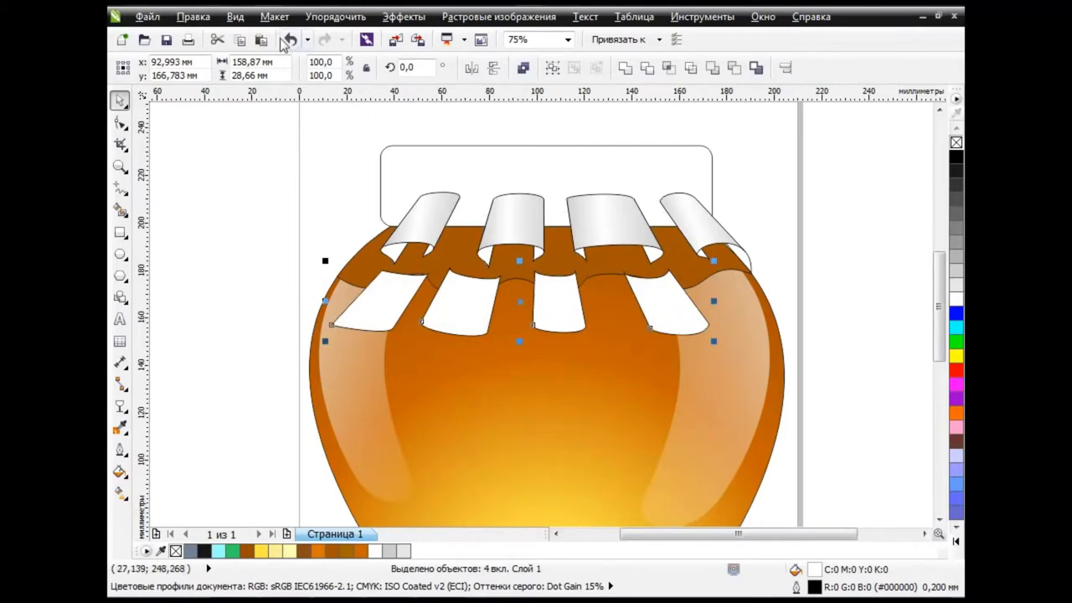
{"action": "left_click", "coordinate": [291, 39]}
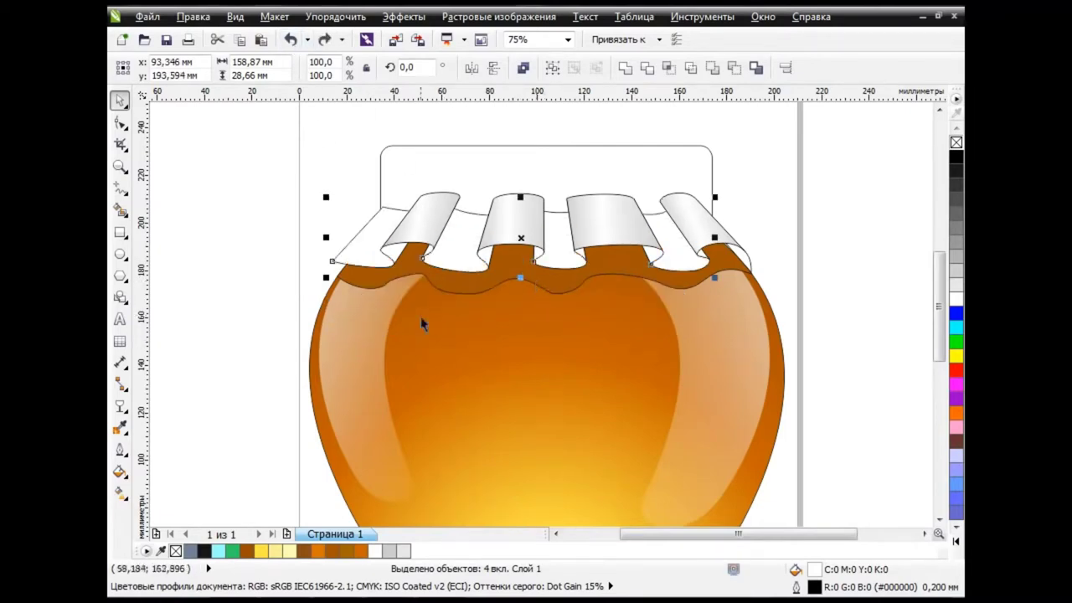
Fill the folds with a custom grey fountain gradient, adding a 28% stop and moving the 77% stop to 66%.
{"action": "left_click", "coordinate": [119, 471]}
{"action": "left_click", "coordinate": [193, 374]}
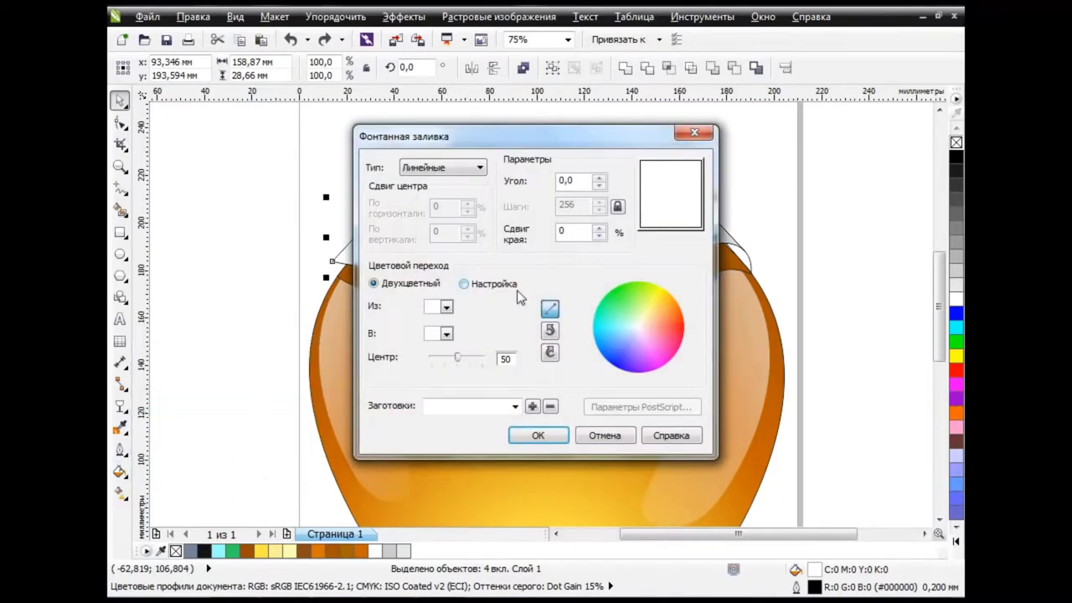
{"action": "left_click", "coordinate": [493, 285]}
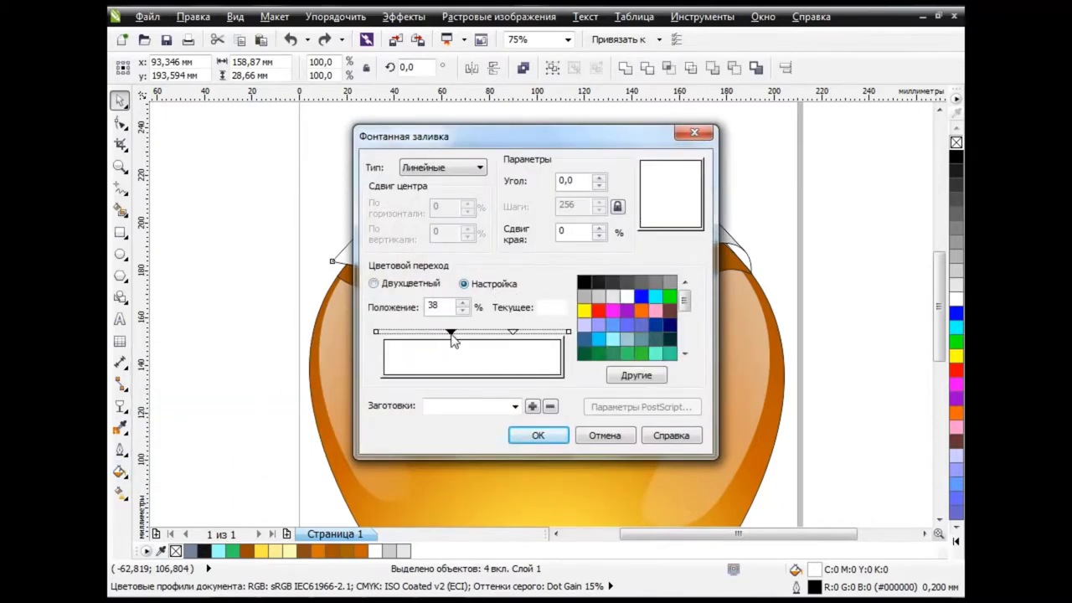
{"action": "left_click", "coordinate": [567, 332]}
{"action": "left_click", "coordinate": [669, 283]}
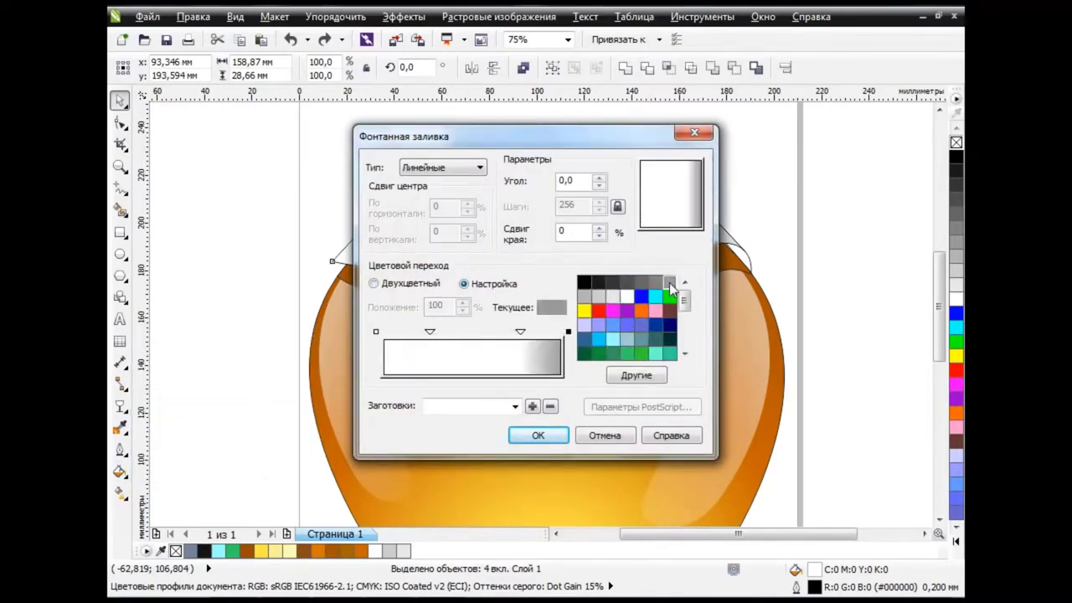
{"action": "left_click", "coordinate": [376, 333]}
{"action": "left_click", "coordinate": [670, 283]}
{"action": "left_click", "coordinate": [520, 331]}
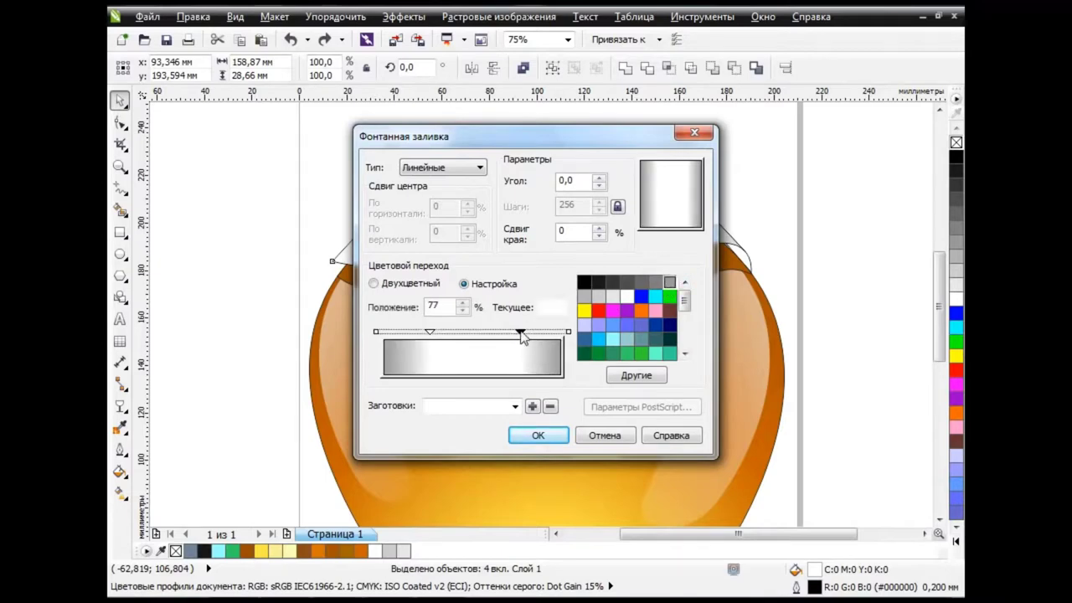
{"action": "left_click", "coordinate": [598, 297]}
{"action": "double_click", "coordinate": [429, 333]}
{"action": "left_click", "coordinate": [598, 296]}
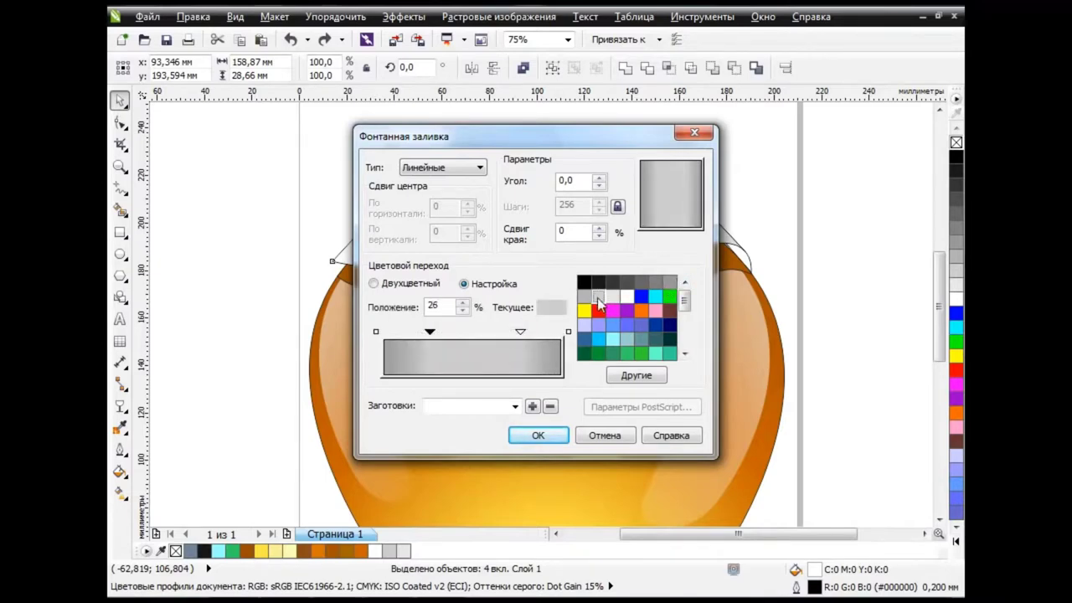
{"action": "left_click_drag", "start_coordinate": [520, 331], "coordinate": [500, 332]}
{"action": "left_click", "coordinate": [612, 297]}
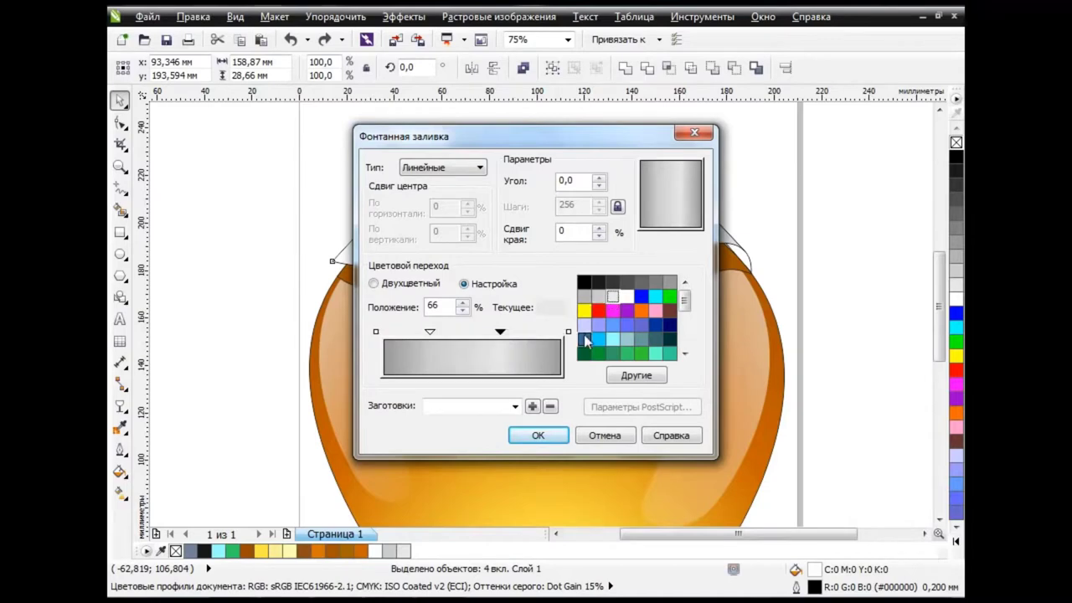
{"action": "left_click", "coordinate": [539, 434]}
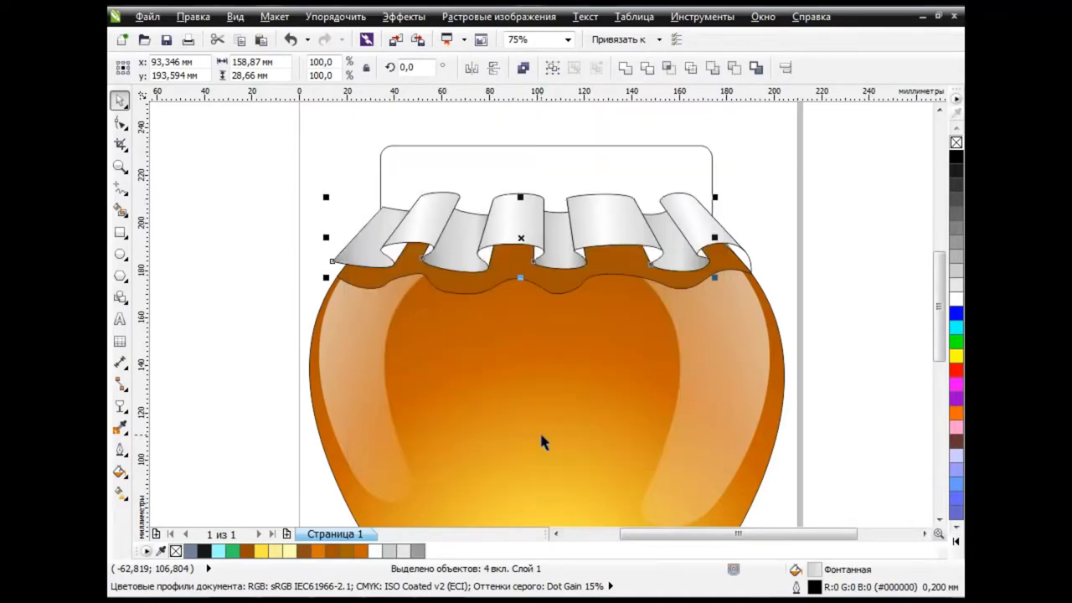
Refine the gradient with a darker grey end, a white 34% stop and a light grey 66% stop.
{"action": "left_click", "coordinate": [121, 472]}
{"action": "left_click", "coordinate": [203, 366]}
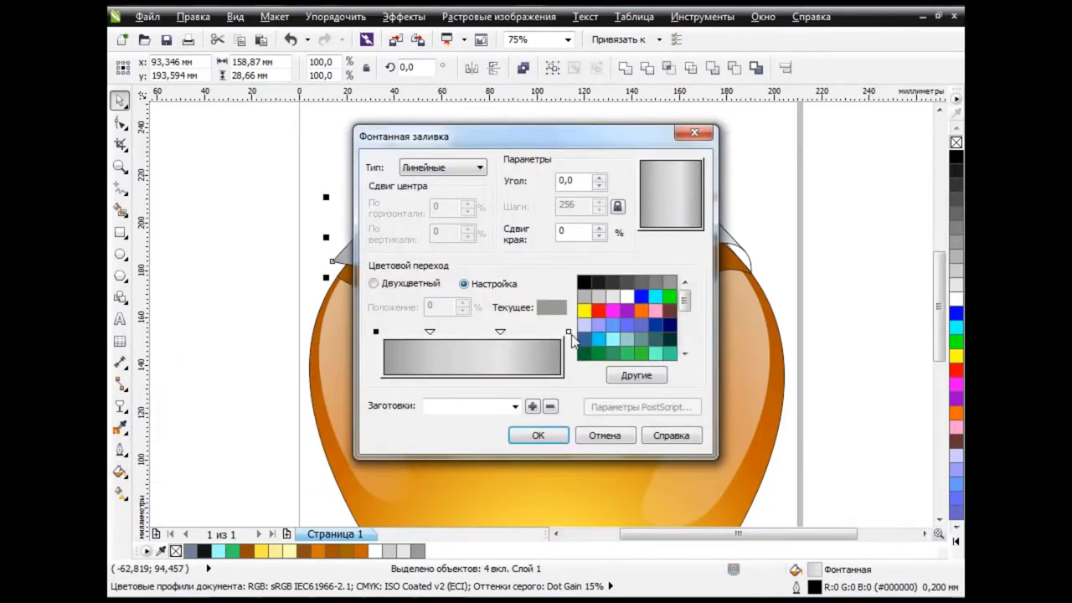
{"action": "left_click", "coordinate": [569, 332]}
{"action": "left_click", "coordinate": [655, 283]}
{"action": "left_click", "coordinate": [376, 333]}
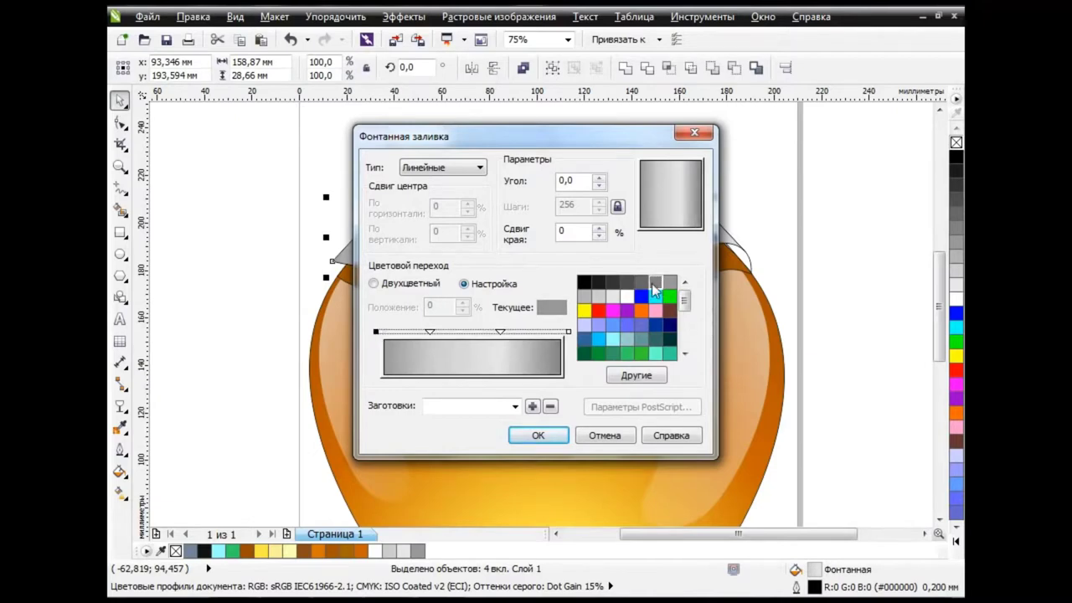
{"action": "left_click", "coordinate": [499, 332]}
{"action": "left_click_drag", "start_coordinate": [430, 333], "coordinate": [443, 333]}
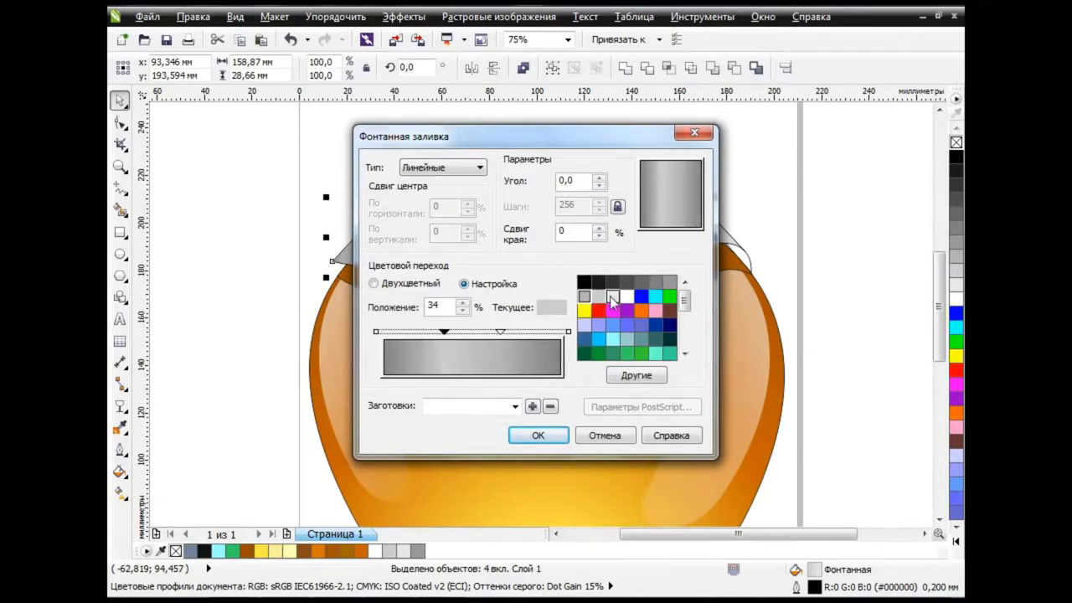
{"action": "left_click", "coordinate": [613, 296]}
{"action": "left_click", "coordinate": [499, 332]}
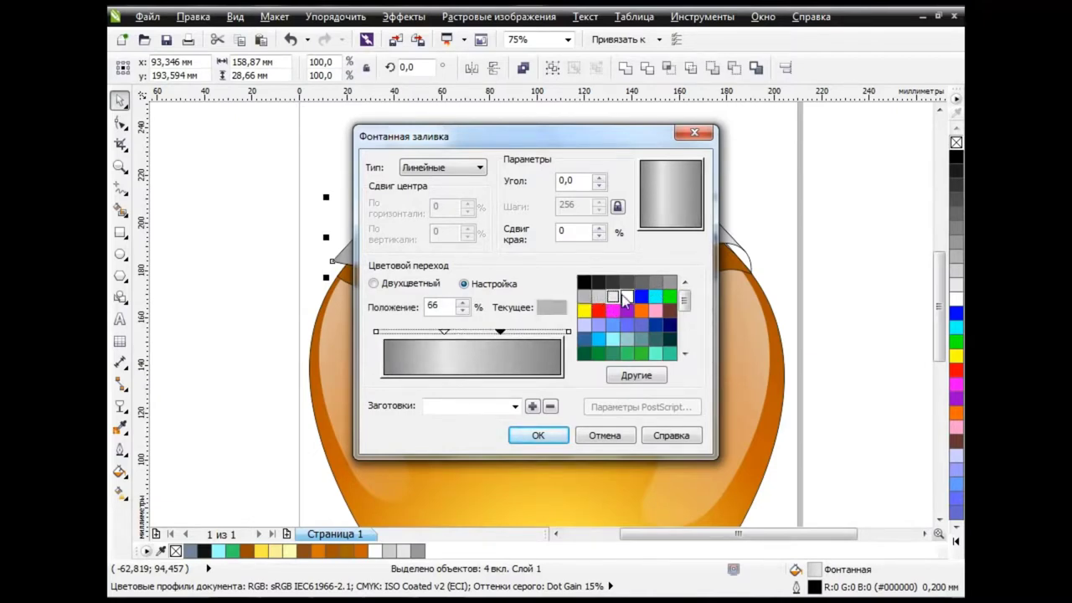
{"action": "left_click", "coordinate": [626, 297]}
{"action": "left_click_drag", "start_coordinate": [500, 332], "coordinate": [490, 332]}
{"action": "left_click", "coordinate": [537, 435]}
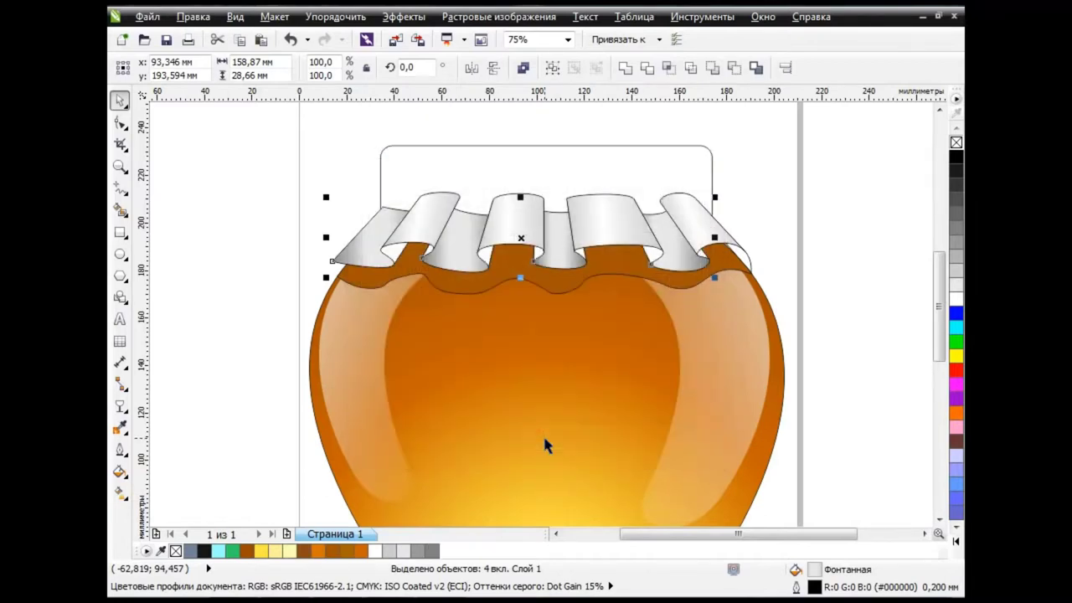
{"action": "left_click", "coordinate": [808, 348]}
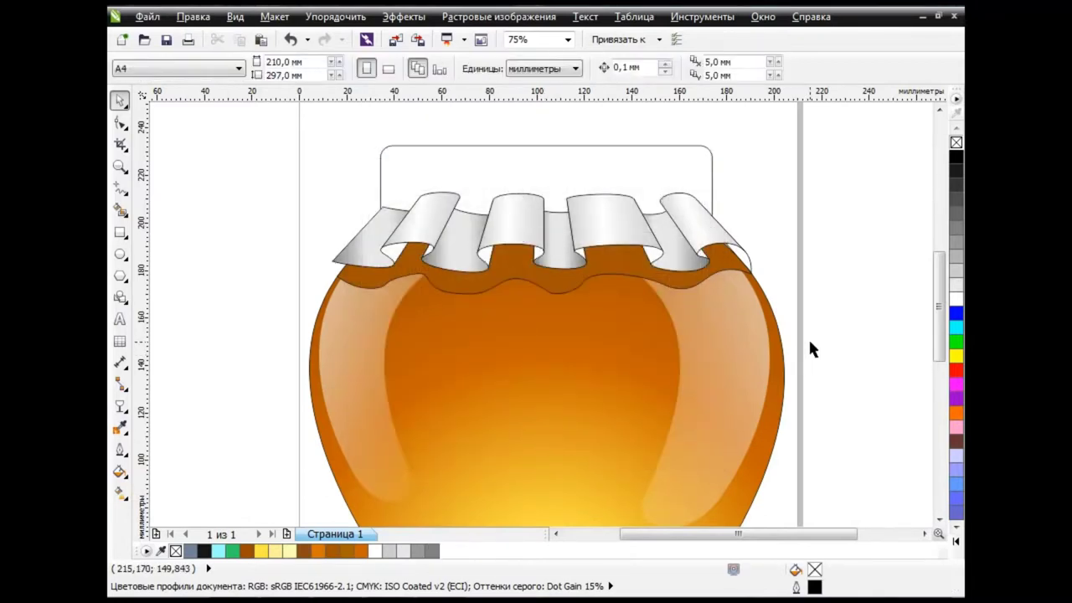
Tilt the right and left fold gradients to about 20° and 328° so they follow each fold.
{"action": "left_click", "coordinate": [691, 268]}
{"action": "key", "text": "g"}
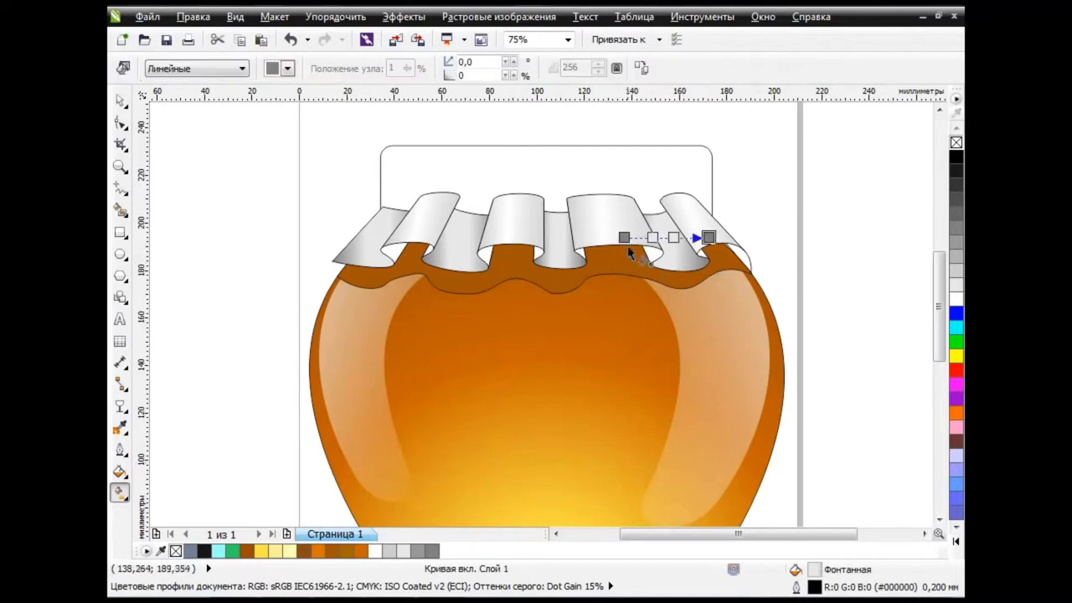
{"action": "left_click_drag", "start_coordinate": [708, 237], "coordinate": [710, 226]}
{"action": "left_click_drag", "start_coordinate": [624, 237], "coordinate": [636, 253]}
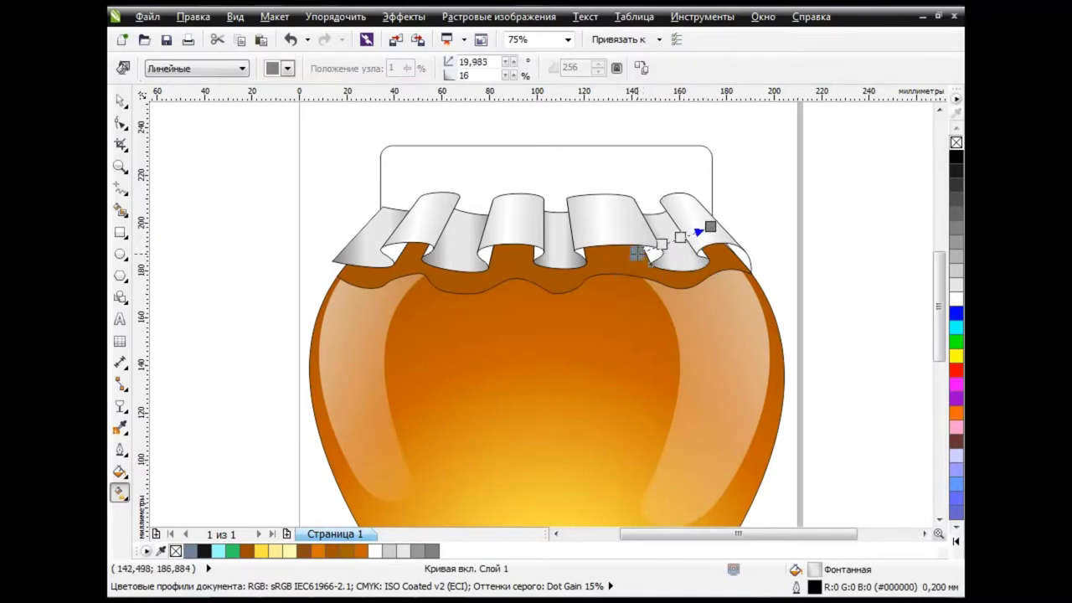
{"action": "key", "text": "Tab"}
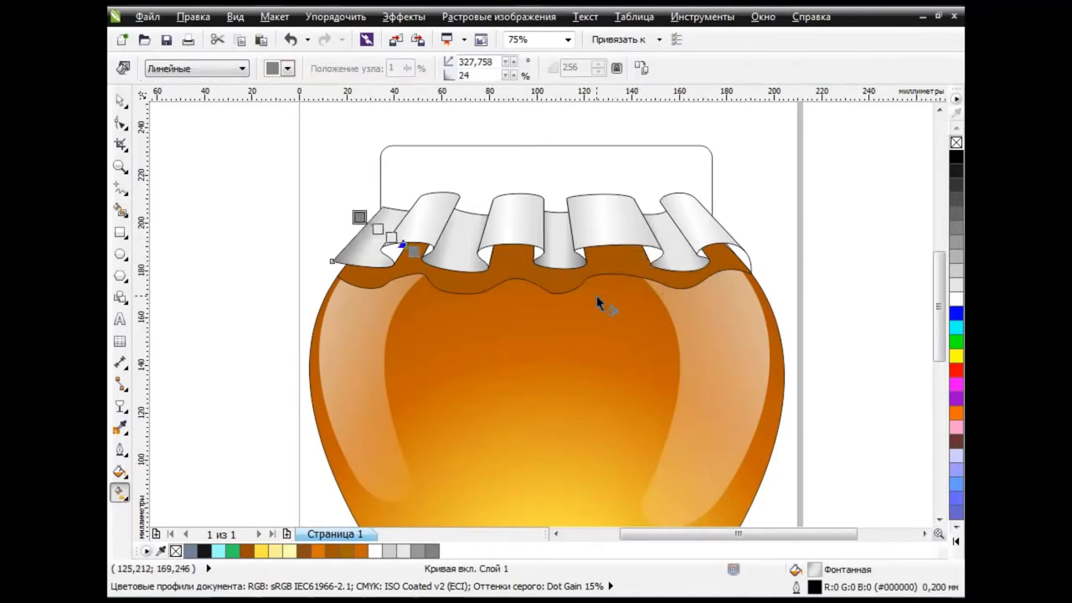
{"action": "key", "text": "space"}
{"action": "left_click", "coordinate": [268, 303]}
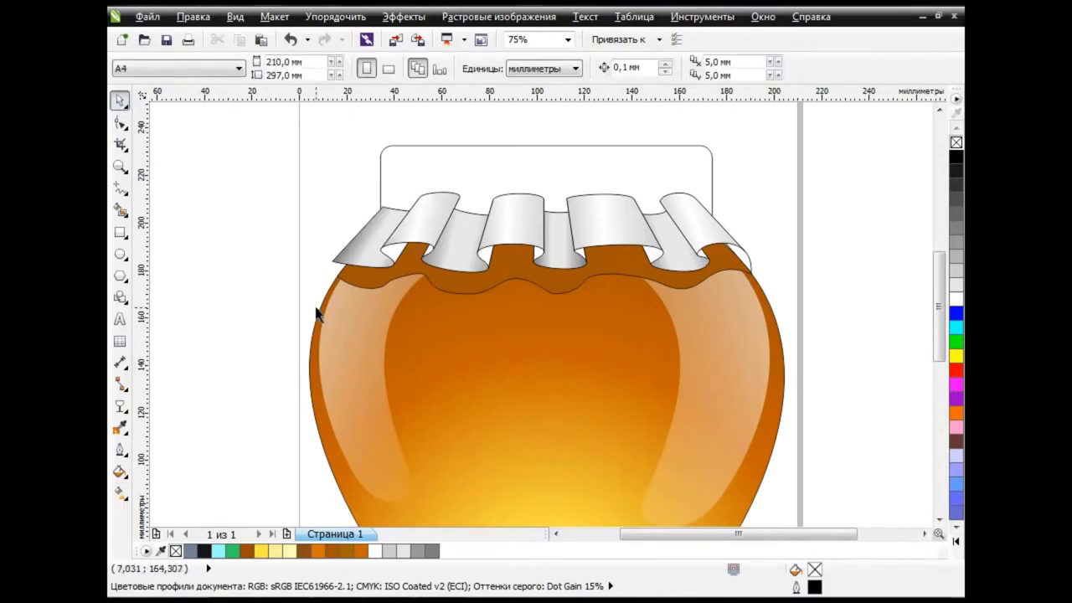
Select all eight cloth pieces, undoing the accidental downward drag.
{"action": "left_click", "coordinate": [397, 257]}
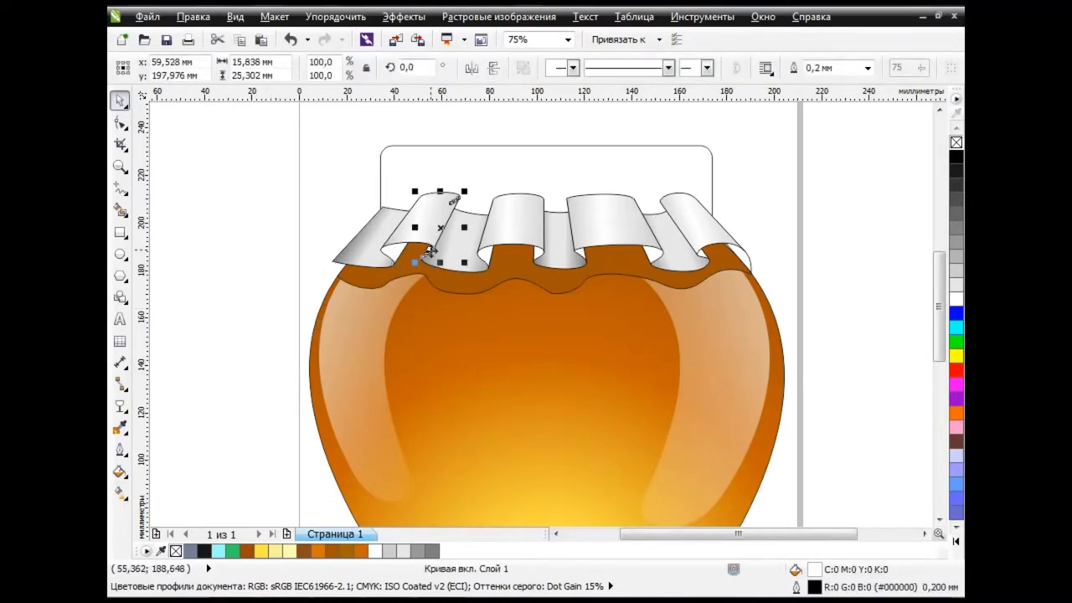
{"action": "left_click", "coordinate": [495, 263]}
{"action": "left_click", "coordinate": [540, 259]}
{"action": "left_click", "coordinate": [565, 251]}
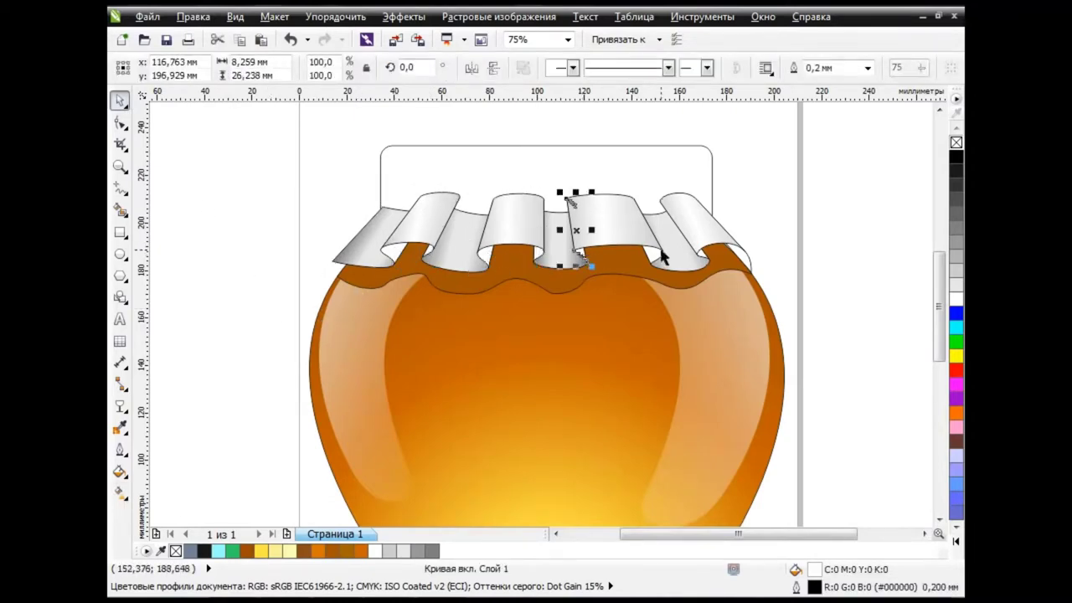
{"action": "left_click", "coordinate": [636, 253]}
{"action": "left_click", "coordinate": [749, 262]}
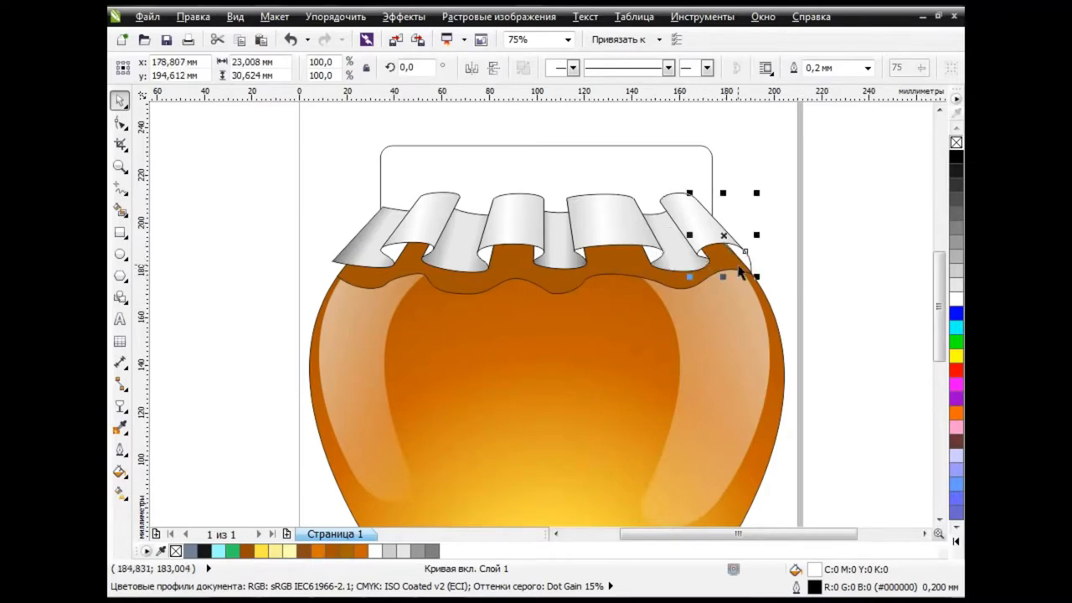
{"action": "left_click", "coordinate": [662, 256], "text": "shift"}
{"action": "left_click", "coordinate": [583, 260], "text": "shift"}
{"action": "left_click", "coordinate": [541, 260], "text": "shift"}
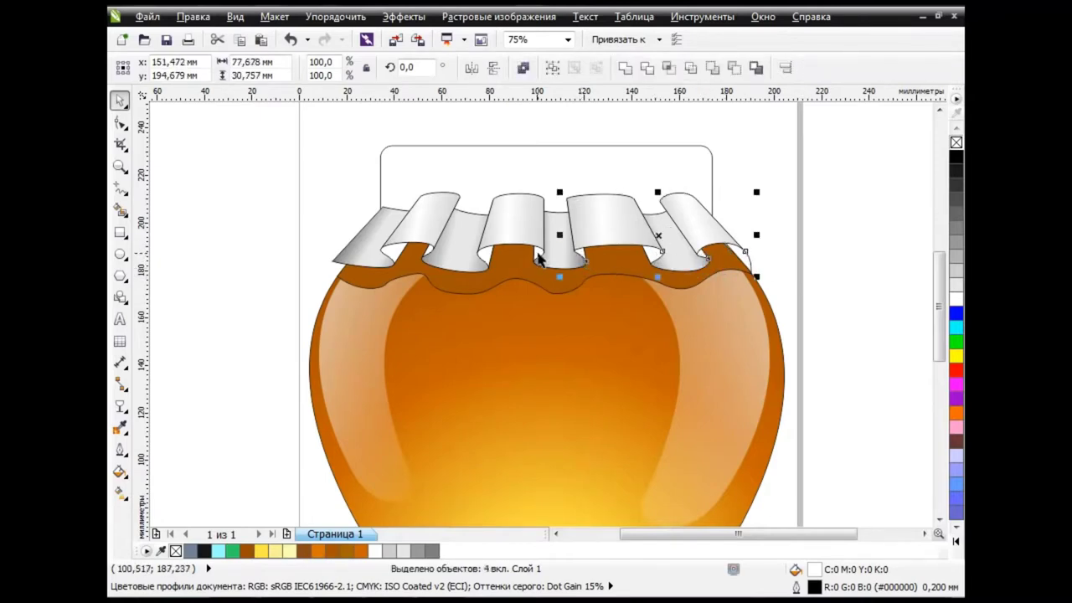
{"action": "left_click", "coordinate": [492, 259], "text": "shift"}
{"action": "left_click", "coordinate": [435, 256], "text": "shift"}
{"action": "left_click", "coordinate": [396, 258], "text": "shift"}
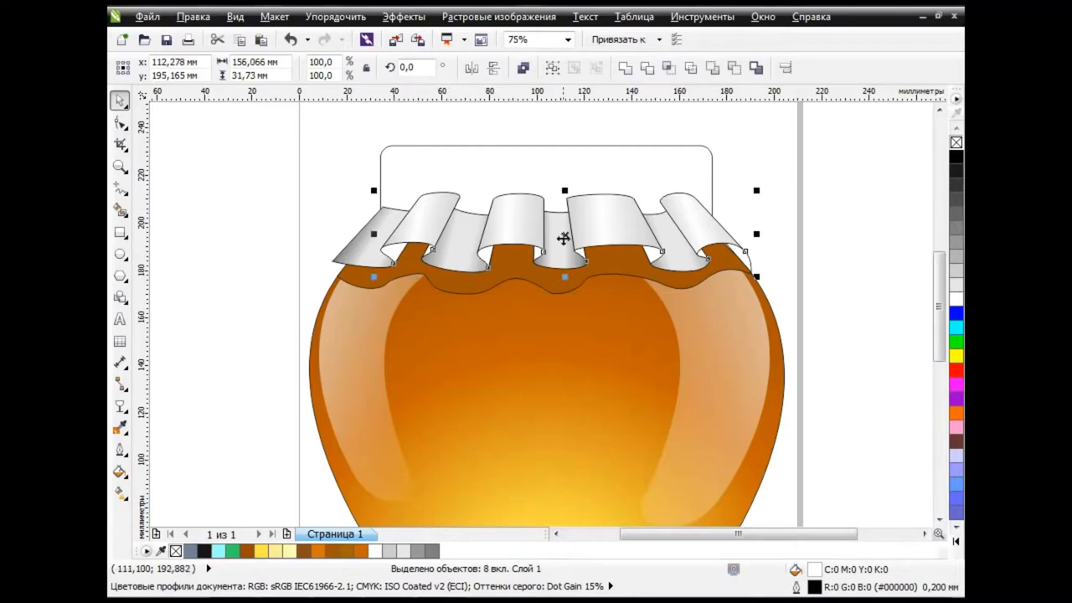
{"action": "left_click_drag", "start_coordinate": [565, 240], "coordinate": [563, 335]}
{"action": "left_click", "coordinate": [290, 40]}
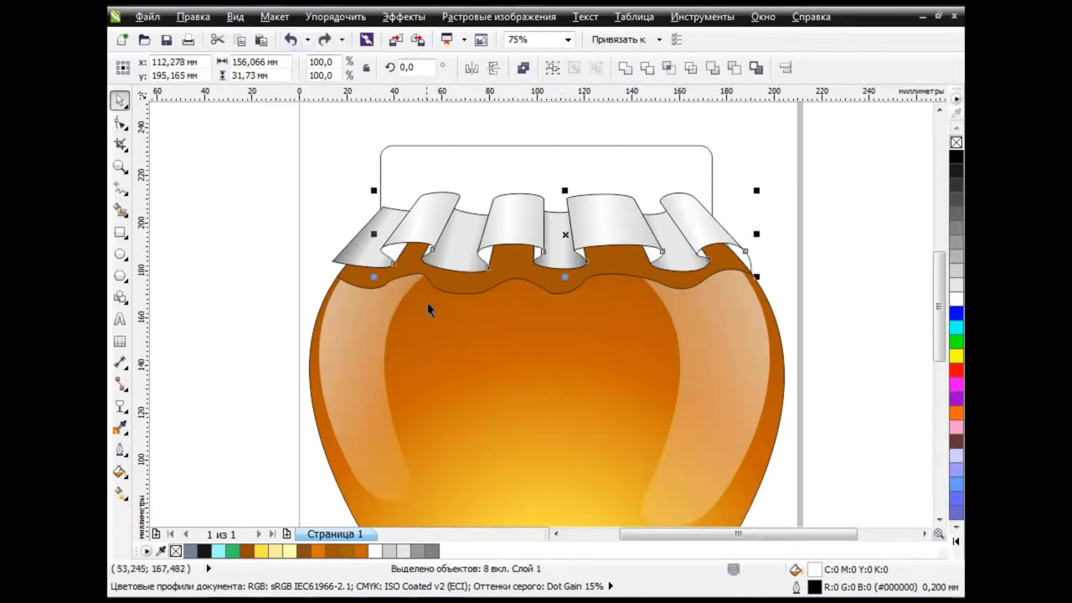
Open the Fountain Fill settings for the pieces with a custom blend.
{"action": "left_click", "coordinate": [120, 471]}
{"action": "left_click", "coordinate": [188, 365]}
{"action": "left_click", "coordinate": [465, 284]}
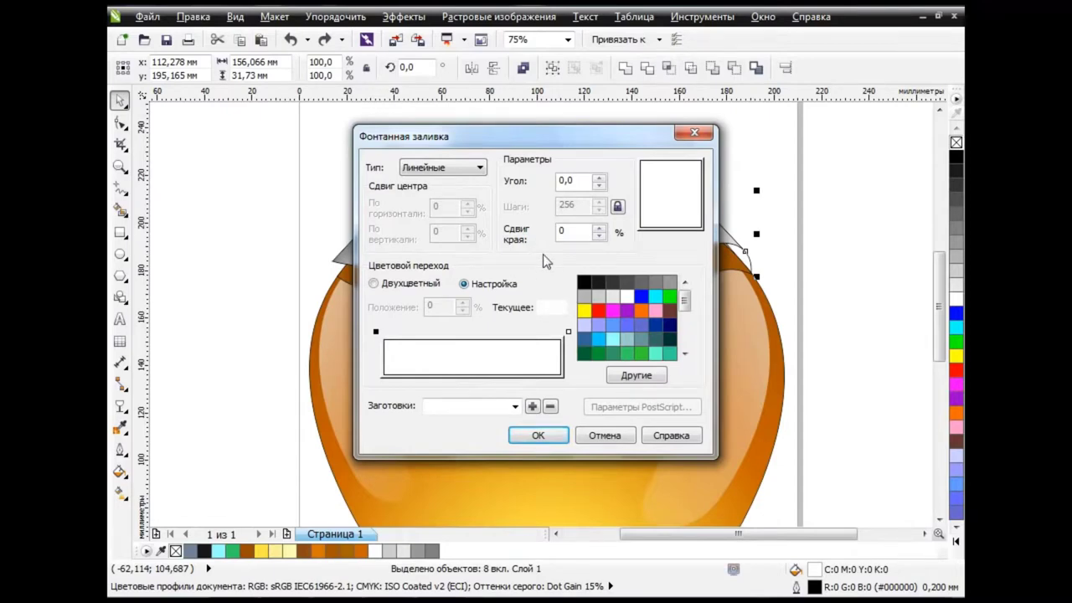
Set the fountain fill start colour to dark grey and try several orange-red end colours.
{"action": "left_click", "coordinate": [626, 285]}
{"action": "left_click", "coordinate": [569, 332]}
{"action": "left_click", "coordinate": [670, 310]}
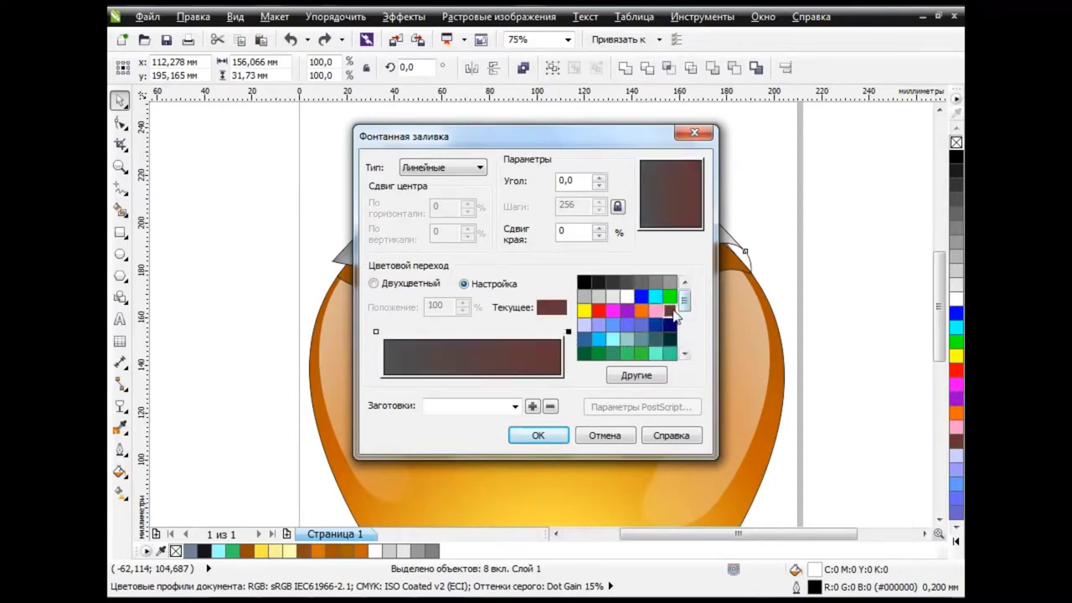
{"action": "left_click", "coordinate": [640, 310]}
{"action": "left_click_drag", "start_coordinate": [678, 308], "coordinate": [683, 323]}
{"action": "left_click", "coordinate": [656, 324]}
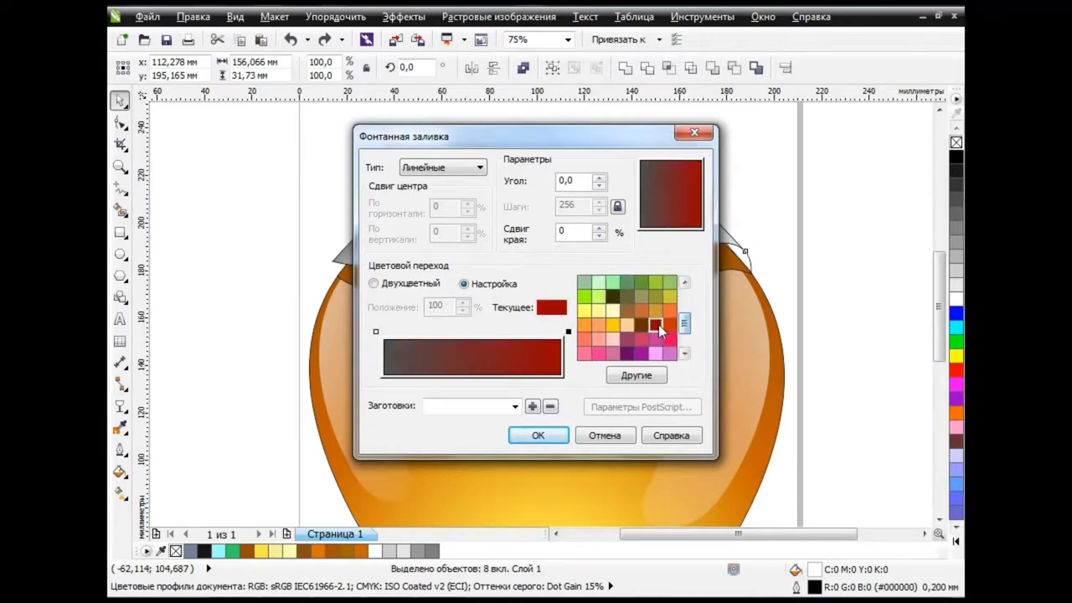
{"action": "left_click", "coordinate": [670, 312]}
{"action": "left_click", "coordinate": [670, 325]}
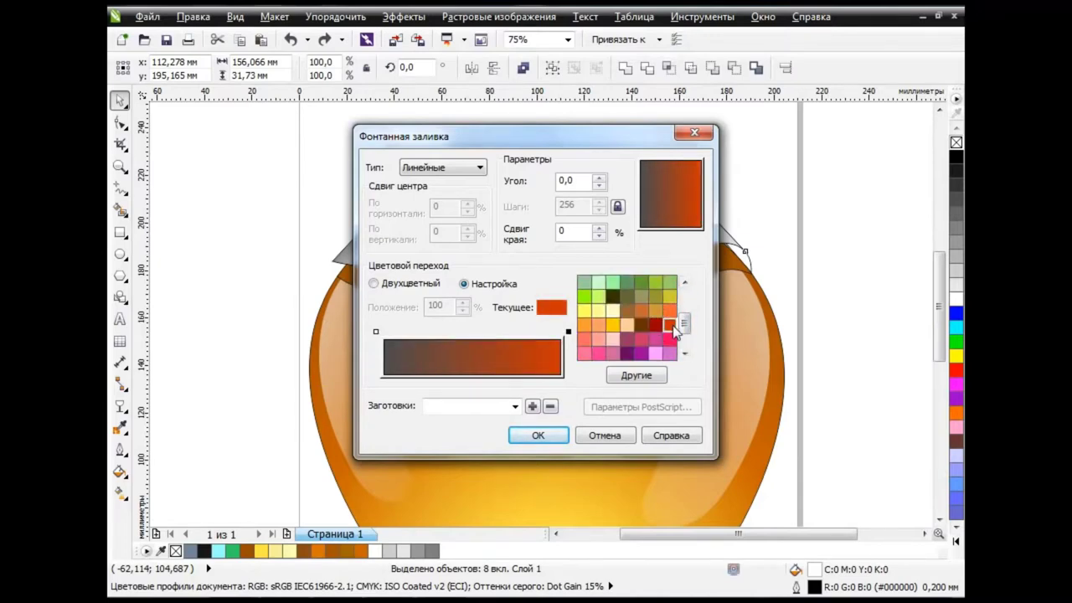
Set the gradient end colour to RGB 140, 75, 20 (#8C4B14) and accept it.
{"action": "left_click", "coordinate": [635, 375]}
{"action": "left_click", "coordinate": [383, 169]}
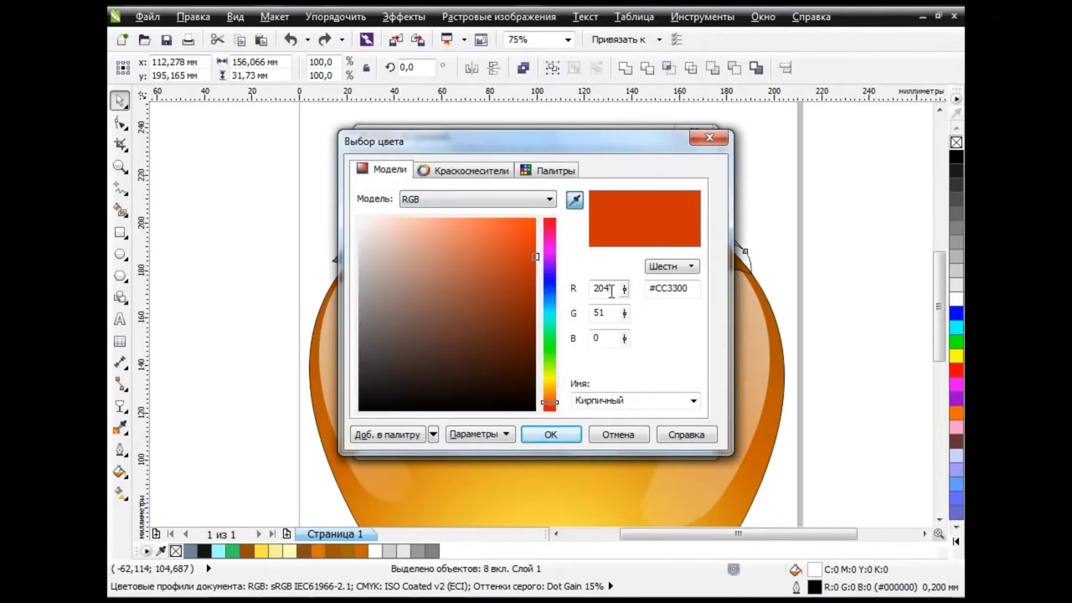
{"action": "left_click_drag", "start_coordinate": [619, 288], "coordinate": [589, 289]}
{"action": "type", "text": "5"}
{"action": "left_click", "coordinate": [597, 313]}
{"action": "type", "text": "5"}
{"action": "left_click", "coordinate": [598, 336]}
{"action": "type", "text": "5"}
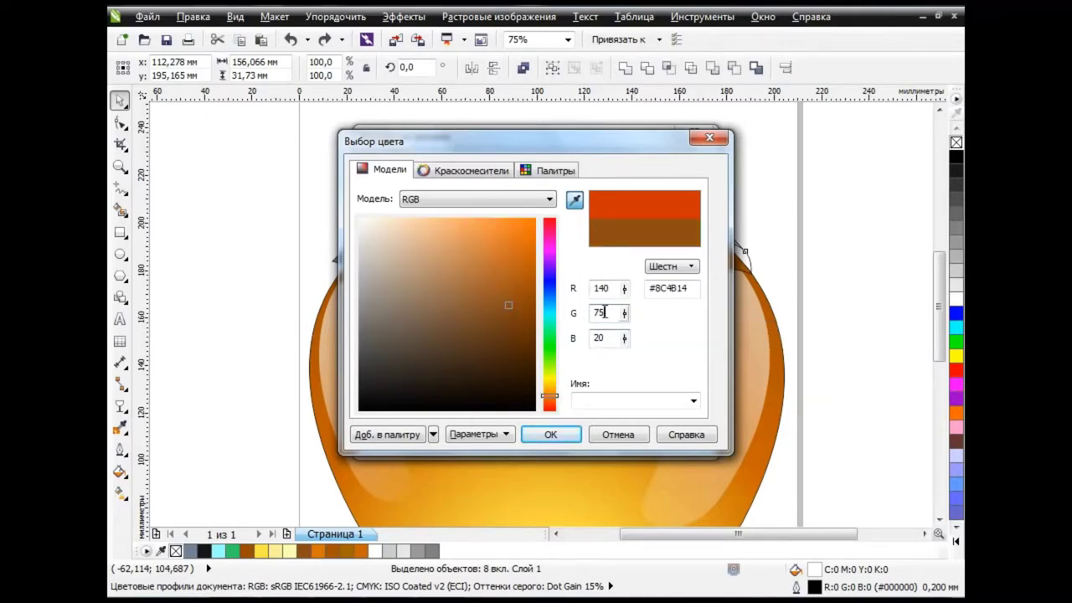
{"action": "left_click", "coordinate": [551, 435]}
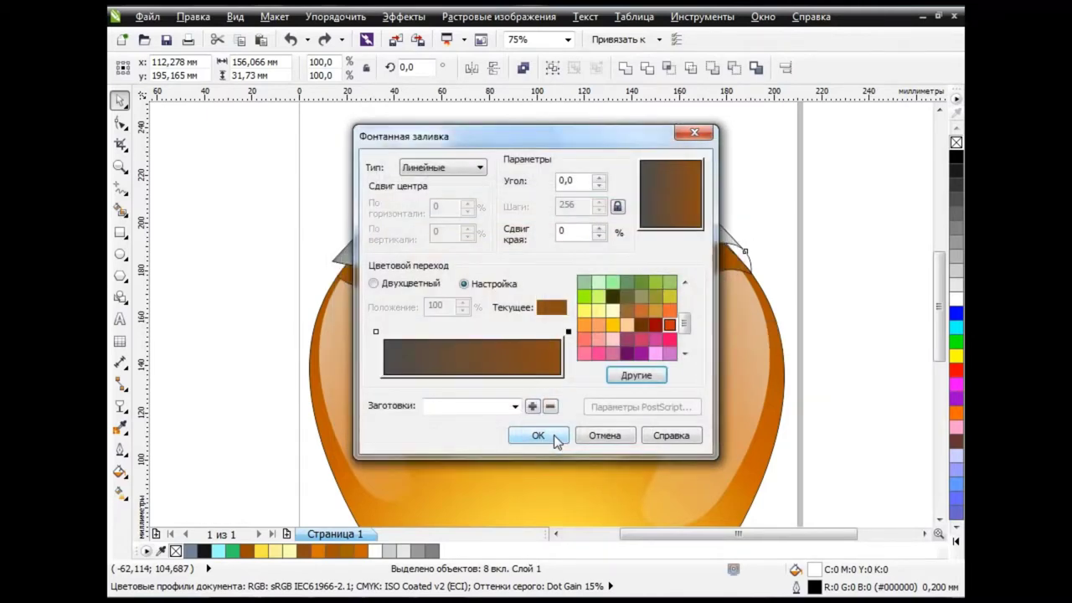
Apply the grey-to-brown gradient to the shading folds and re-aim it across one fold.
{"action": "left_click", "coordinate": [560, 435]}
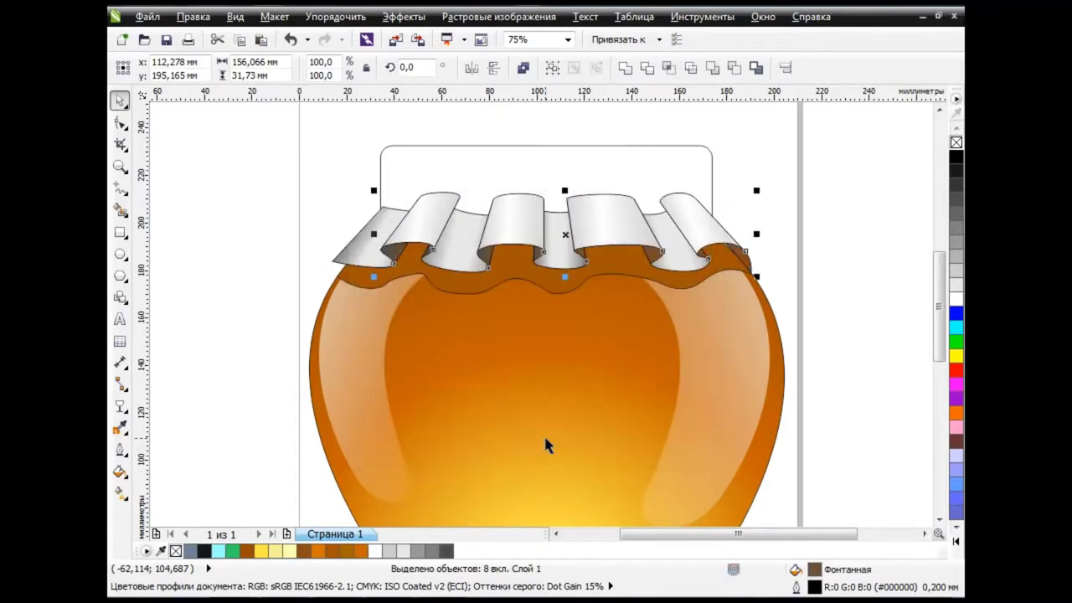
{"action": "scroll", "coordinate": [408, 260], "scroll_direction": "up", "scroll_amount": 3}
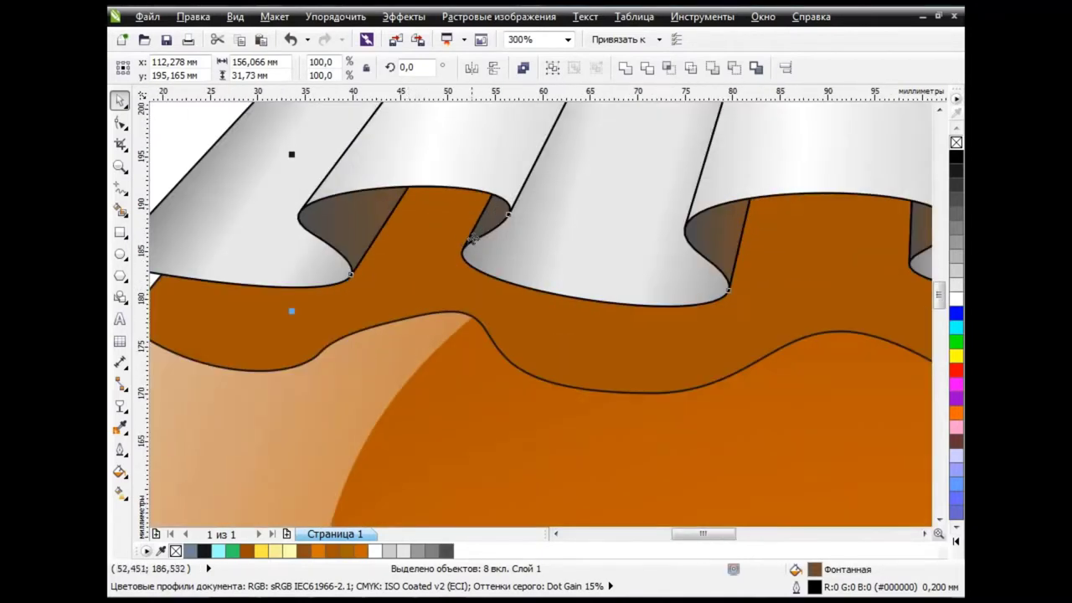
{"action": "left_click", "coordinate": [362, 224]}
{"action": "key", "text": "g"}
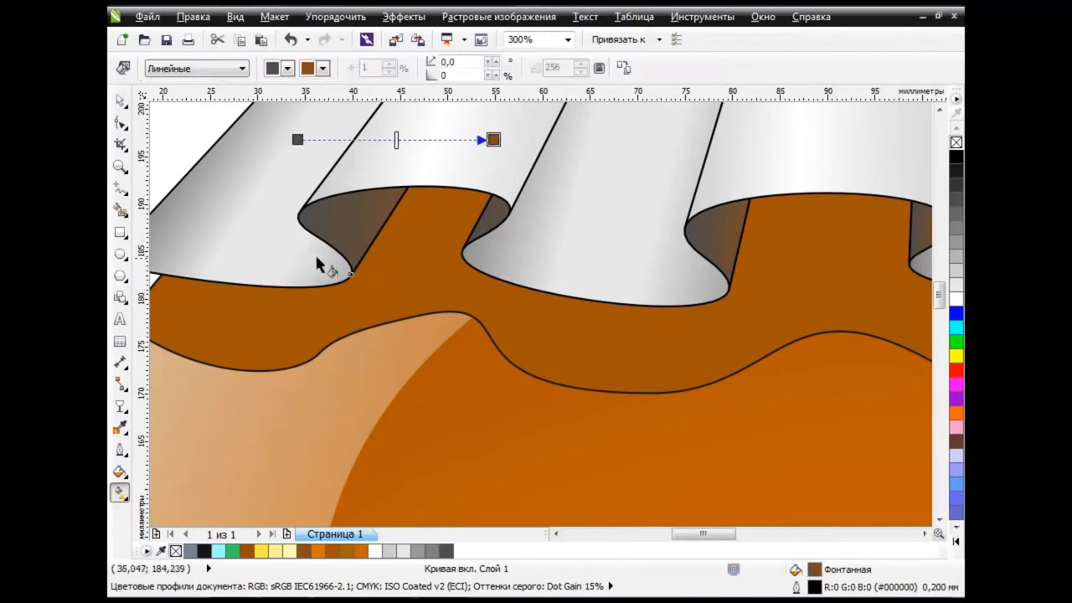
{"action": "left_click", "coordinate": [491, 204]}
{"action": "left_click_drag", "start_coordinate": [461, 127], "coordinate": [538, 191]}
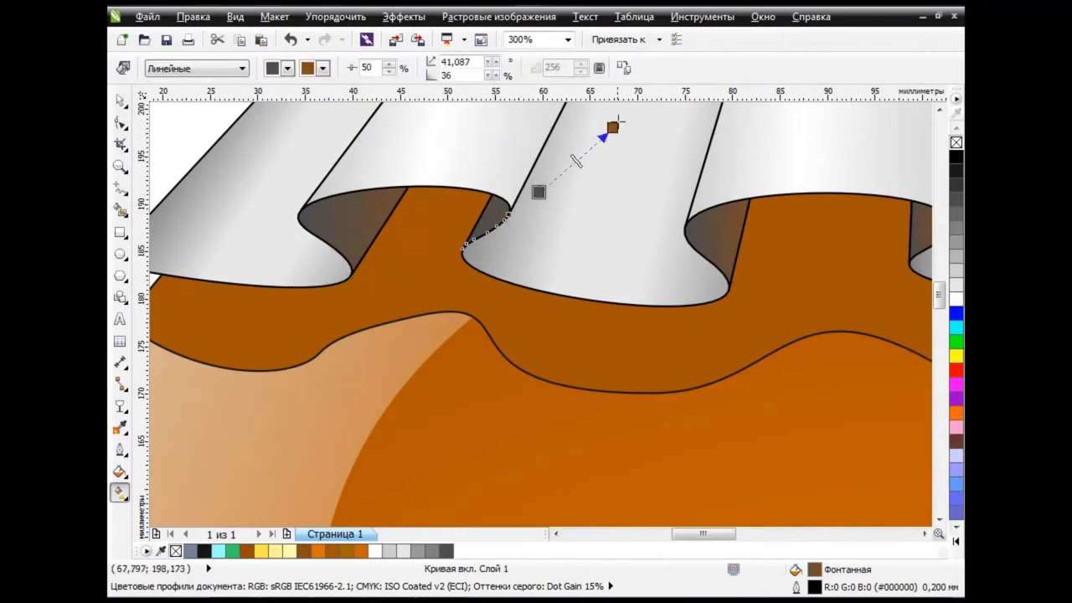
{"action": "left_click_drag", "start_coordinate": [612, 127], "coordinate": [449, 191]}
{"action": "left_click_drag", "start_coordinate": [538, 192], "coordinate": [510, 202]}
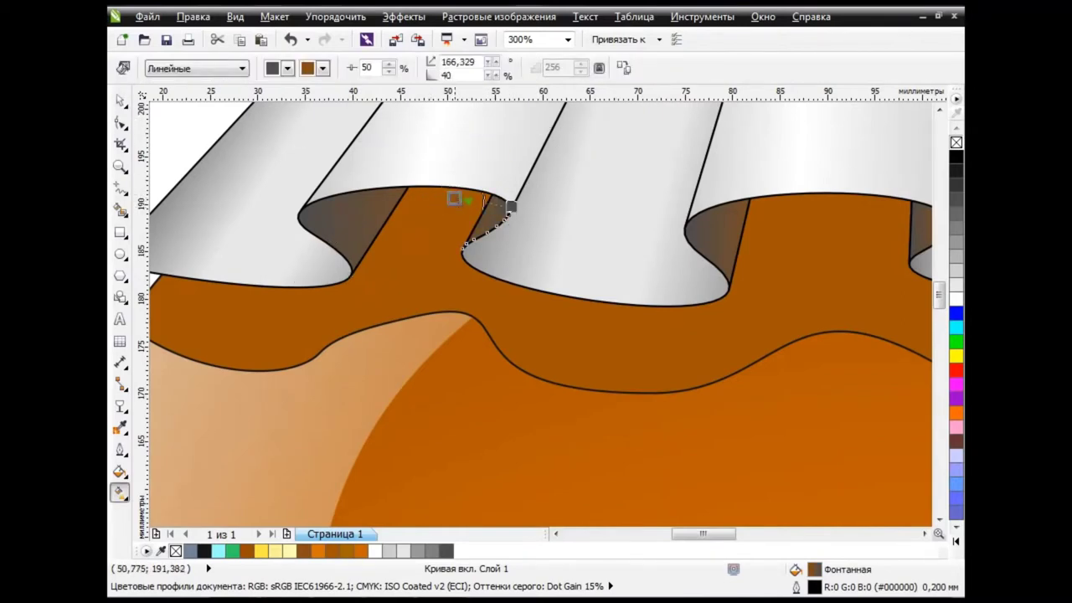
Level the gradient horizontally across the left and right shading folds.
{"action": "left_click", "coordinate": [389, 209]}
{"action": "left_click_drag", "start_coordinate": [488, 139], "coordinate": [403, 198]}
{"action": "left_click_drag", "start_coordinate": [297, 139], "coordinate": [299, 205]}
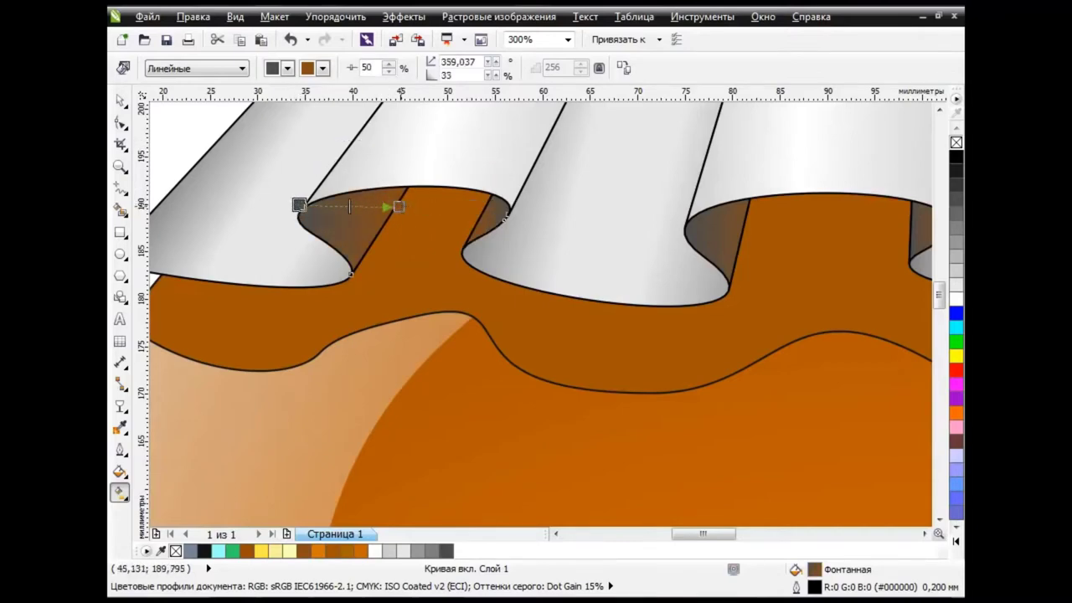
{"action": "left_click", "coordinate": [498, 224]}
{"action": "left_click", "coordinate": [738, 241]}
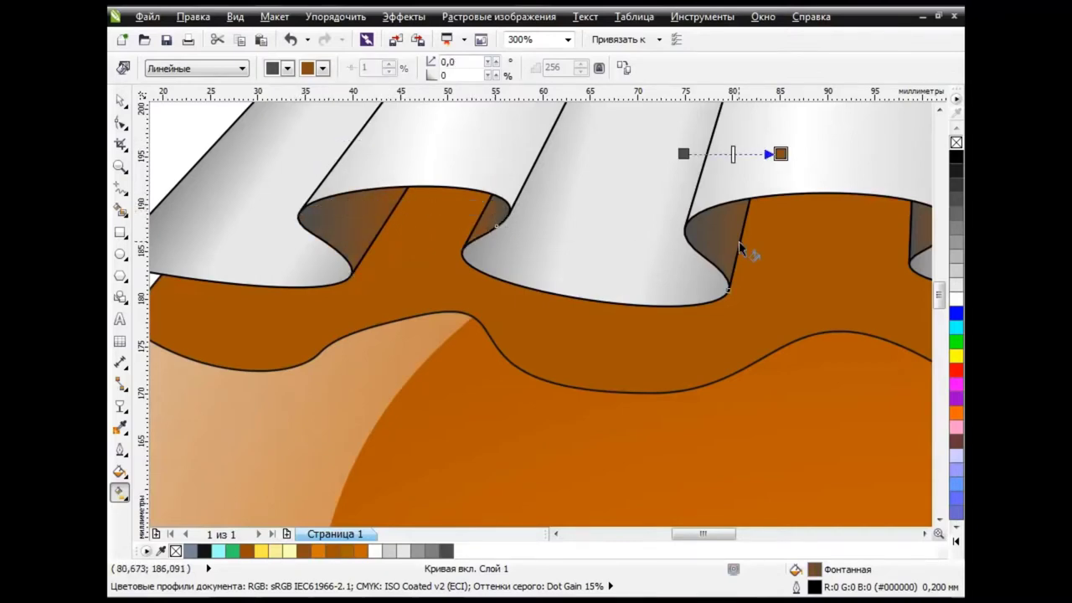
{"action": "mouse_move", "coordinate": [777, 153]}
{"action": "left_mouse_down"}
{"action": "mouse_move", "coordinate": [759, 228]}
{"action": "mouse_move", "coordinate": [747, 225]}
{"action": "left_mouse_up"}
{"action": "left_click_drag", "start_coordinate": [683, 154], "coordinate": [683, 226]}
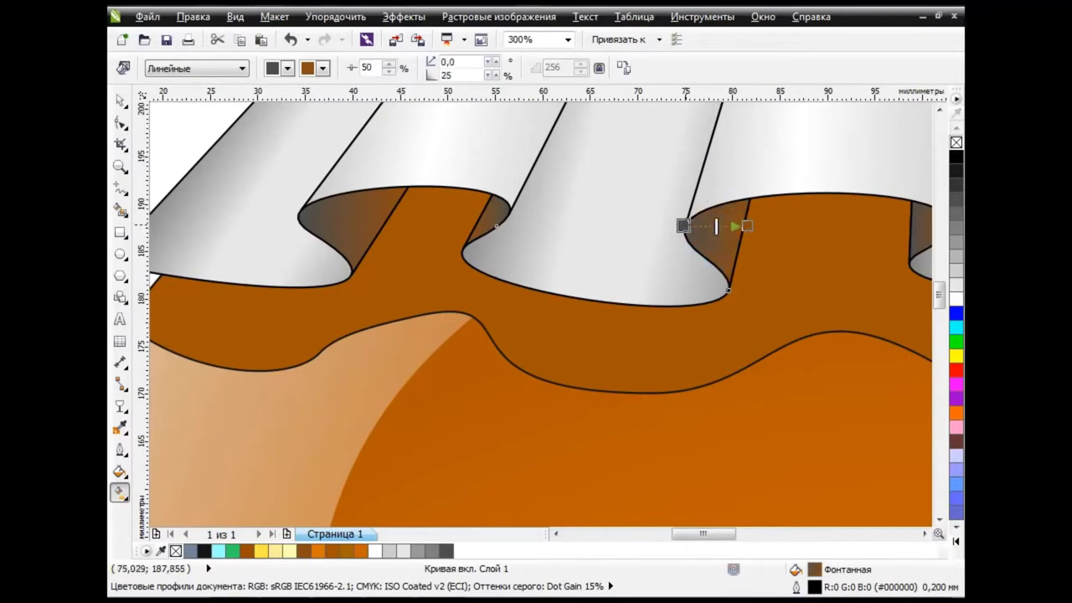
{"action": "scroll", "coordinate": [559, 279], "scroll_direction": "down", "scroll_amount": 1}
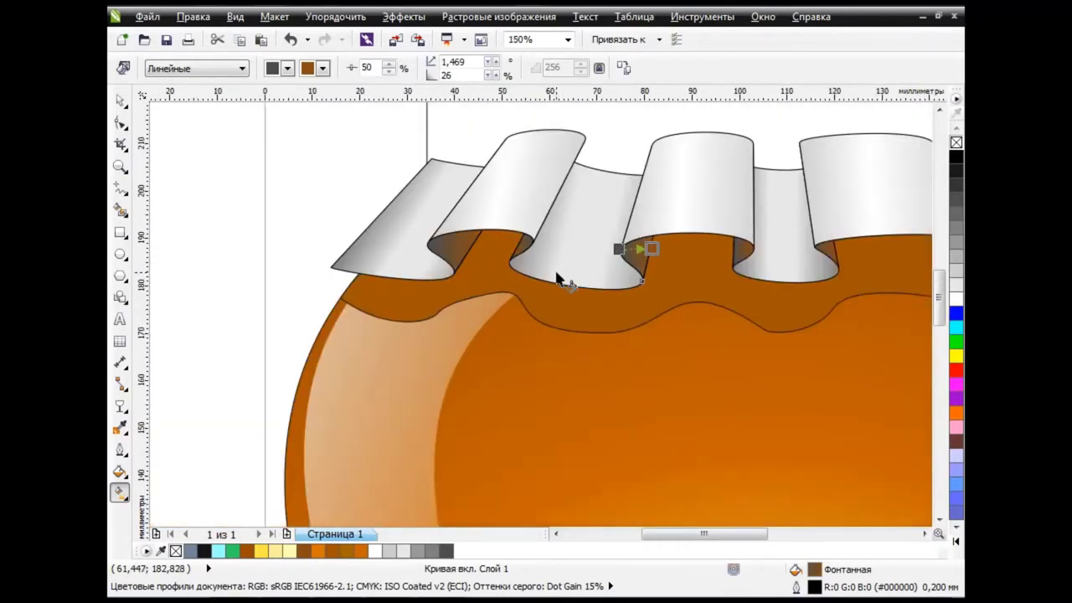
{"action": "scroll", "coordinate": [559, 279], "scroll_direction": "right", "scroll_amount": 3}
{"action": "key", "text": "space"}
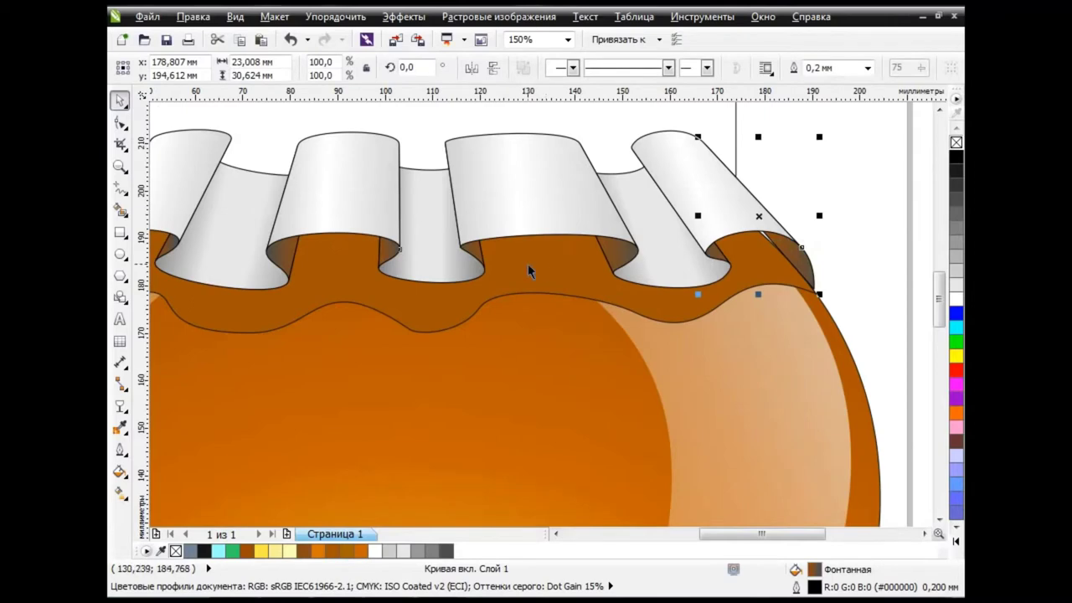
{"action": "scroll", "coordinate": [528, 264], "scroll_direction": "down", "scroll_amount": 1}
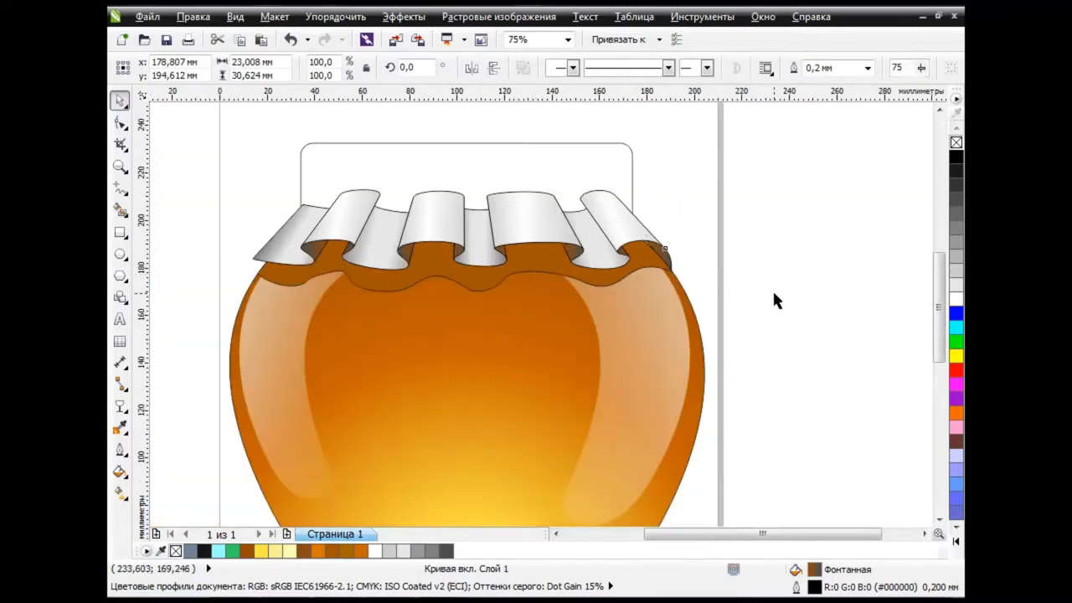
Draw a small rectangle above the jar and skew it into a parallelogram.
{"action": "key", "text": "Escape"}
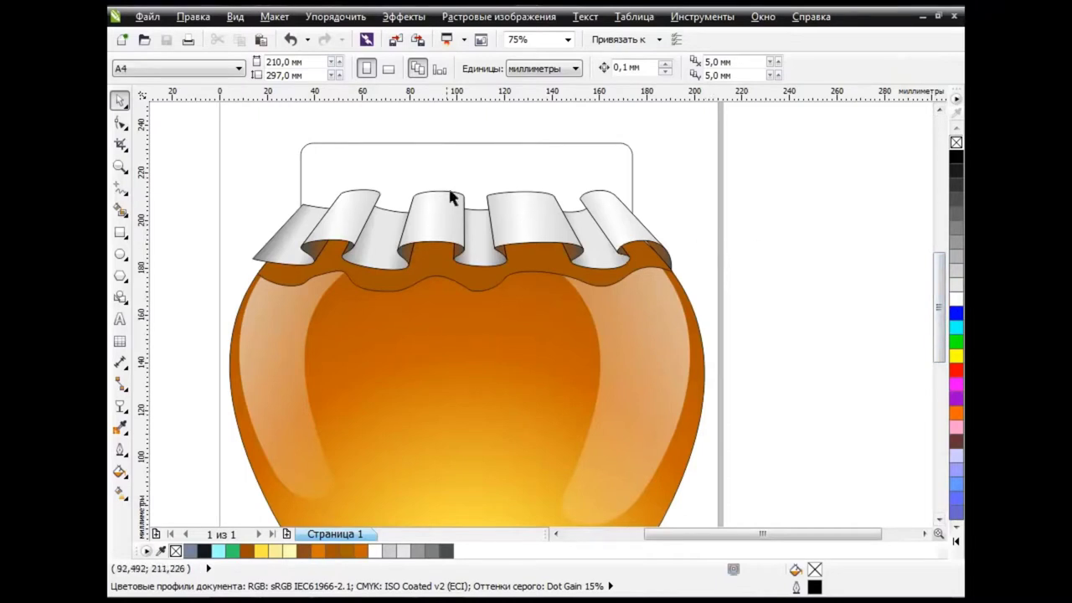
{"action": "left_click_drag", "start_coordinate": [938, 306], "coordinate": [937, 278]}
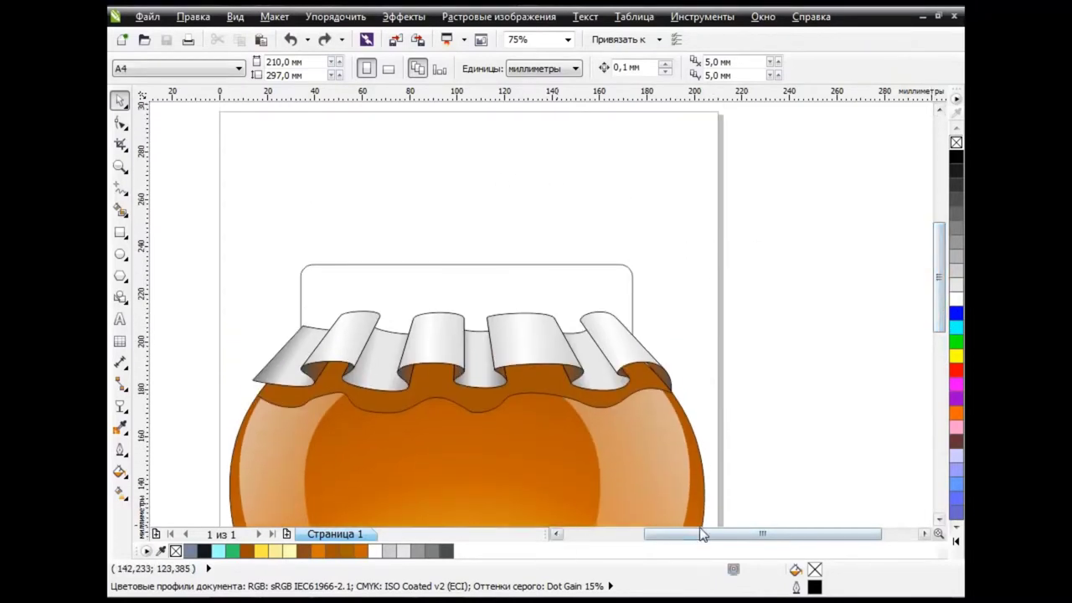
{"action": "left_click_drag", "start_coordinate": [703, 533], "coordinate": [666, 542]}
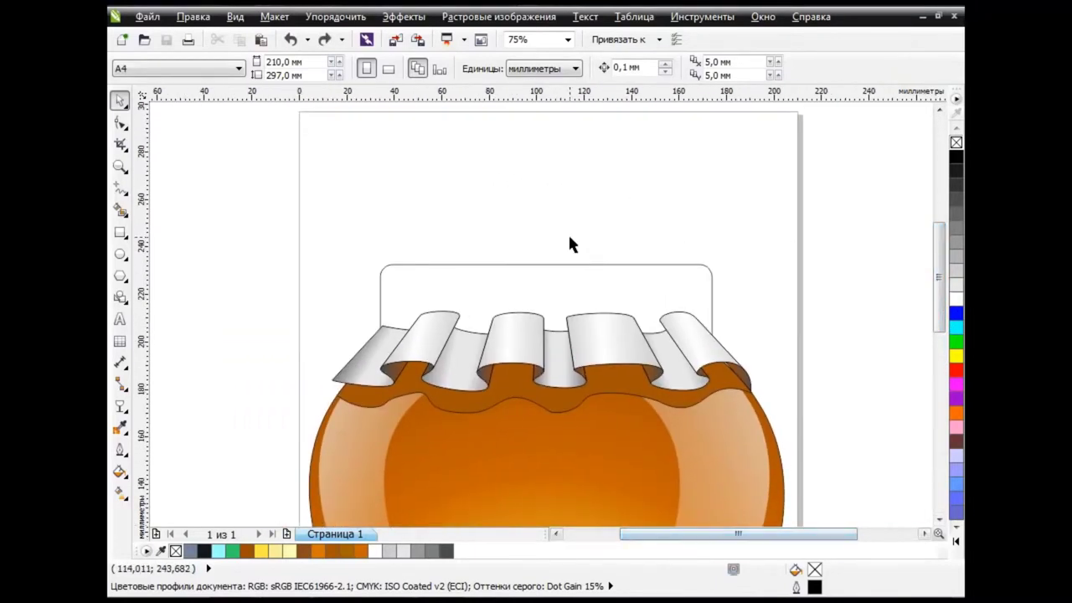
{"action": "left_click", "coordinate": [119, 232]}
{"action": "left_click_drag", "start_coordinate": [468, 187], "coordinate": [577, 220]}
{"action": "left_click", "coordinate": [526, 201]}
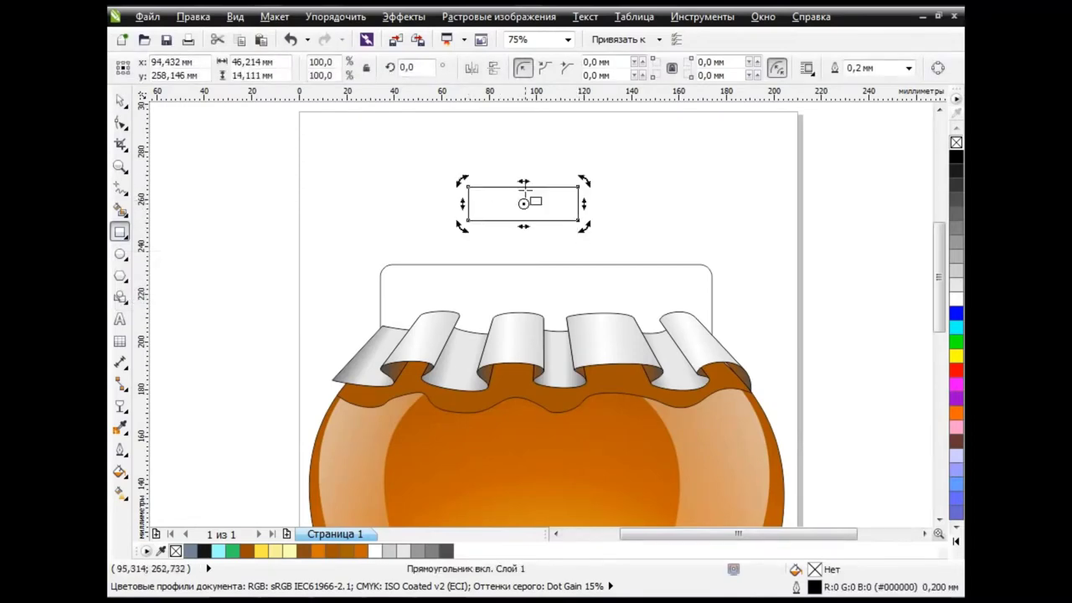
{"action": "left_click_drag", "start_coordinate": [543, 182], "coordinate": [566, 182]}
{"action": "key", "text": "space"}
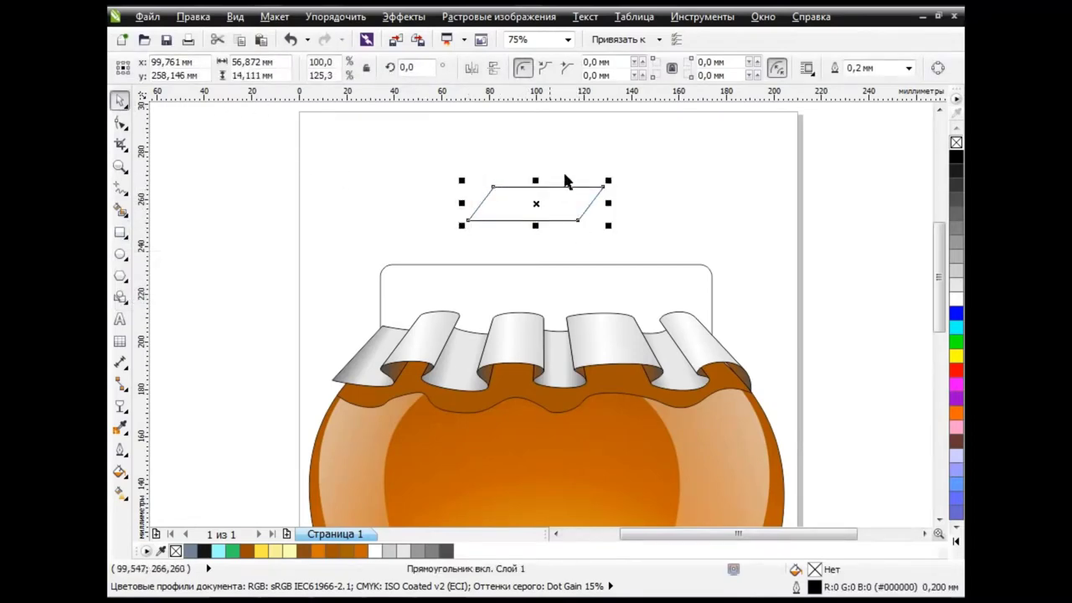
Convert the parallelogram to curves and bend its left and right edges outward.
{"action": "key", "text": "ctrl+q"}
{"action": "key", "text": "F10"}
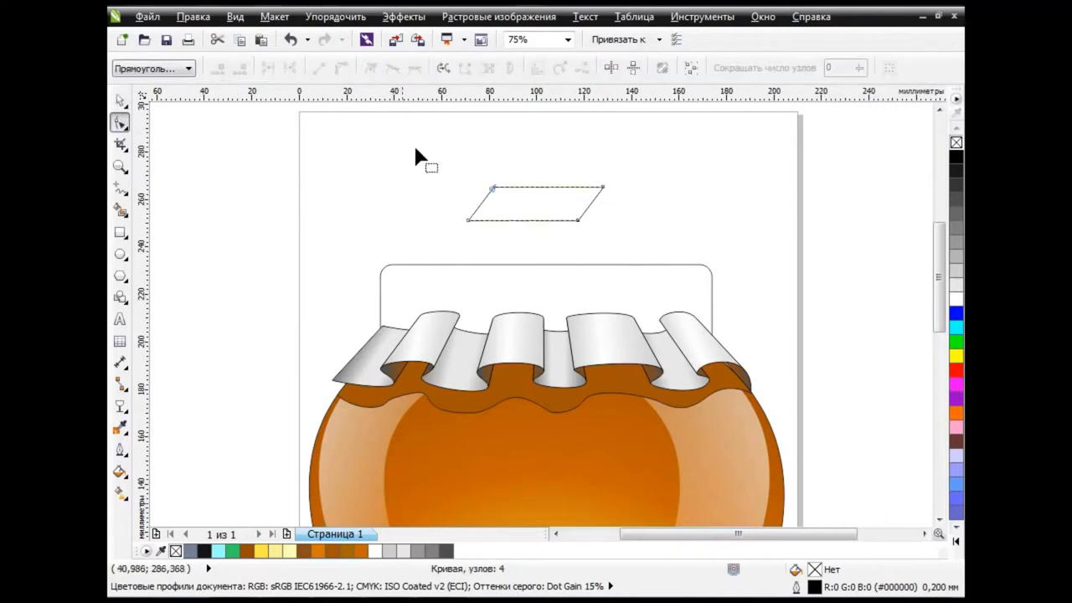
{"action": "left_click", "coordinate": [341, 69]}
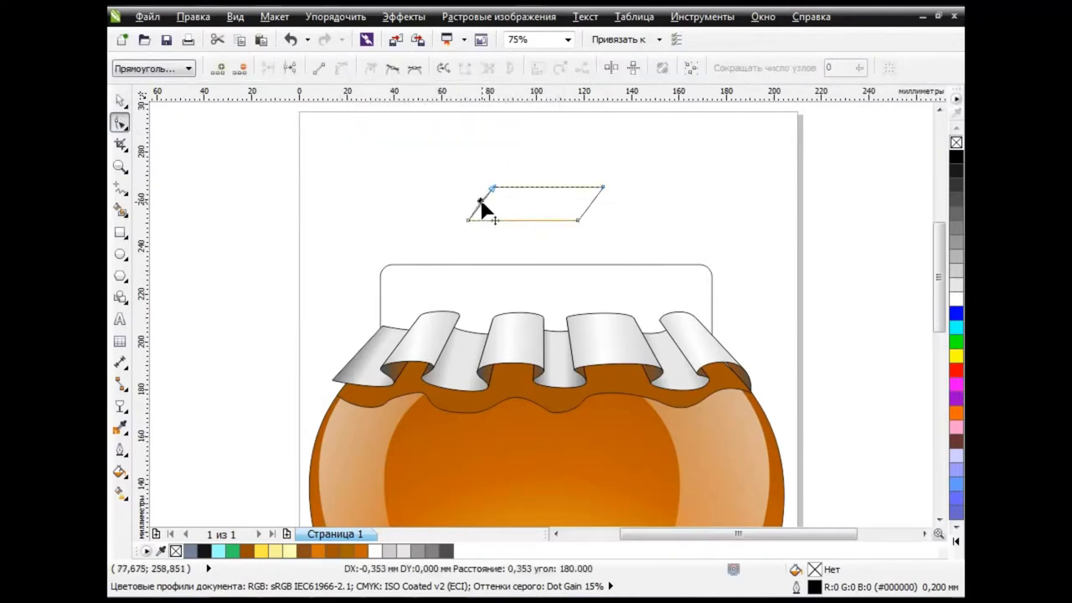
{"action": "left_click_drag", "start_coordinate": [481, 206], "coordinate": [470, 199]}
{"action": "left_click_drag", "start_coordinate": [586, 214], "coordinate": [592, 209]}
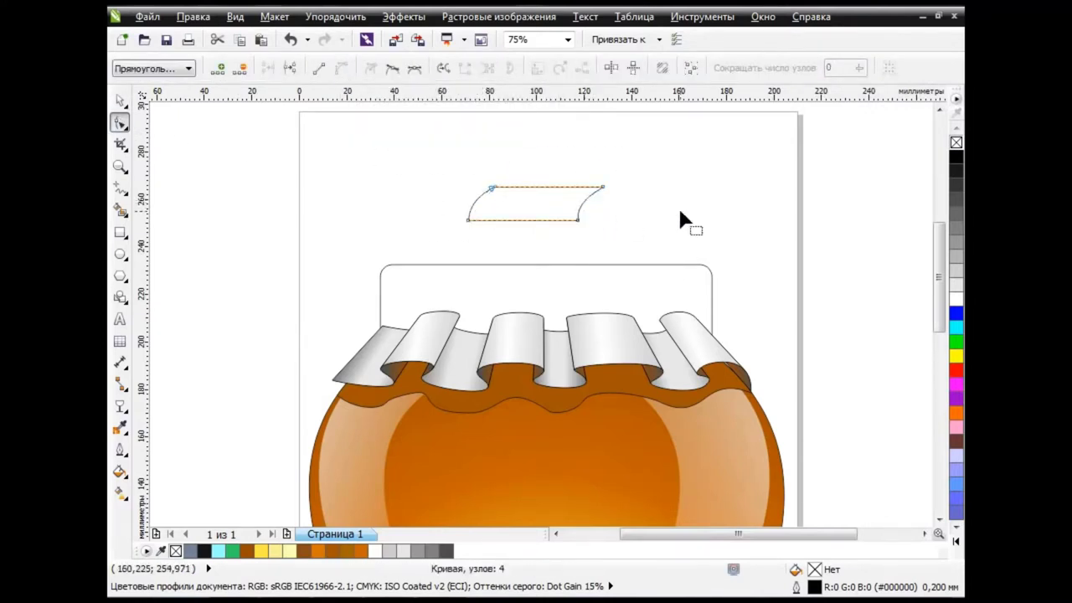
{"action": "key", "text": "space"}
{"action": "left_click", "coordinate": [341, 198]}
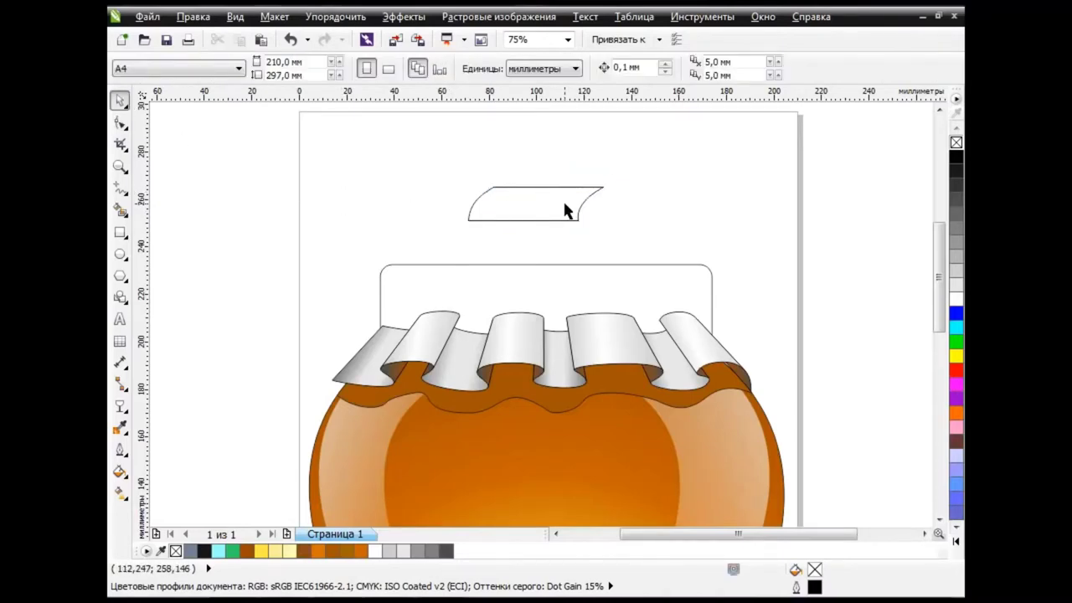
{"action": "left_click", "coordinate": [563, 220]}
Fill the curved strip with a beige uniform fill.
{"action": "left_click", "coordinate": [119, 472]}
{"action": "left_click", "coordinate": [193, 351]}
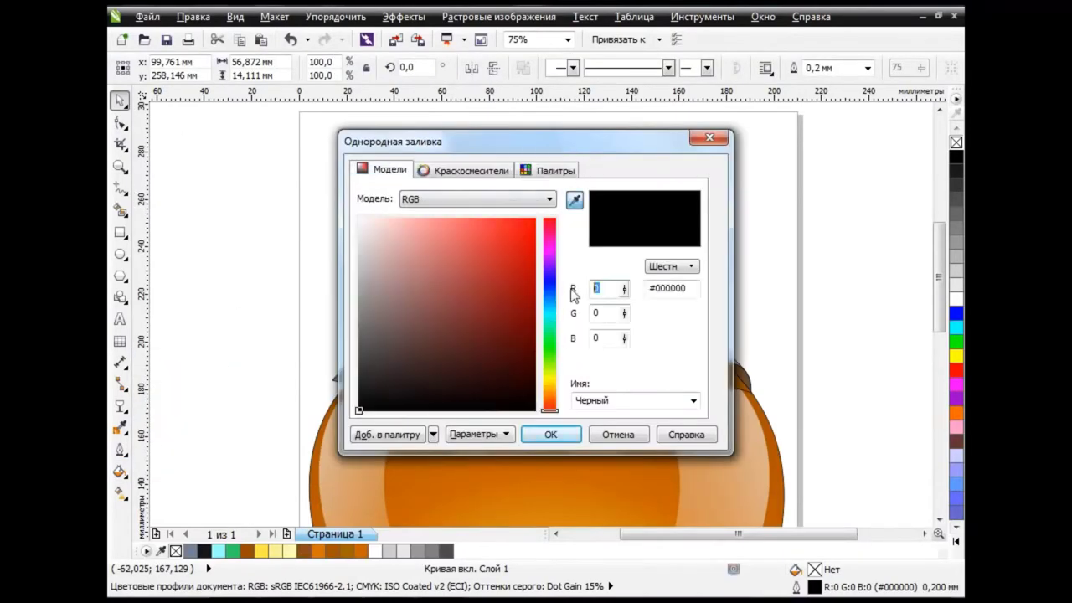
{"action": "type", "text": "210"}
{"action": "double_click", "coordinate": [603, 319]}
{"action": "type", "text": "19"}
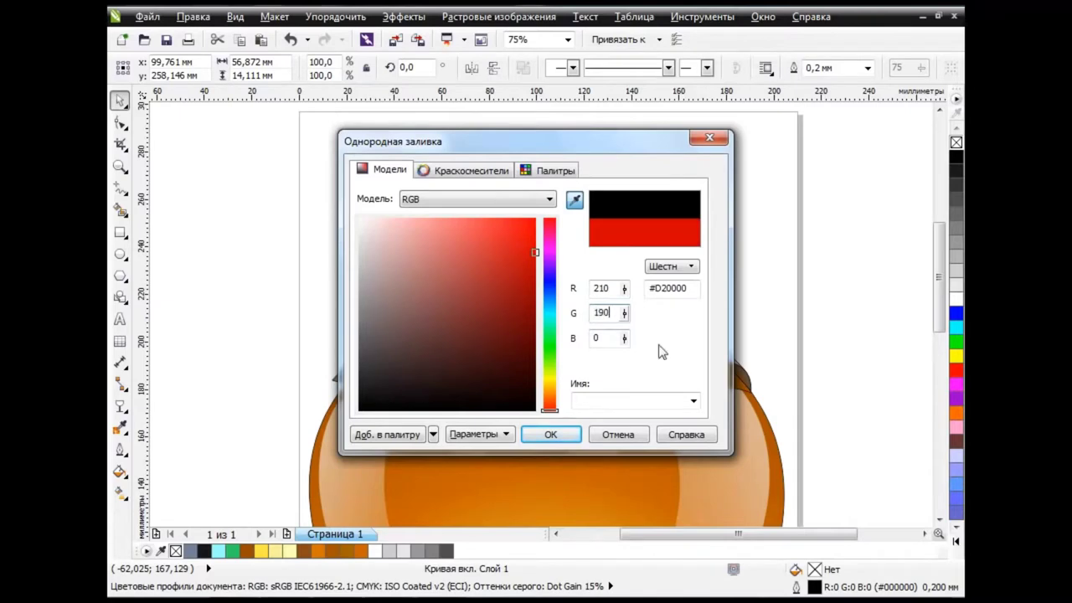
{"action": "key", "text": "Tab"}
{"action": "key", "text": "Tab"}
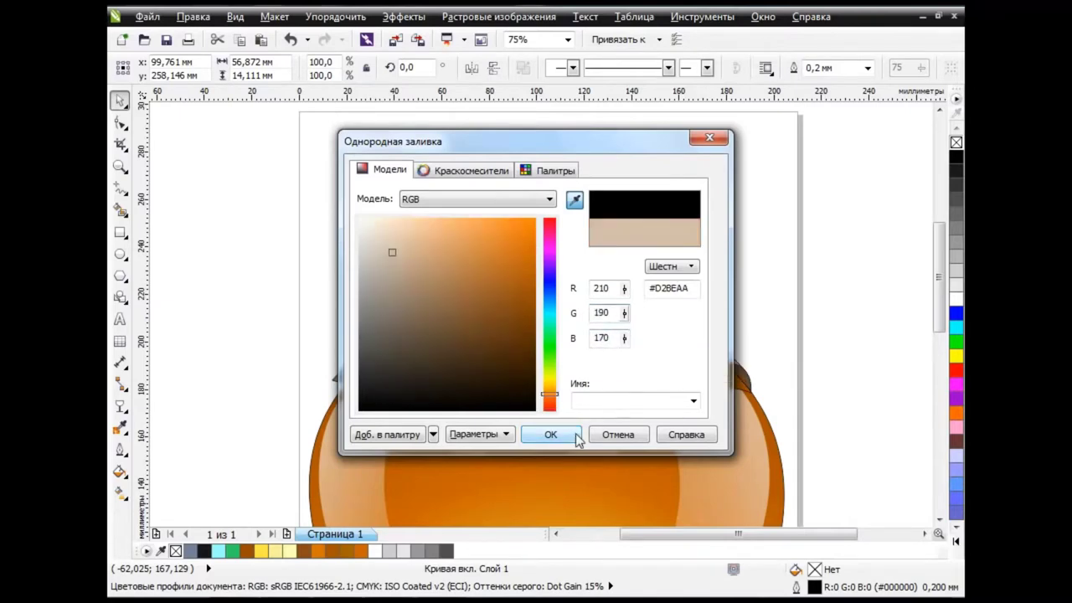
{"action": "left_click", "coordinate": [572, 437]}
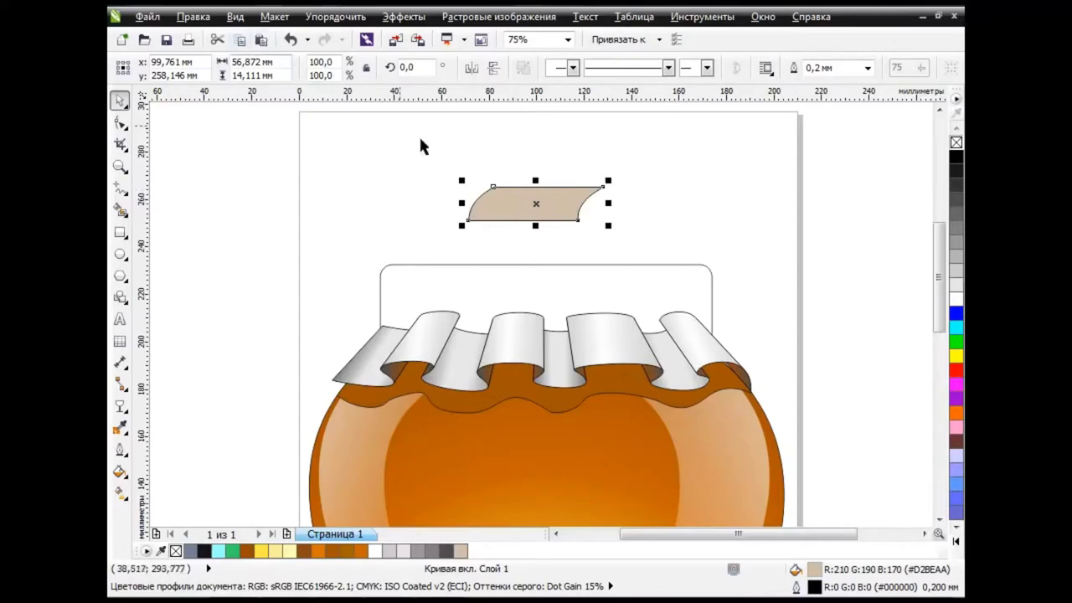
Offset a copy down and right of the strip and fill it darker brown (#918376).
{"action": "left_click_drag", "start_coordinate": [534, 207], "coordinate": [529, 201]}
{"action": "left_click_drag", "start_coordinate": [595, 186], "coordinate": [601, 191]}
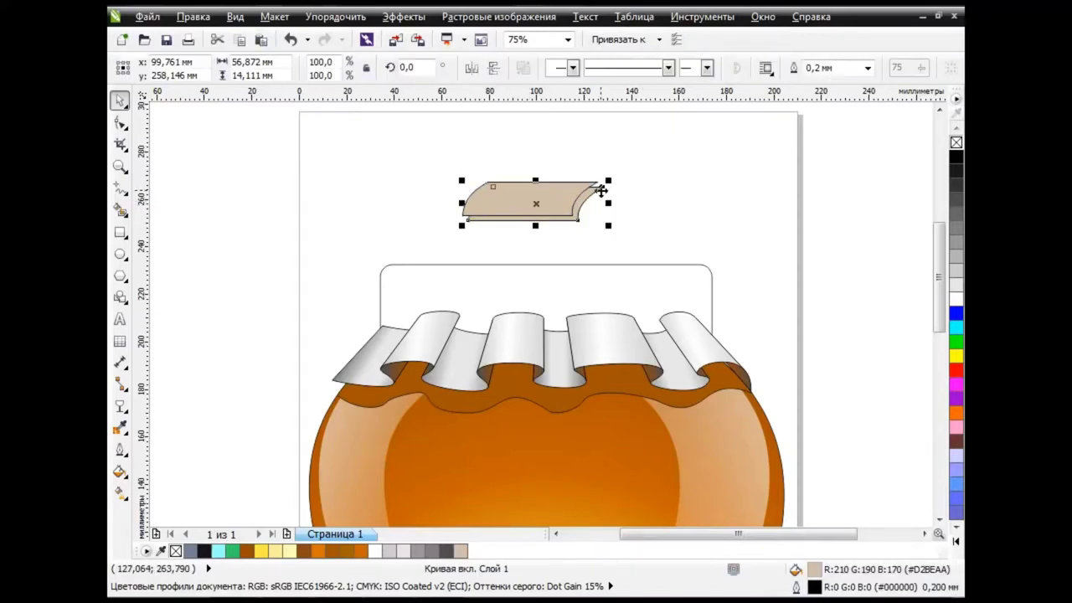
{"action": "left_click", "coordinate": [119, 472]}
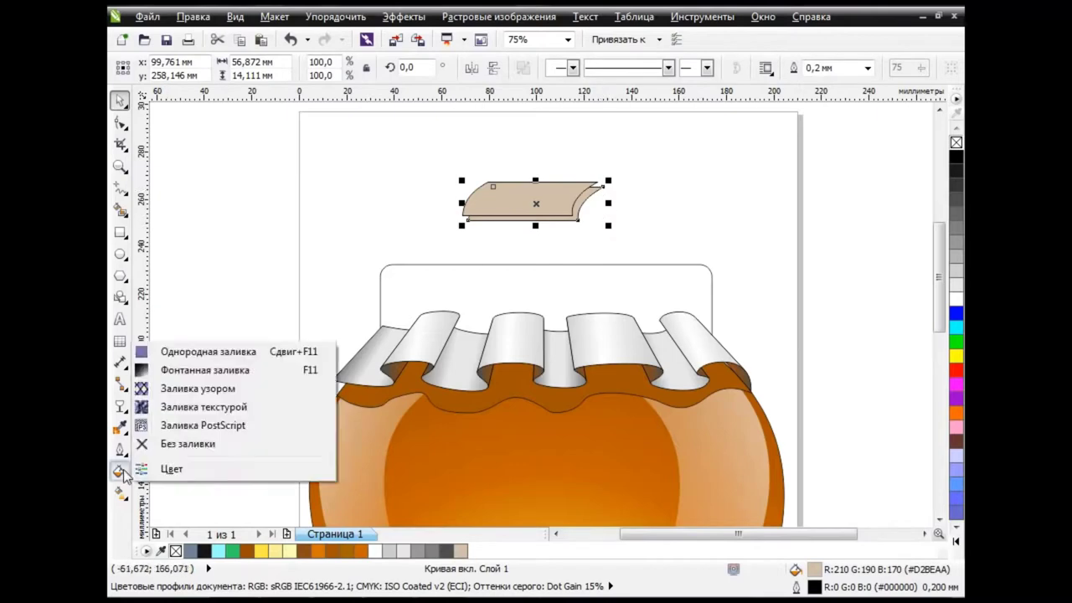
{"action": "left_click", "coordinate": [172, 352]}
{"action": "left_click", "coordinate": [383, 170]}
{"action": "left_click_drag", "start_coordinate": [404, 296], "coordinate": [391, 301]}
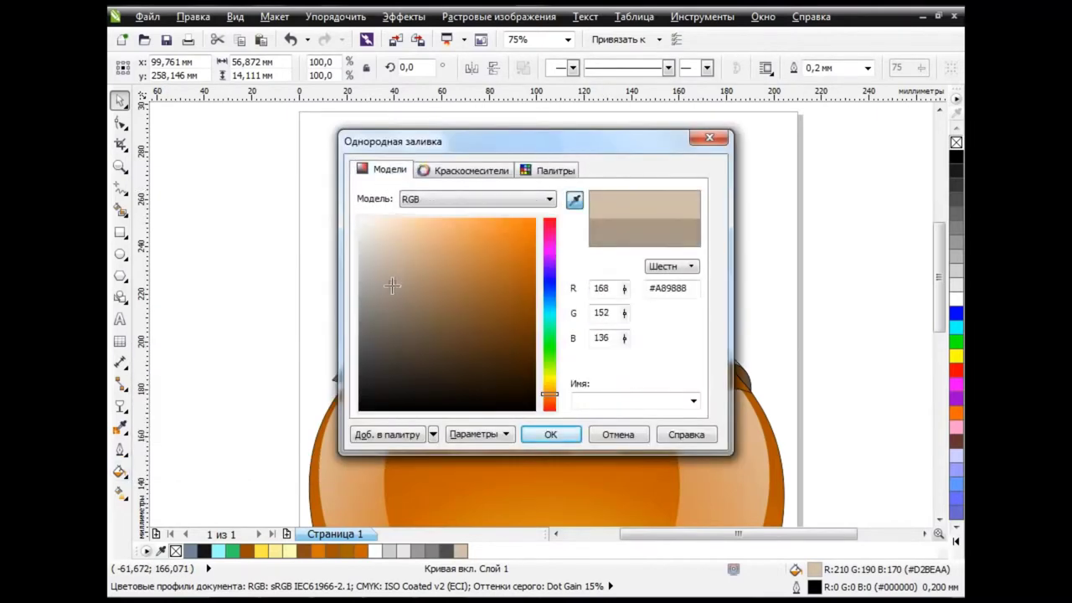
{"action": "left_click", "coordinate": [550, 433]}
Reshape the darker copy's nodes with the Shape tool to form the strip's underside.
{"action": "left_click", "coordinate": [650, 203]}
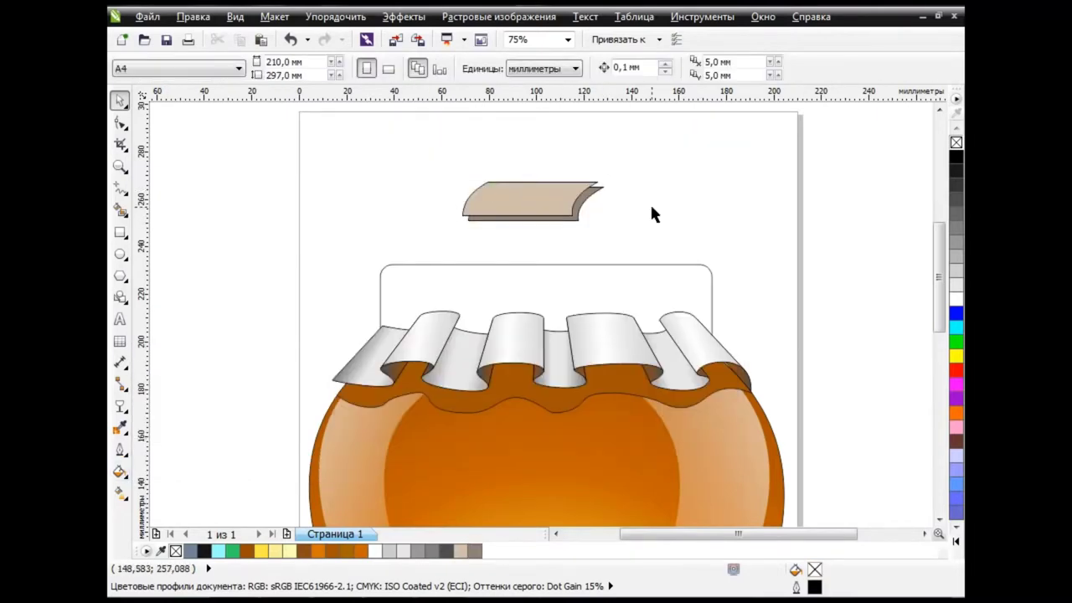
{"action": "scroll", "coordinate": [556, 205], "scroll_direction": "up", "scroll_amount": 1}
{"action": "scroll", "coordinate": [554, 210], "scroll_direction": "up", "scroll_amount": 1}
{"action": "left_click", "coordinate": [552, 255]}
{"action": "key", "text": "F10"}
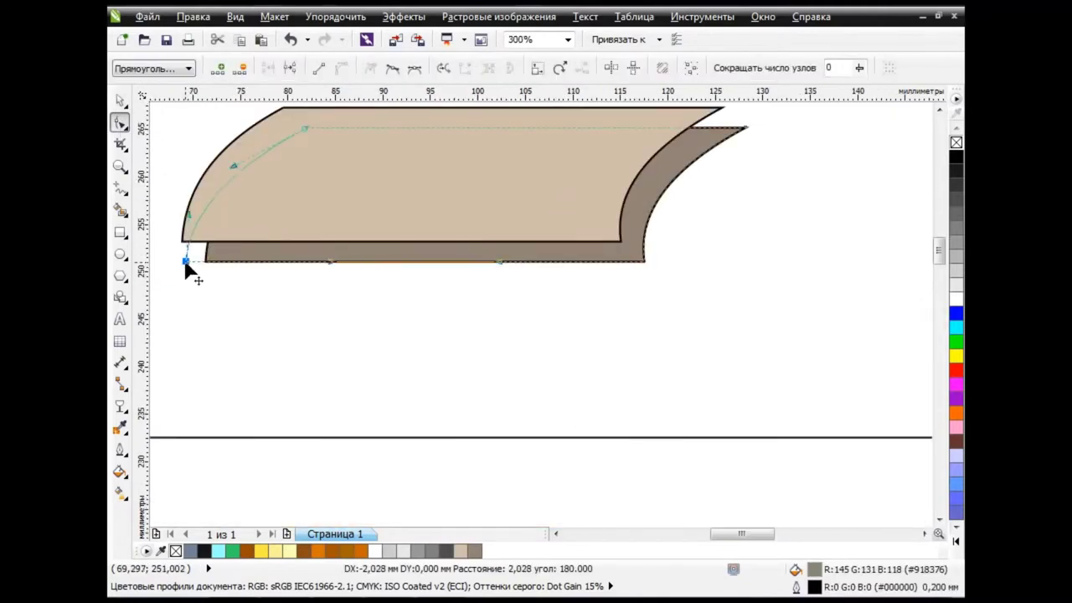
{"action": "left_click", "coordinate": [181, 267]}
{"action": "scroll", "coordinate": [908, 281], "scroll_direction": "up", "scroll_amount": 1}
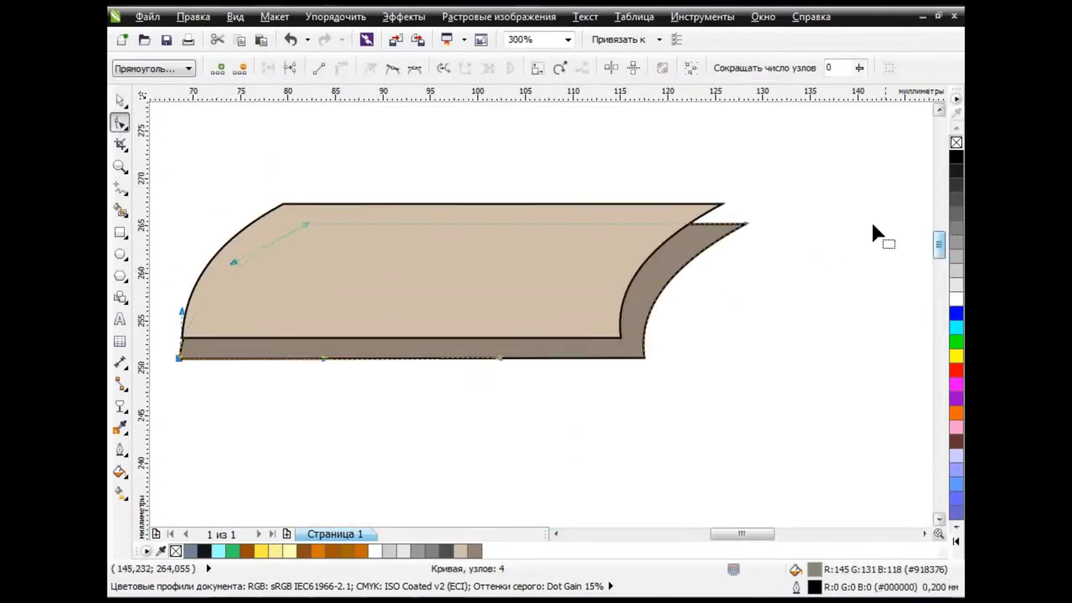
{"action": "left_click_drag", "start_coordinate": [746, 225], "coordinate": [747, 204]}
Pull the darker copy's bottom-right node into place to finish the underside.
{"action": "left_click_drag", "start_coordinate": [644, 358], "coordinate": [638, 358]}
{"action": "key", "text": "space"}
{"action": "scroll", "coordinate": [528, 264], "scroll_direction": "down", "scroll_amount": 1}
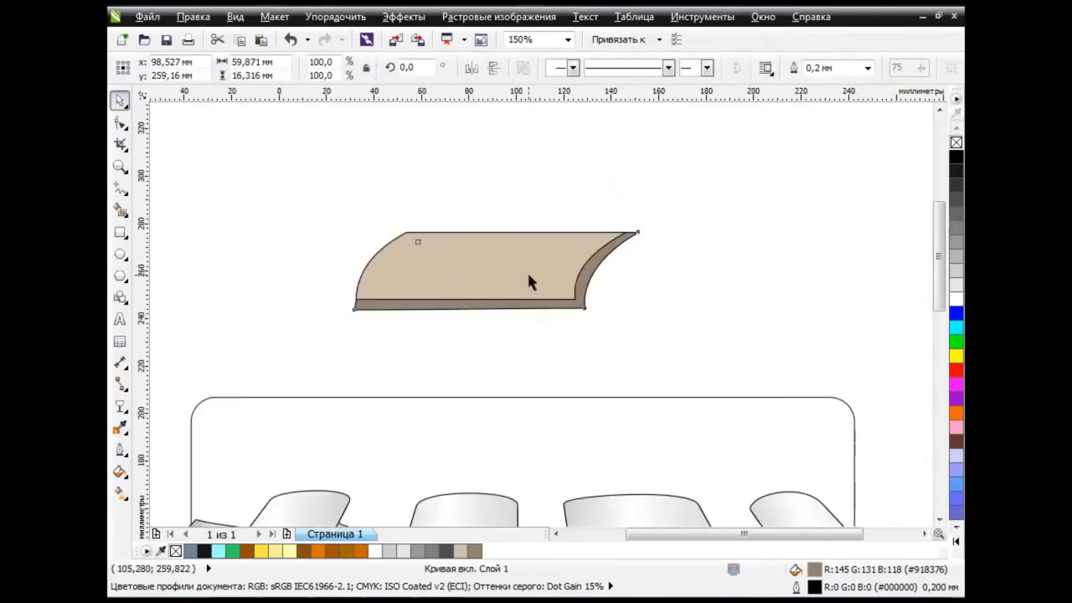
{"action": "scroll", "coordinate": [483, 269], "scroll_direction": "down", "scroll_amount": 1}
{"action": "scroll", "coordinate": [483, 270], "scroll_direction": "up", "scroll_amount": 1}
{"action": "left_click", "coordinate": [685, 303]}
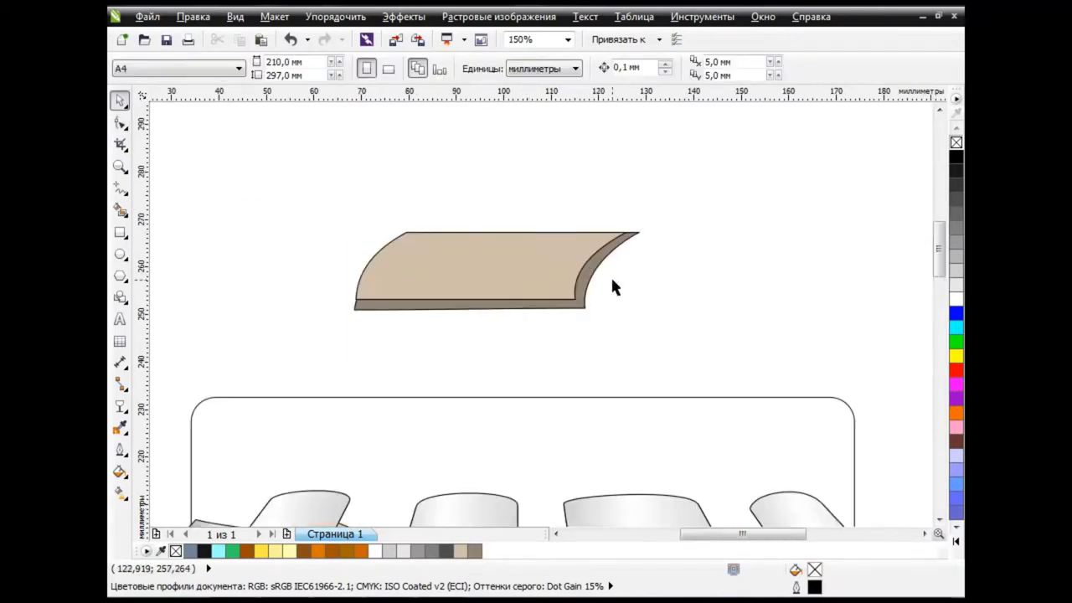
Add a thin light grey (#E6E6E6) oval across the strip's top and group all three pieces.
{"action": "left_click", "coordinate": [120, 254]}
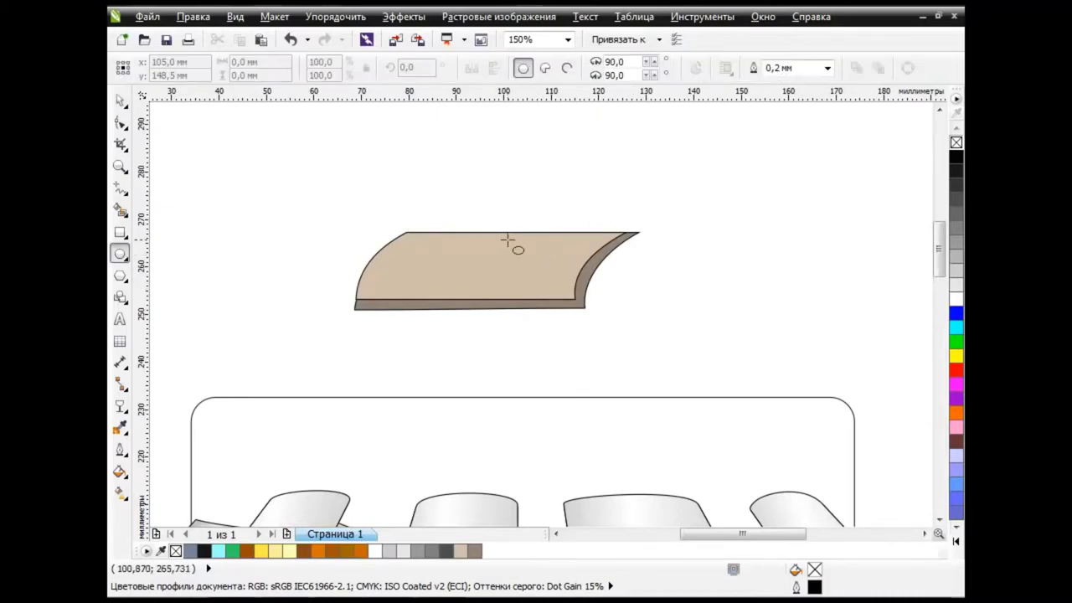
{"action": "left_click_drag", "start_coordinate": [495, 239], "coordinate": [600, 251]}
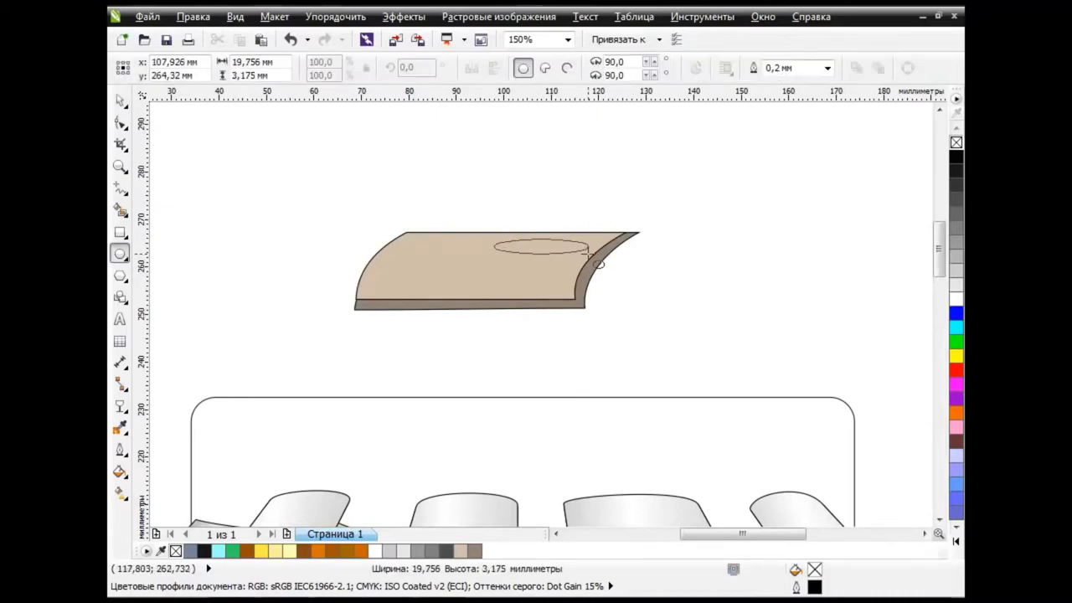
{"action": "left_click", "coordinate": [956, 286]}
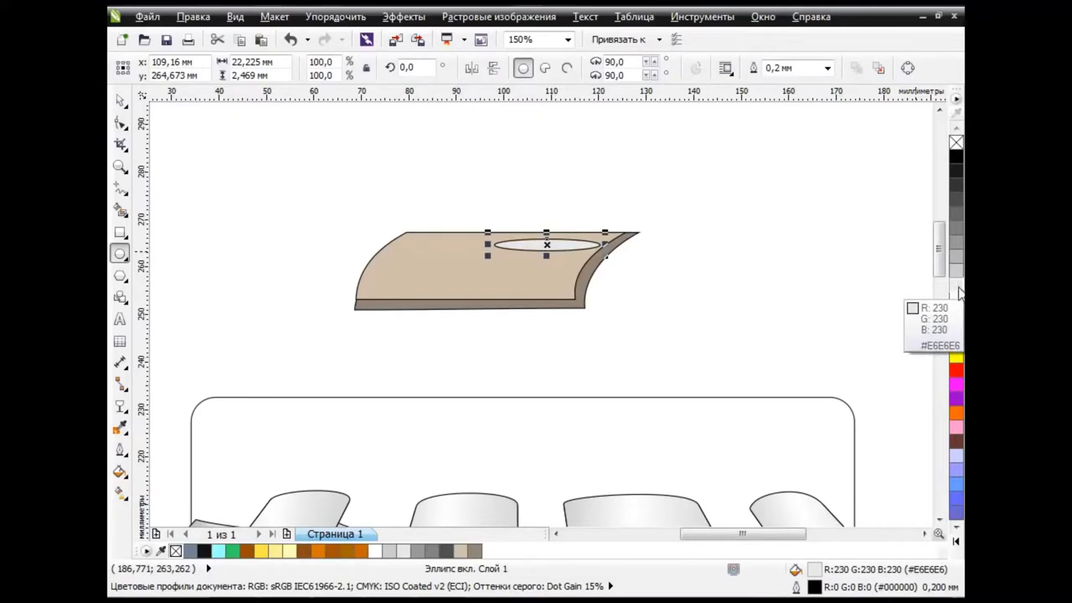
{"action": "key", "text": "space"}
{"action": "mouse_move", "coordinate": [323, 204]}
{"action": "left_mouse_down"}
{"action": "mouse_move", "coordinate": [597, 335]}
{"action": "mouse_move", "coordinate": [657, 333]}
{"action": "left_mouse_up"}
{"action": "left_click", "coordinate": [558, 71]}
Scale the strip group to about 44.3% and position it above the jar.
{"action": "left_click_drag", "start_coordinate": [937, 251], "coordinate": [937, 266]}
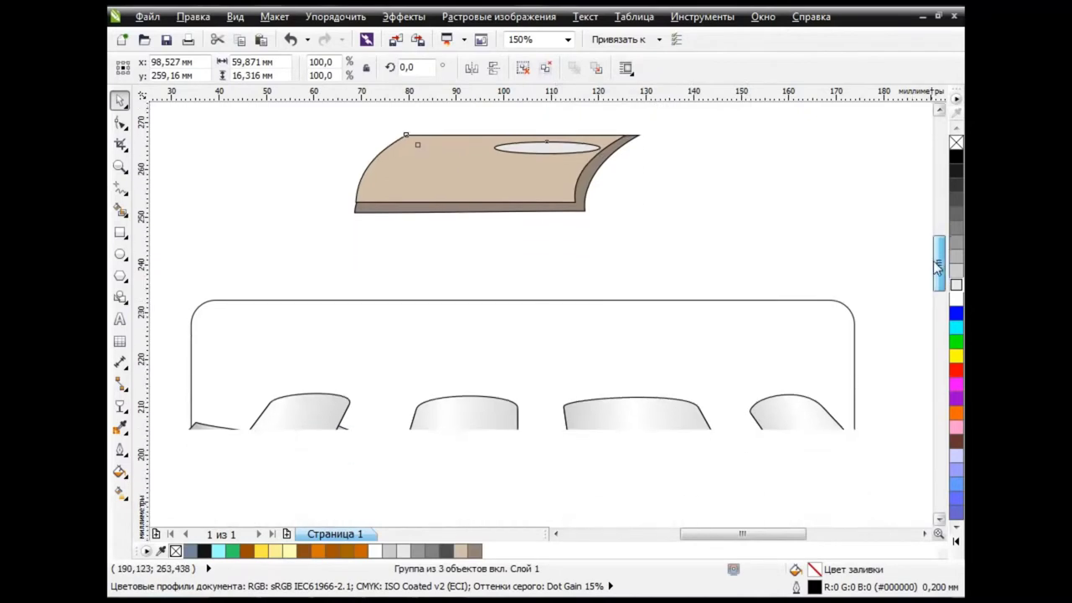
{"action": "scroll", "coordinate": [581, 276], "scroll_direction": "down", "scroll_amount": 1}
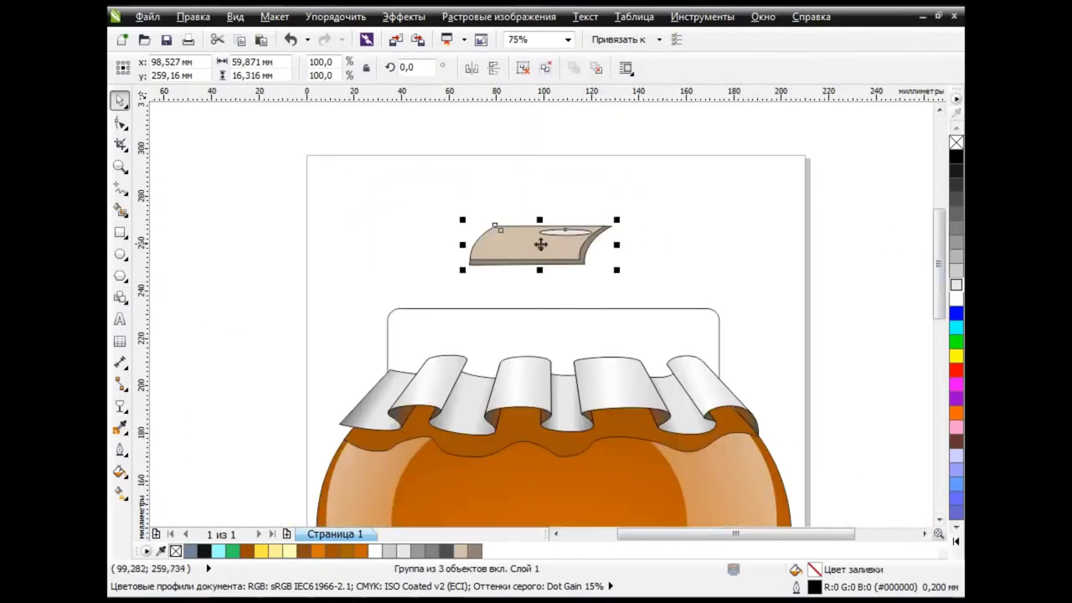
{"action": "mouse_move", "coordinate": [616, 269]}
{"action": "left_mouse_down"}
{"action": "mouse_move", "coordinate": [552, 248]}
{"action": "mouse_move", "coordinate": [549, 371]}
{"action": "mouse_move", "coordinate": [553, 245]}
{"action": "left_mouse_up"}
{"action": "left_click", "coordinate": [696, 275]}
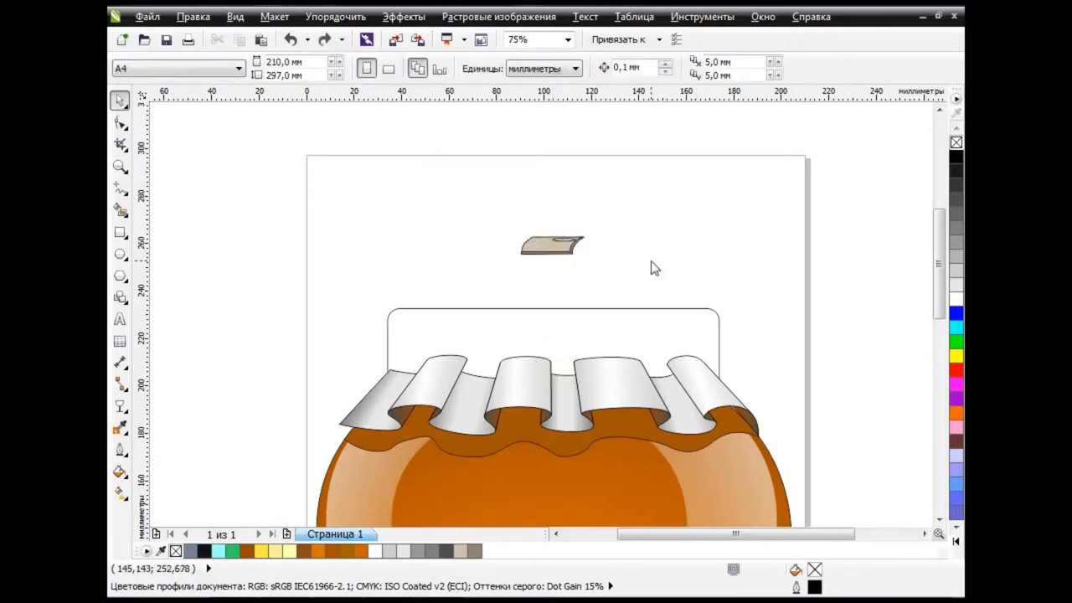
{"action": "left_click", "coordinate": [562, 251]}
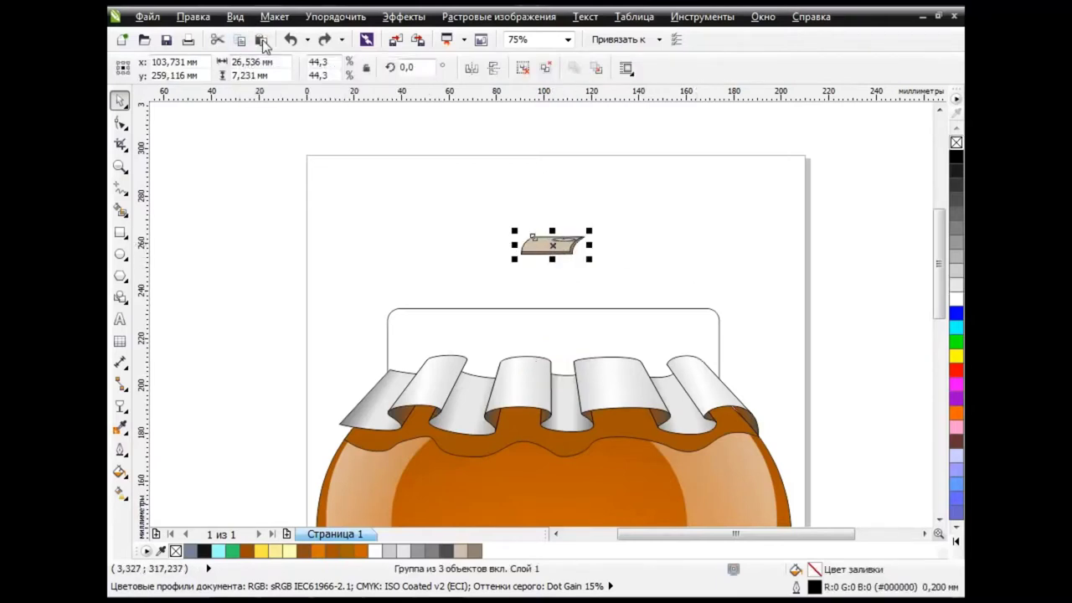
Place narrowed copies of the strip to its left and right, adjusting their widths.
{"action": "left_click_drag", "start_coordinate": [554, 243], "coordinate": [403, 244]}
{"action": "left_click", "coordinate": [484, 272]}
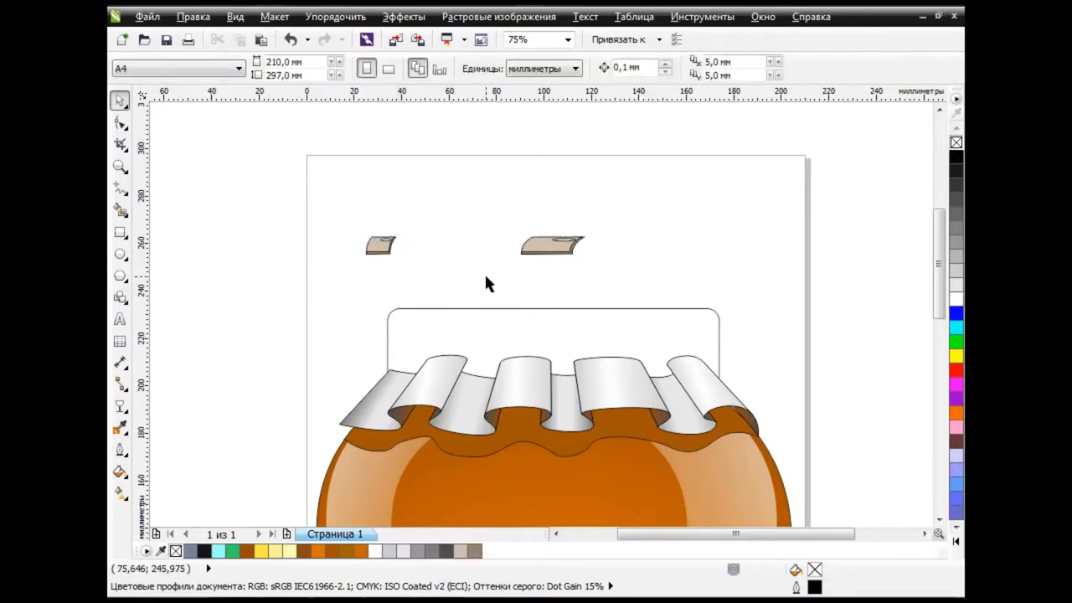
{"action": "left_click", "coordinate": [525, 244]}
{"action": "left_click_drag", "start_coordinate": [525, 244], "coordinate": [563, 242]}
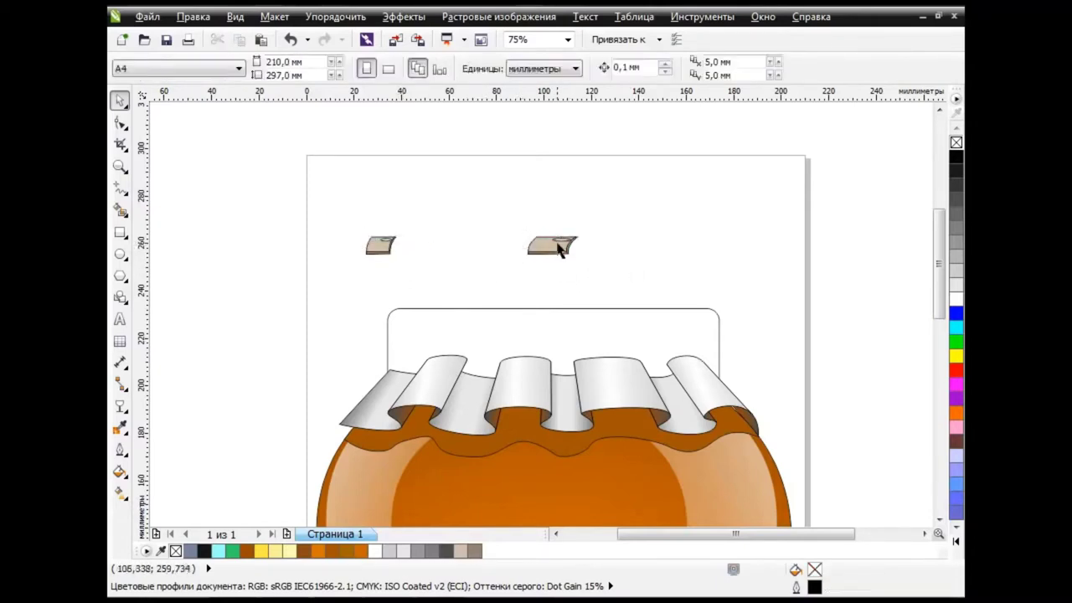
{"action": "left_click_drag", "start_coordinate": [564, 243], "coordinate": [586, 243]}
{"action": "left_click", "coordinate": [664, 269]}
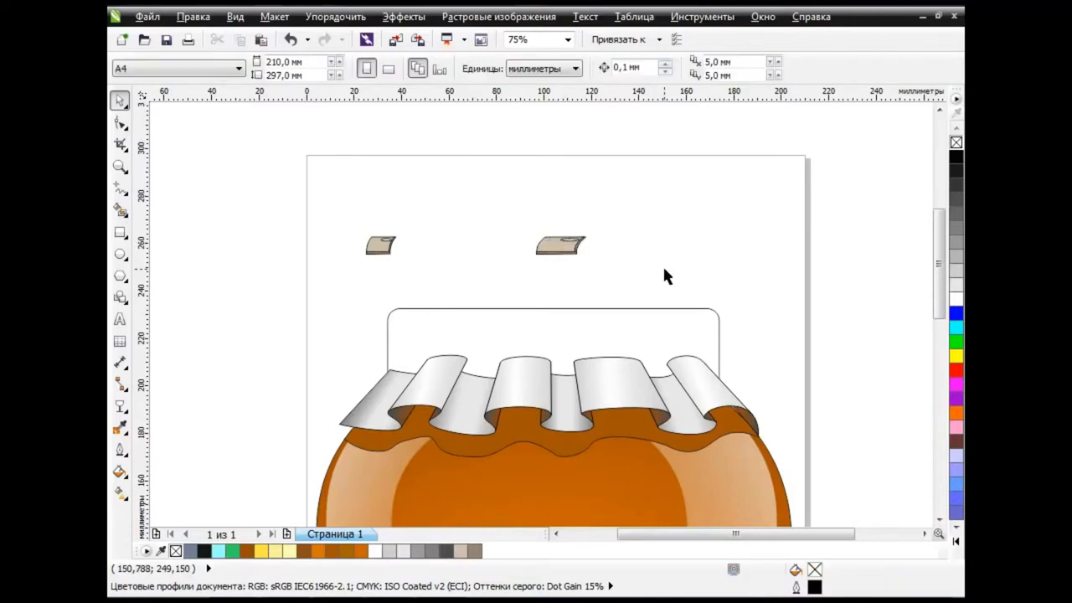
{"action": "left_click", "coordinate": [380, 246]}
{"action": "left_click_drag", "start_coordinate": [385, 246], "coordinate": [728, 247]}
{"action": "left_click", "coordinate": [738, 310]}
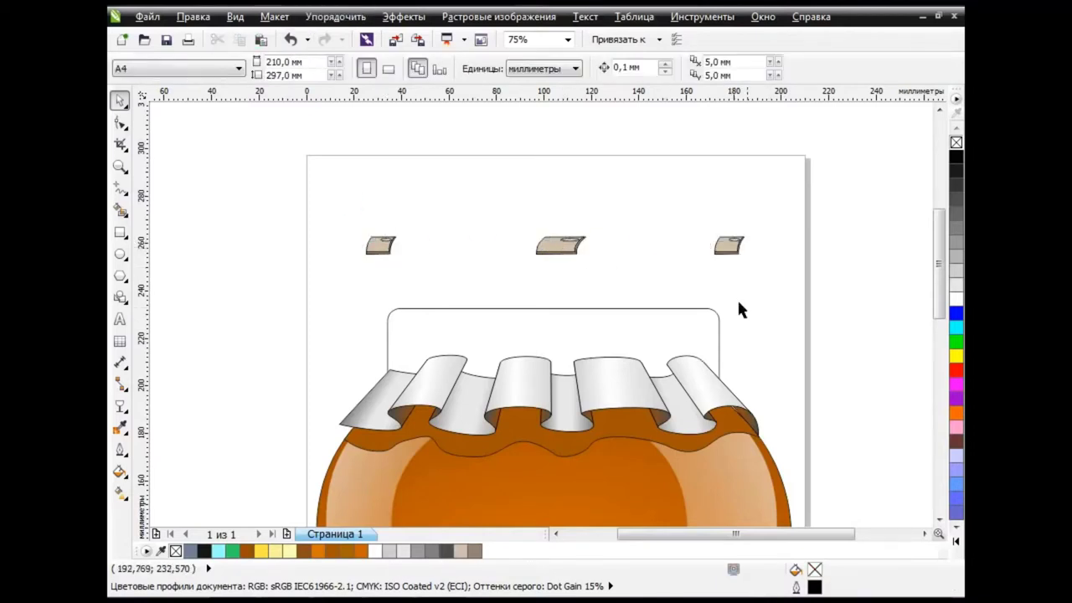
Blend the left rope strip into the middle one with 5 steps.
{"action": "left_click", "coordinate": [123, 433]}
{"action": "left_click", "coordinate": [172, 404]}
{"action": "left_click_drag", "start_coordinate": [382, 246], "coordinate": [557, 252]}
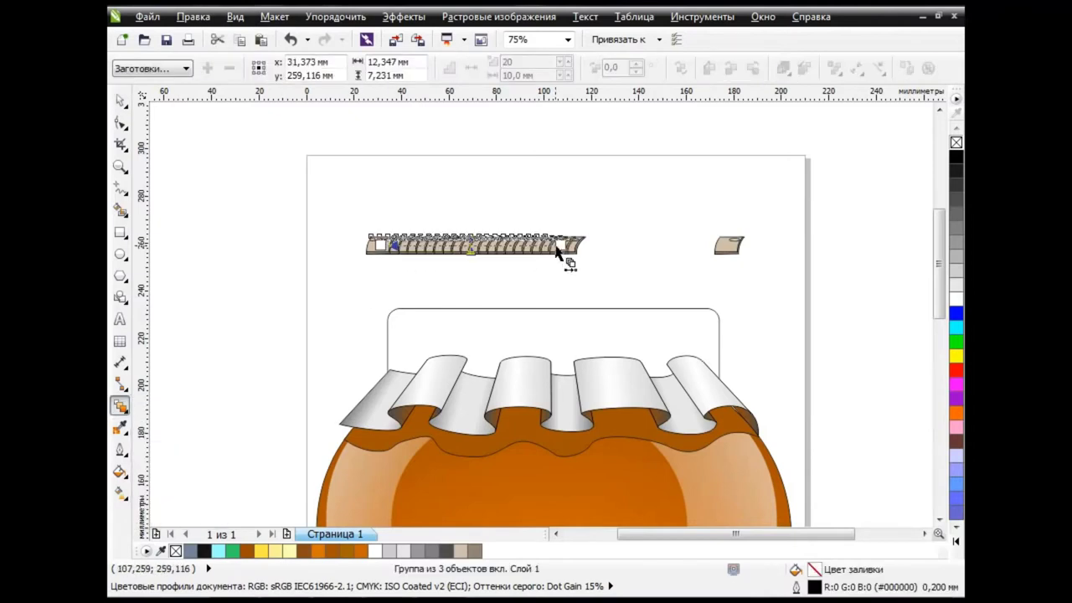
{"action": "double_click", "coordinate": [519, 62]}
{"action": "type", "text": "5"}
{"action": "key", "text": "Return"}
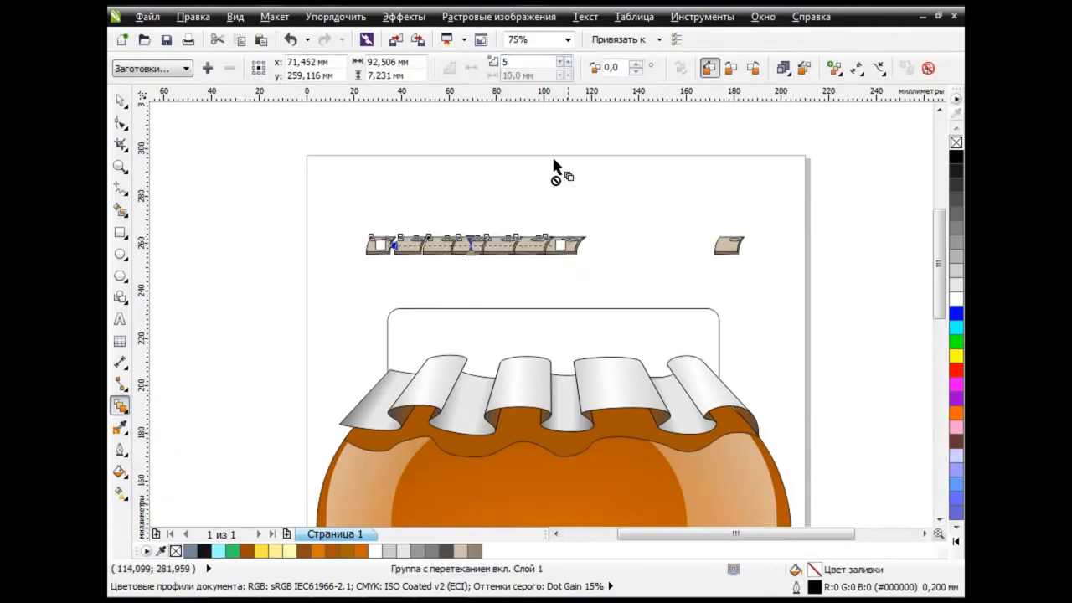
Shift the blend spacing left and reduce the blend to 4 steps.
{"action": "left_click_drag", "start_coordinate": [471, 242], "coordinate": [467, 243]}
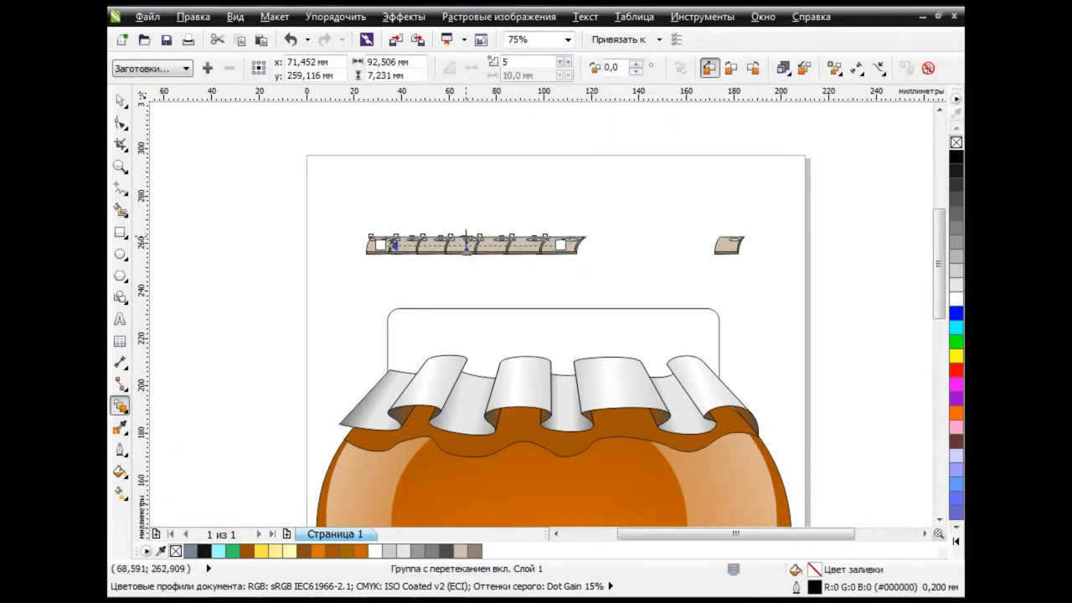
{"action": "key", "text": "space"}
{"action": "left_click", "coordinate": [258, 238]}
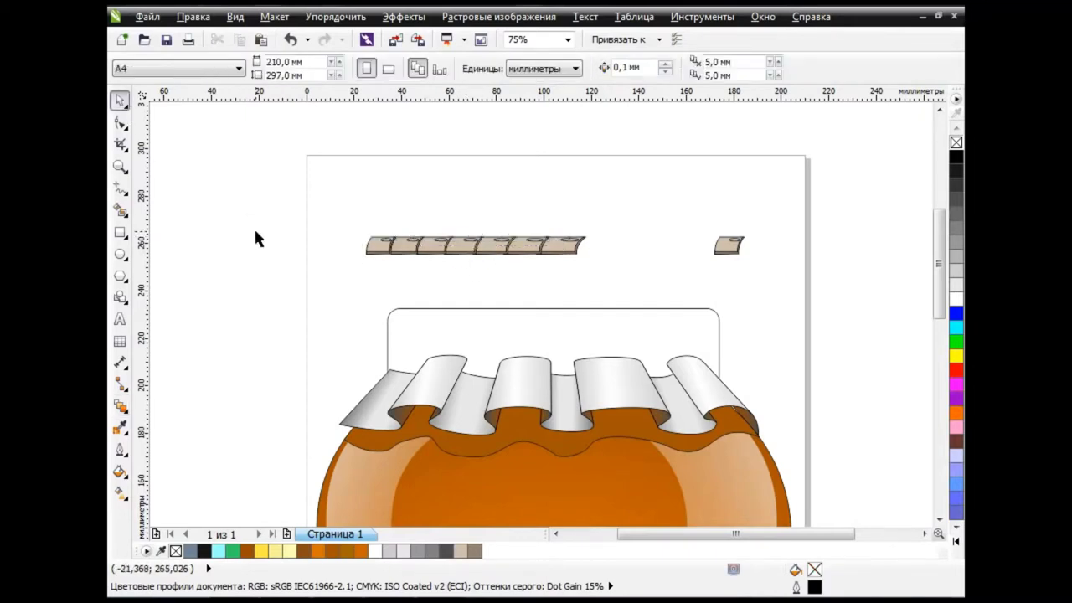
{"action": "left_click", "coordinate": [497, 247]}
{"action": "double_click", "coordinate": [536, 62]}
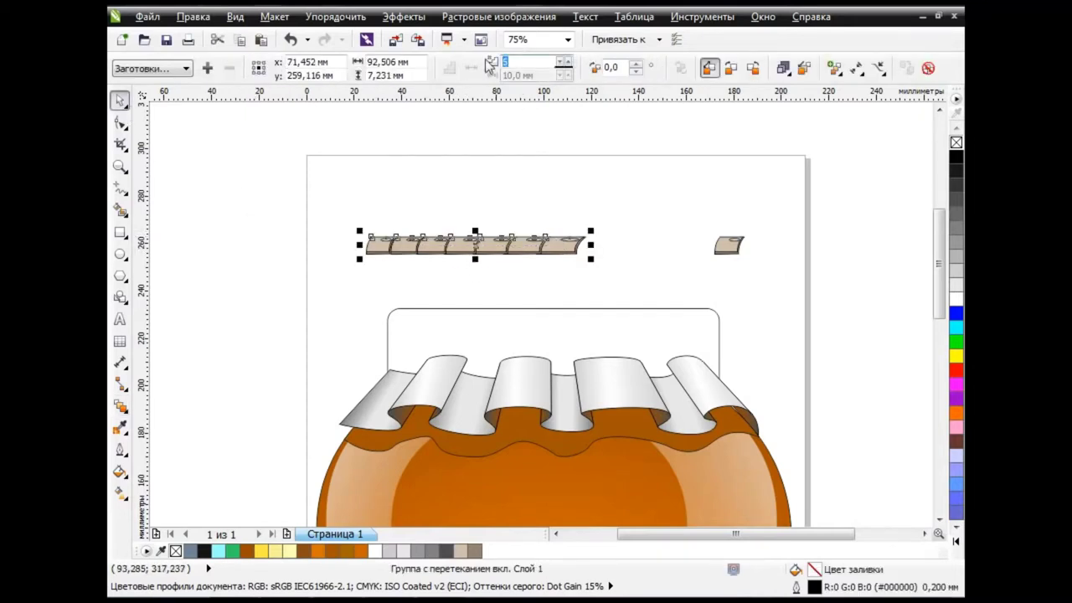
{"action": "type", "text": "4"}
{"action": "key", "text": "Return"}
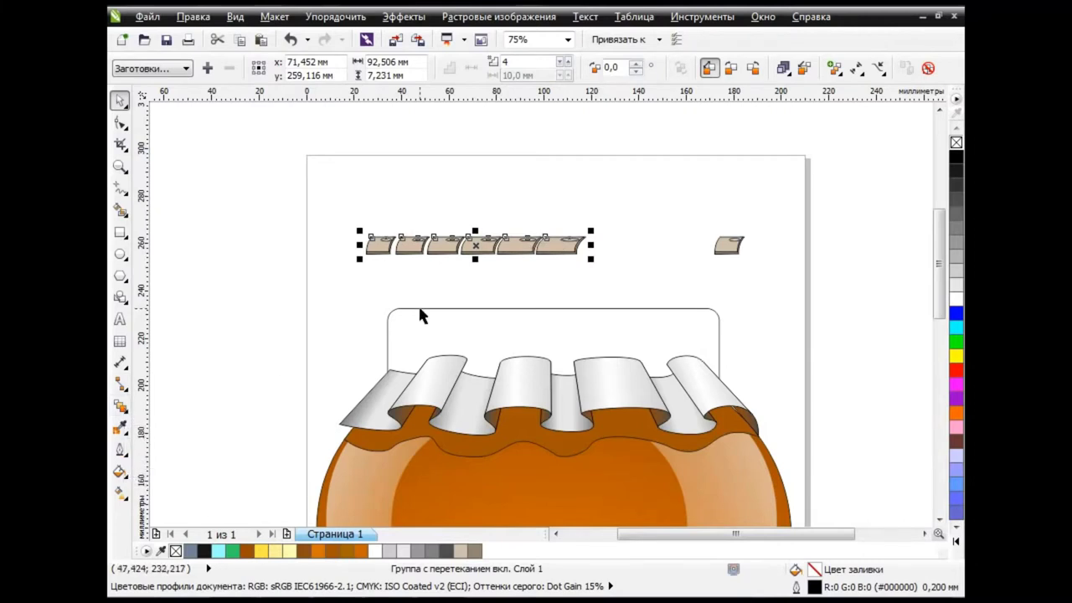
Check the end strips and nudge the blend spacing slightly right.
{"action": "left_click", "coordinate": [422, 315]}
{"action": "left_click", "coordinate": [561, 245]}
{"action": "left_click", "coordinate": [377, 244]}
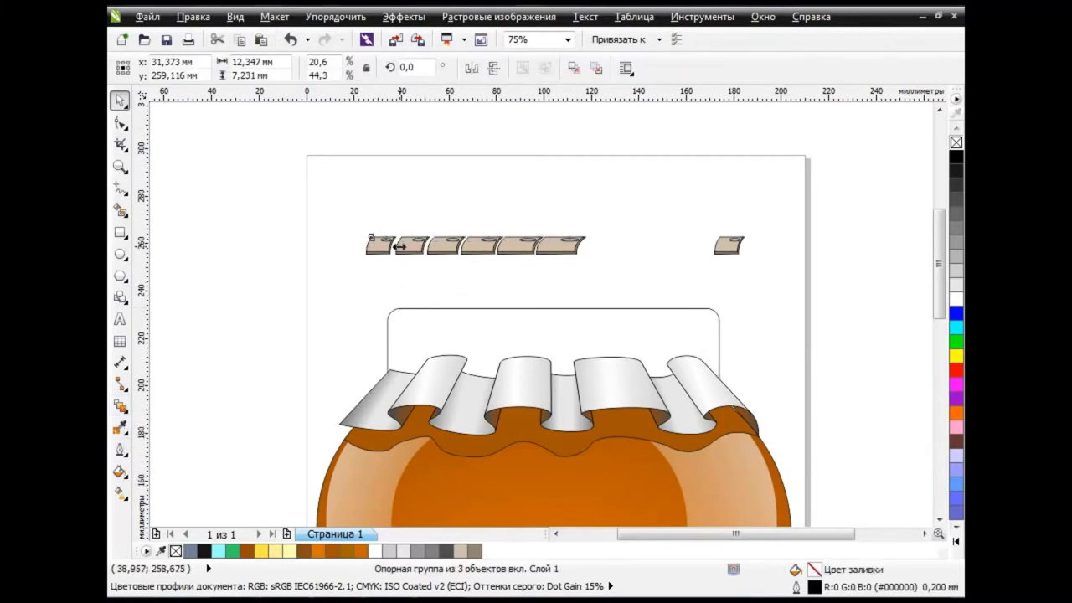
{"action": "left_click", "coordinate": [440, 247]}
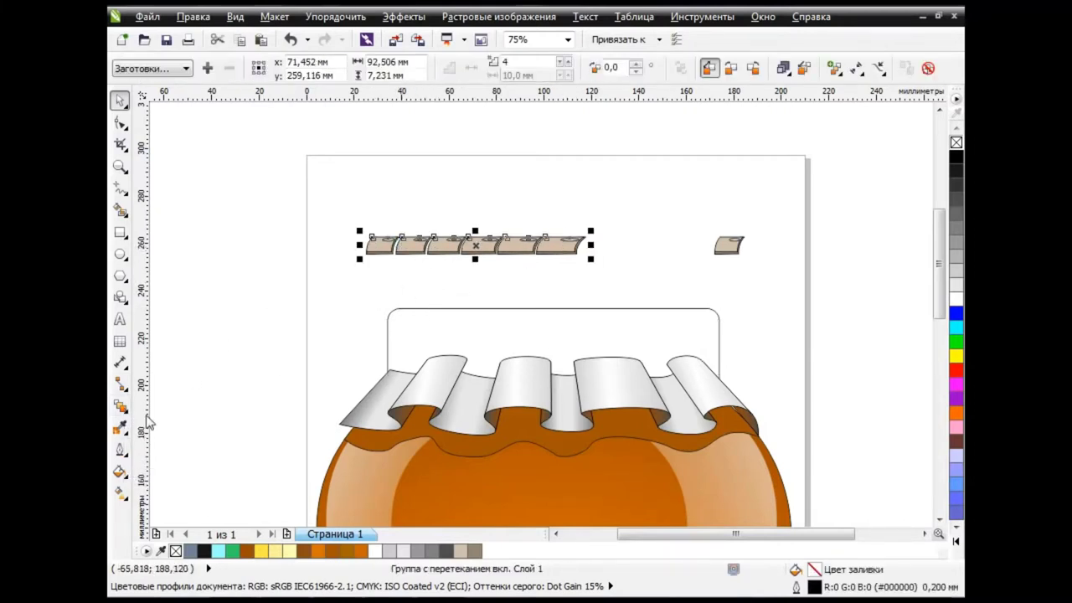
{"action": "left_click", "coordinate": [120, 406]}
{"action": "left_click_drag", "start_coordinate": [465, 243], "coordinate": [467, 244]}
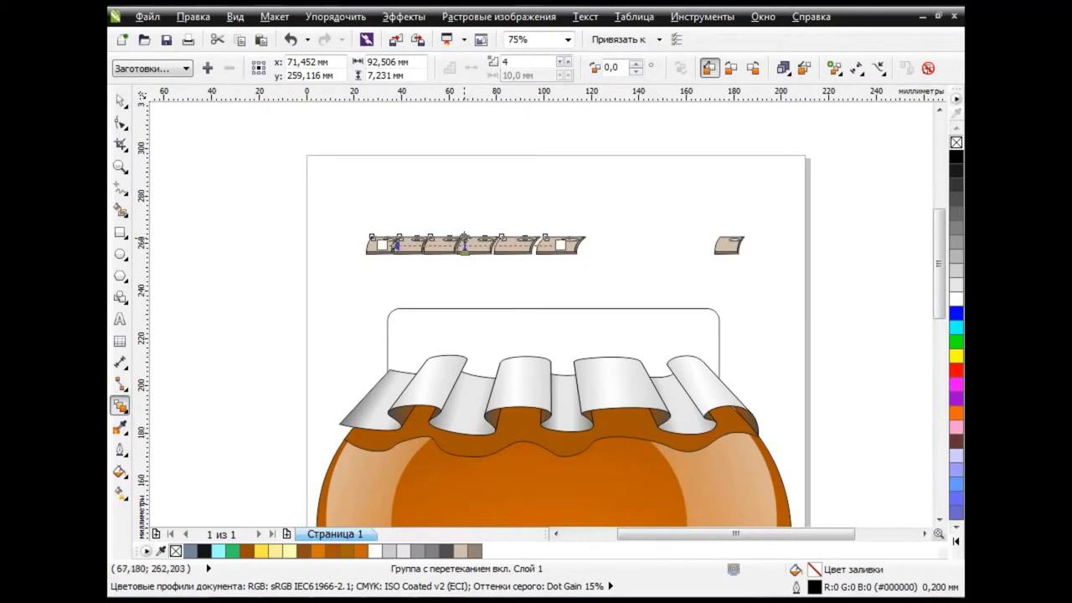
{"action": "left_click", "coordinate": [120, 100]}
{"action": "left_click", "coordinate": [392, 245]}
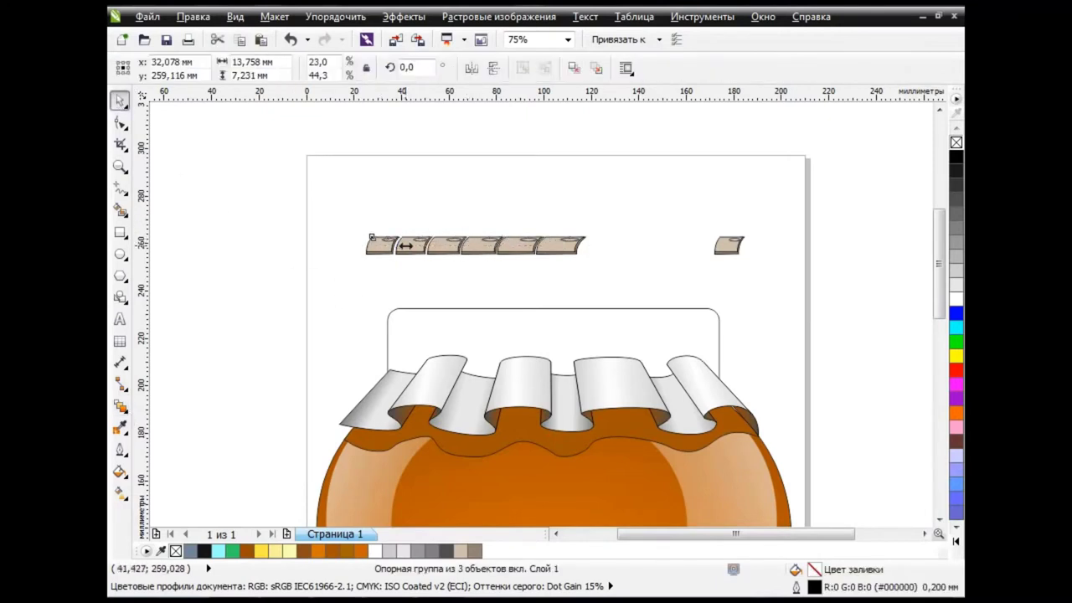
{"action": "key", "text": "Escape"}
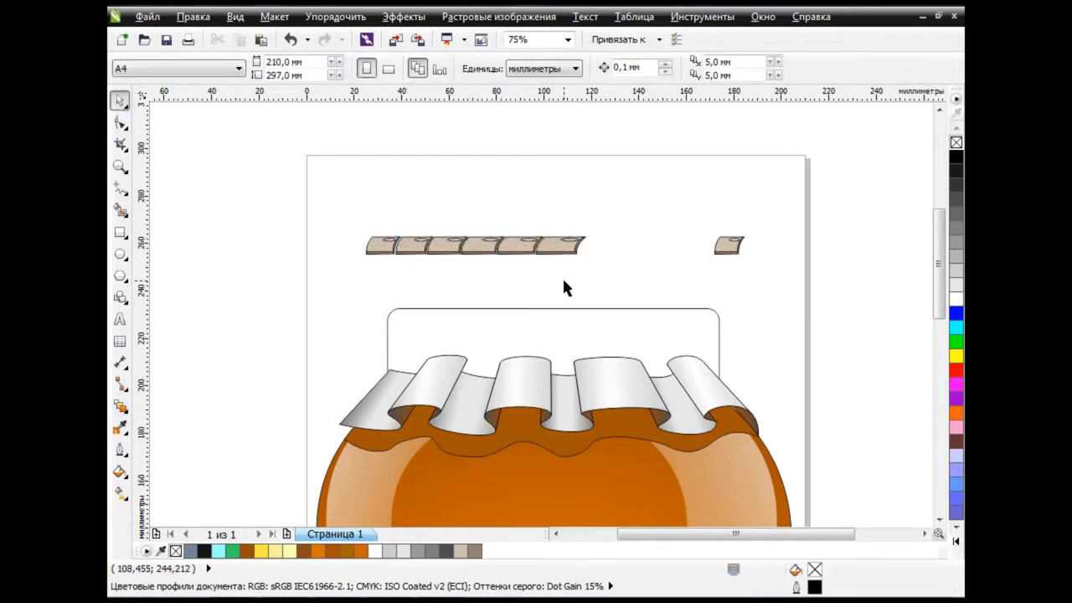
Increase the number of pieces in the blended rope row.
{"action": "left_click", "coordinate": [380, 250]}
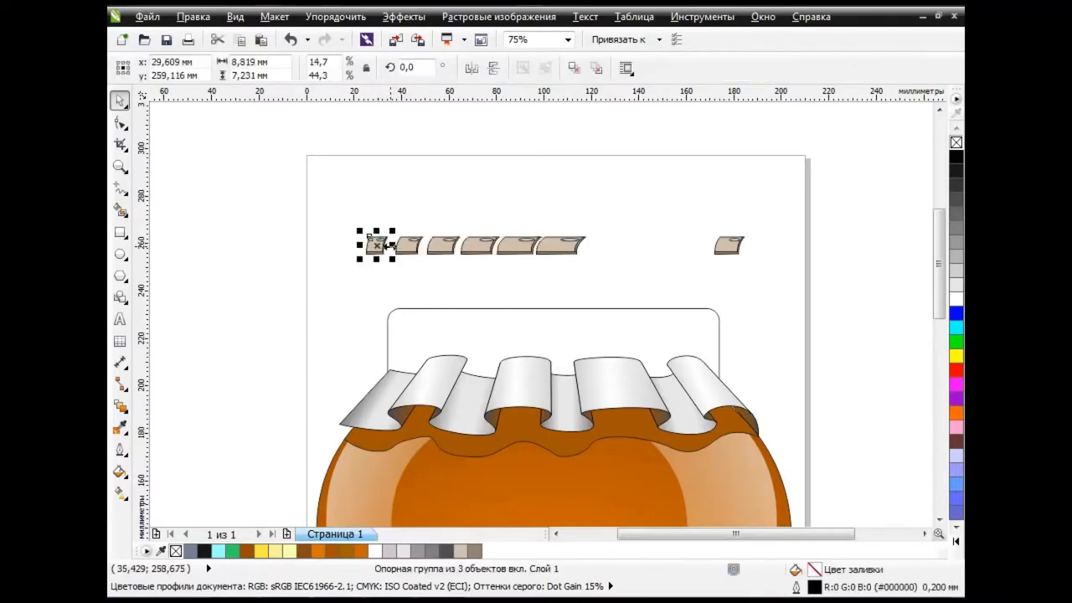
{"action": "left_click", "coordinate": [445, 248]}
{"action": "left_click", "coordinate": [565, 62]}
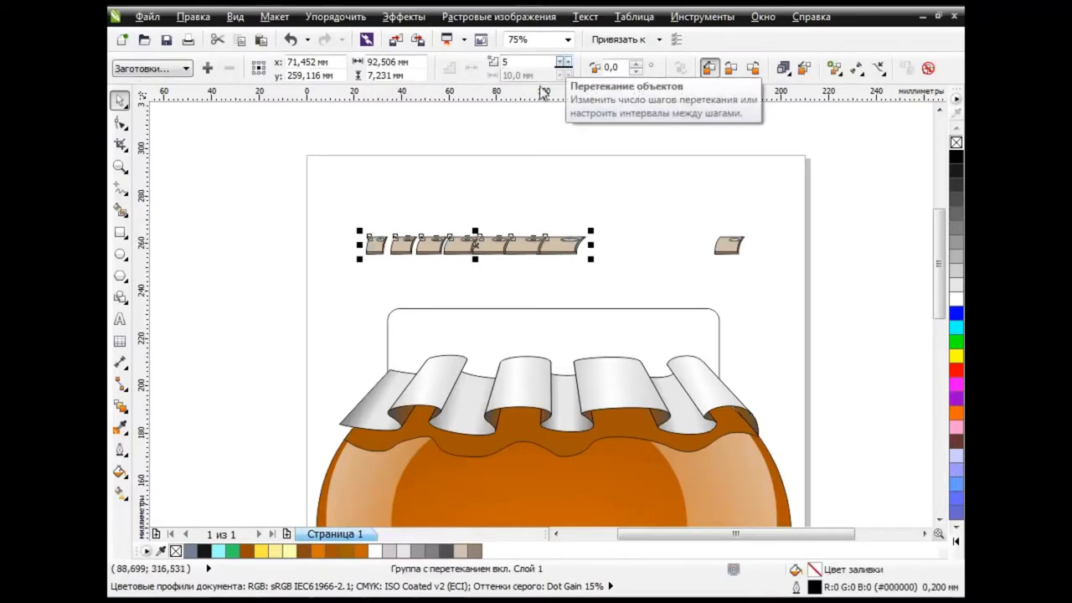
{"action": "left_click", "coordinate": [120, 405]}
{"action": "left_click", "coordinate": [454, 245]}
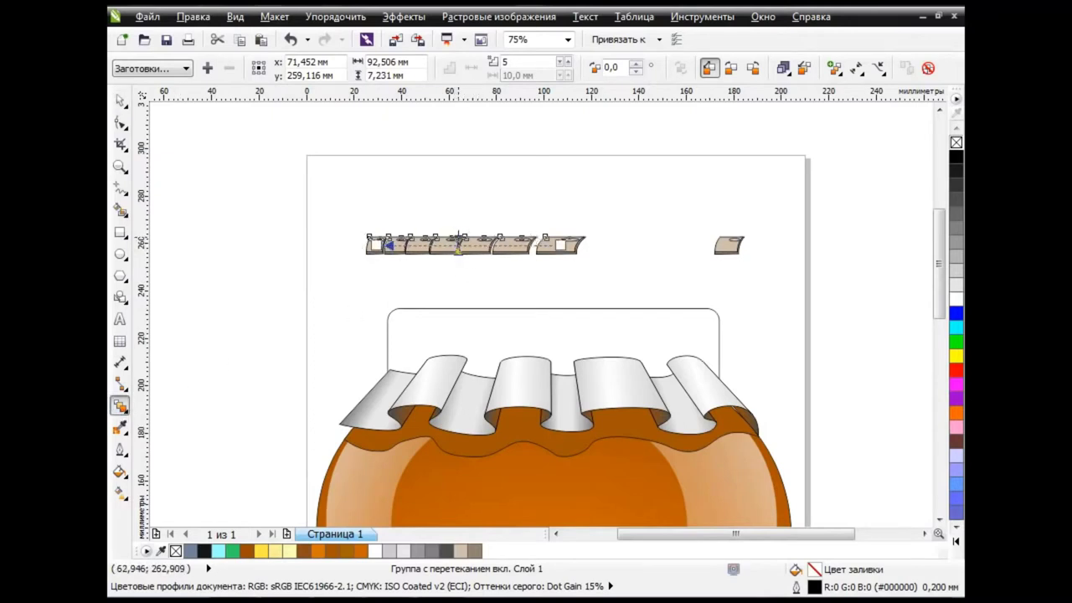
{"action": "left_click", "coordinate": [390, 269]}
{"action": "key", "text": "space"}
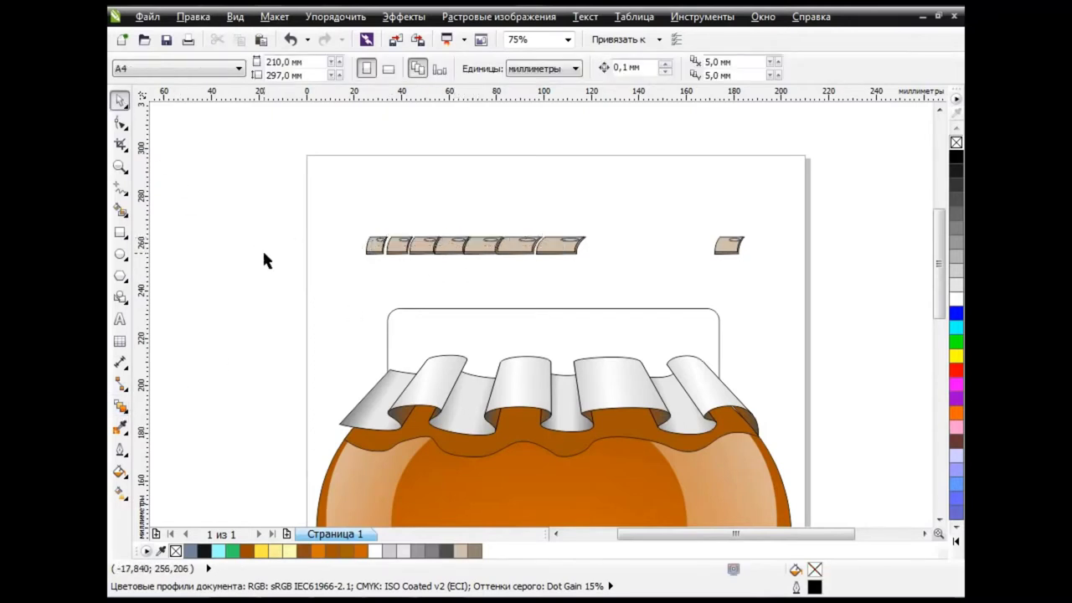
Shift the row's in-between pieces slightly toward the left.
{"action": "left_click", "coordinate": [373, 244]}
{"action": "left_click", "coordinate": [387, 244]}
{"action": "key", "text": "space"}
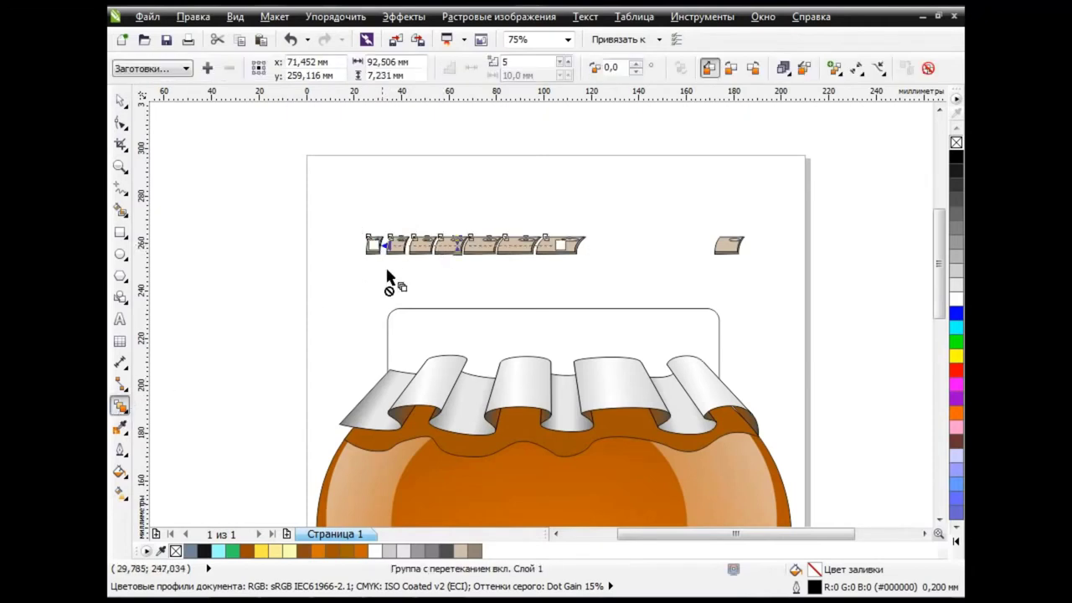
{"action": "left_click_drag", "start_coordinate": [454, 244], "coordinate": [456, 244]}
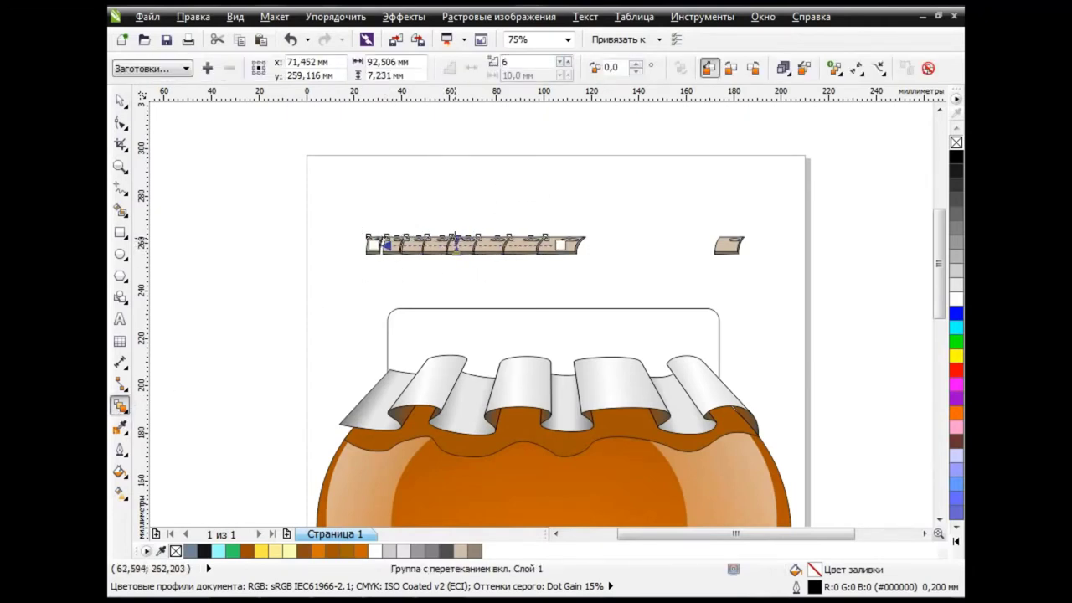
{"action": "key", "text": "space"}
{"action": "left_click", "coordinate": [262, 255]}
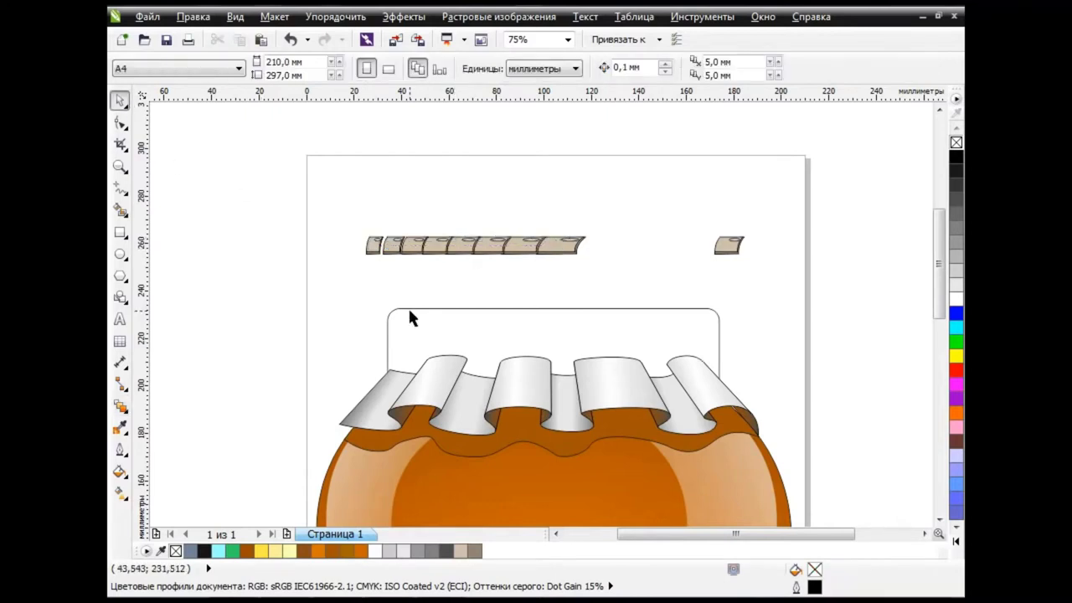
{"action": "left_click", "coordinate": [374, 244]}
{"action": "left_click", "coordinate": [512, 291]}
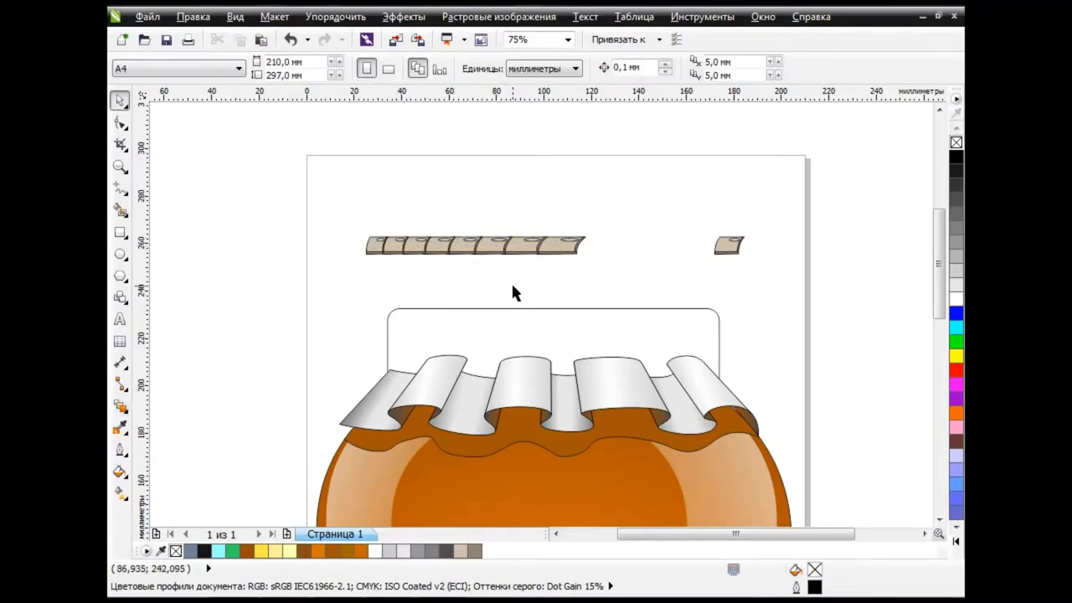
Blend the row's last piece to the separate right-hand piece with 6 steps.
{"action": "left_click", "coordinate": [566, 244]}
{"action": "key", "text": "space"}
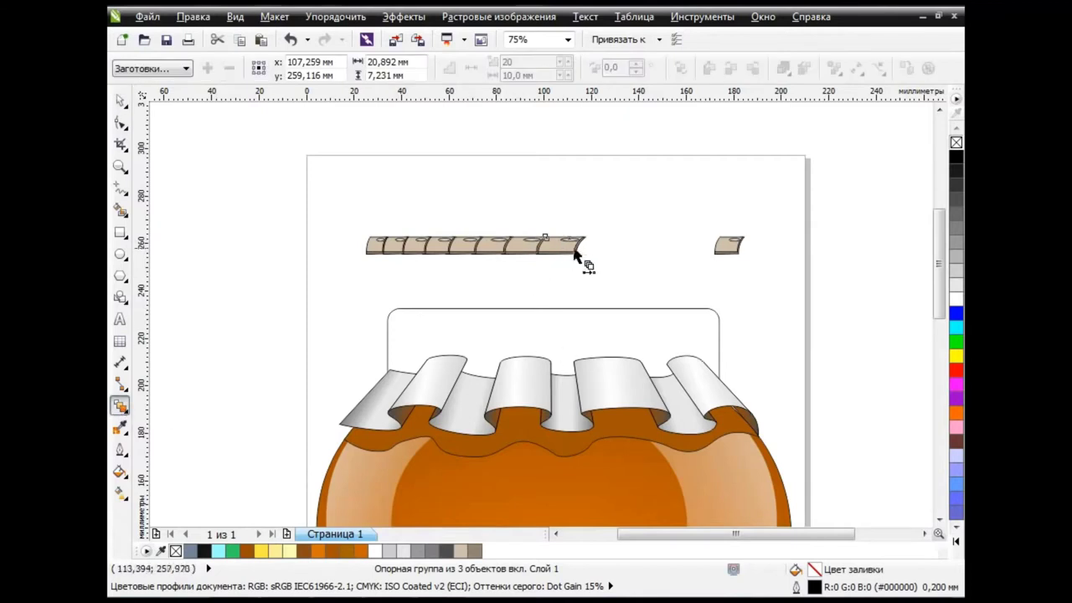
{"action": "left_click_drag", "start_coordinate": [574, 252], "coordinate": [728, 247]}
{"action": "type", "text": "6"}
{"action": "key", "text": "Return"}
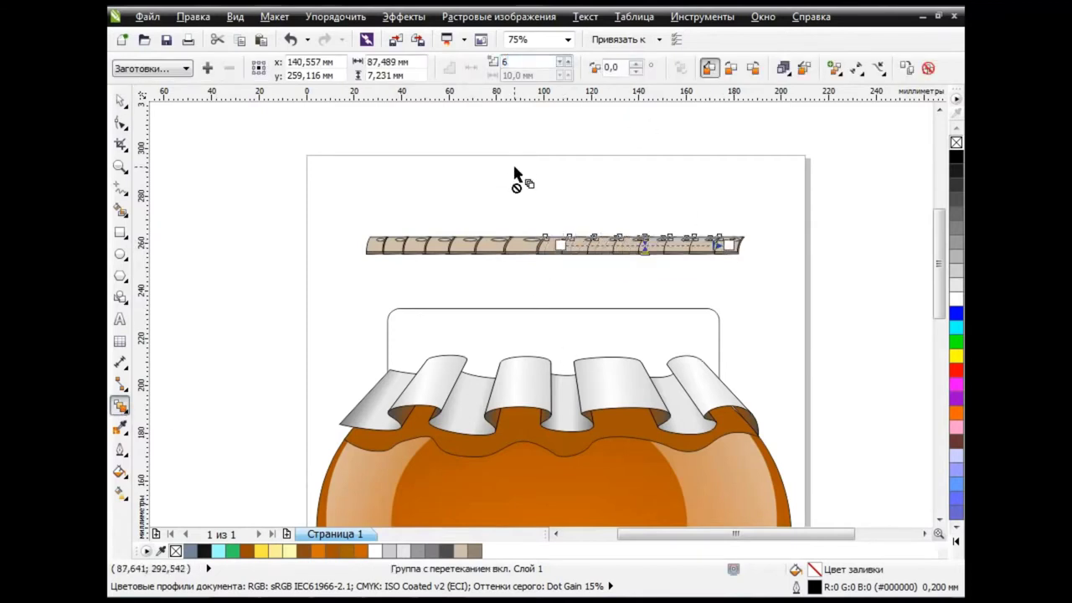
{"action": "key", "text": "space"}
Narrow the right-hand piece and shift the blend, then undo that blend.
{"action": "left_click", "coordinate": [728, 267]}
{"action": "left_click", "coordinate": [728, 244]}
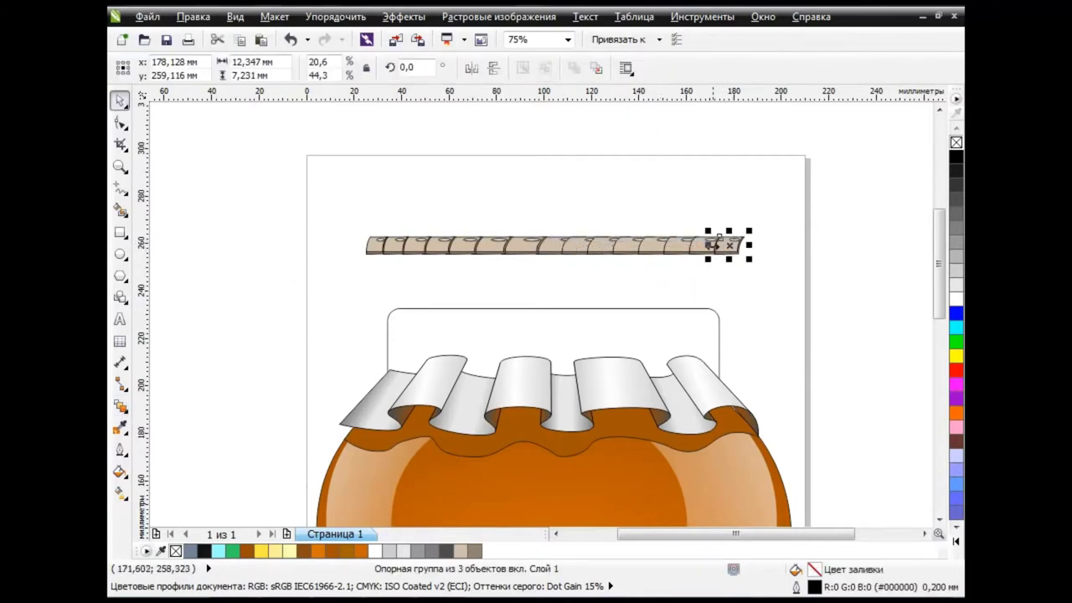
{"action": "left_click_drag", "start_coordinate": [712, 244], "coordinate": [723, 250]}
{"action": "left_click", "coordinate": [662, 246]}
{"action": "left_click", "coordinate": [120, 405]}
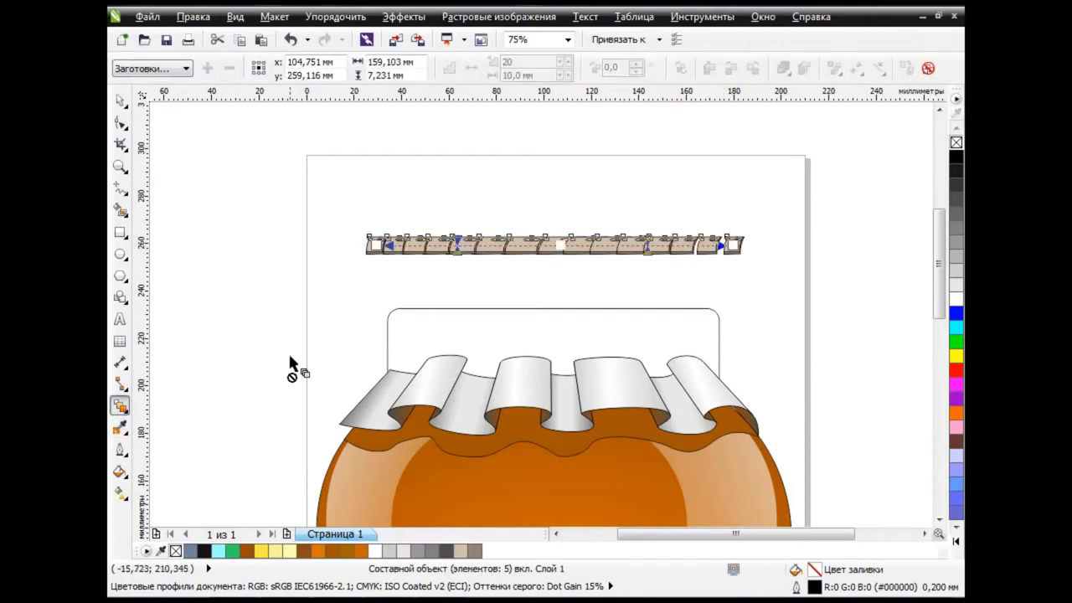
{"action": "left_click_drag", "start_coordinate": [644, 243], "coordinate": [656, 243]}
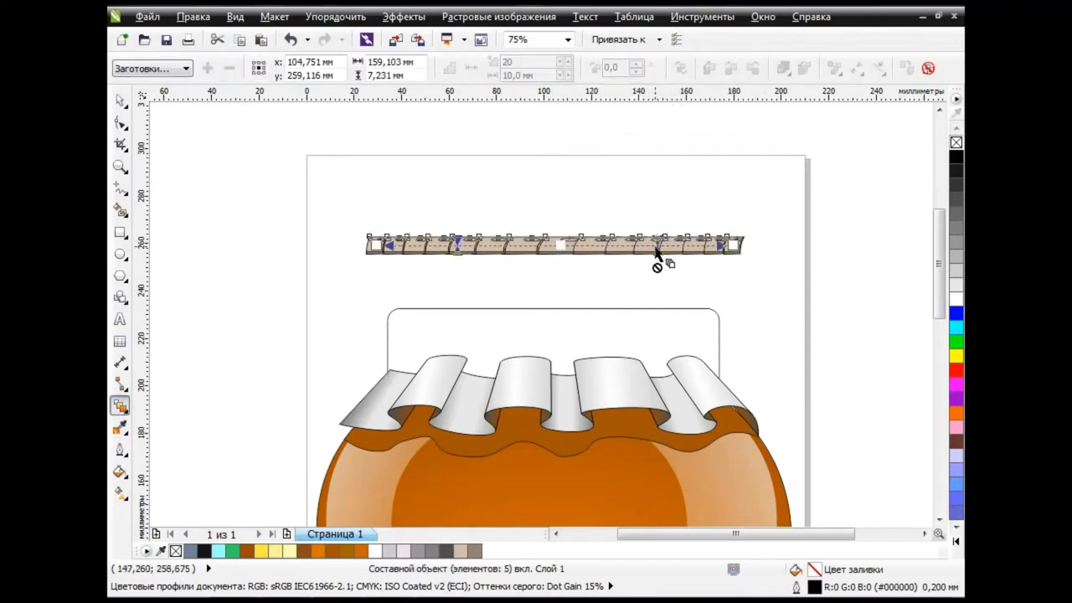
{"action": "left_click", "coordinate": [120, 100]}
{"action": "left_click", "coordinate": [564, 263]}
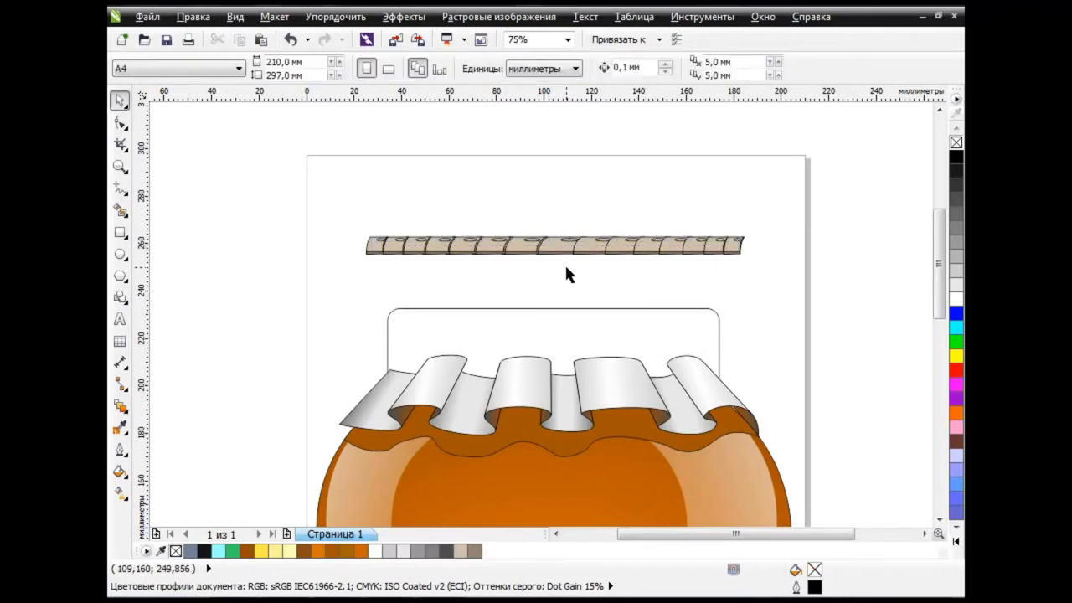
{"action": "key", "text": "ctrl+z"}
Break the existing blended row apart into separate shapes.
{"action": "left_click", "coordinate": [511, 263]}
{"action": "left_click", "coordinate": [507, 256]}
{"action": "left_click", "coordinate": [334, 16]}
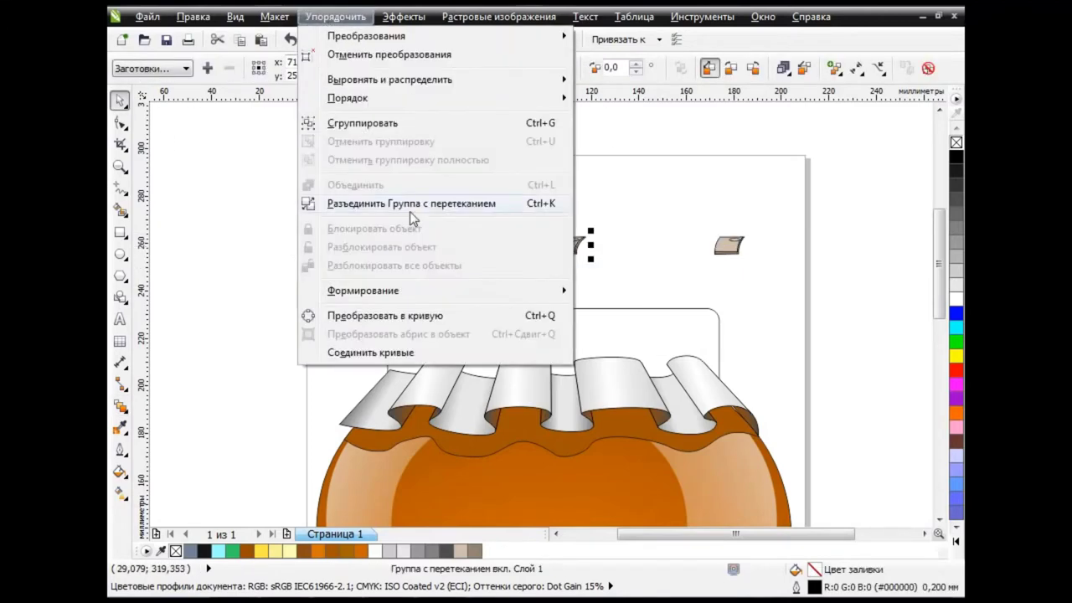
{"action": "left_click", "coordinate": [410, 211]}
Blend the row's end piece to the right-hand piece with 6 steps.
{"action": "left_click", "coordinate": [570, 258]}
{"action": "left_click", "coordinate": [120, 405]}
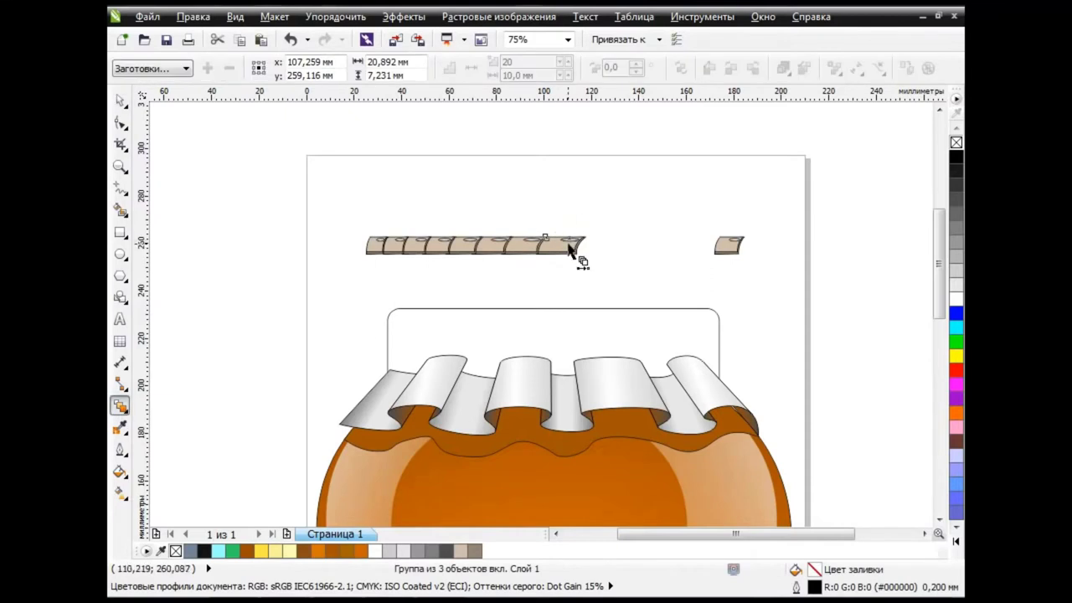
{"action": "left_click_drag", "start_coordinate": [576, 247], "coordinate": [740, 246]}
{"action": "type", "text": "6"}
{"action": "key", "text": "Return"}
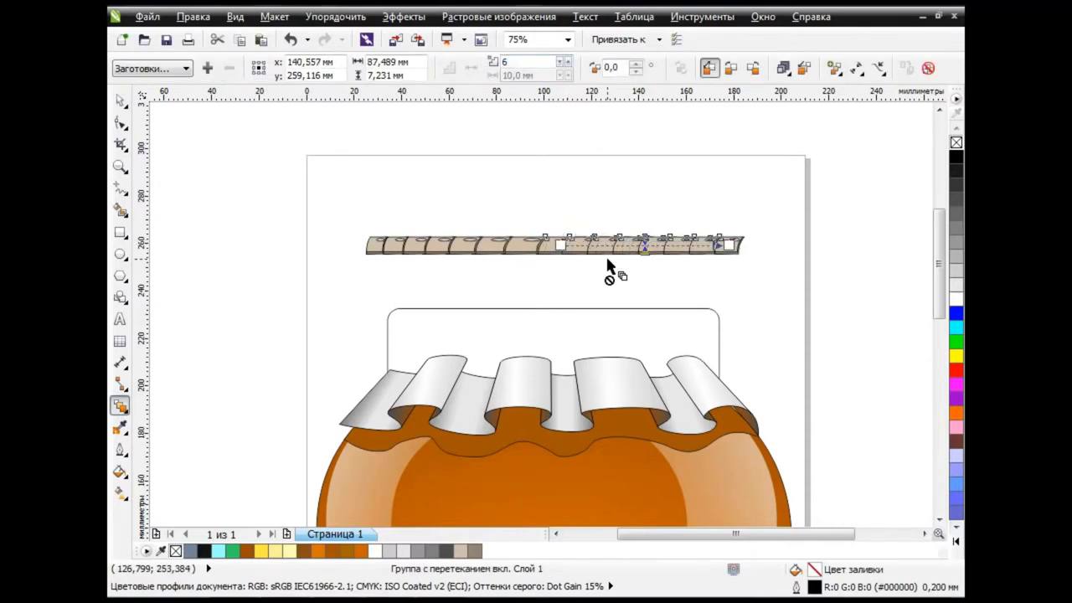
{"action": "left_click", "coordinate": [119, 100]}
Break the new blend apart and marquee-select the entire rope row.
{"action": "left_click", "coordinate": [538, 294]}
{"action": "left_click", "coordinate": [649, 254]}
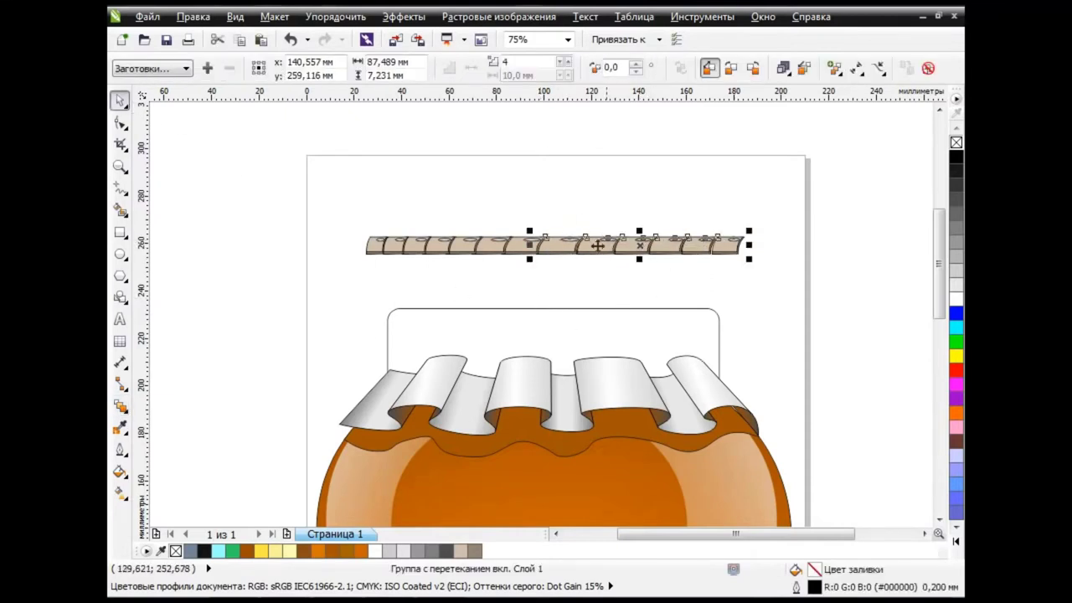
{"action": "left_click", "coordinate": [335, 16]}
{"action": "left_click", "coordinate": [410, 204]}
{"action": "mouse_move", "coordinate": [331, 206]}
{"action": "left_mouse_down"}
{"action": "mouse_move", "coordinate": [780, 310]}
{"action": "mouse_move", "coordinate": [781, 294]}
{"action": "left_mouse_up"}
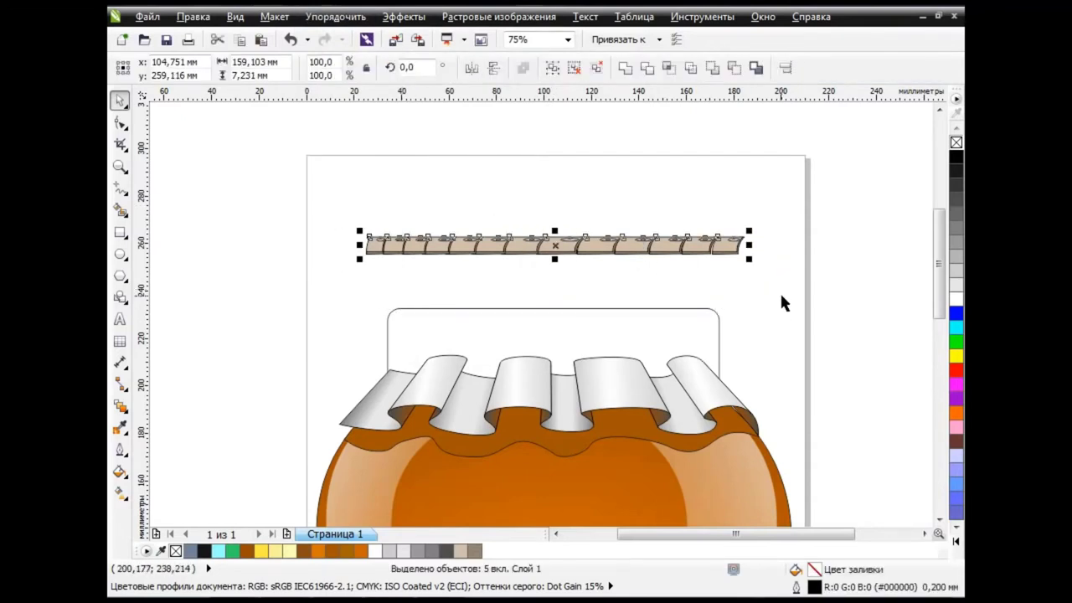
{"action": "left_click", "coordinate": [552, 67]}
{"action": "left_click", "coordinate": [725, 295]}
Flip the last rope piece 180 degrees and join it to the row's end.
{"action": "scroll", "coordinate": [795, 242], "scroll_direction": "up", "scroll_amount": 4}
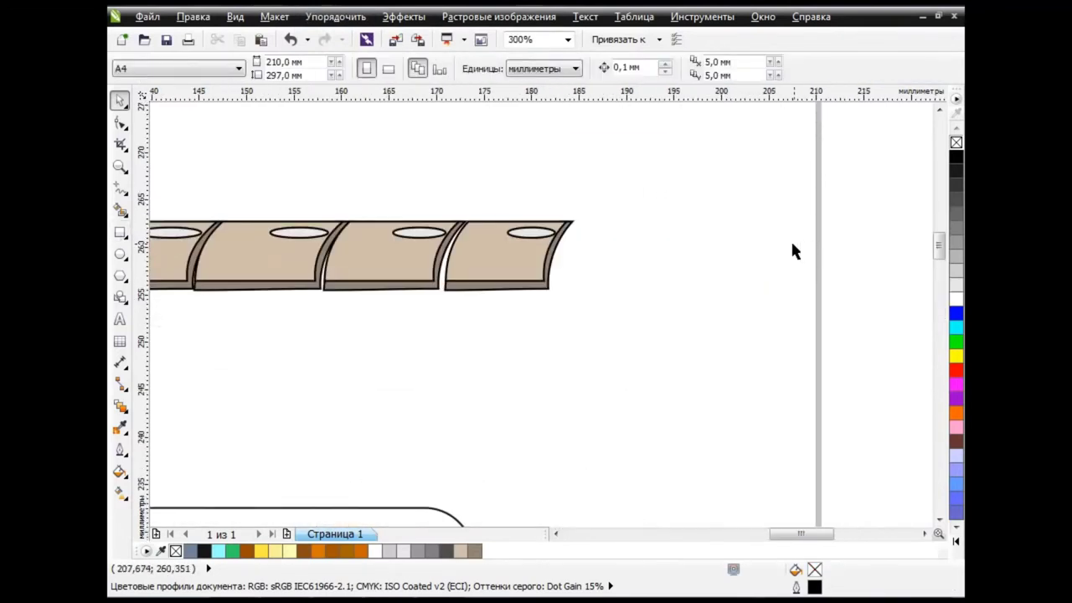
{"action": "left_click", "coordinate": [503, 263]}
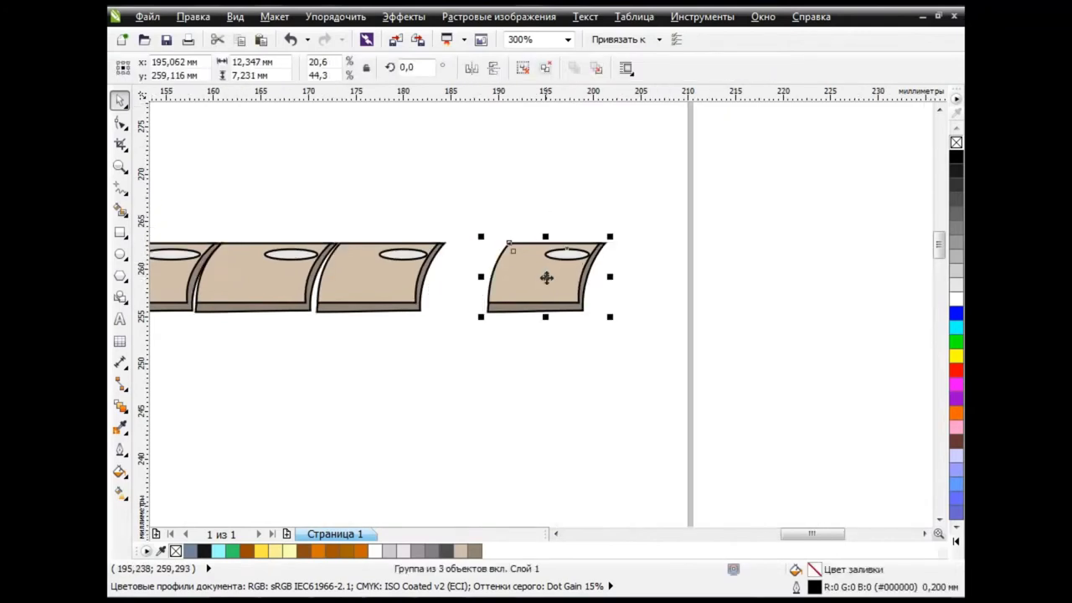
{"action": "left_click", "coordinate": [480, 67]}
{"action": "left_click_drag", "start_coordinate": [550, 282], "coordinate": [421, 282]}
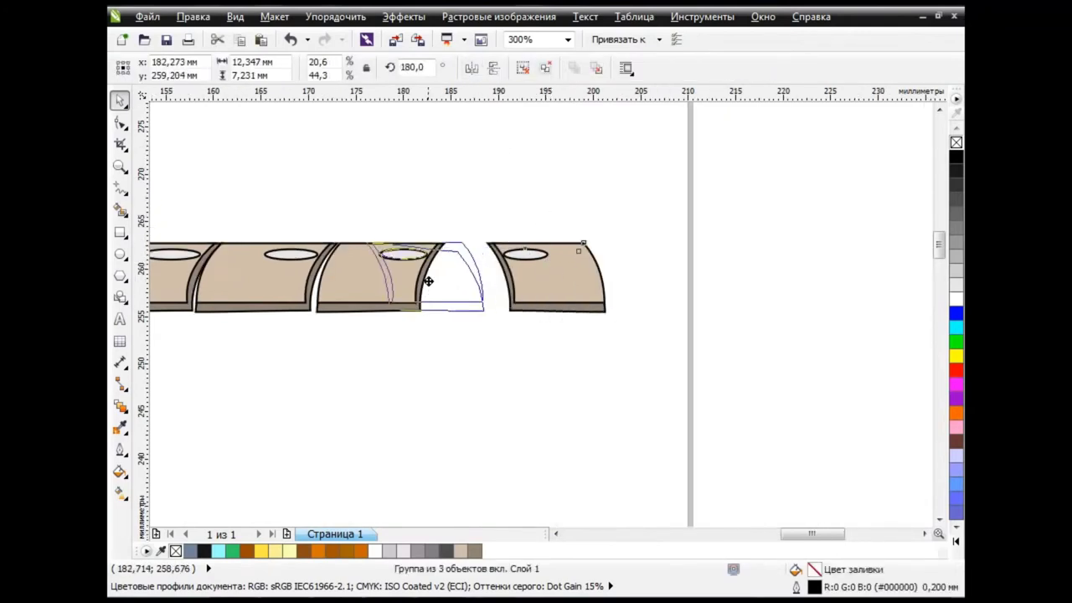
{"action": "left_click", "coordinate": [546, 309]}
Move the whole rope row down onto the jar's neck.
{"action": "scroll", "coordinate": [556, 327], "scroll_direction": "down", "scroll_amount": 4}
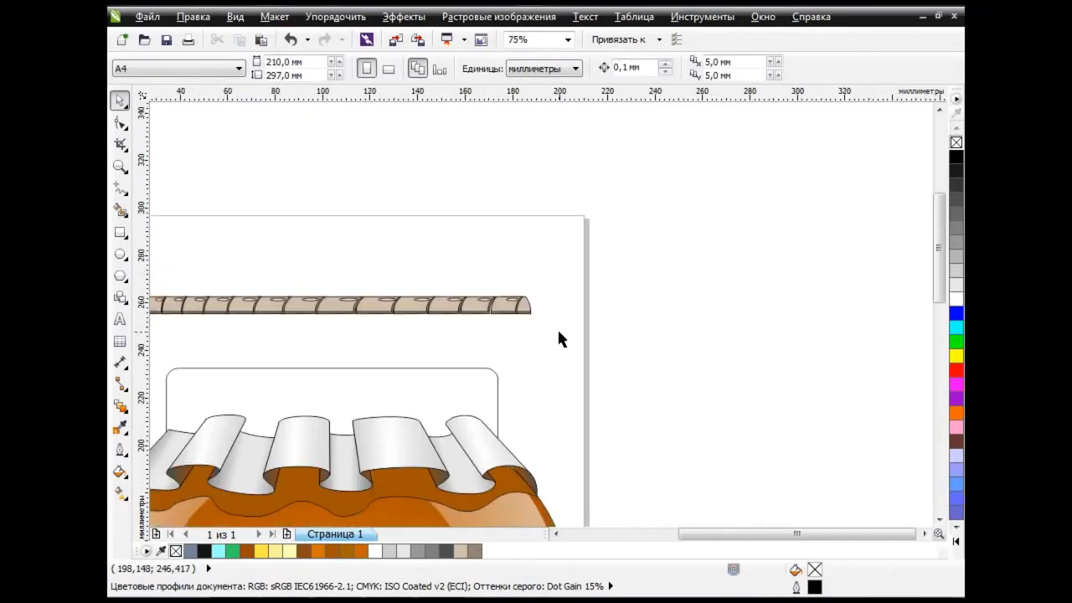
{"action": "left_click_drag", "start_coordinate": [830, 533], "coordinate": [729, 533]}
{"action": "left_click_drag", "start_coordinate": [267, 274], "coordinate": [624, 362]}
{"action": "left_click", "coordinate": [481, 332]}
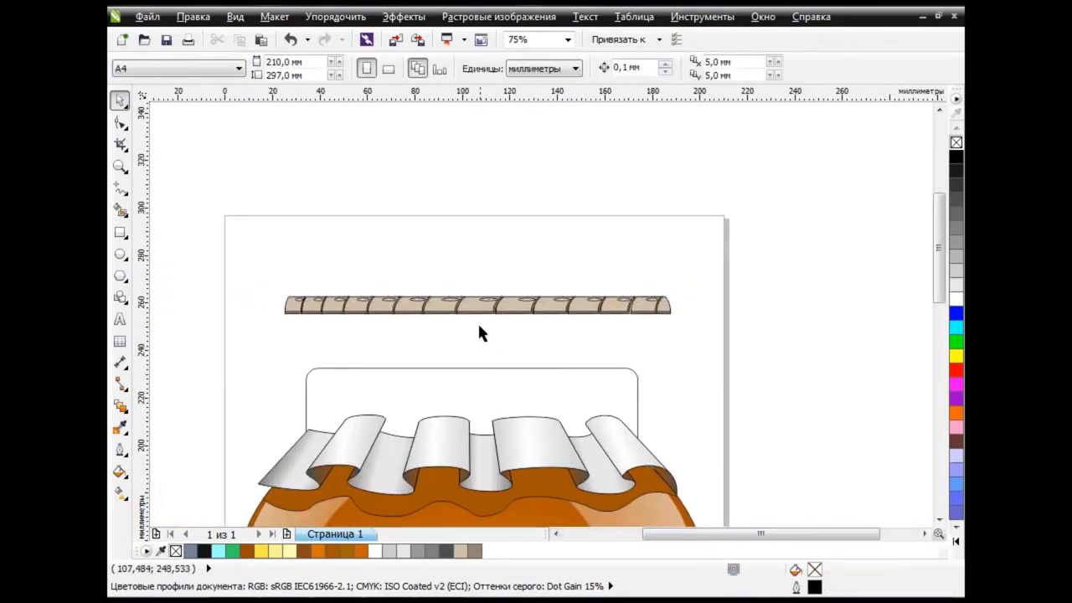
{"action": "left_click_drag", "start_coordinate": [477, 303], "coordinate": [476, 432]}
Narrow the rope row from both sides to fit the jar's neck.
{"action": "scroll", "coordinate": [456, 500], "scroll_direction": "down", "scroll_amount": 1}
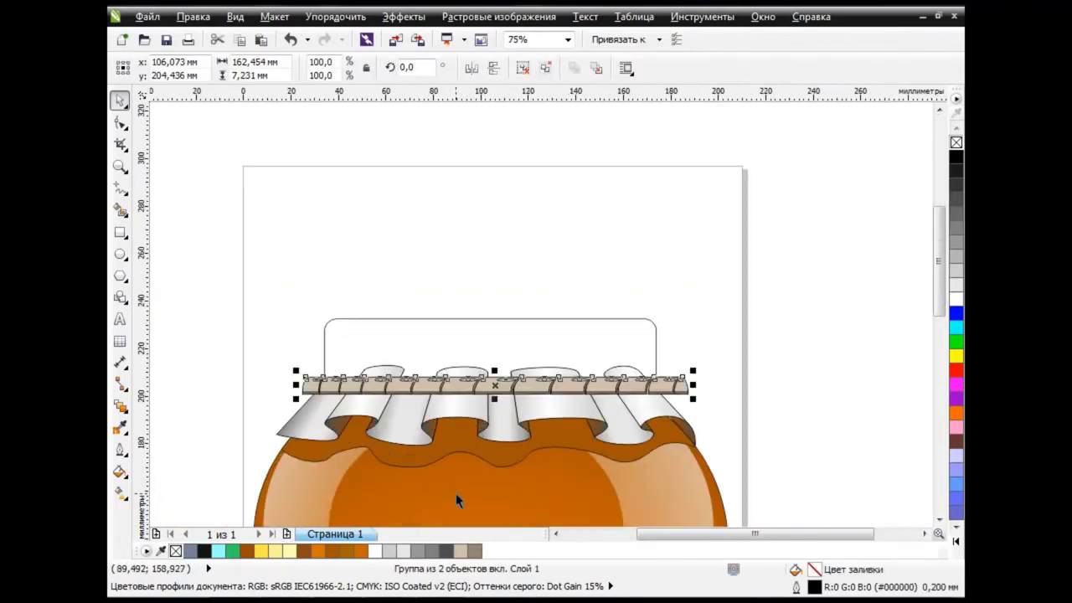
{"action": "left_click_drag", "start_coordinate": [294, 385], "coordinate": [312, 385]}
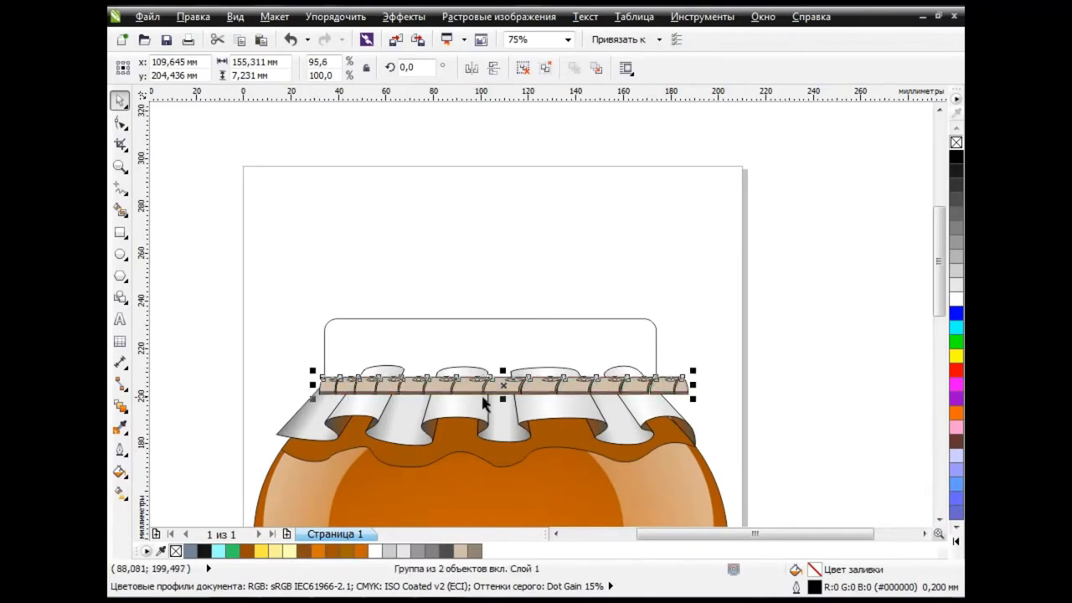
{"action": "left_click_drag", "start_coordinate": [692, 385], "coordinate": [661, 384]}
{"action": "left_click", "coordinate": [718, 381]}
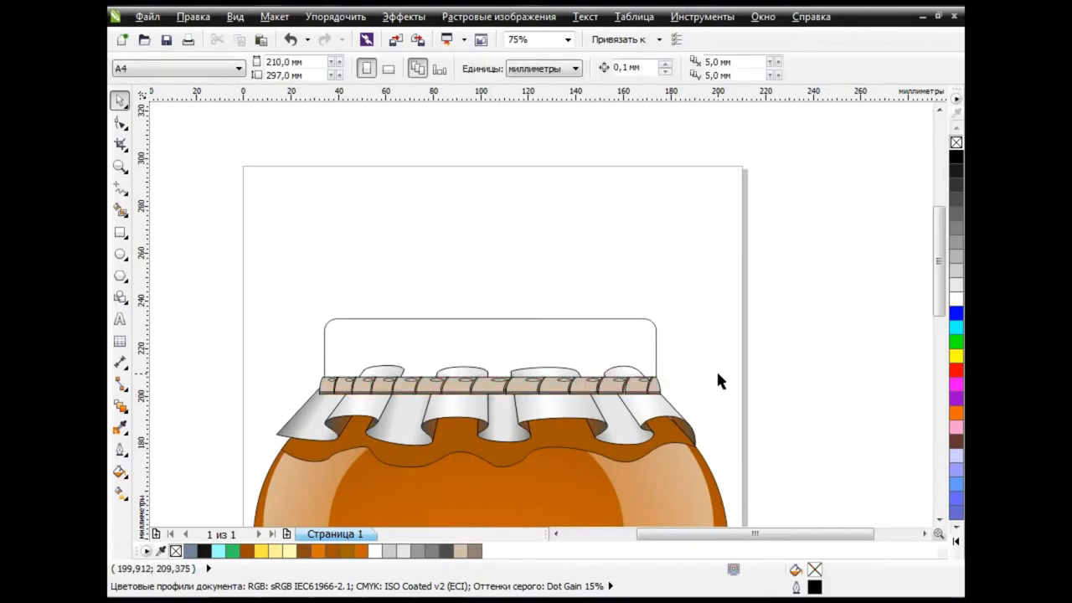
{"action": "scroll", "coordinate": [337, 394], "scroll_direction": "up", "scroll_amount": 2}
{"action": "left_click", "coordinate": [318, 373]}
{"action": "left_click_drag", "start_coordinate": [315, 374], "coordinate": [309, 374]}
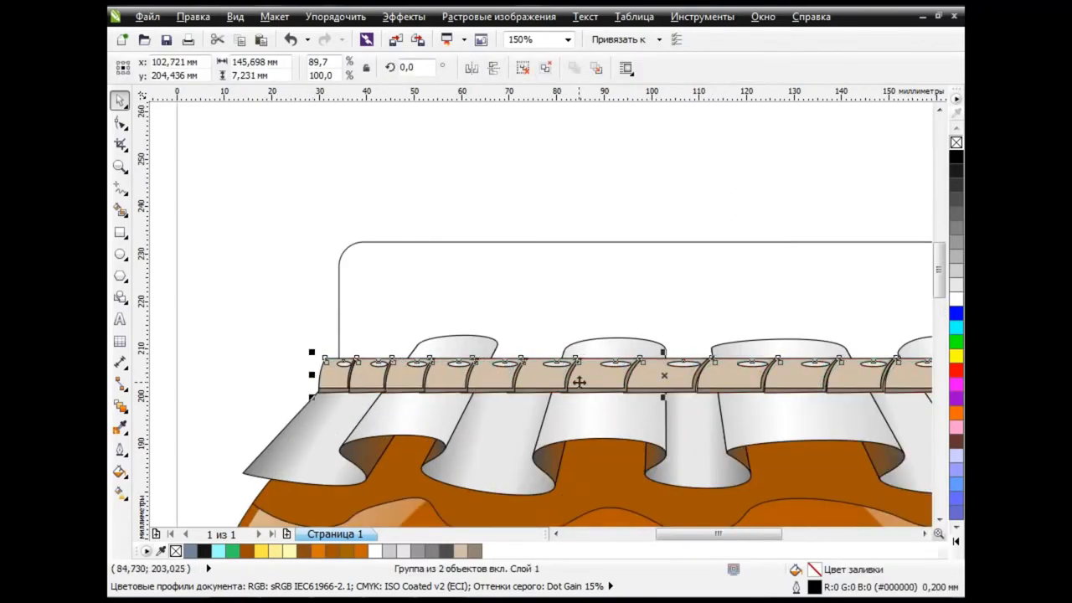
{"action": "scroll", "coordinate": [579, 382], "scroll_direction": "down", "scroll_amount": 2}
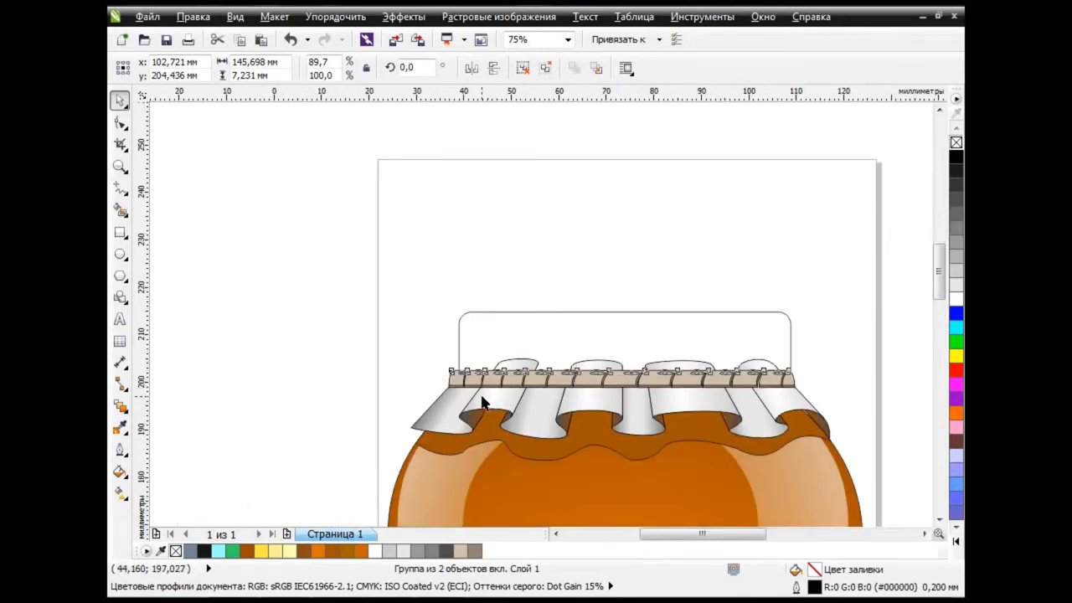
{"action": "scroll", "coordinate": [469, 402], "scroll_direction": "up", "scroll_amount": 2}
{"action": "mouse_move", "coordinate": [402, 361]}
{"action": "left_mouse_down"}
{"action": "mouse_move", "coordinate": [415, 361]}
{"action": "mouse_move", "coordinate": [426, 392]}
{"action": "left_mouse_up"}
Add a node at the left paper ruffle's upper-left corner.
{"action": "left_click", "coordinate": [406, 421]}
{"action": "key", "text": "F10"}
{"action": "double_click", "coordinate": [419, 383]}
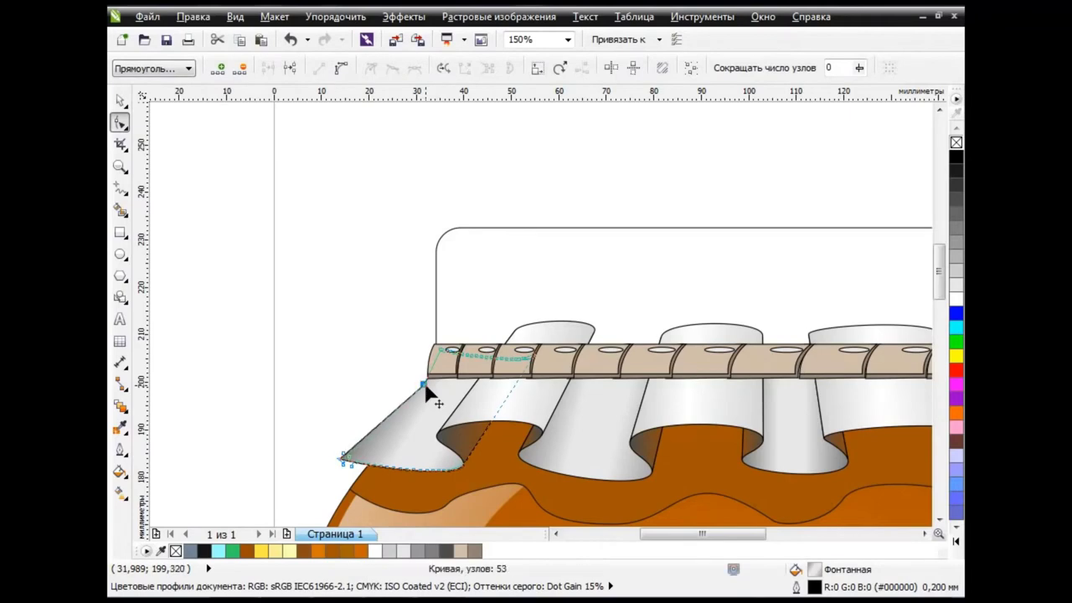
{"action": "left_click_drag", "start_coordinate": [702, 533], "coordinate": [742, 534]}
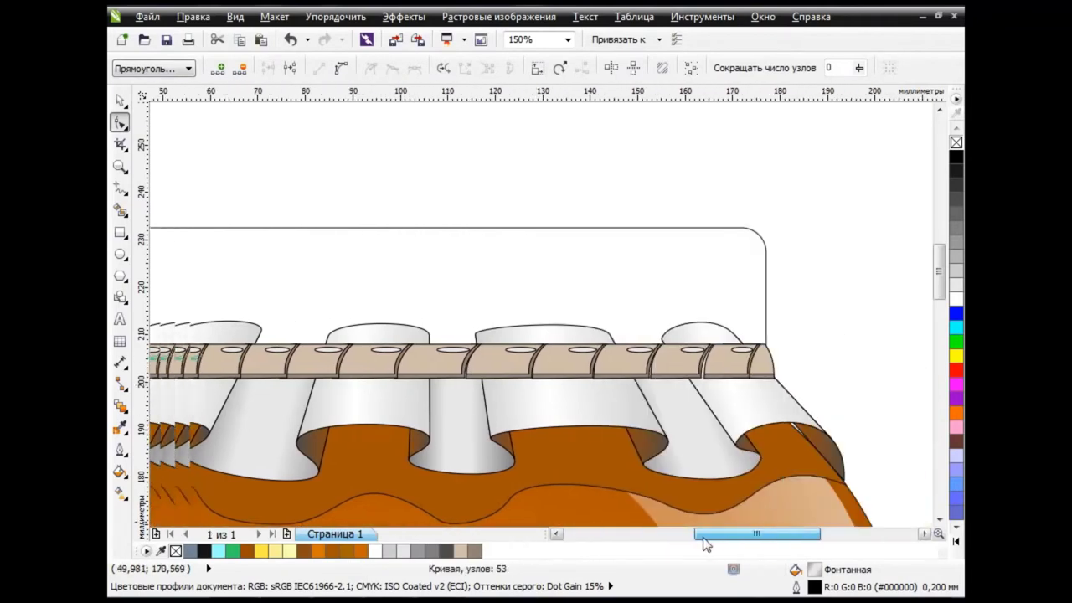
{"action": "scroll", "coordinate": [529, 377], "scroll_direction": "down", "scroll_amount": 1}
Zoom back out to view the whole jar with the rope band.
{"action": "left_click", "coordinate": [119, 101]}
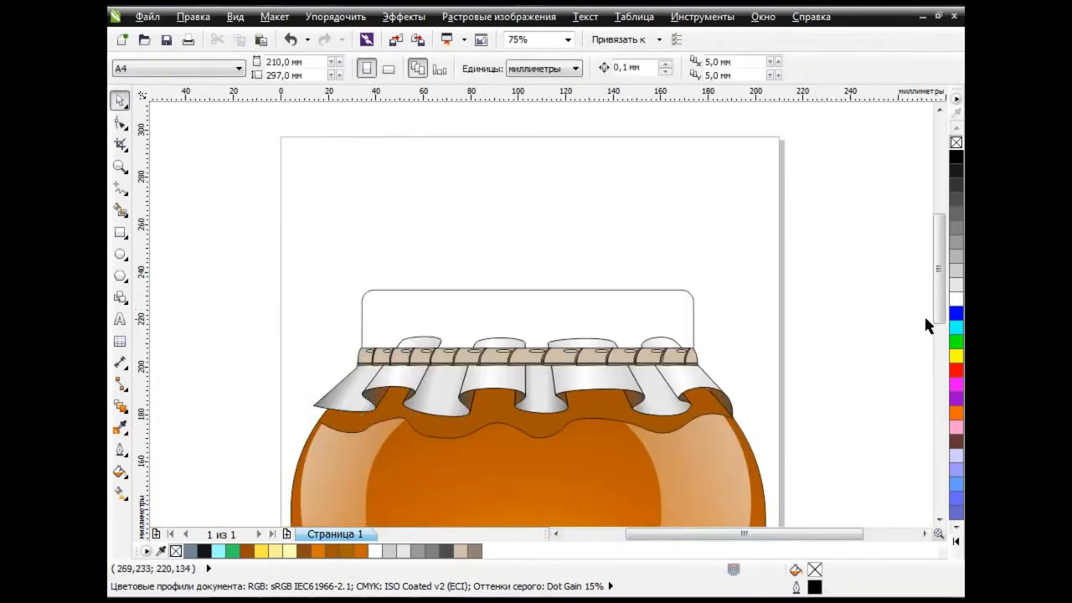
{"action": "left_click_drag", "start_coordinate": [938, 268], "coordinate": [939, 297]}
{"action": "left_click", "coordinate": [538, 243]}
{"action": "scroll", "coordinate": [537, 244], "scroll_direction": "up", "scroll_amount": 2}
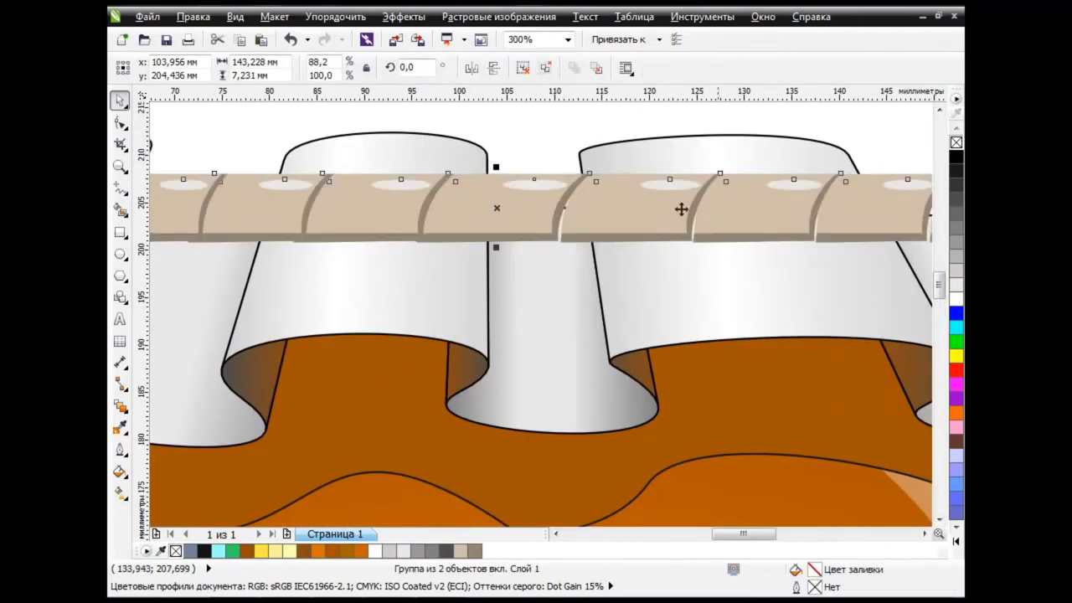
{"action": "scroll", "coordinate": [681, 209], "scroll_direction": "down", "scroll_amount": 2}
{"action": "left_click", "coordinate": [828, 277]}
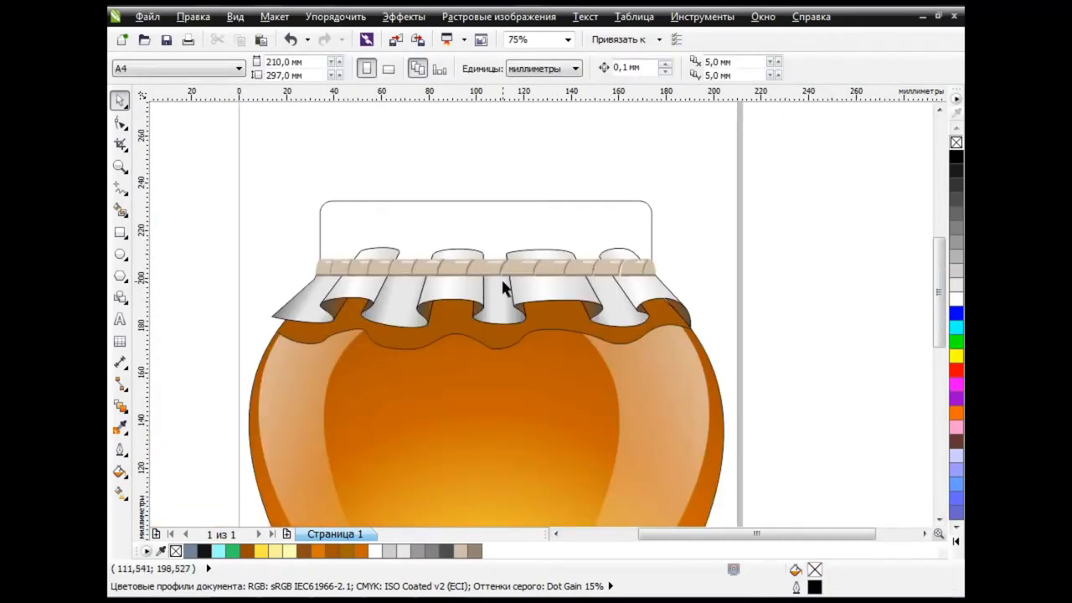
Move the rounded lid rectangle slightly upward.
{"action": "left_click", "coordinate": [504, 220]}
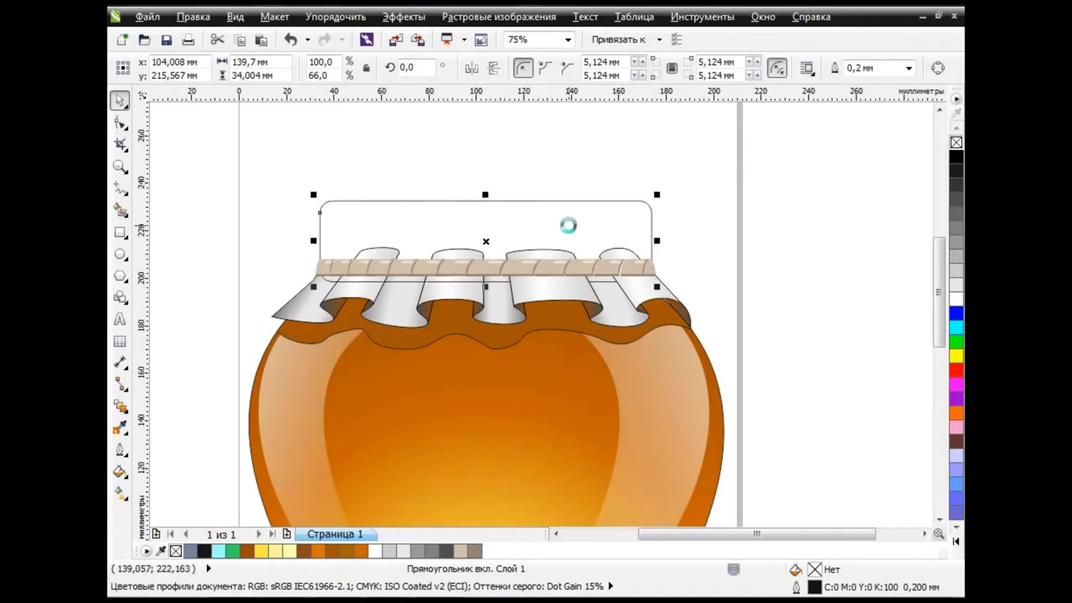
{"action": "mouse_move", "coordinate": [488, 242]}
{"action": "left_mouse_down"}
{"action": "mouse_move", "coordinate": [484, 220]}
{"action": "mouse_move", "coordinate": [480, 230]}
{"action": "left_mouse_up"}
{"action": "left_click", "coordinate": [731, 235]}
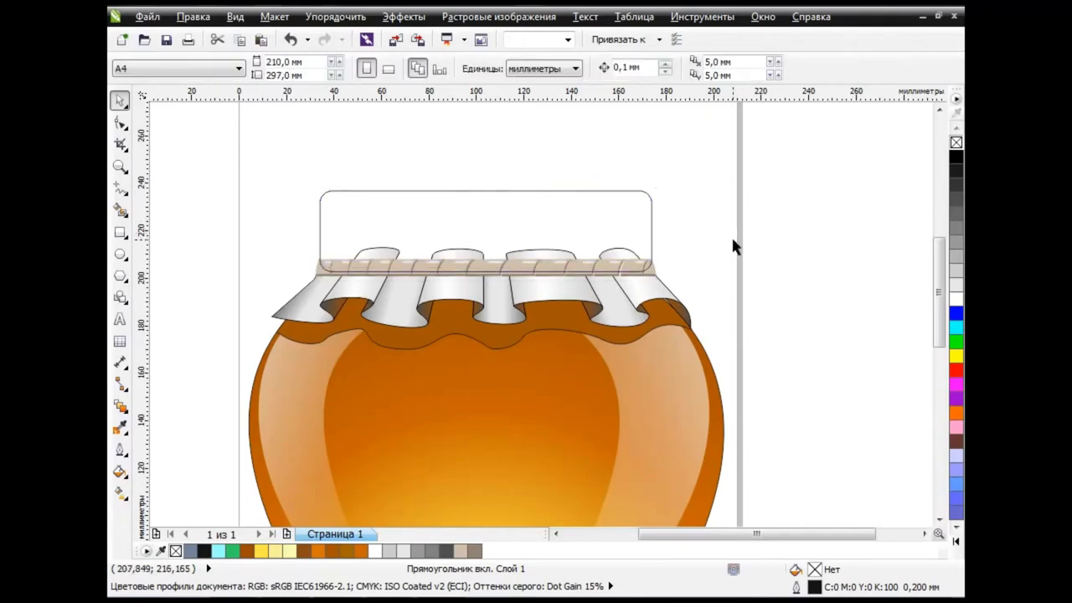
{"action": "left_click", "coordinate": [583, 219]}
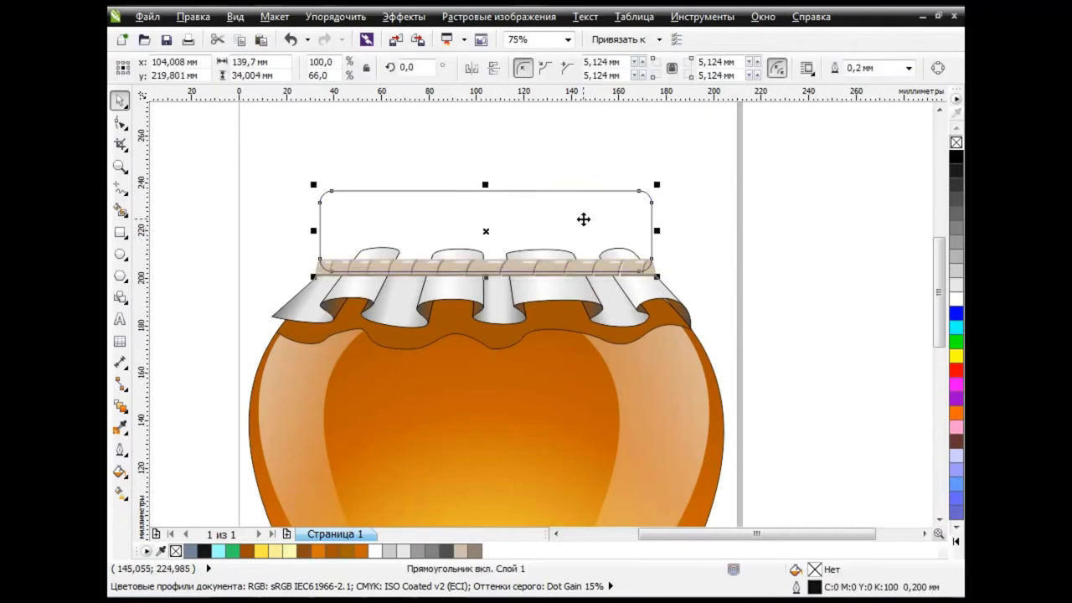
Fill the lid with a linear light-to-mid grey gradient, middle stop at 82%, angle 90°.
{"action": "left_click", "coordinate": [120, 471]}
{"action": "left_click", "coordinate": [172, 374]}
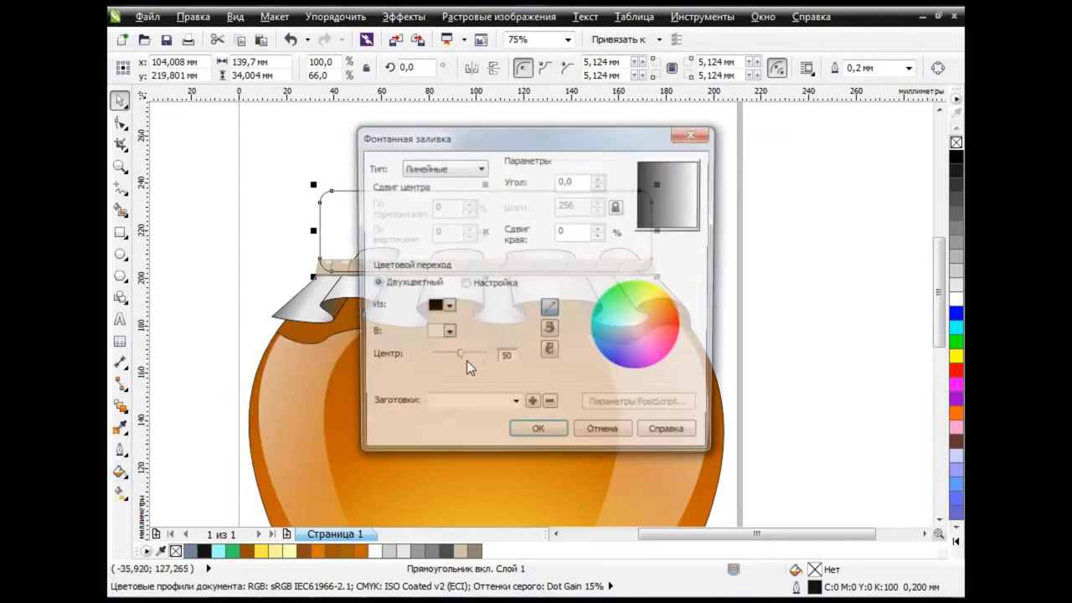
{"action": "left_click", "coordinate": [613, 295]}
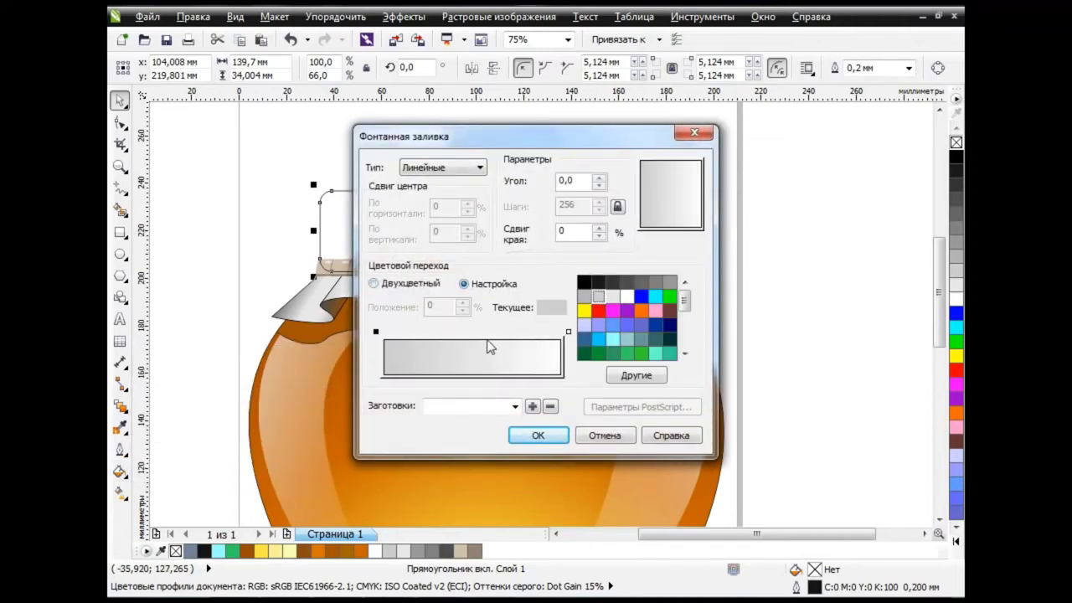
{"action": "double_click", "coordinate": [487, 343]}
{"action": "left_click", "coordinate": [568, 332]}
{"action": "left_click", "coordinate": [587, 298]}
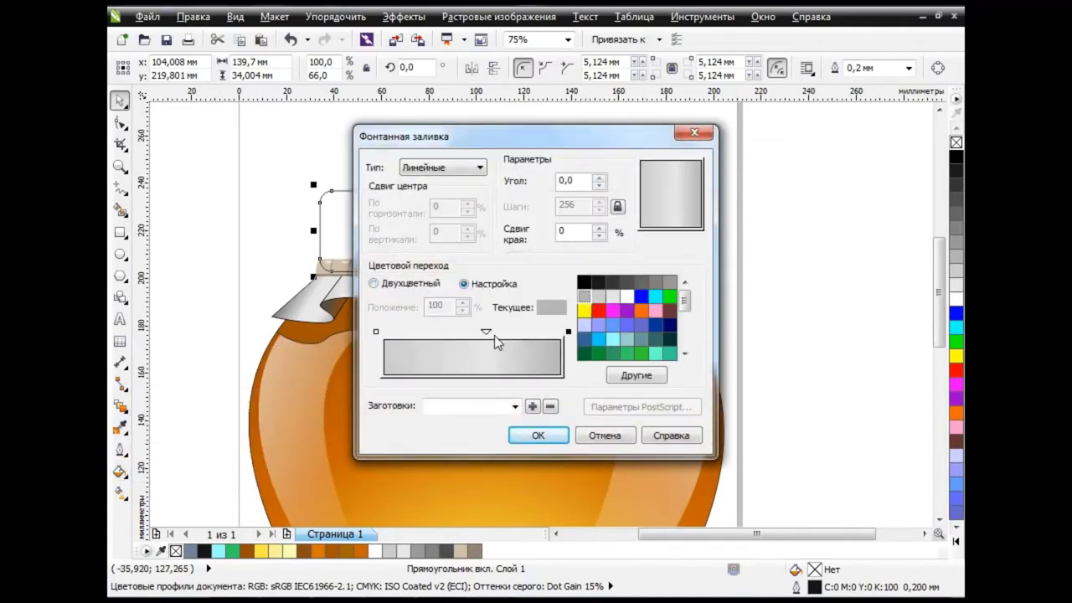
{"action": "left_click_drag", "start_coordinate": [488, 333], "coordinate": [528, 333]}
{"action": "double_click", "coordinate": [569, 180]}
{"action": "type", "text": "90"}
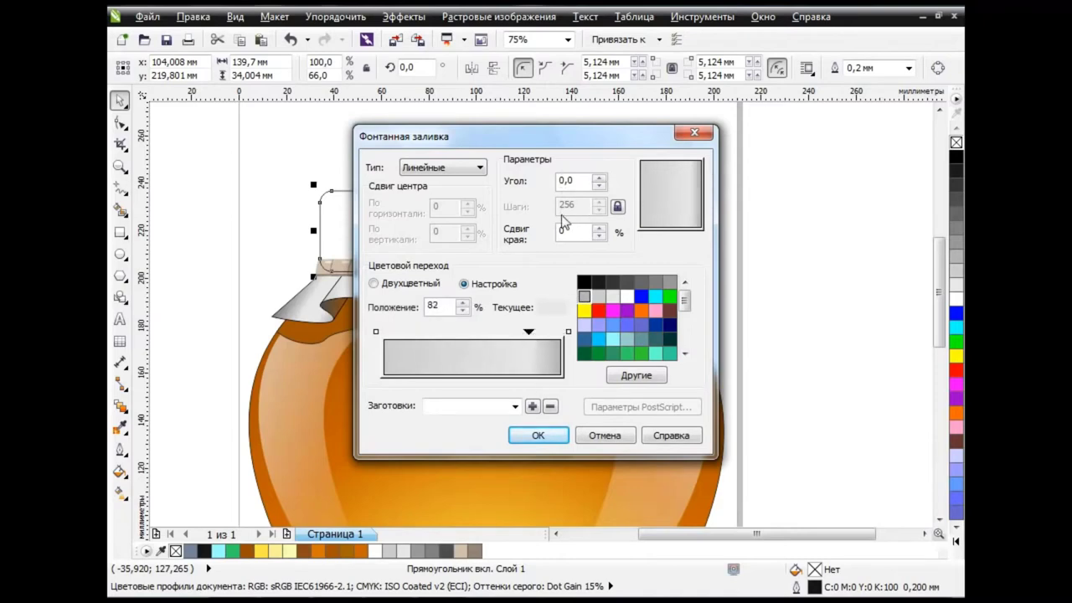
{"action": "key", "text": "Tab"}
{"action": "key", "text": "Return"}
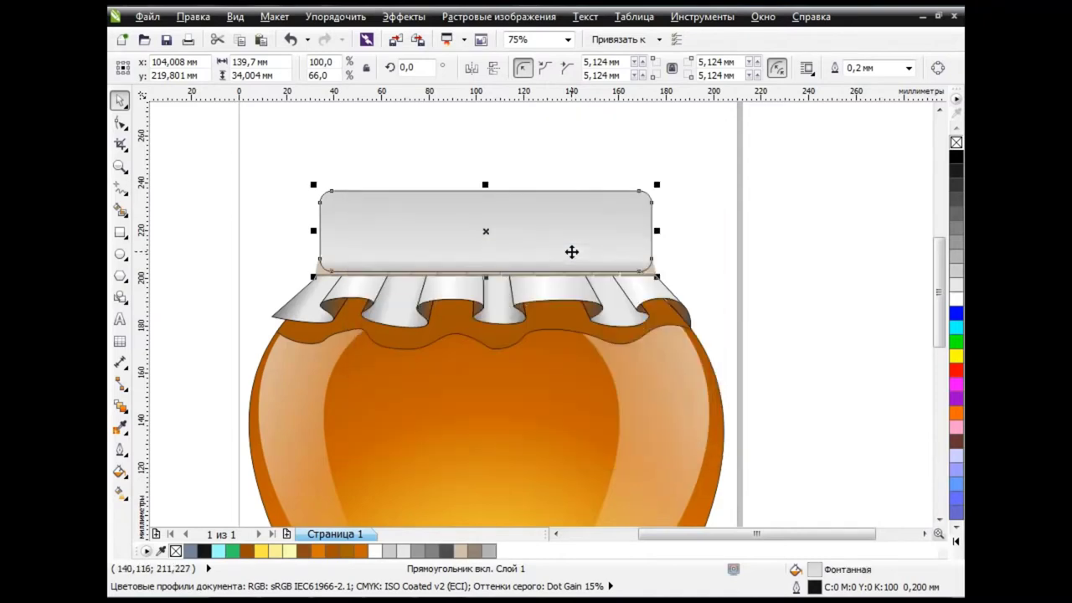
Flip the lid's gradient and send the lid back one behind the rope band.
{"action": "left_click", "coordinate": [120, 472]}
{"action": "left_click", "coordinate": [177, 369]}
{"action": "left_click", "coordinate": [610, 434]}
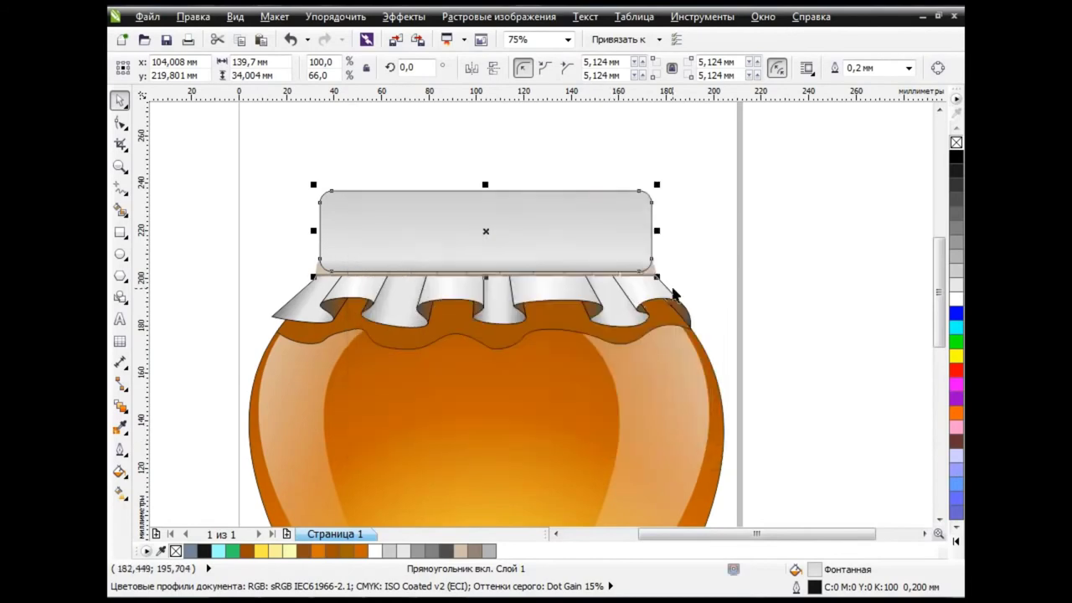
{"action": "left_click", "coordinate": [231, 253]}
{"action": "left_click", "coordinate": [540, 230]}
{"action": "key", "text": "ctrl+Page_Down"}
Save the drawing, then draw a closed spiky polyline strand along the rope band.
{"action": "left_click", "coordinate": [752, 243]}
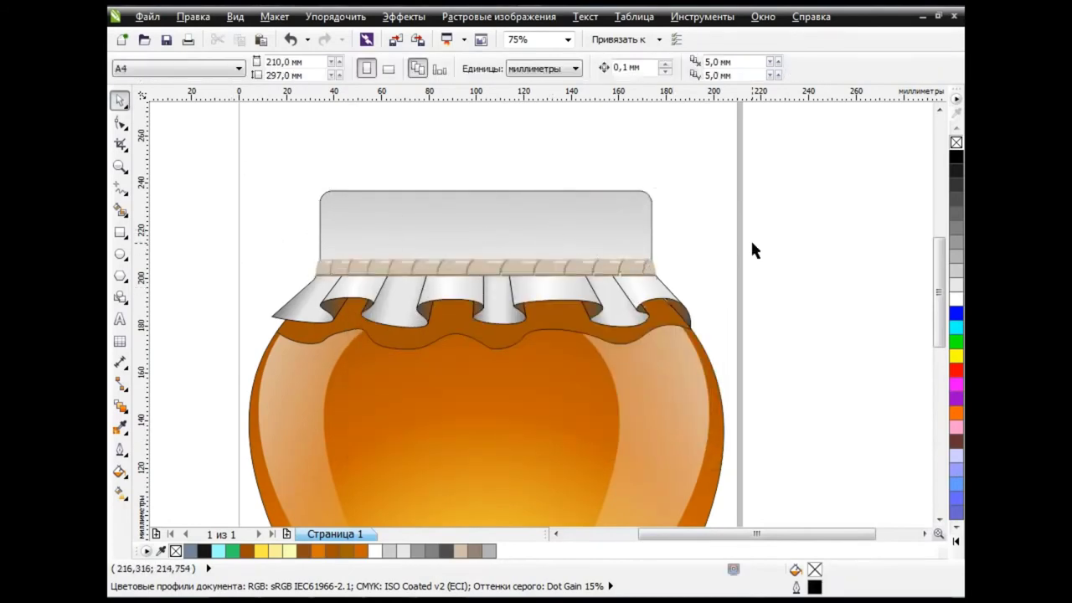
{"action": "key", "text": "ctrl+s"}
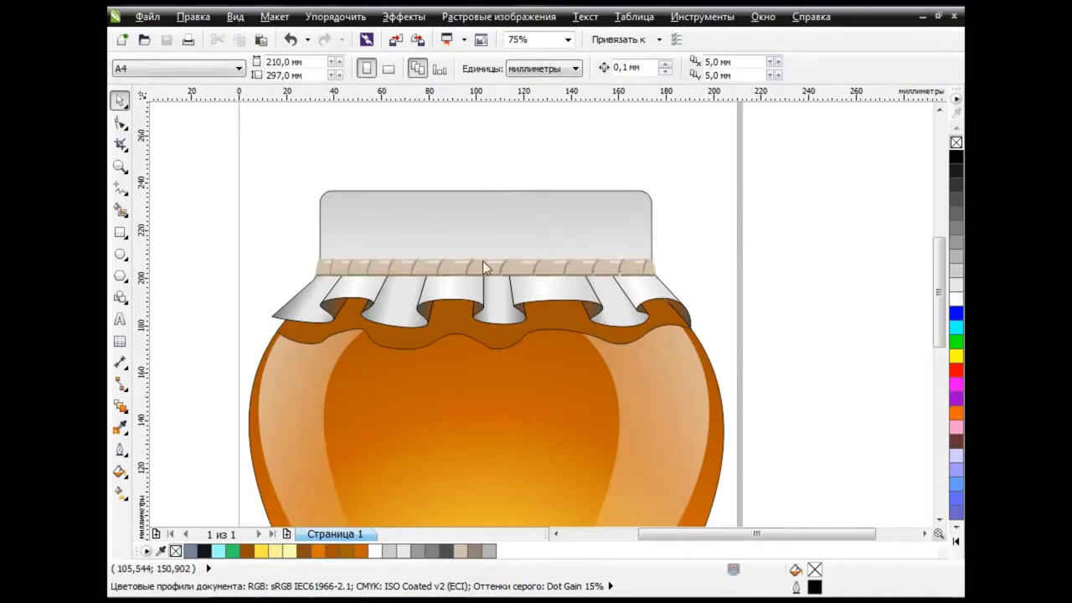
{"action": "left_click", "coordinate": [124, 191]}
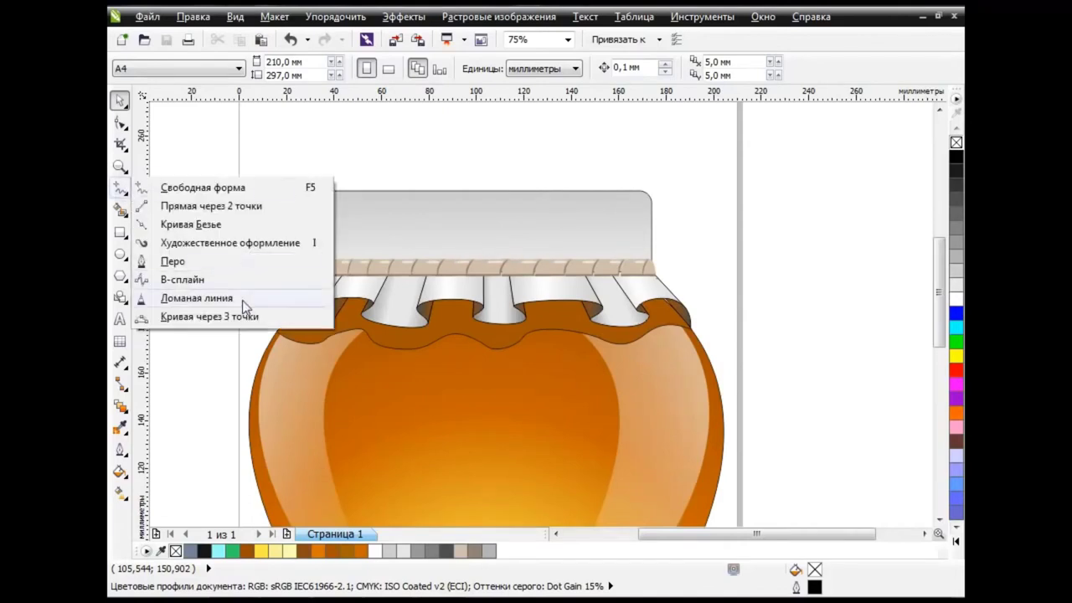
{"action": "left_click", "coordinate": [241, 299]}
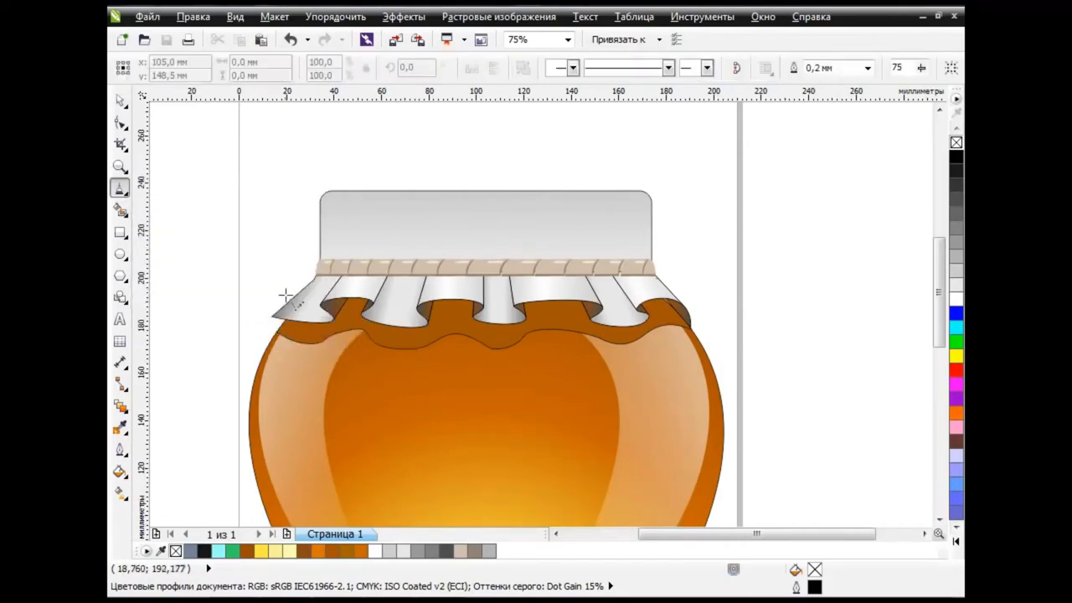
{"action": "left_click", "coordinate": [326, 265]}
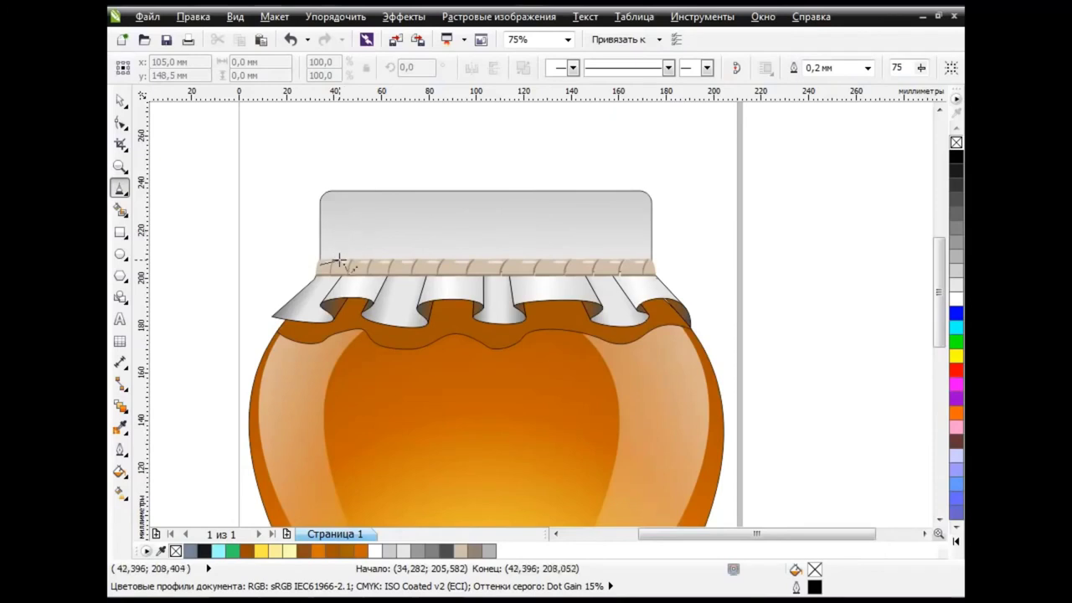
{"action": "left_click", "coordinate": [349, 232]}
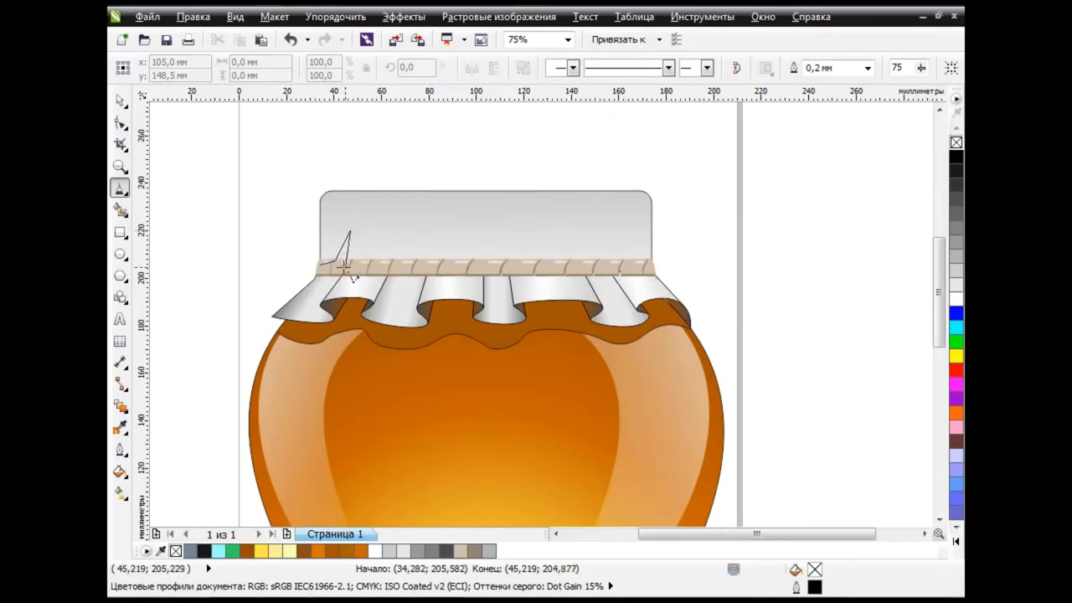
{"action": "left_click", "coordinate": [344, 266]}
{"action": "left_click", "coordinate": [390, 266]}
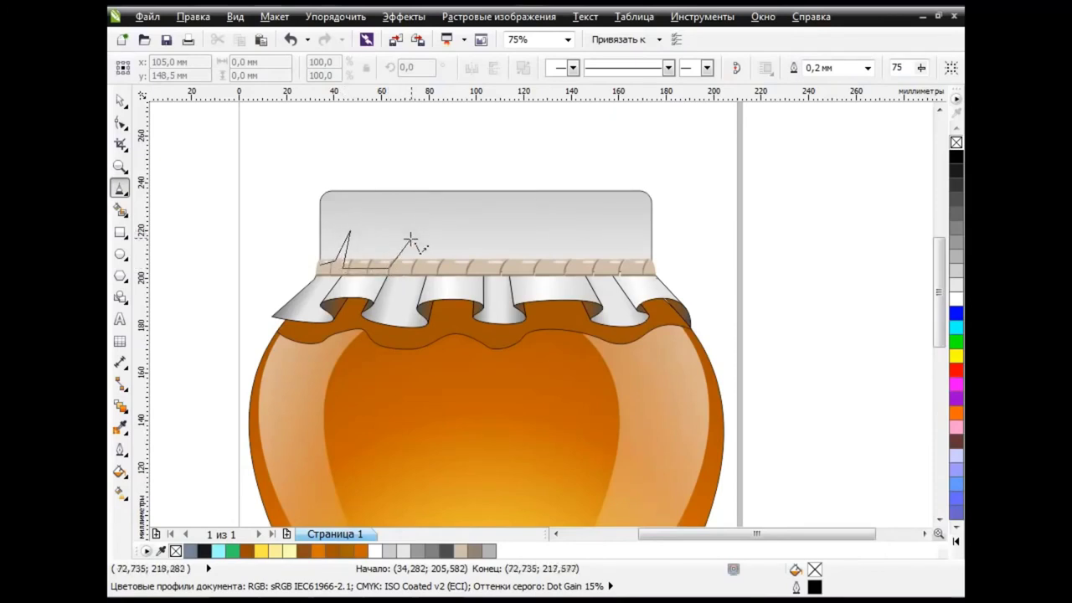
{"action": "left_click", "coordinate": [406, 228]}
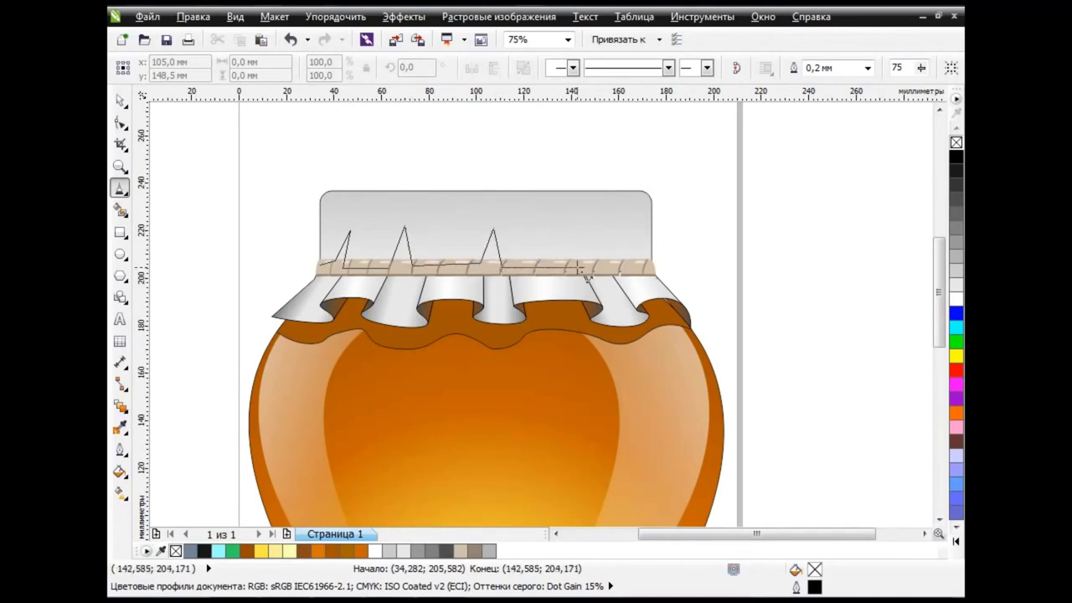
{"action": "left_click", "coordinate": [655, 274]}
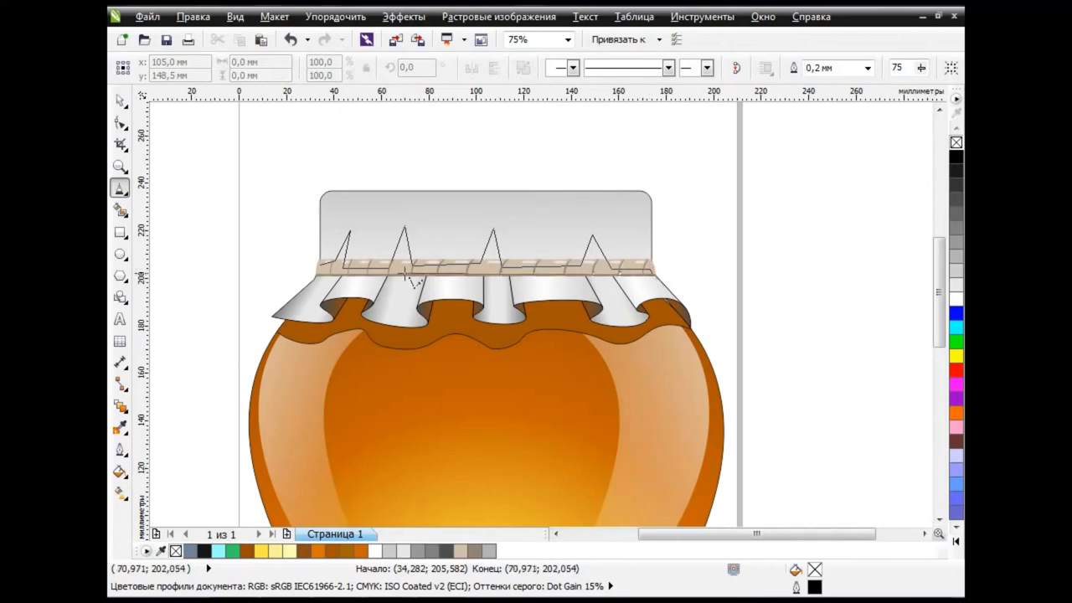
{"action": "left_click", "coordinate": [321, 266]}
Reshape the strand's spike tips and bases by moving and deleting nodes.
{"action": "key", "text": "F10"}
{"action": "left_click", "coordinate": [410, 269]}
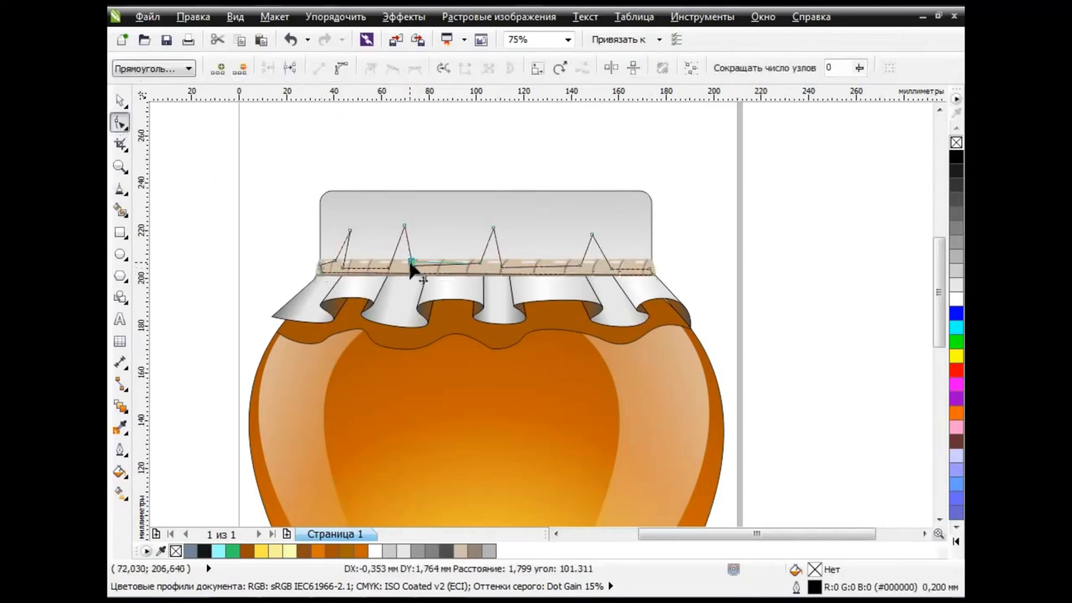
{"action": "left_click_drag", "start_coordinate": [499, 268], "coordinate": [498, 265]}
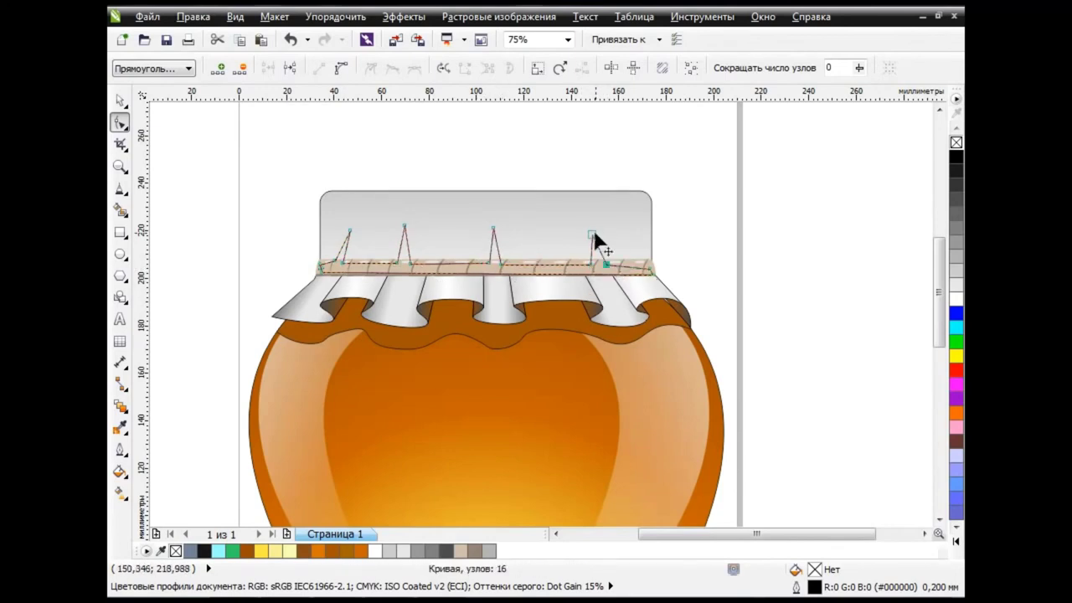
{"action": "left_click_drag", "start_coordinate": [592, 235], "coordinate": [583, 227]}
{"action": "left_click_drag", "start_coordinate": [405, 228], "coordinate": [417, 230]}
{"action": "left_click", "coordinate": [349, 230]}
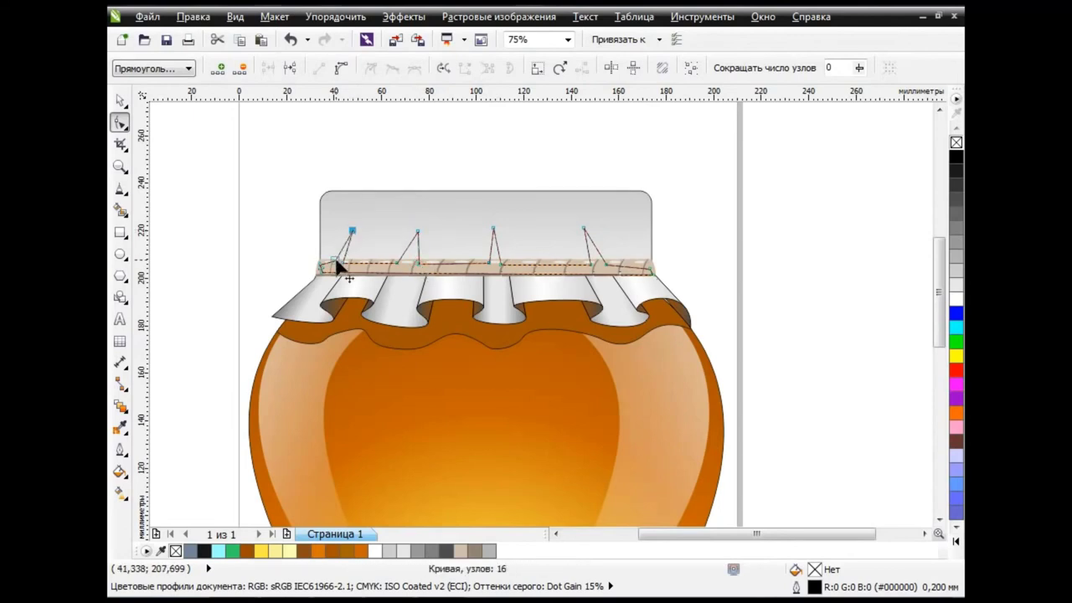
{"action": "double_click", "coordinate": [331, 262]}
{"action": "left_click_drag", "start_coordinate": [322, 266], "coordinate": [331, 266]}
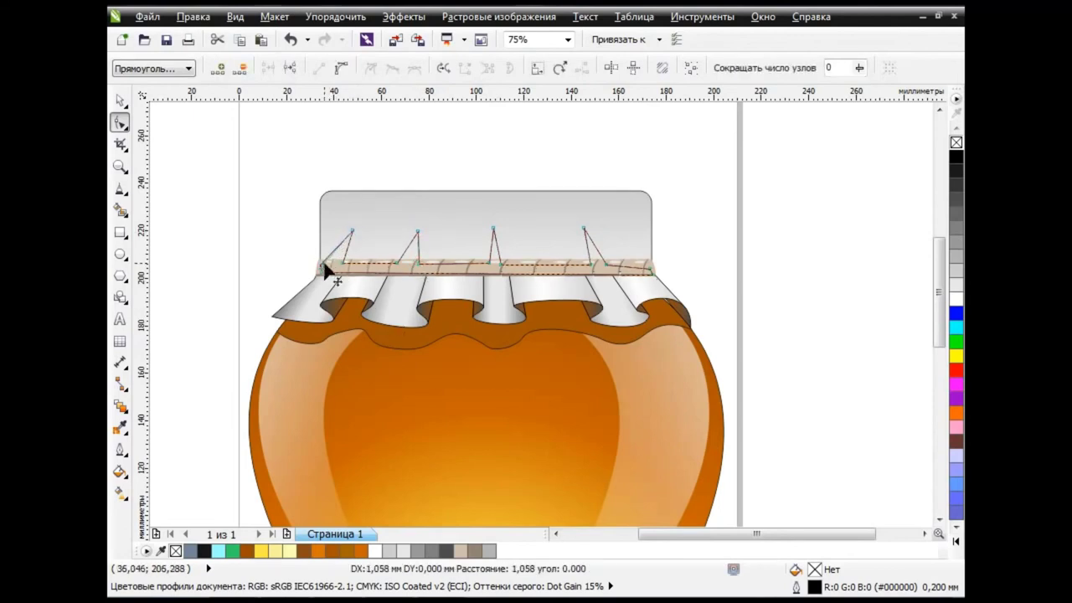
{"action": "left_click", "coordinate": [212, 224]}
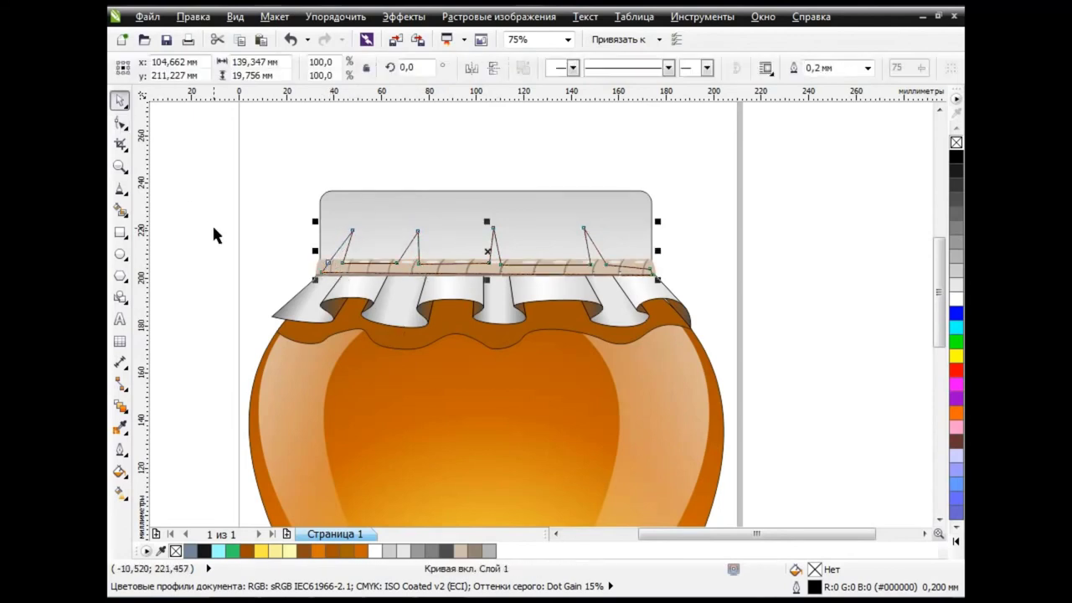
Pull up smaller spikes between the tall ones, near the left, middle and right.
{"action": "scroll", "coordinate": [488, 279], "scroll_direction": "up", "scroll_amount": 2}
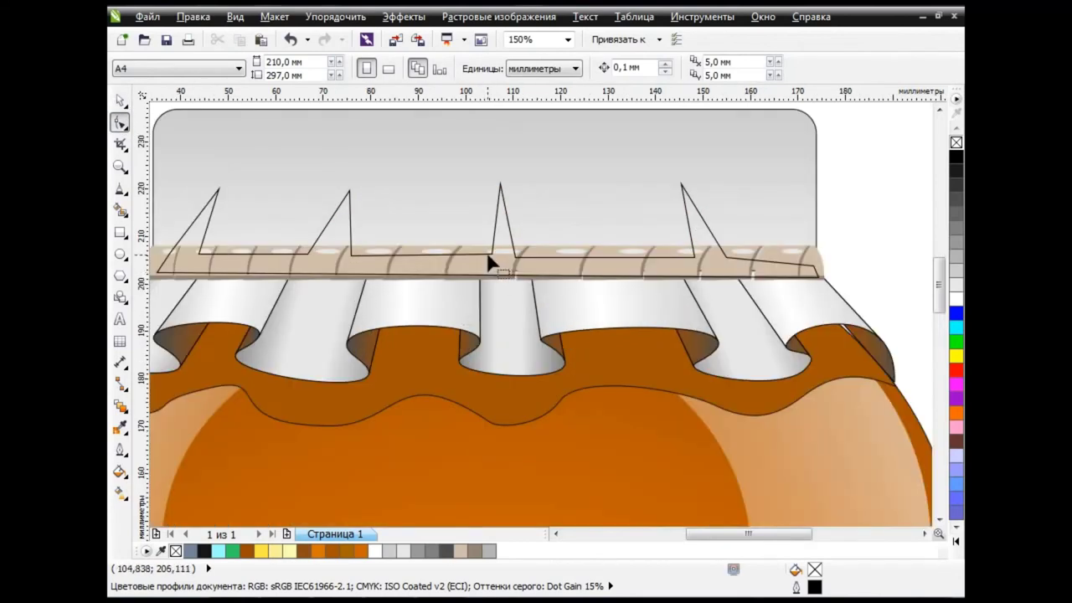
{"action": "left_click", "coordinate": [490, 262]}
{"action": "left_click_drag", "start_coordinate": [491, 248], "coordinate": [482, 222]}
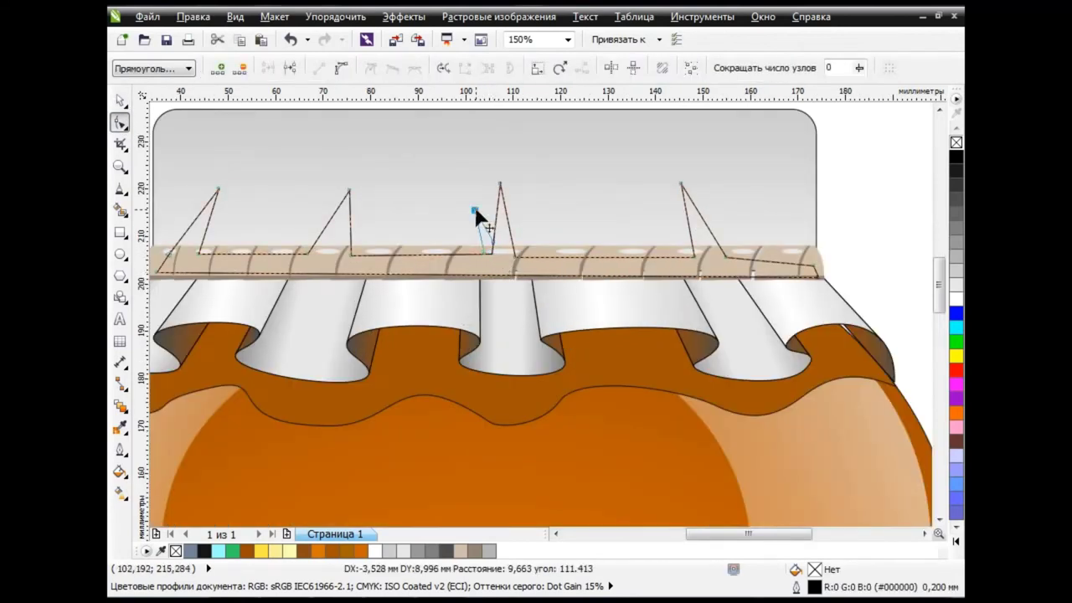
{"action": "left_click", "coordinate": [492, 251]}
{"action": "left_click", "coordinate": [360, 253]}
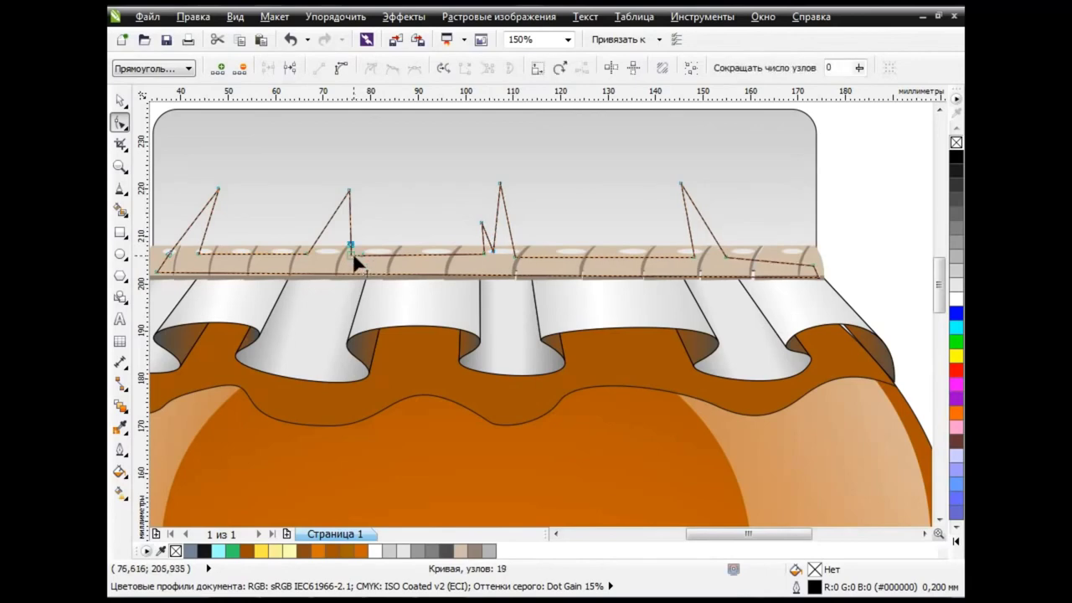
{"action": "mouse_move", "coordinate": [360, 254]}
{"action": "left_mouse_down"}
{"action": "mouse_move", "coordinate": [363, 217]}
{"action": "mouse_move", "coordinate": [360, 256]}
{"action": "left_mouse_up"}
{"action": "left_click", "coordinate": [653, 256]}
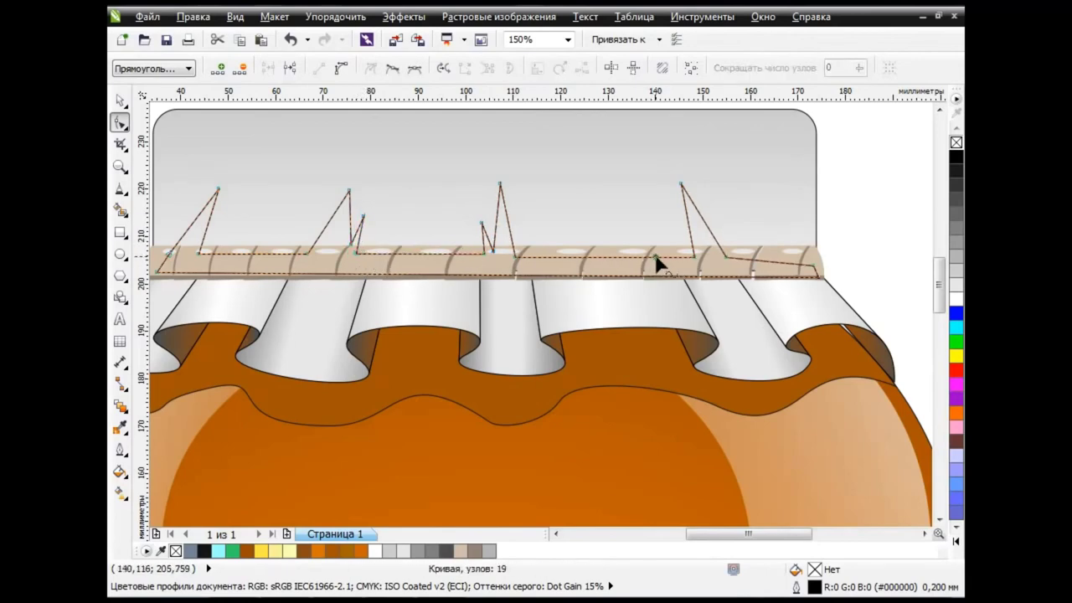
{"action": "left_click_drag", "start_coordinate": [655, 255], "coordinate": [651, 225]}
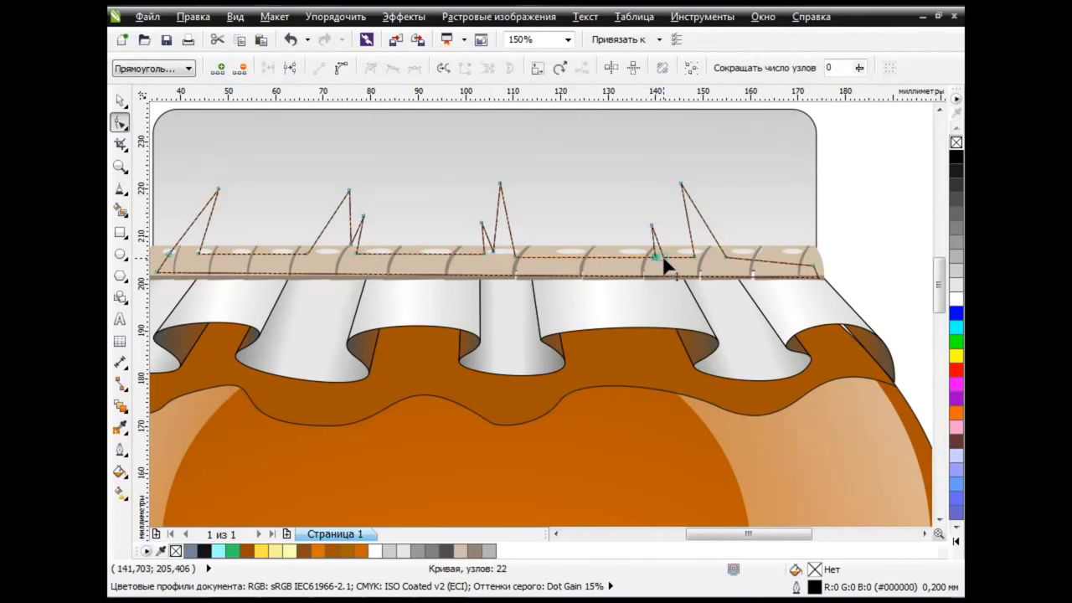
{"action": "left_click", "coordinate": [277, 253]}
{"action": "left_click_drag", "start_coordinate": [279, 253], "coordinate": [287, 227]}
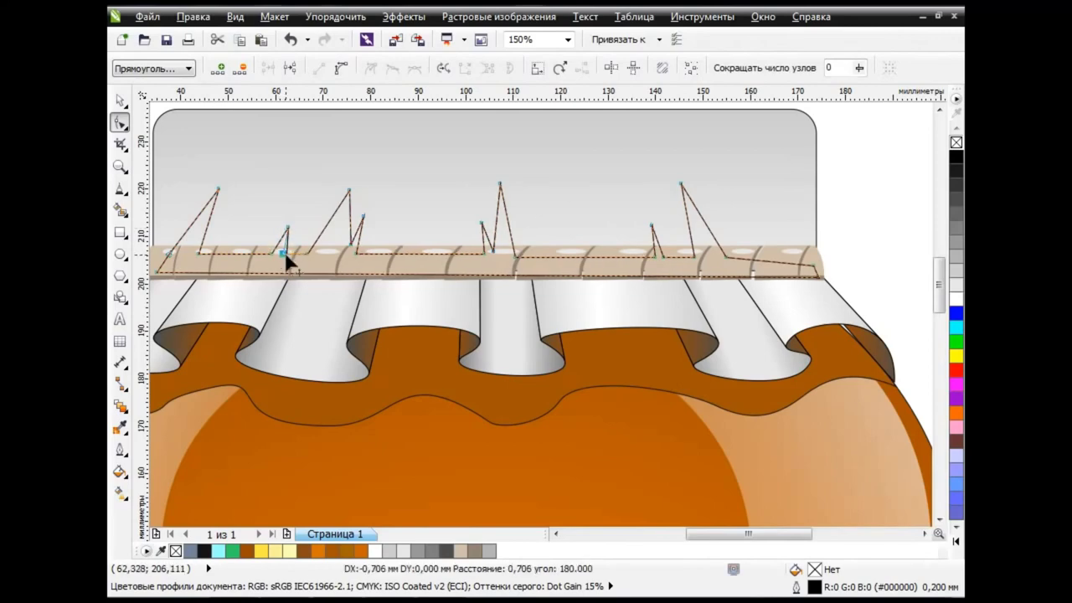
Give the spiky strand shape a light grey fill and remove its outline.
{"action": "left_click", "coordinate": [119, 100]}
{"action": "left_click", "coordinate": [955, 157]}
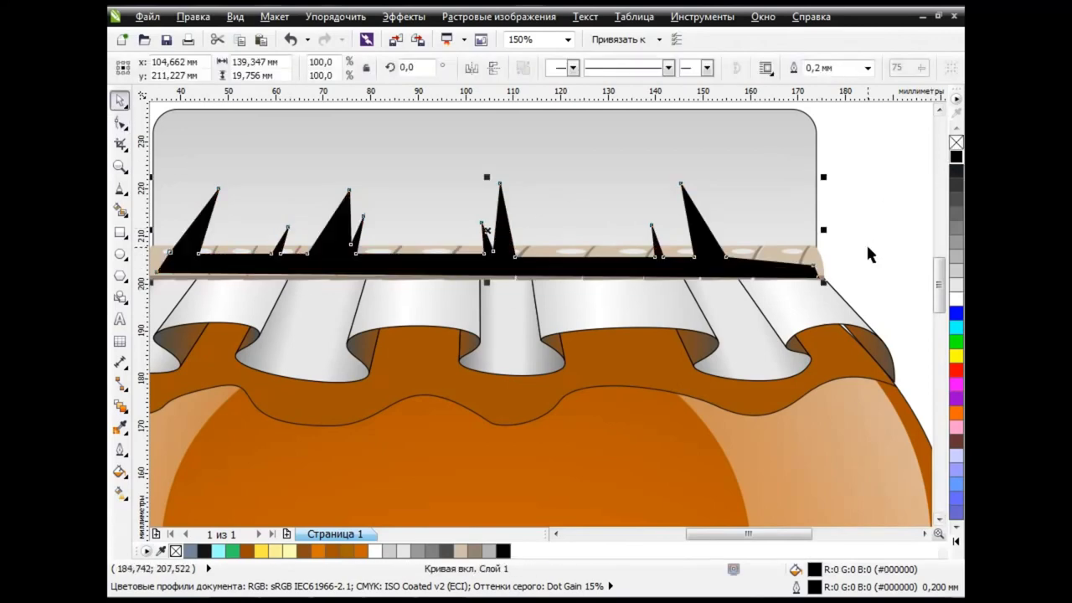
{"action": "key", "text": "F3"}
{"action": "key", "text": "F3"}
{"action": "key", "text": "F3"}
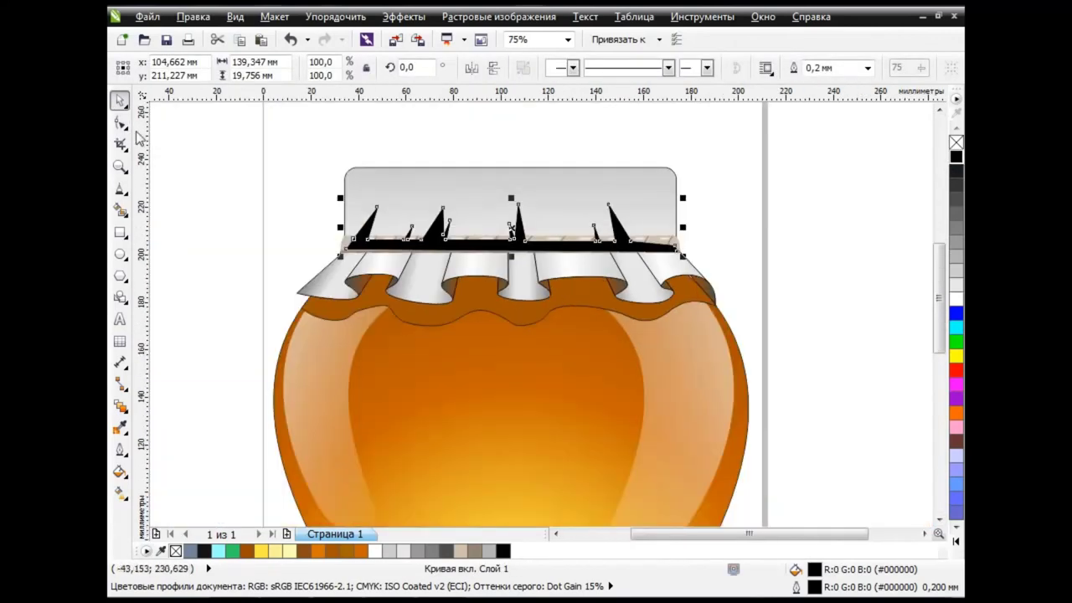
{"action": "left_click", "coordinate": [242, 182]}
{"action": "left_click", "coordinate": [619, 243]}
{"action": "left_click", "coordinate": [956, 245]}
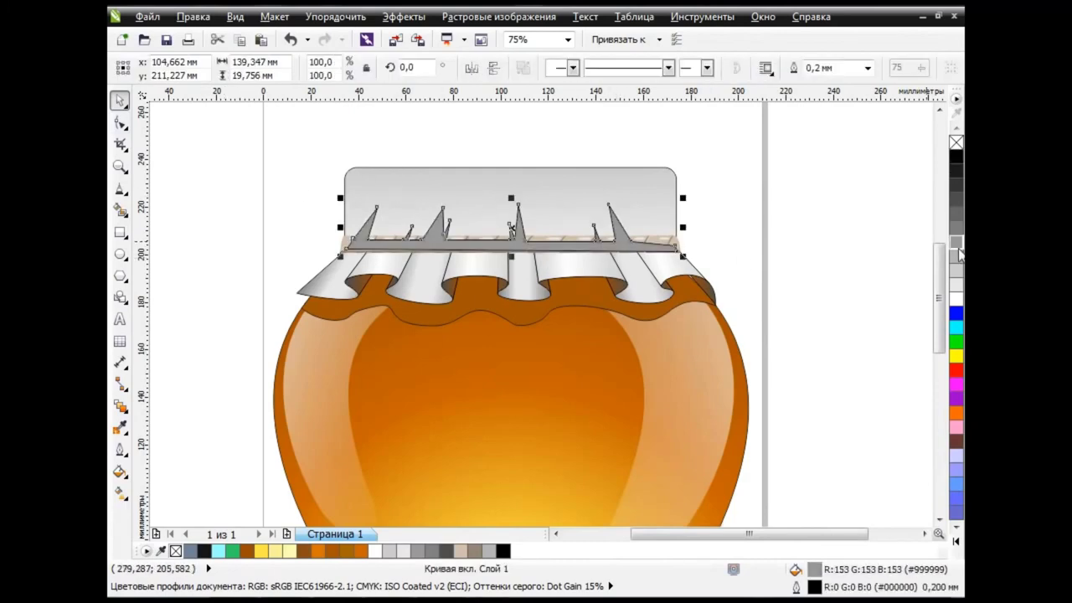
{"action": "left_click", "coordinate": [958, 260]}
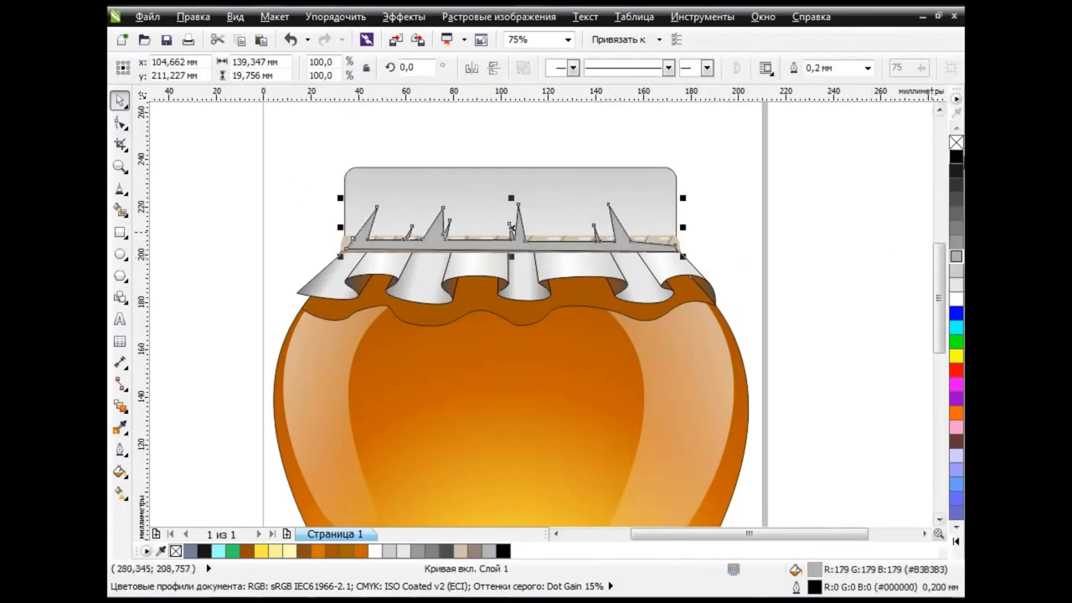
{"action": "right_click", "coordinate": [956, 143]}
{"action": "left_click", "coordinate": [662, 240]}
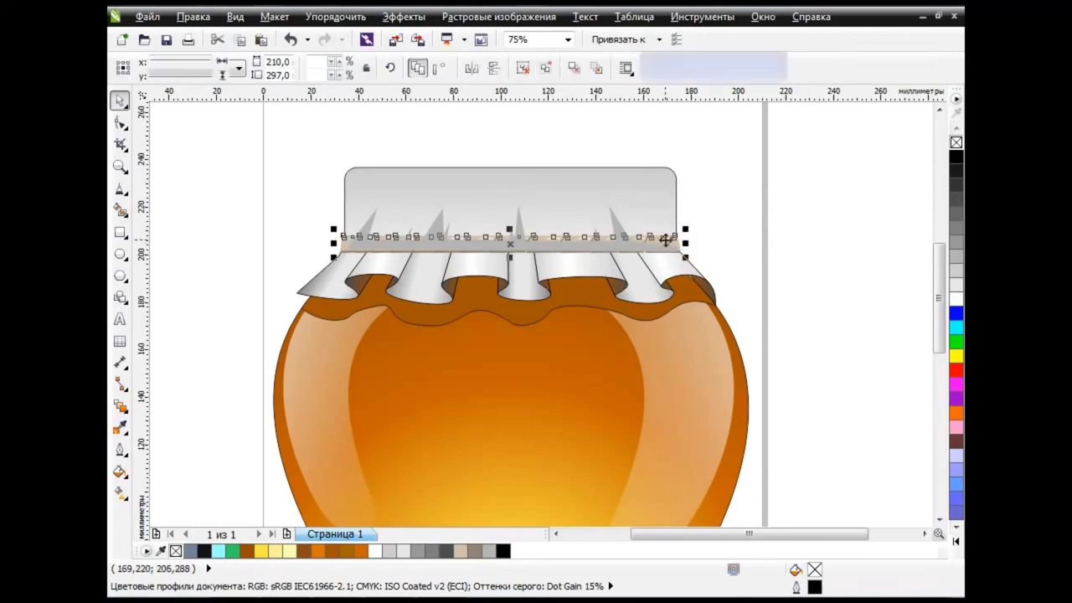
{"action": "left_click", "coordinate": [791, 283]}
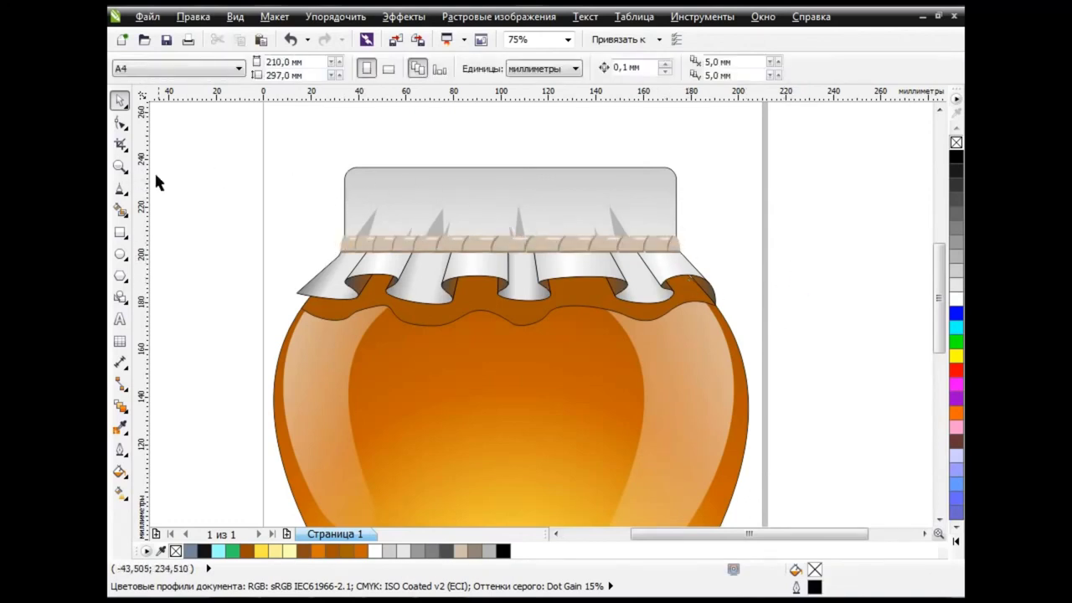
{"action": "left_click", "coordinate": [123, 191]}
{"action": "left_click", "coordinate": [180, 220]}
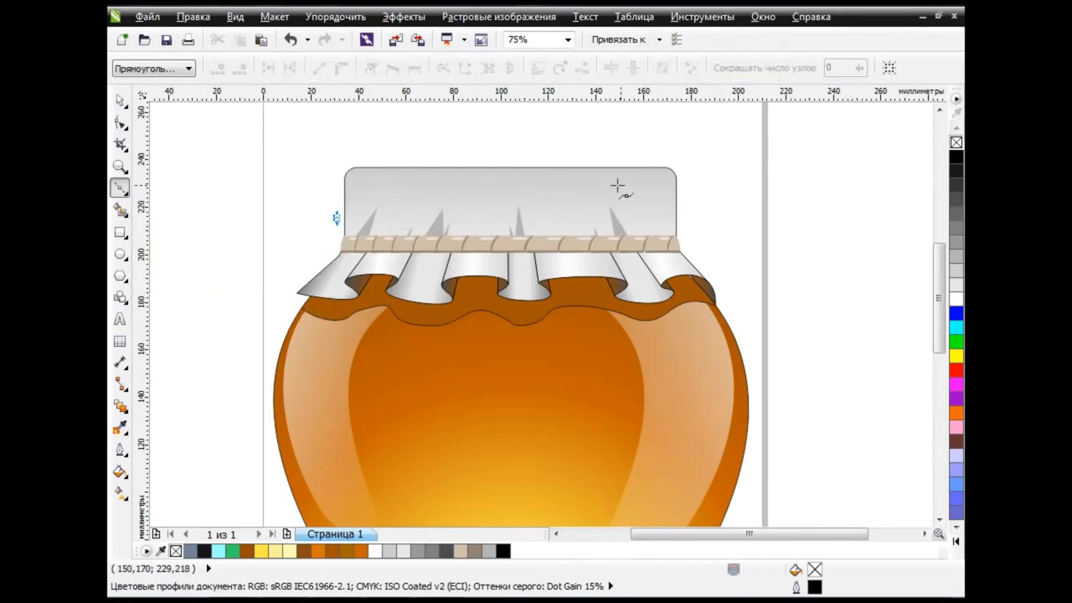
Draw a Bezier curve across the lid top and bend its left end into a rounded fold.
{"action": "left_click_drag", "start_coordinate": [398, 182], "coordinate": [456, 182]}
{"action": "left_click", "coordinate": [684, 179]}
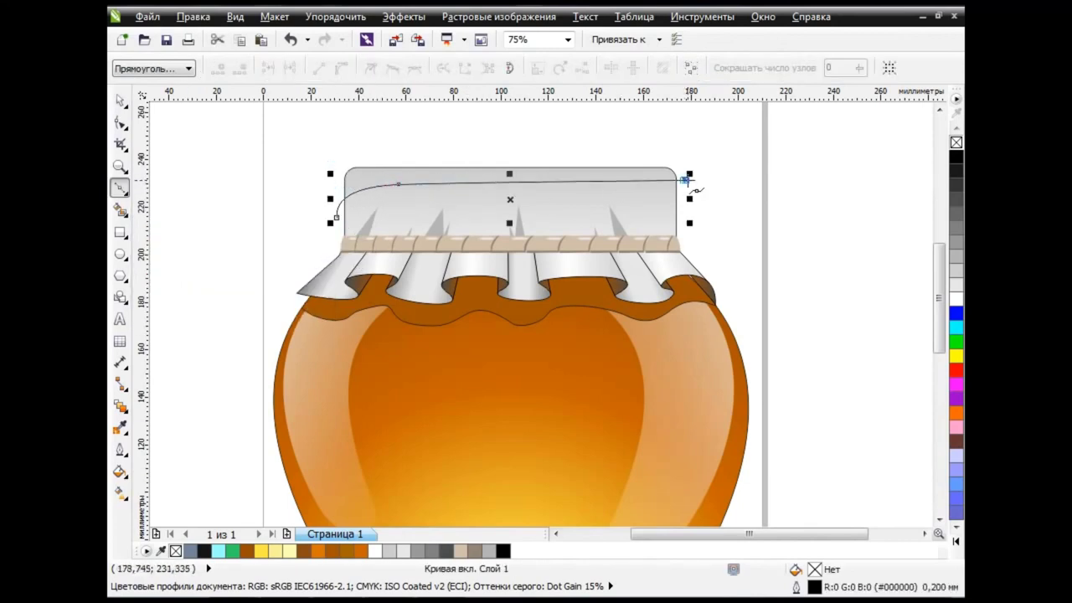
{"action": "key", "text": "F10"}
{"action": "left_click_drag", "start_coordinate": [336, 217], "coordinate": [335, 250]}
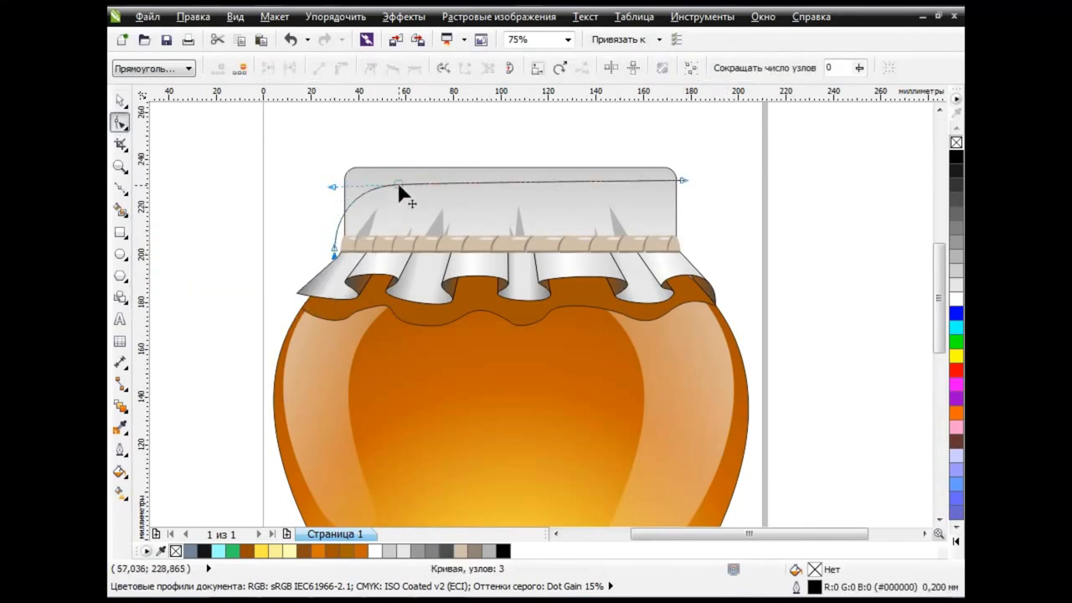
{"action": "mouse_move", "coordinate": [401, 192]}
{"action": "left_mouse_down"}
{"action": "mouse_move", "coordinate": [333, 207]}
{"action": "mouse_move", "coordinate": [379, 199]}
{"action": "left_mouse_up"}
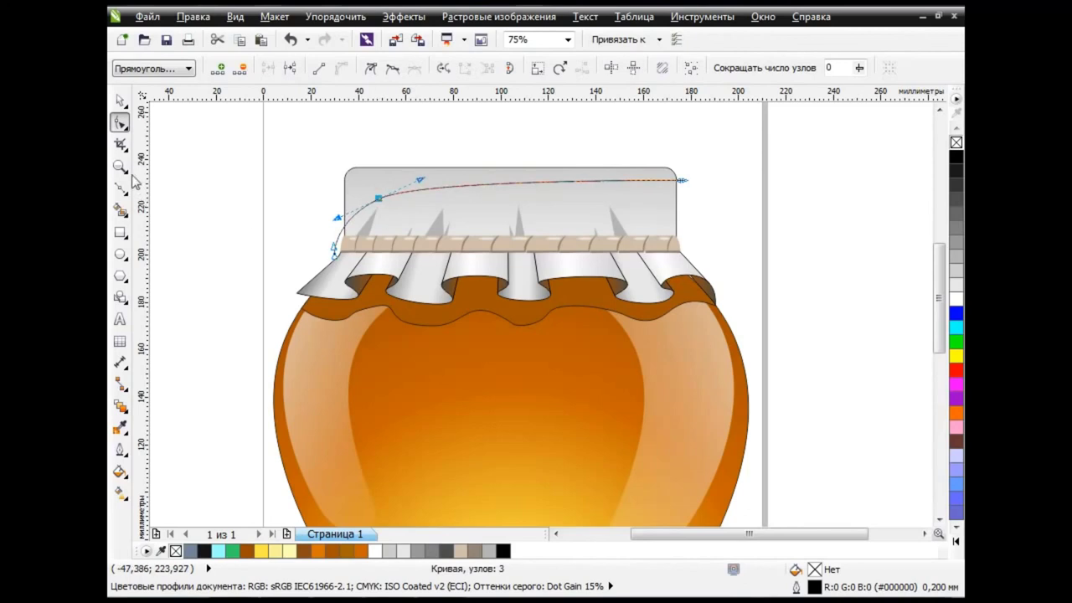
Smart Fill the area above the curve and color the new lid-top shape light grey.
{"action": "left_click", "coordinate": [120, 209]}
{"action": "left_click", "coordinate": [398, 179]}
{"action": "left_click", "coordinate": [120, 100]}
{"action": "left_click", "coordinate": [334, 249]}
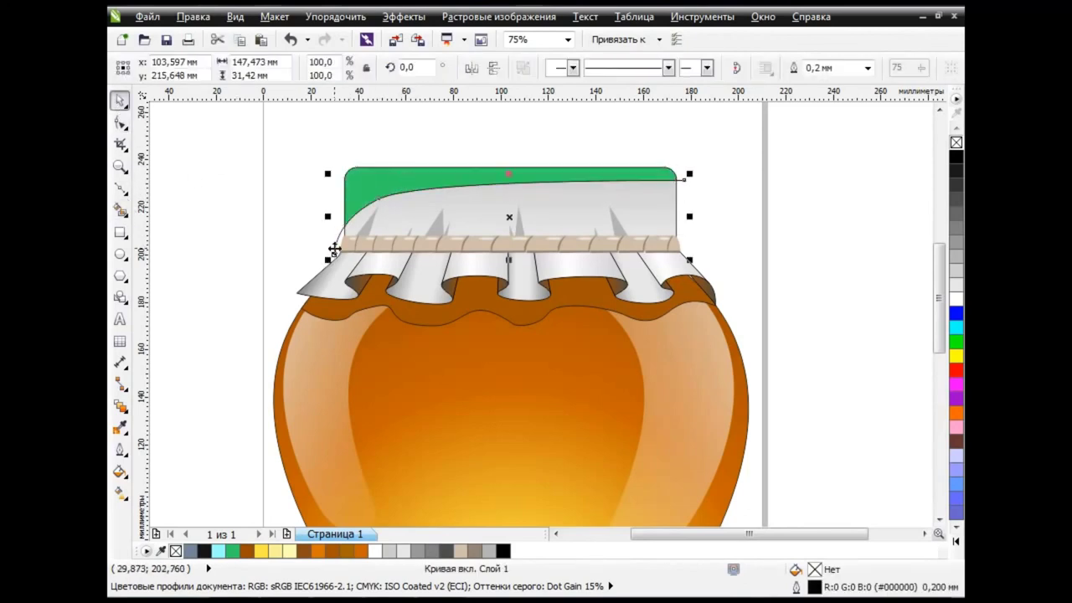
{"action": "left_click", "coordinate": [443, 182]}
{"action": "left_click", "coordinate": [956, 271]}
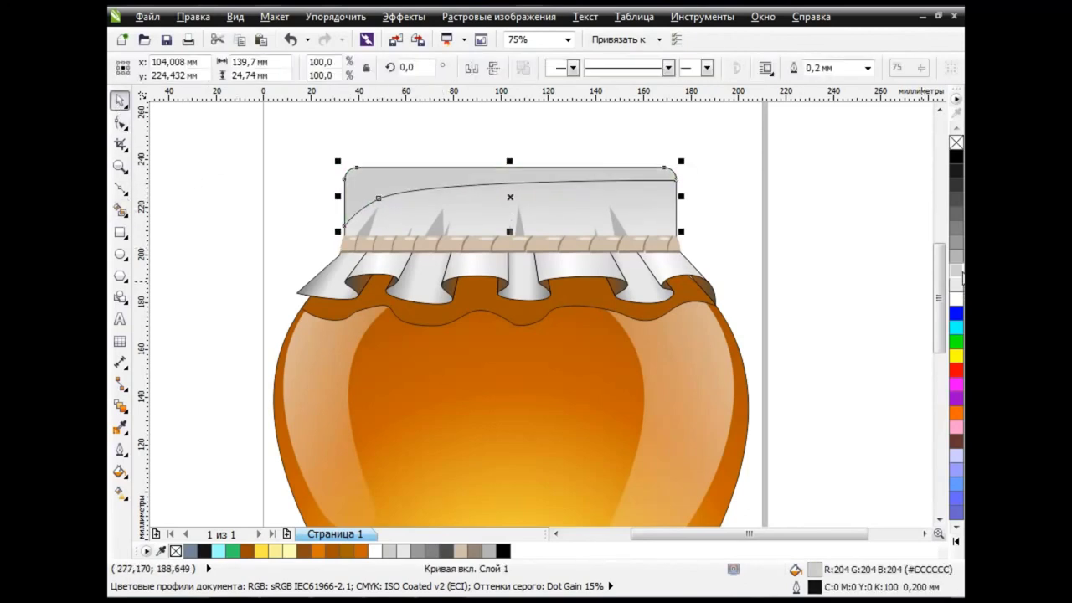
{"action": "left_click", "coordinate": [955, 284]}
{"action": "left_click", "coordinate": [838, 281]}
Cancel the document-defaults dialog and fill the lid-top shape white.
{"action": "left_click", "coordinate": [956, 304]}
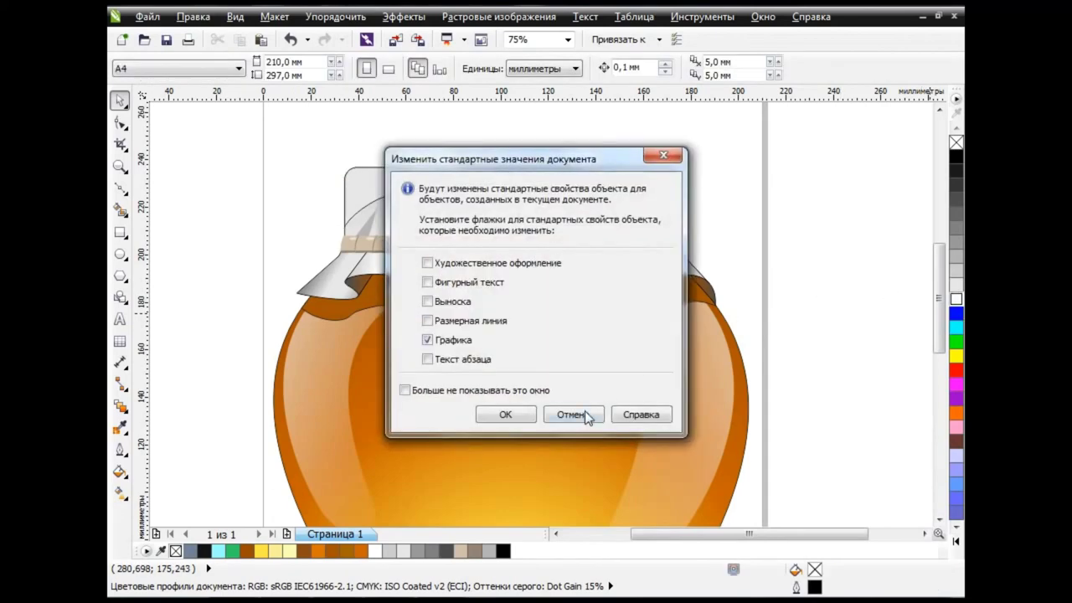
{"action": "left_click", "coordinate": [584, 410]}
{"action": "left_click", "coordinate": [466, 169]}
{"action": "left_click", "coordinate": [955, 299]}
{"action": "left_click", "coordinate": [781, 274]}
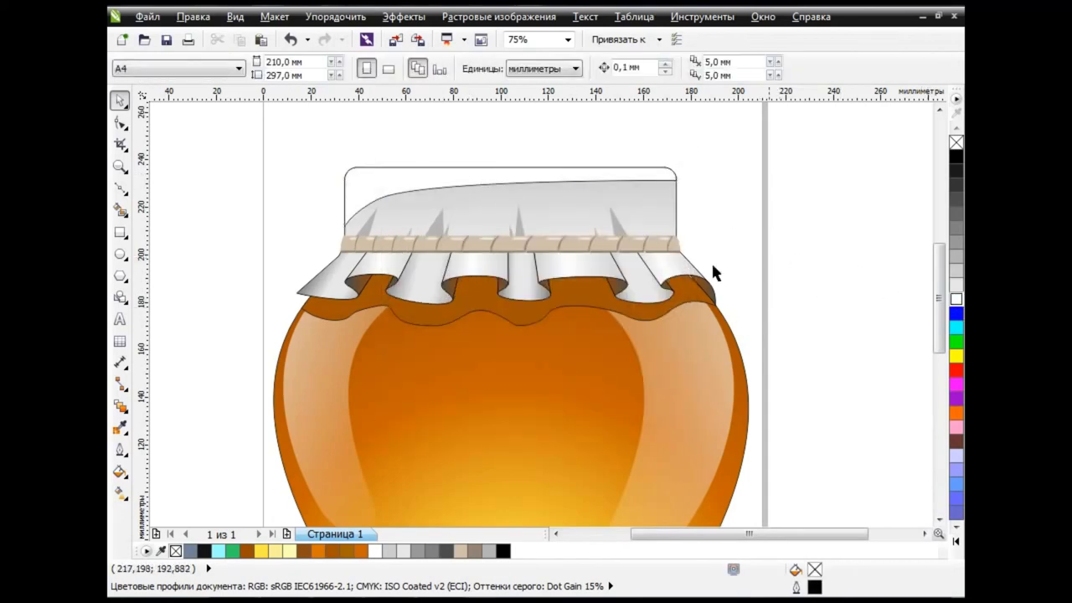
Apply uniform transparency to the white lid top and adjust its amount.
{"action": "left_click", "coordinate": [120, 405]}
{"action": "left_click", "coordinate": [180, 514]}
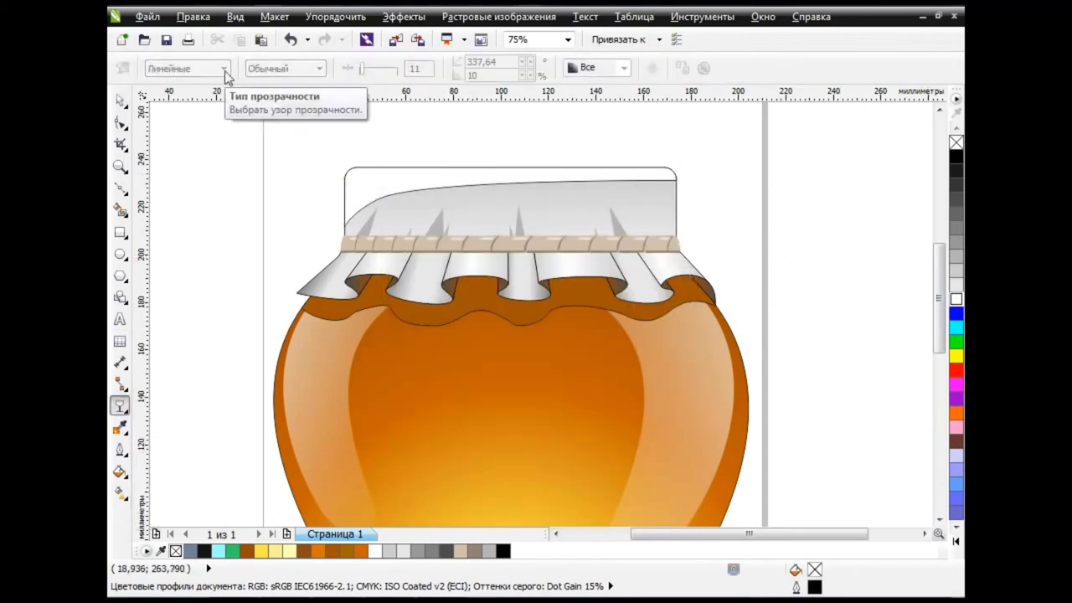
{"action": "left_click", "coordinate": [360, 189]}
{"action": "left_click", "coordinate": [224, 68]}
{"action": "left_click", "coordinate": [220, 95]}
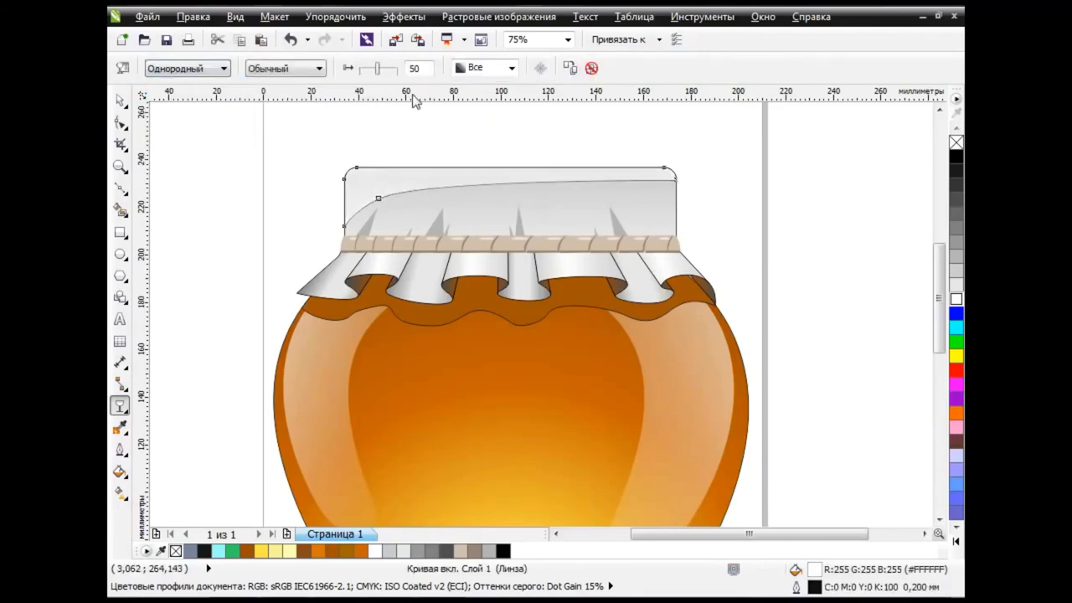
{"action": "left_click_drag", "start_coordinate": [376, 71], "coordinate": [379, 76]}
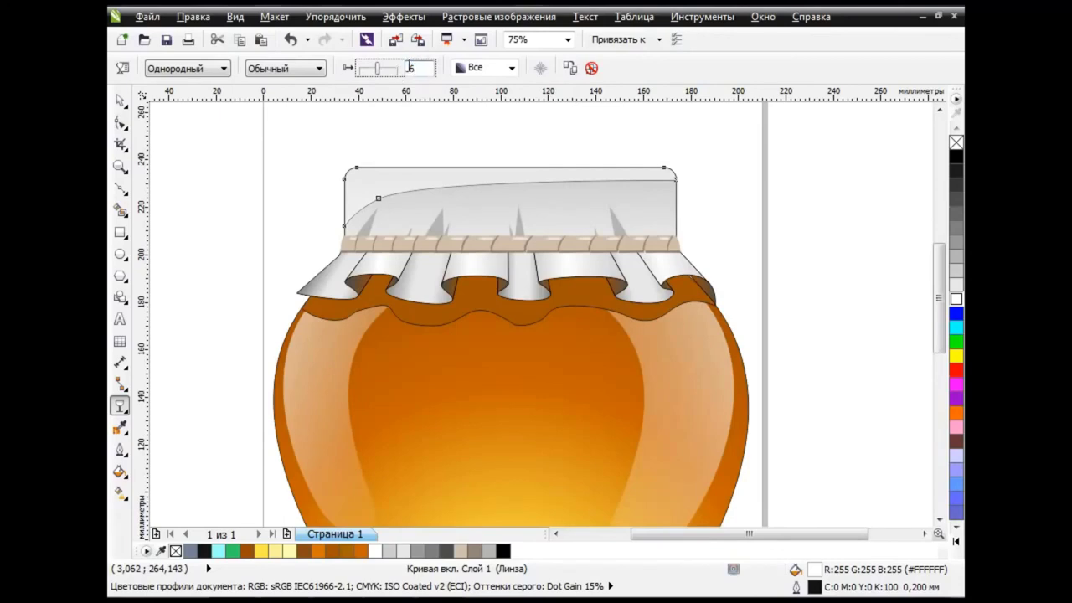
{"action": "key", "text": "space"}
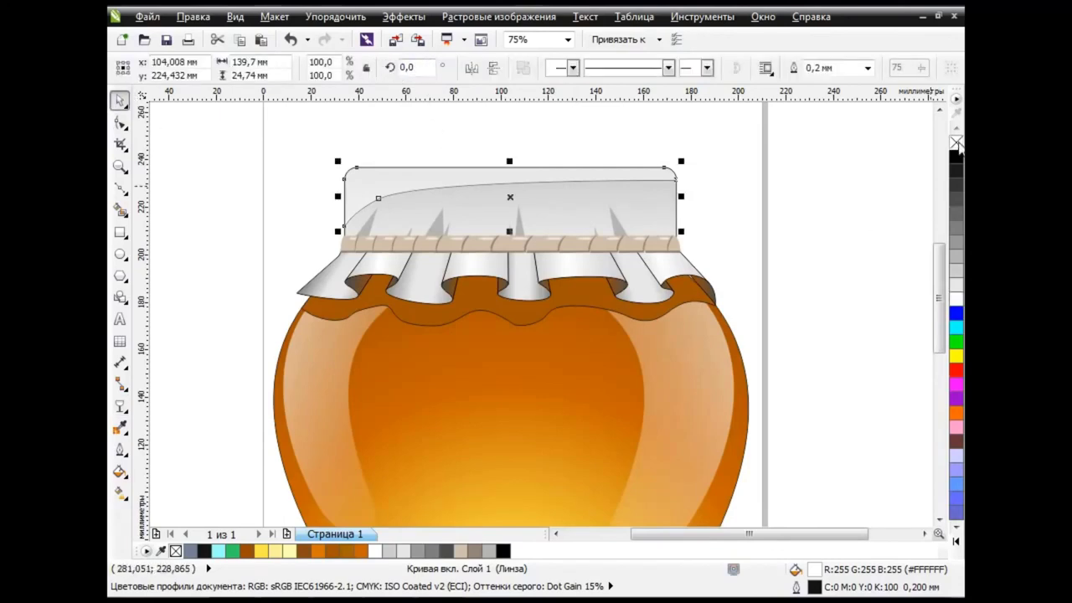
{"action": "left_click", "coordinate": [827, 260]}
{"action": "key", "text": "F3"}
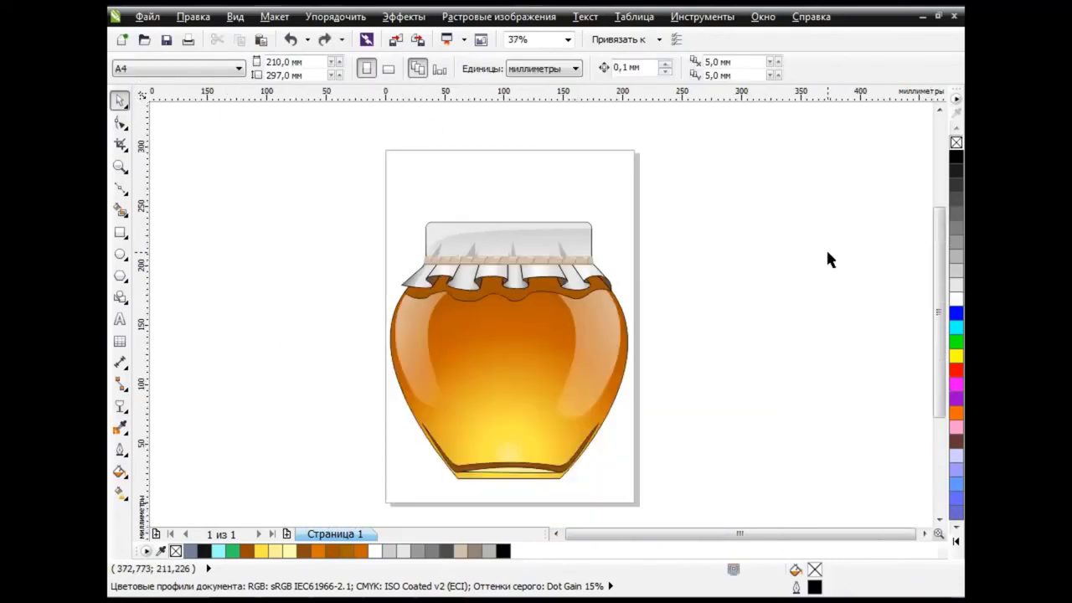
Select the finished jar, then check the three jars' placement on the wooden shelf.
{"action": "left_click_drag", "start_coordinate": [363, 188], "coordinate": [701, 493]}
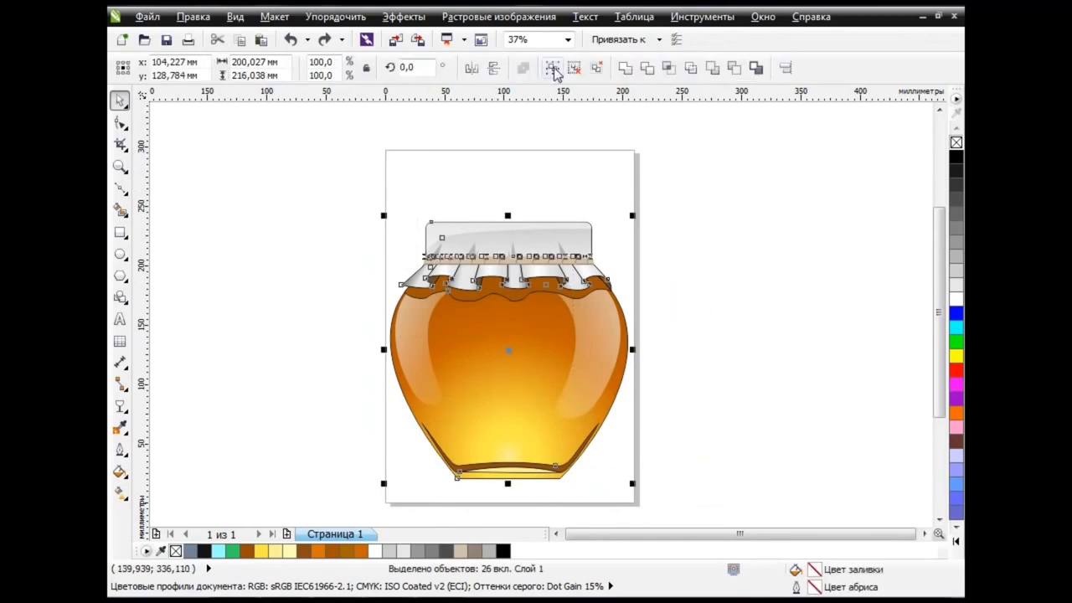
{"action": "left_click", "coordinate": [693, 335]}
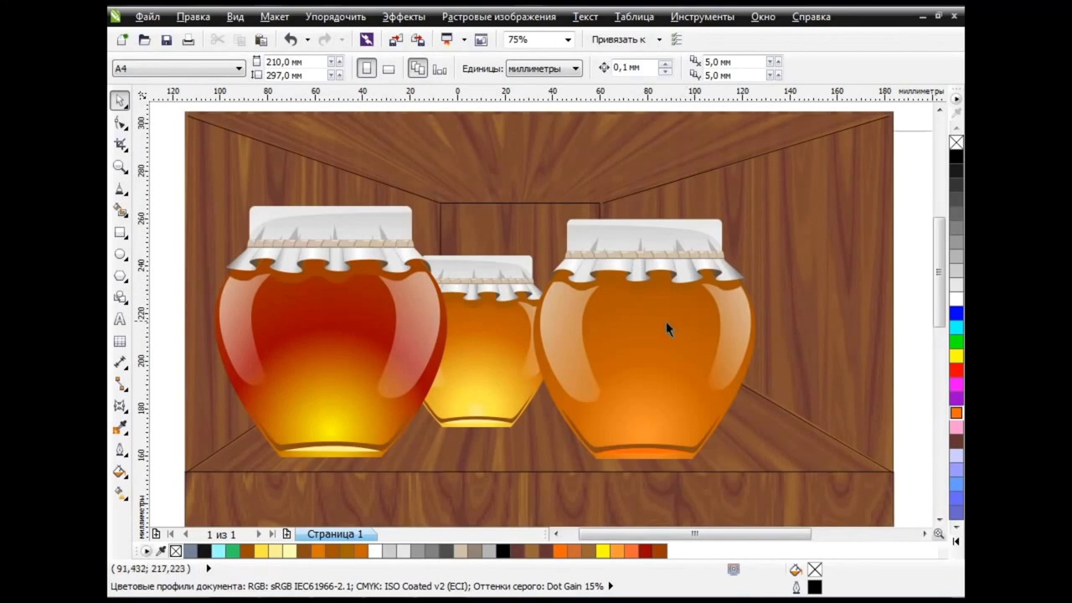
{"action": "left_click_drag", "start_coordinate": [657, 325], "coordinate": [683, 326]}
{"action": "left_click", "coordinate": [289, 40]}
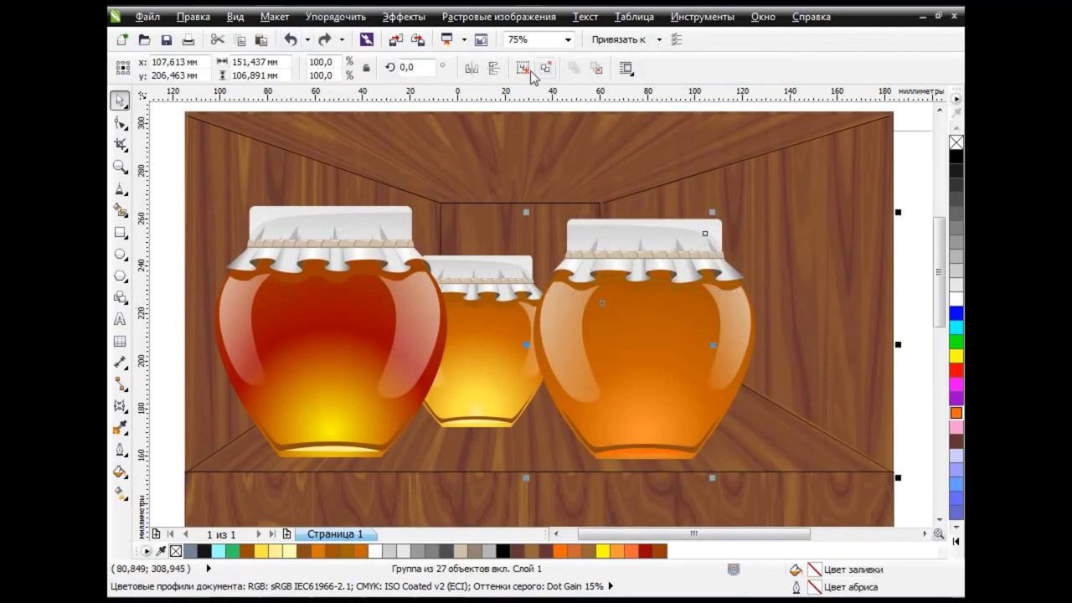
{"action": "left_click_drag", "start_coordinate": [912, 171], "coordinate": [495, 464]}
{"action": "left_click", "coordinate": [912, 313]}
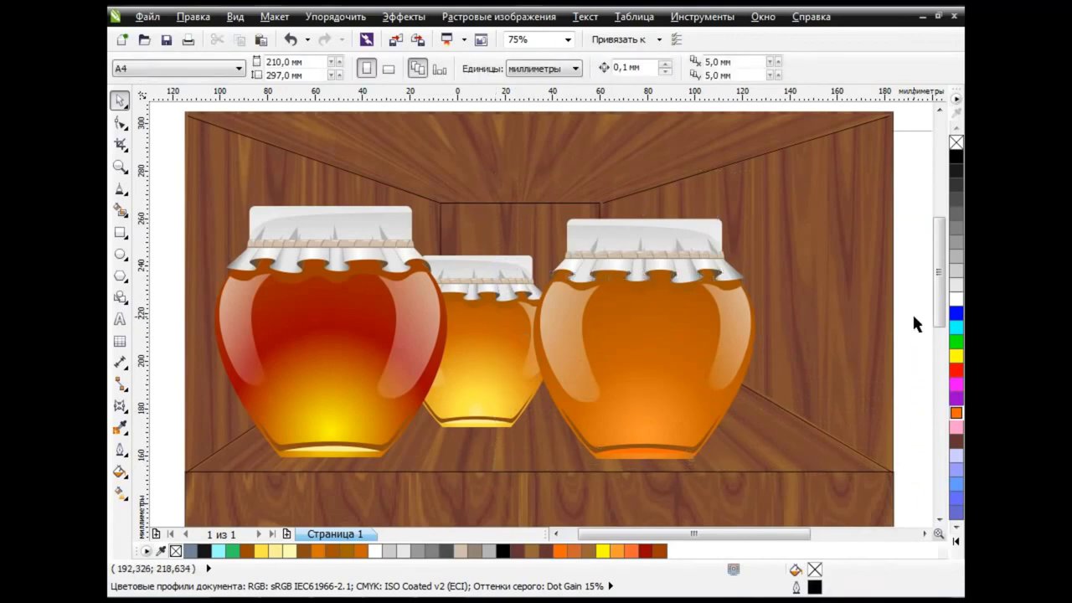